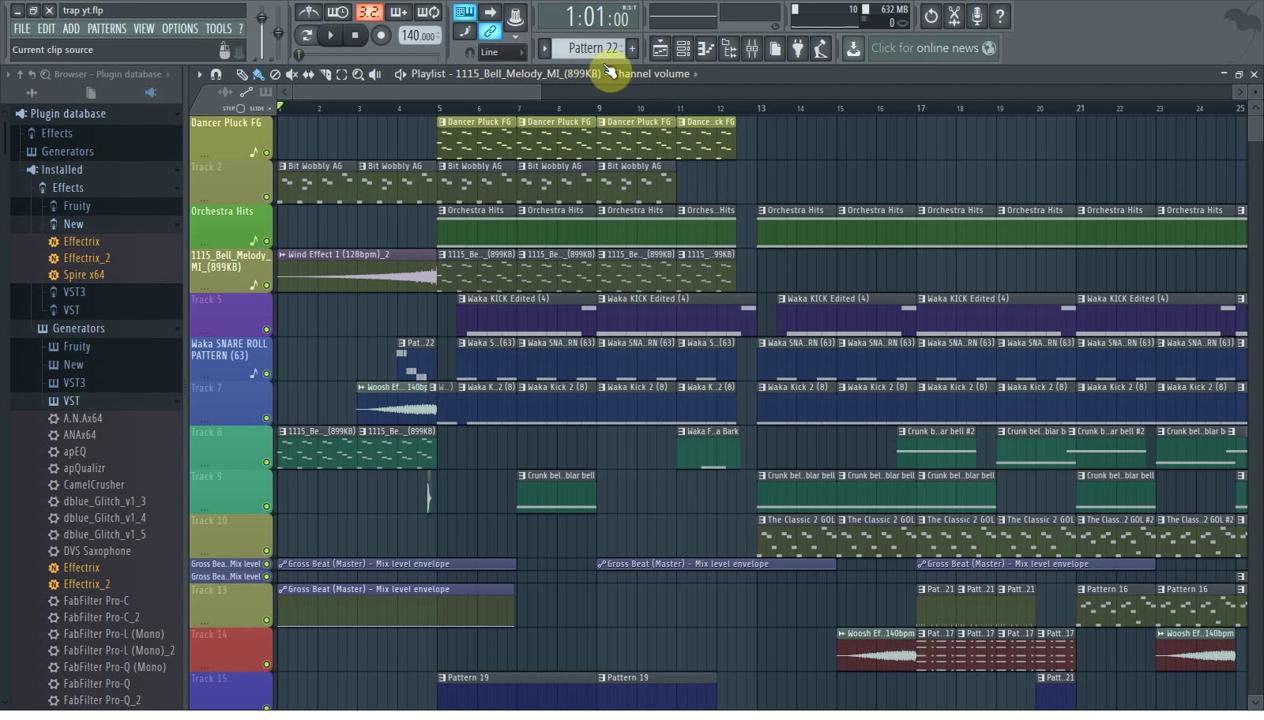
Play the whole song arrangement from bar 1 to about bar 20 and stop playback.
{"action": "left_click_drag", "start_coordinate": [545, 93], "coordinate": [663, 99]}
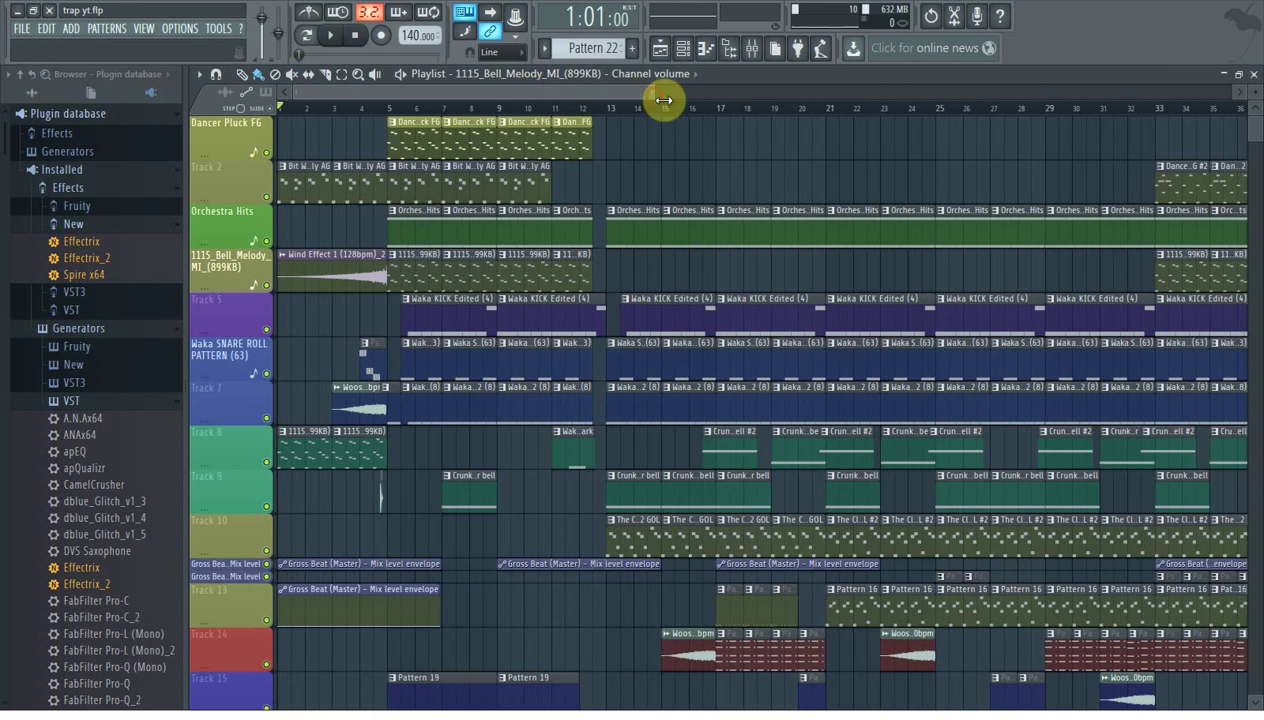
{"action": "left_click_drag", "start_coordinate": [1257, 127], "coordinate": [492, 77]}
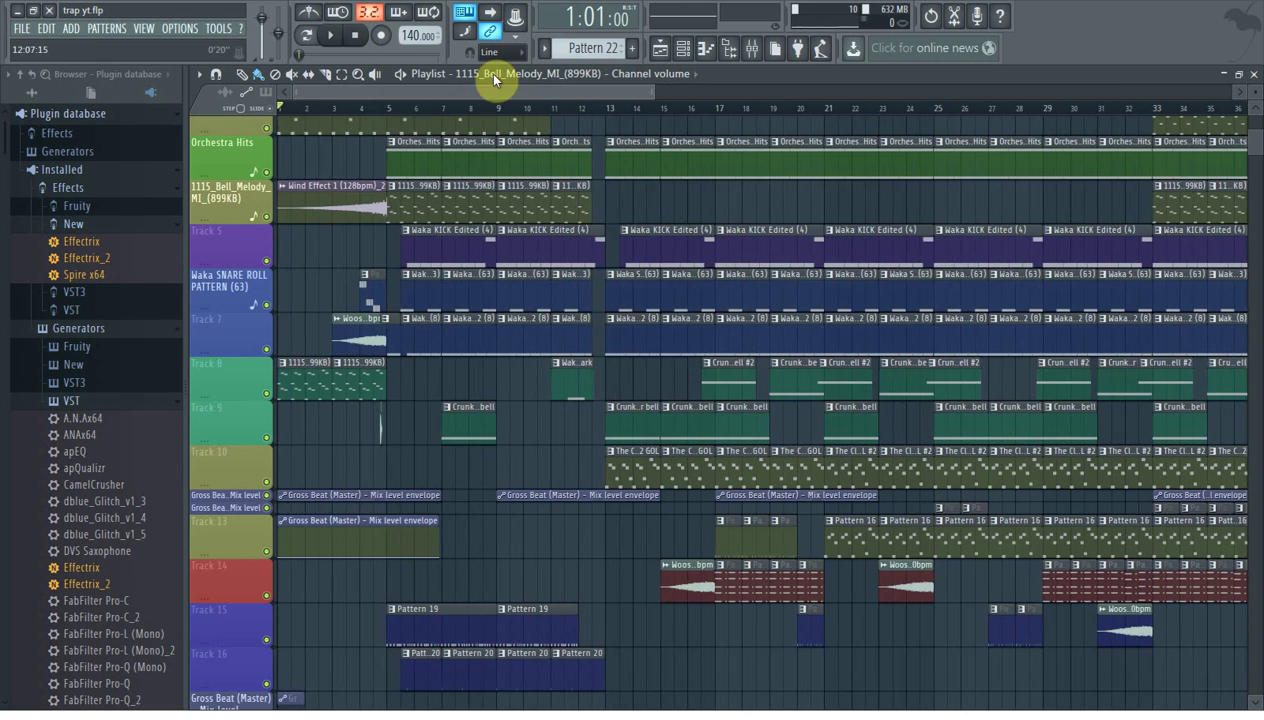
{"action": "scroll", "coordinate": [507, 369], "scroll_direction": "down", "scroll_amount": 2}
{"action": "scroll", "coordinate": [507, 365], "scroll_direction": "up", "scroll_amount": 5}
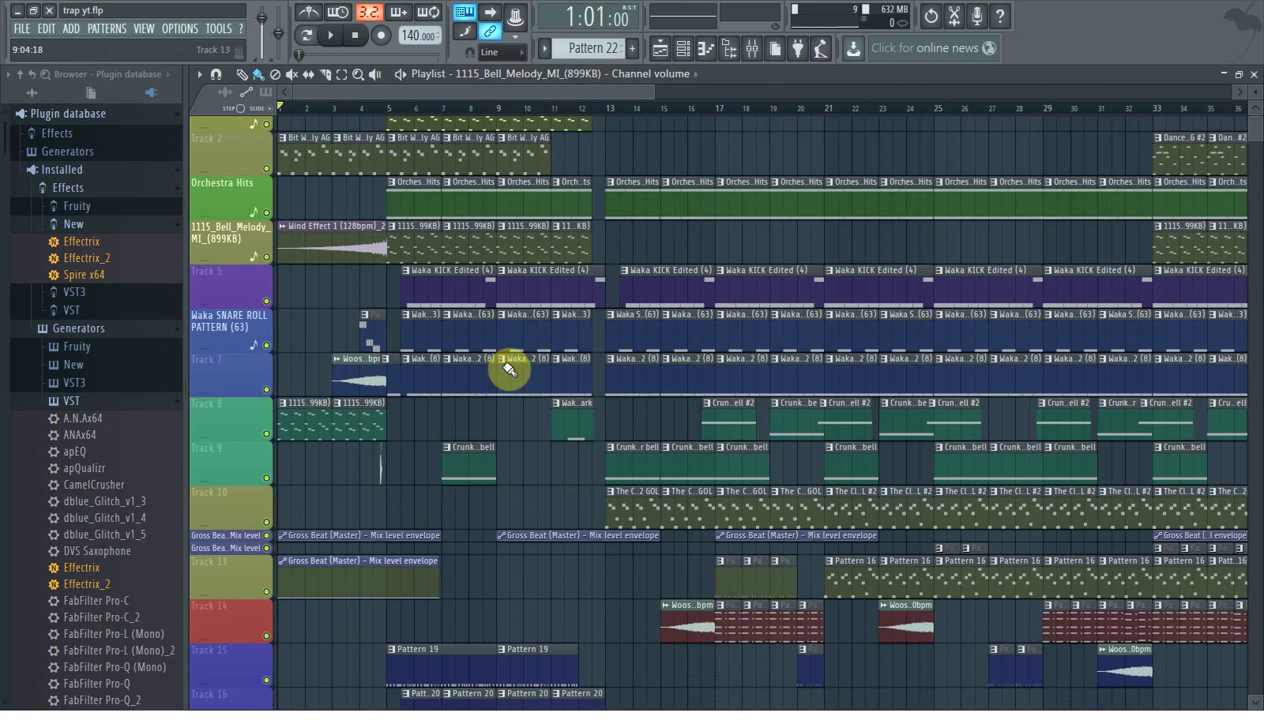
{"action": "left_click_drag", "start_coordinate": [648, 100], "coordinate": [556, 110]}
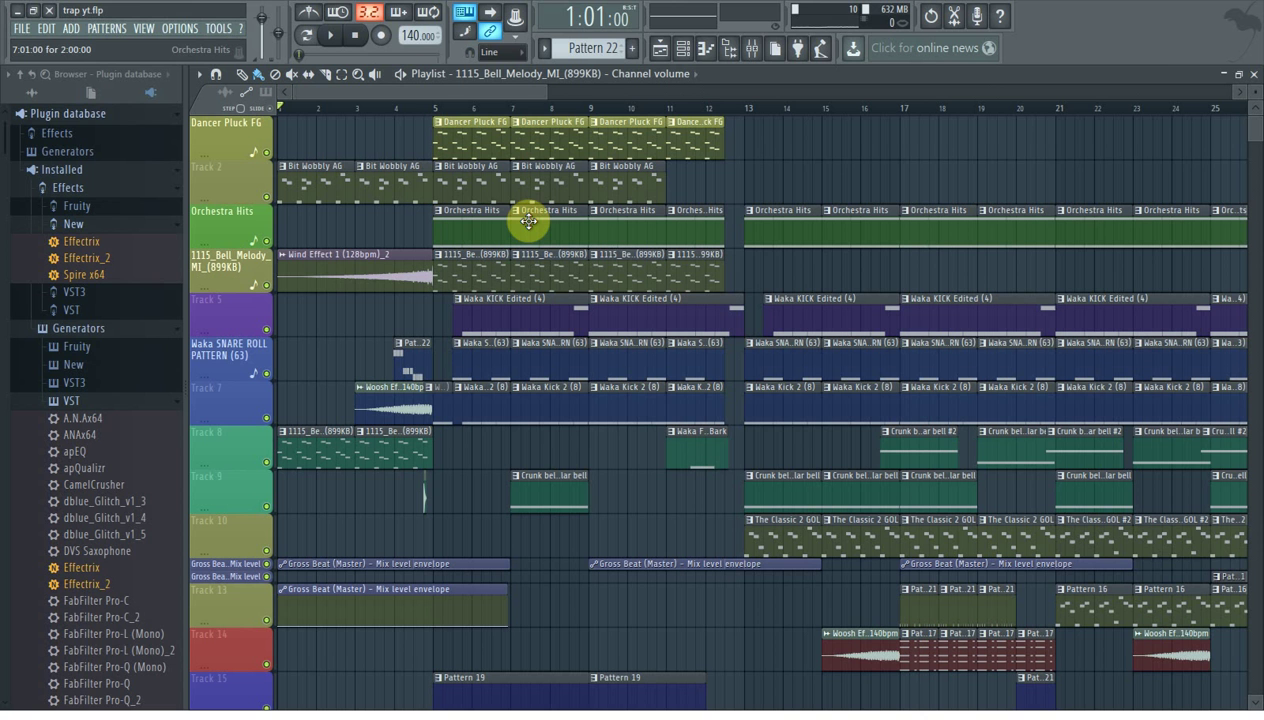
{"action": "left_click", "coordinate": [331, 40]}
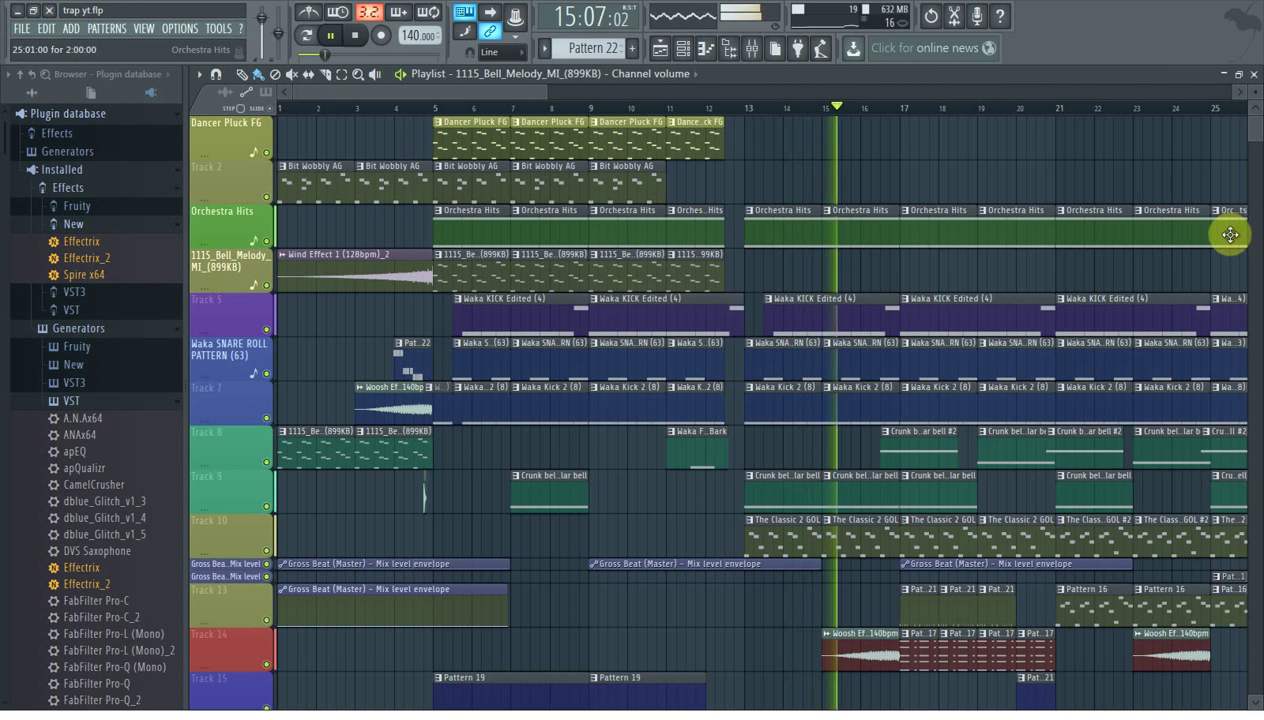
{"action": "left_click_drag", "start_coordinate": [409, 95], "coordinate": [496, 113]}
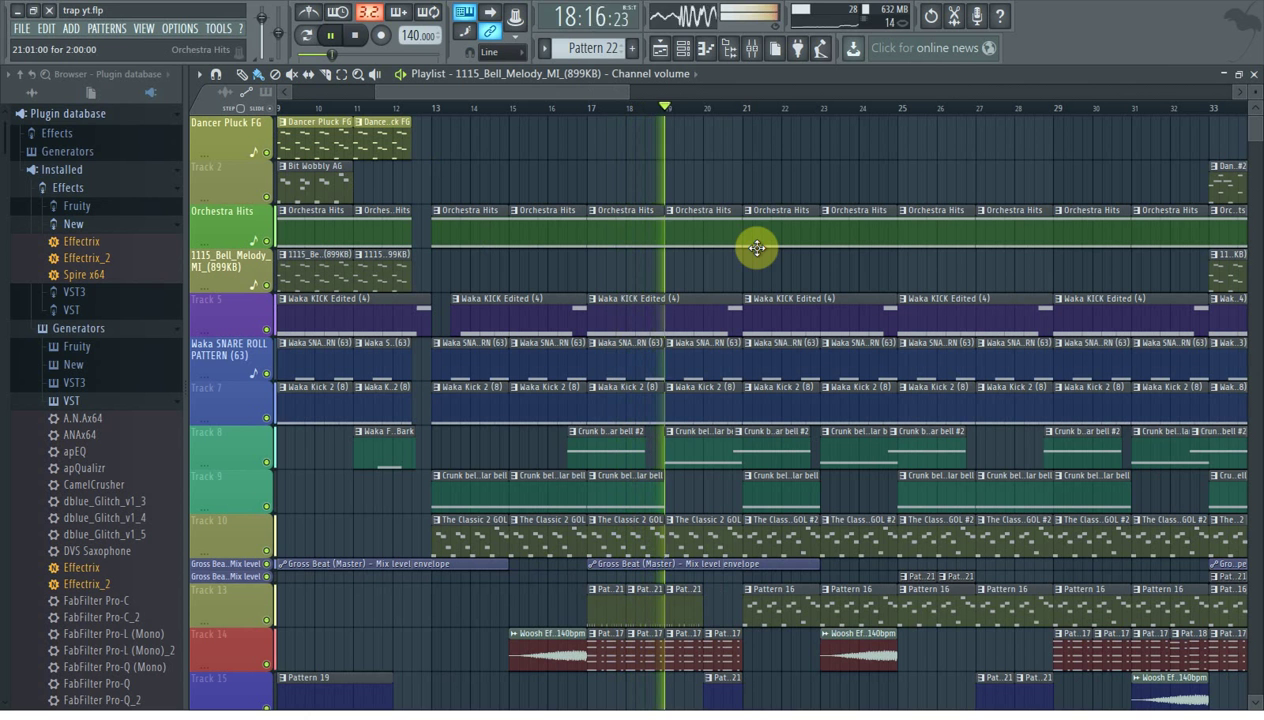
{"action": "left_click", "coordinate": [357, 38]}
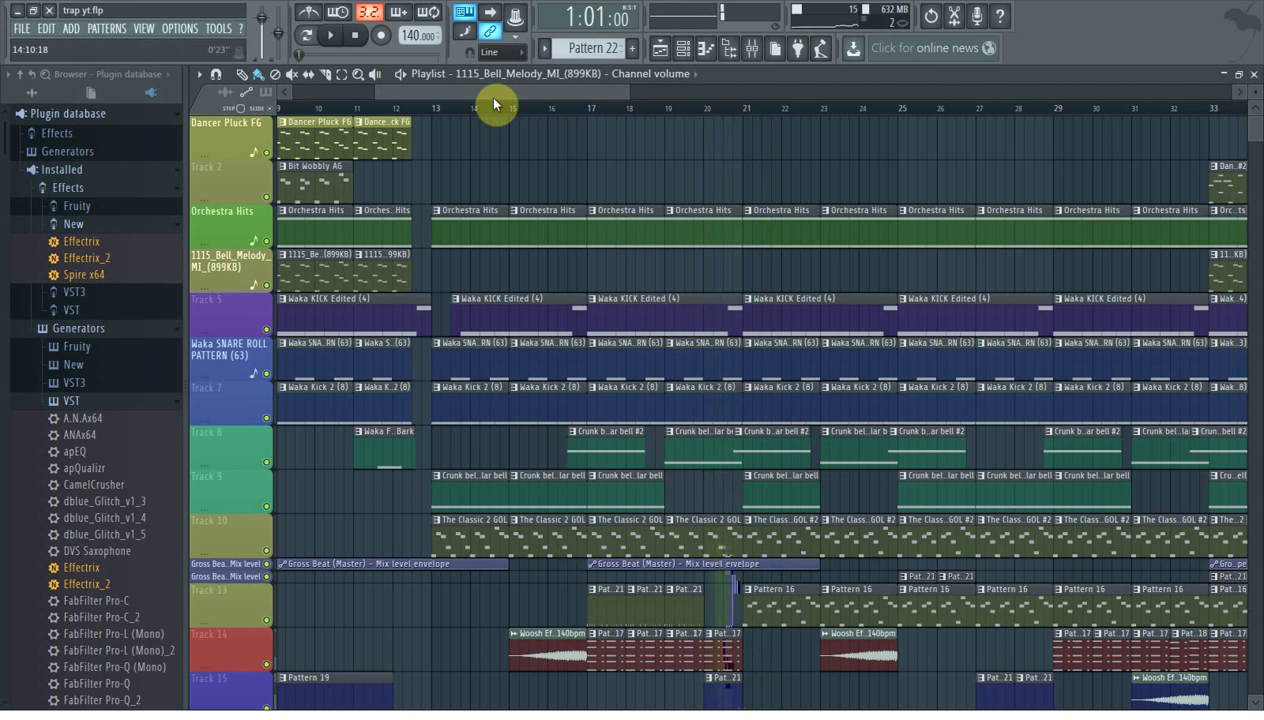
Examine how the melody, kick, snare and effect clips are laid out across the playlist tracks from bar 1 onward.
{"action": "left_click_drag", "start_coordinate": [522, 92], "coordinate": [464, 101]}
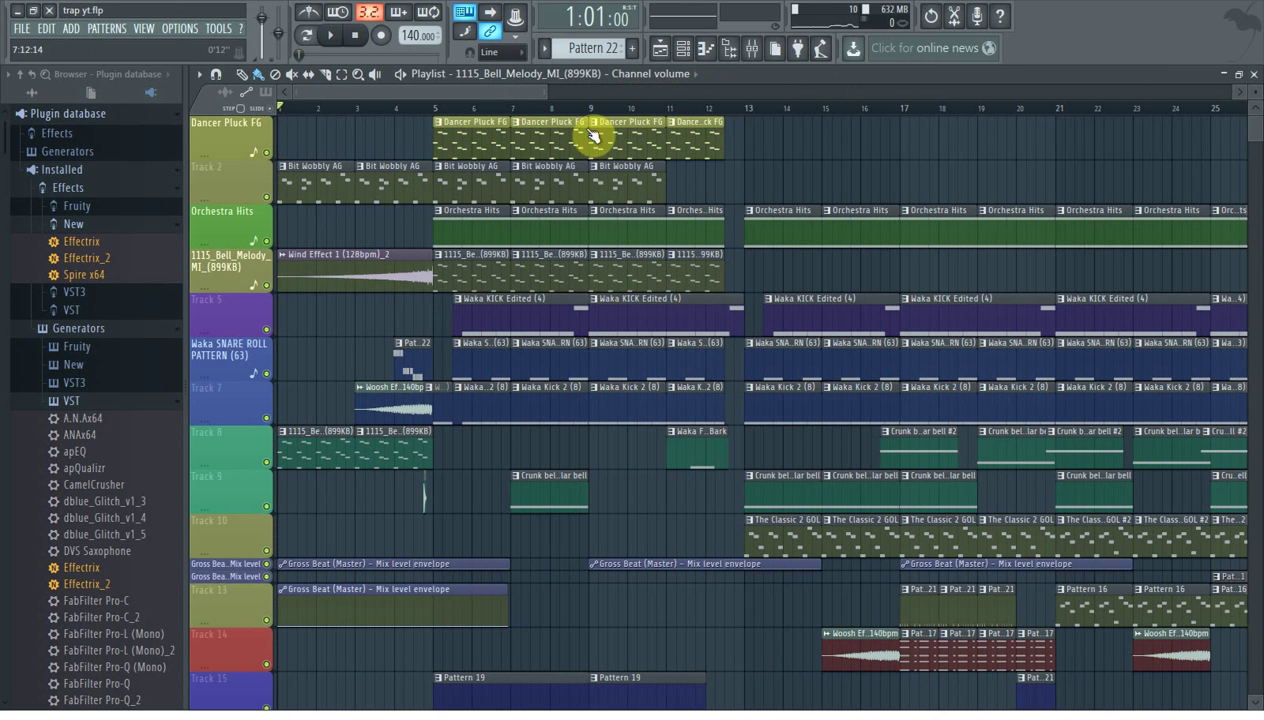
{"action": "mouse_move", "coordinate": [547, 90]}
{"action": "left_mouse_down"}
{"action": "mouse_move", "coordinate": [640, 93]}
{"action": "mouse_move", "coordinate": [461, 94]}
{"action": "mouse_move", "coordinate": [525, 99]}
{"action": "left_mouse_up"}
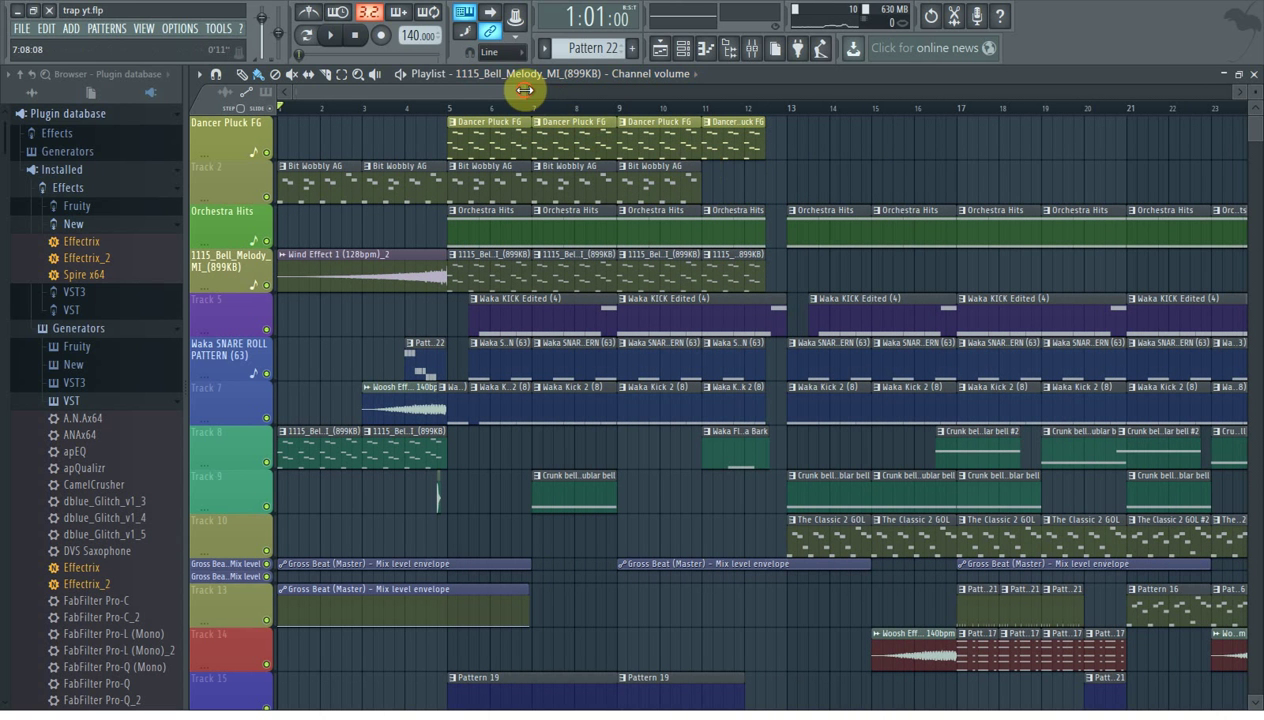
{"action": "mouse_move", "coordinate": [522, 90]}
{"action": "left_mouse_down"}
{"action": "mouse_move", "coordinate": [485, 90]}
{"action": "mouse_move", "coordinate": [524, 93]}
{"action": "left_mouse_up"}
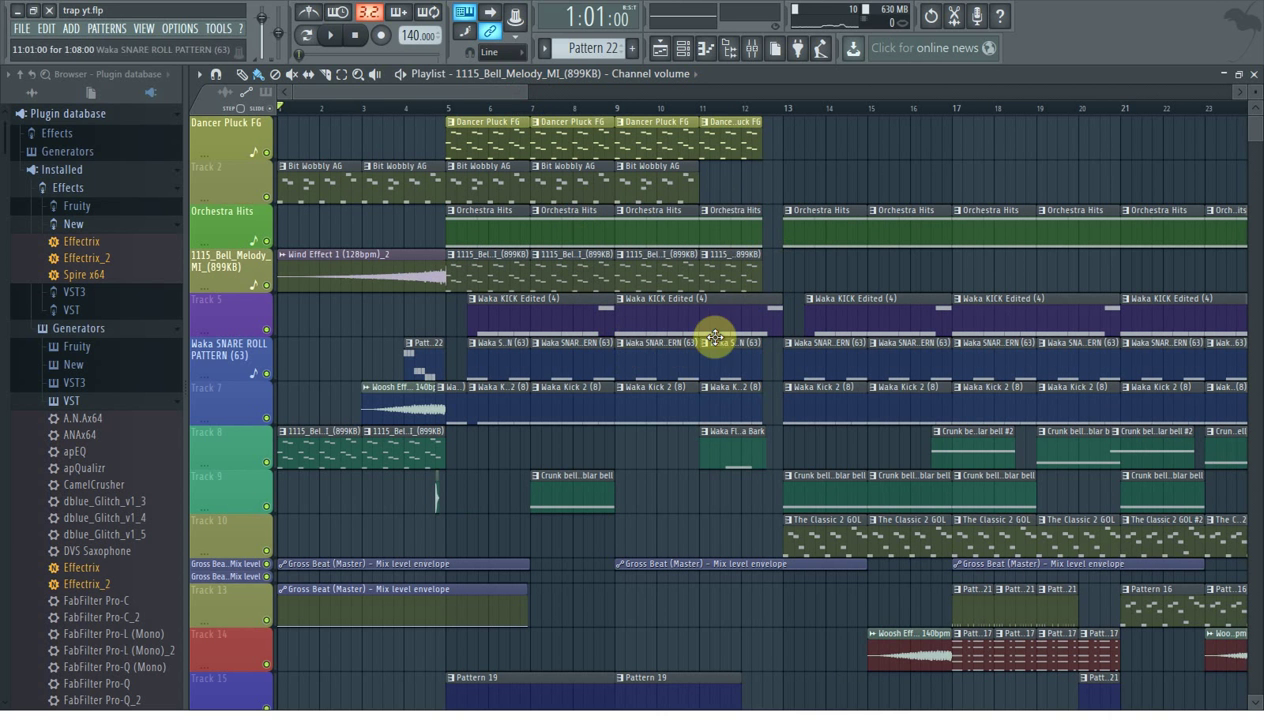
{"action": "scroll", "coordinate": [728, 343], "scroll_direction": "down", "scroll_amount": 3}
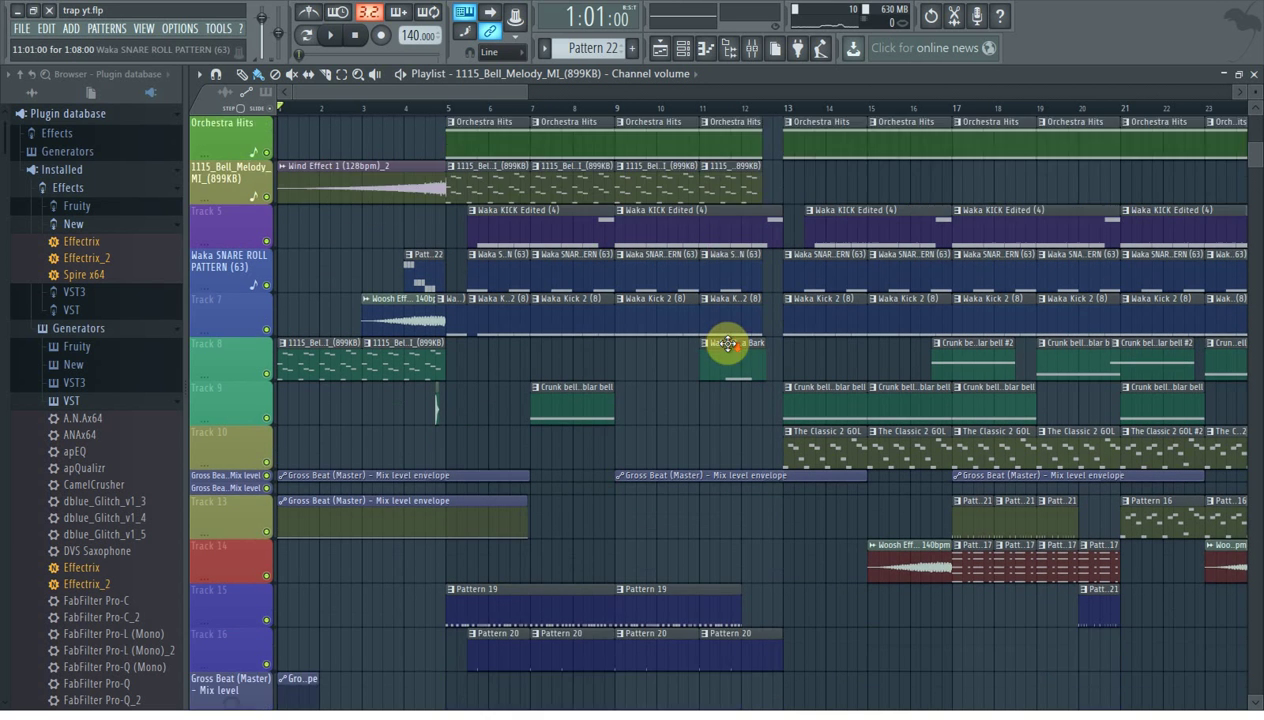
{"action": "scroll", "coordinate": [694, 494], "scroll_direction": "up", "scroll_amount": 3}
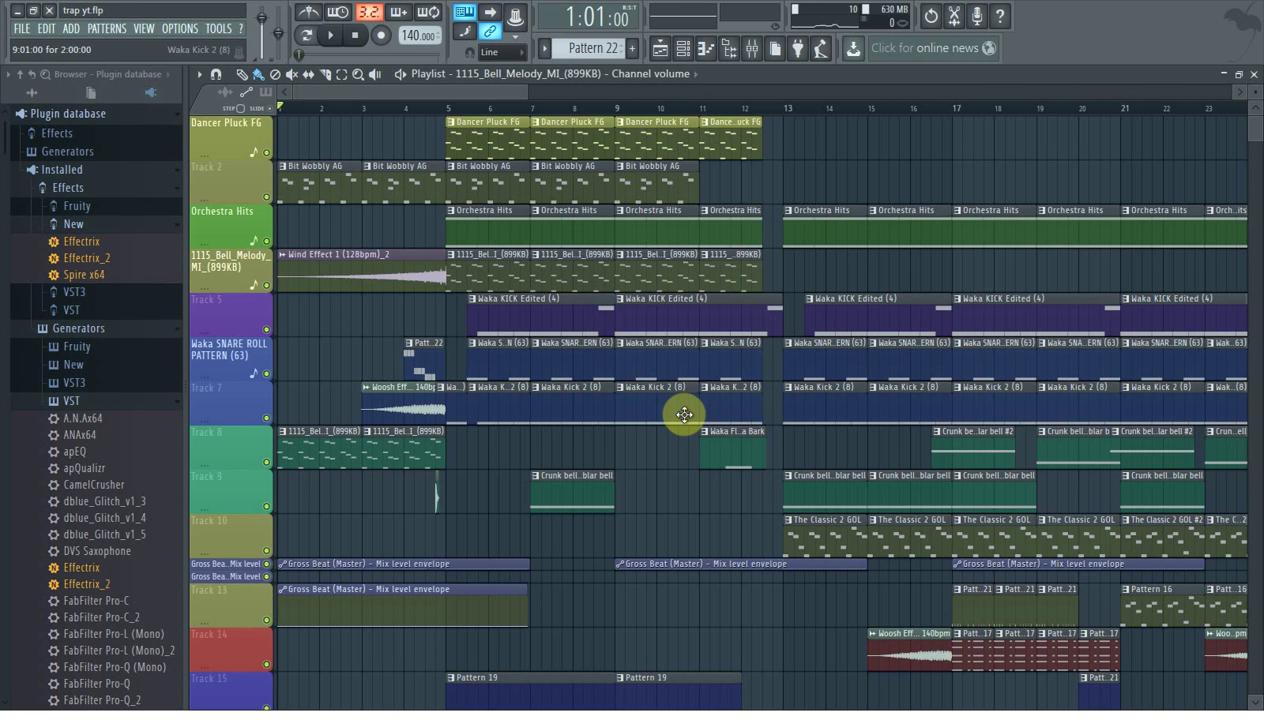
{"action": "left_click_drag", "start_coordinate": [525, 85], "coordinate": [472, 98]}
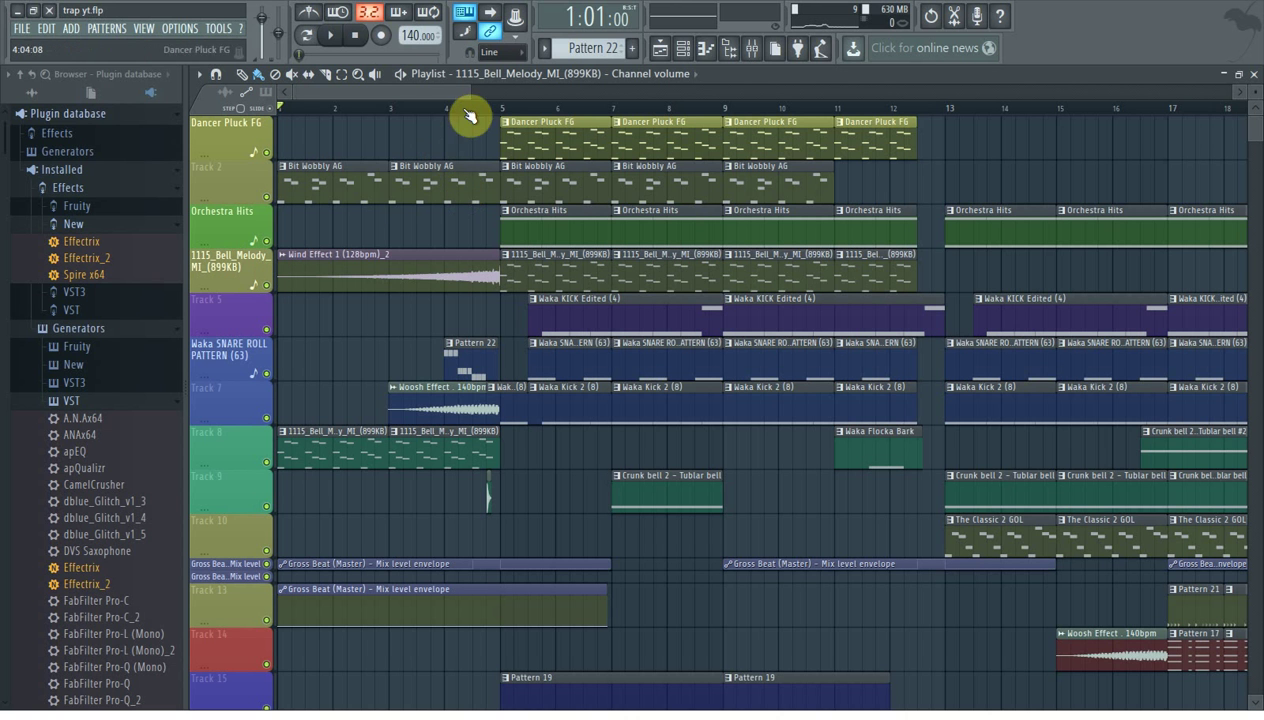
{"action": "left_click_drag", "start_coordinate": [470, 88], "coordinate": [522, 90]}
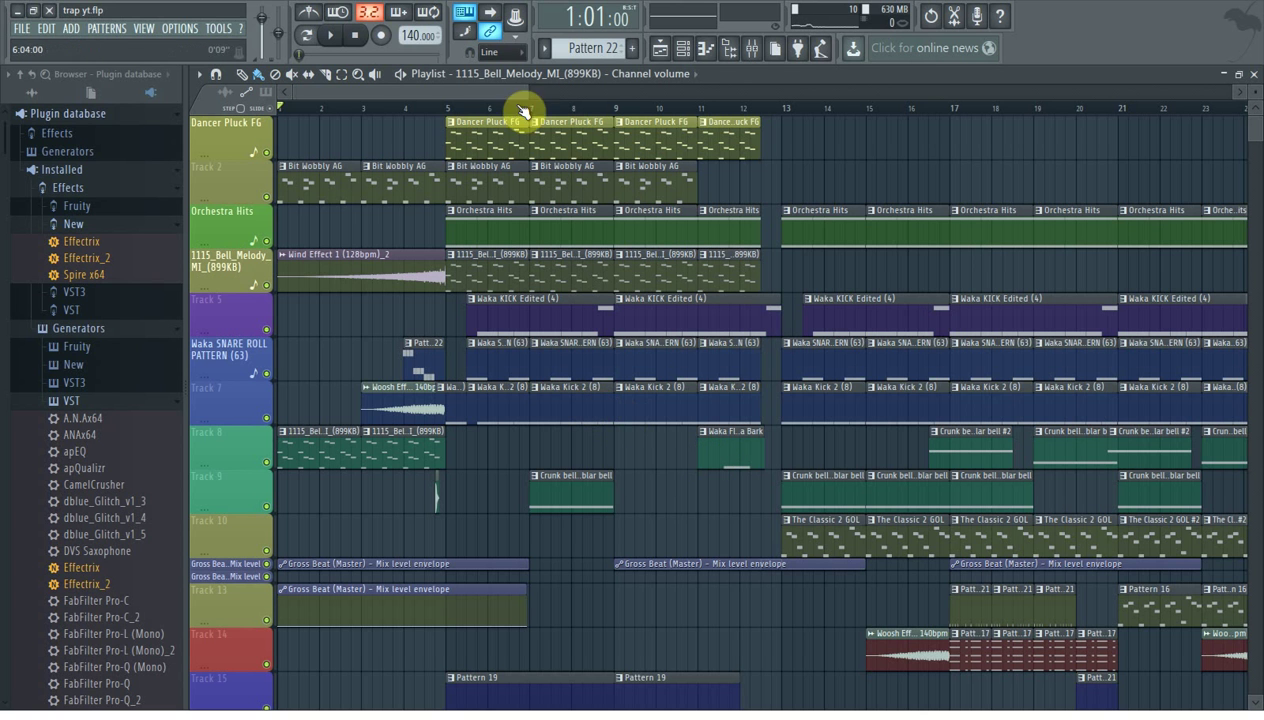
{"action": "scroll", "coordinate": [522, 92], "scroll_direction": "down", "scroll_amount": 2}
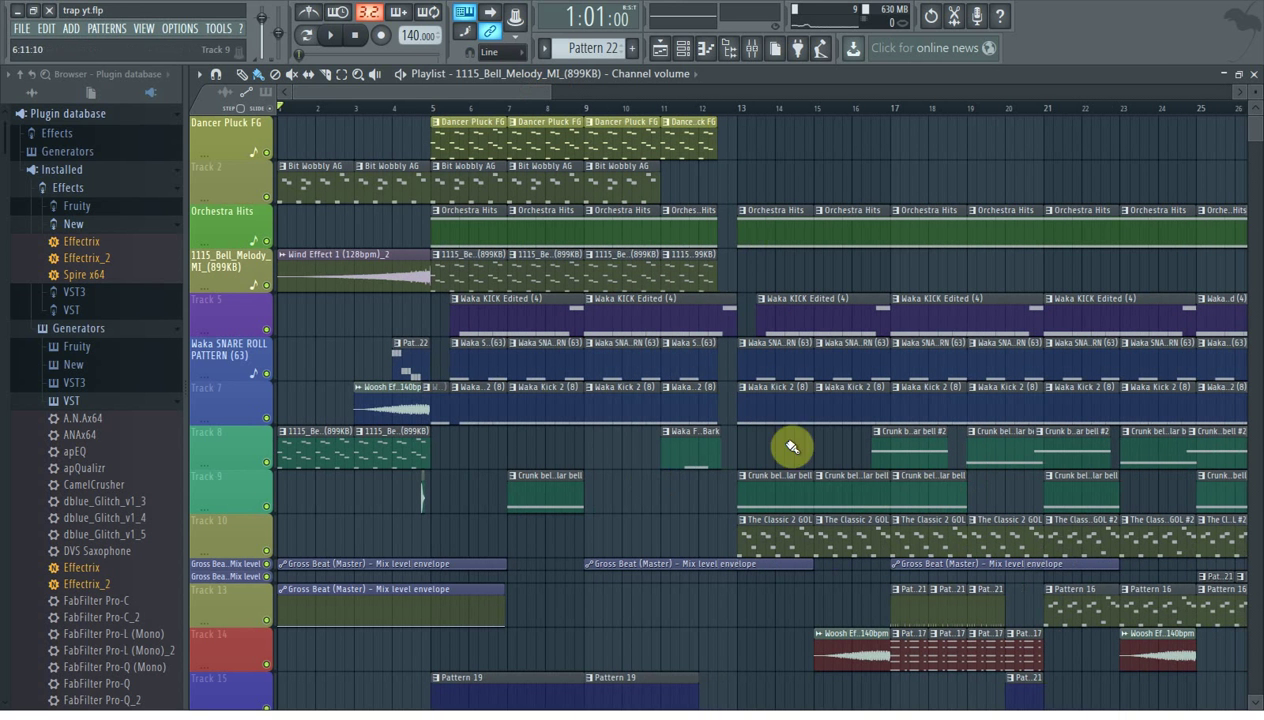
{"action": "scroll", "coordinate": [512, 336], "scroll_direction": "down", "scroll_amount": 2}
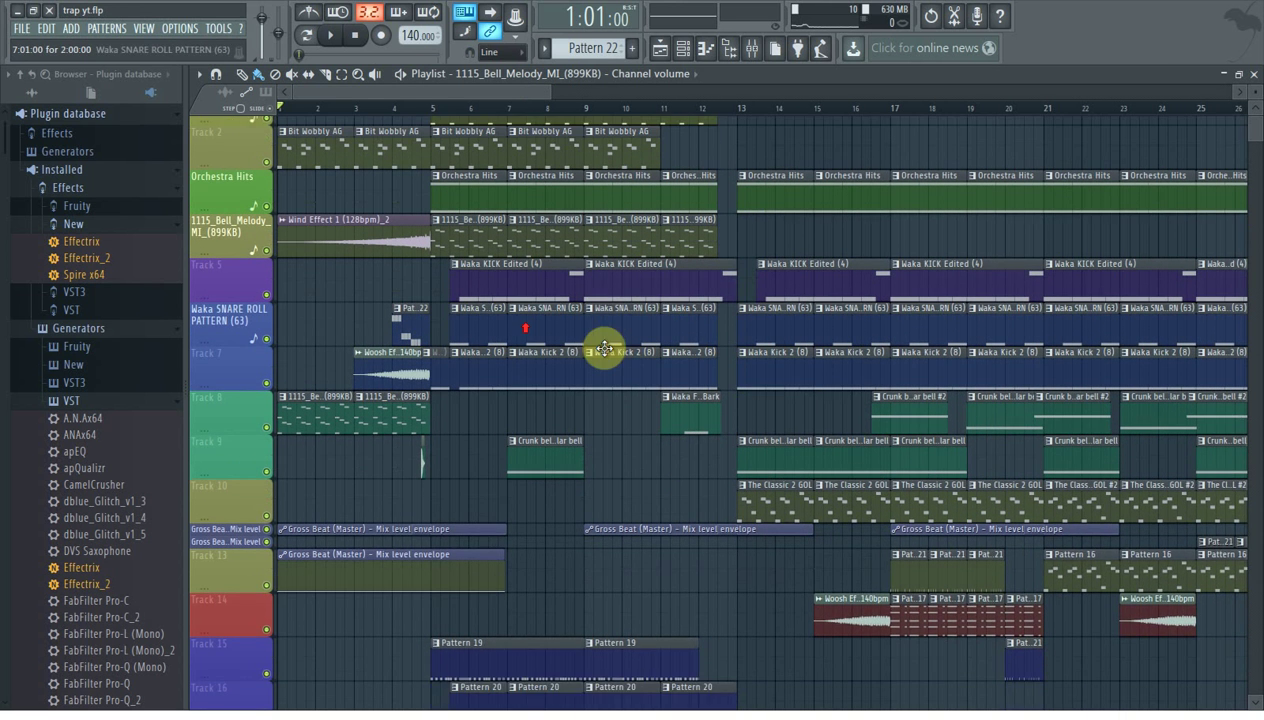
{"action": "scroll", "coordinate": [604, 349], "scroll_direction": "up", "scroll_amount": 2}
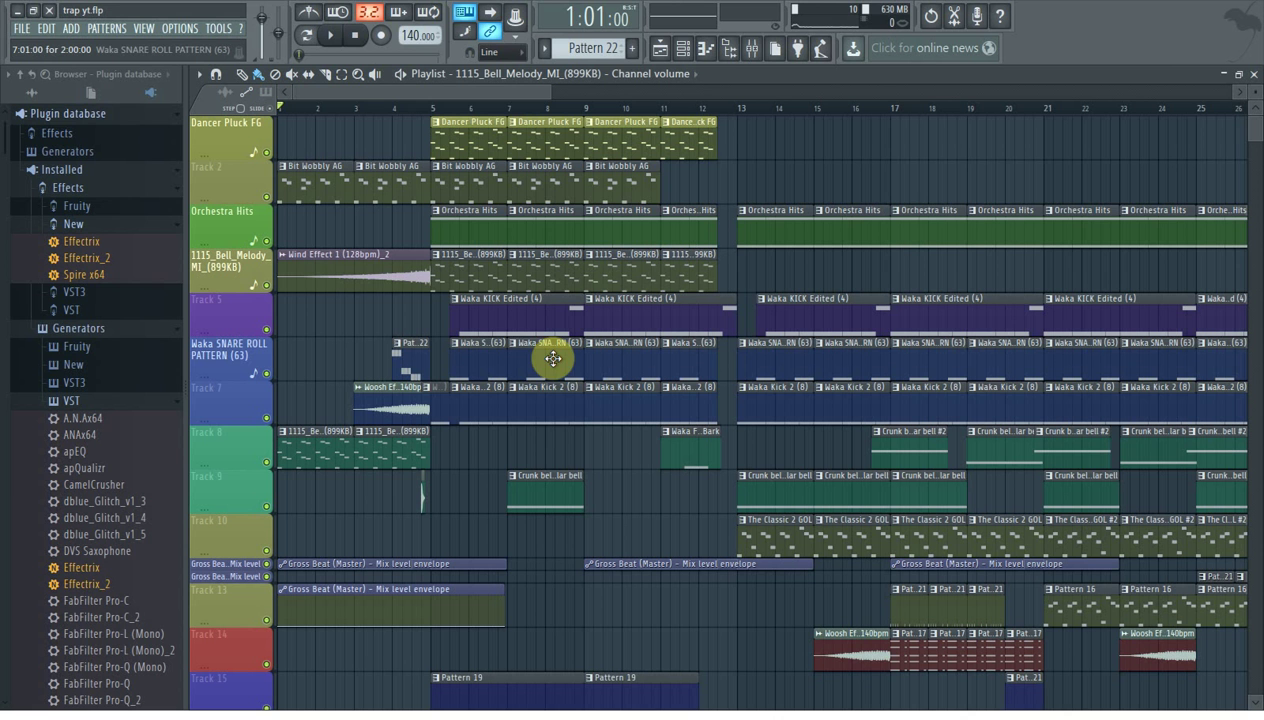
Open the Waka KICK Edited (4) pattern in the piano roll, listen to it and return to the playlist.
{"action": "double_click", "coordinate": [515, 299]}
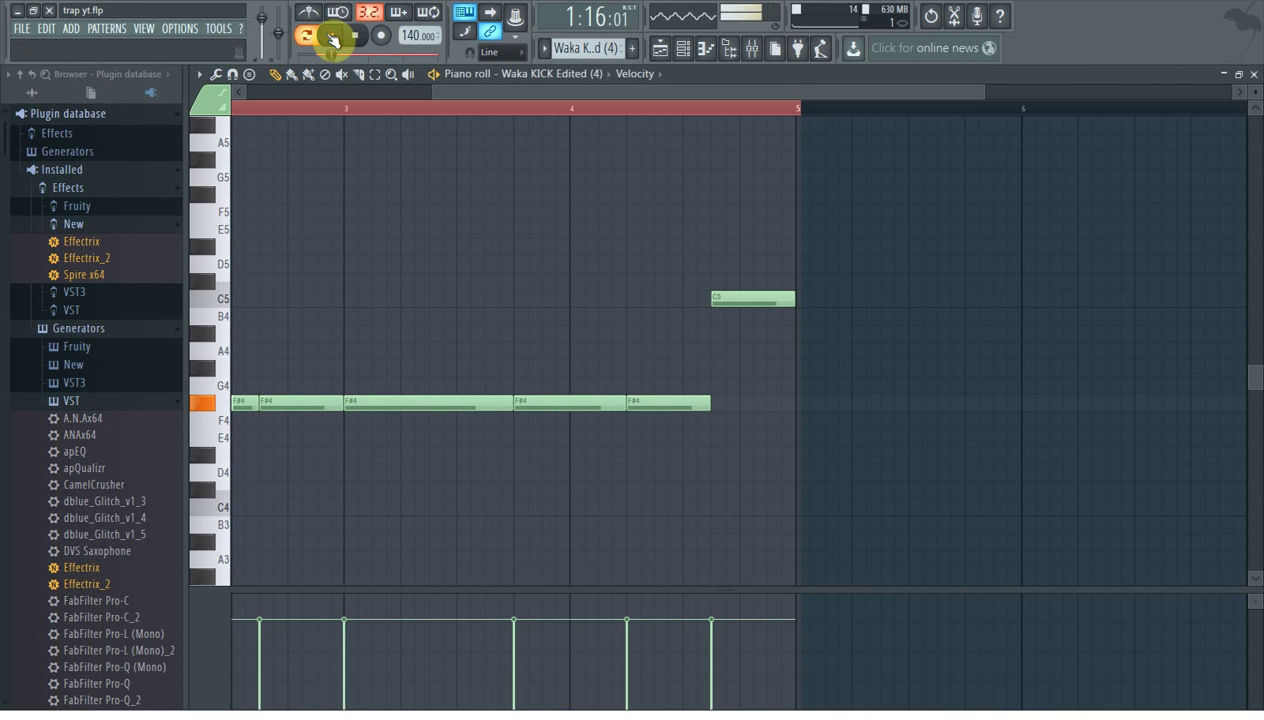
{"action": "left_click", "coordinate": [333, 37]}
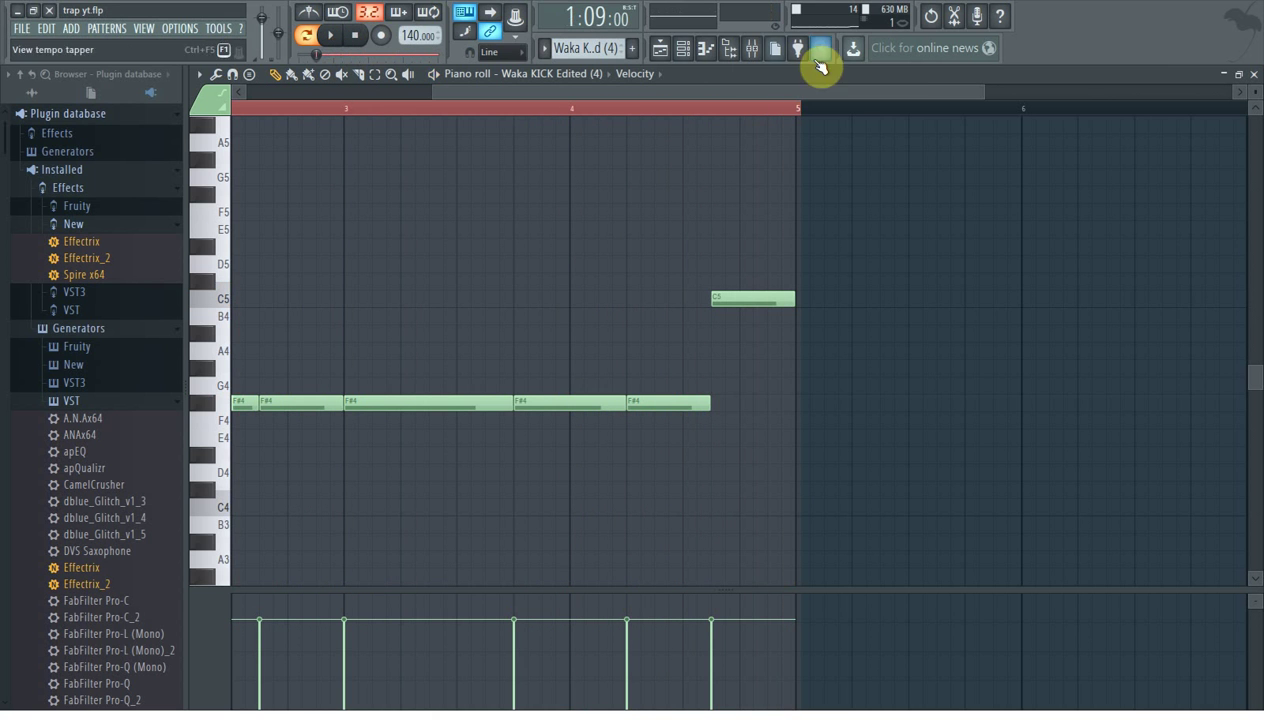
{"action": "left_click", "coordinate": [665, 50]}
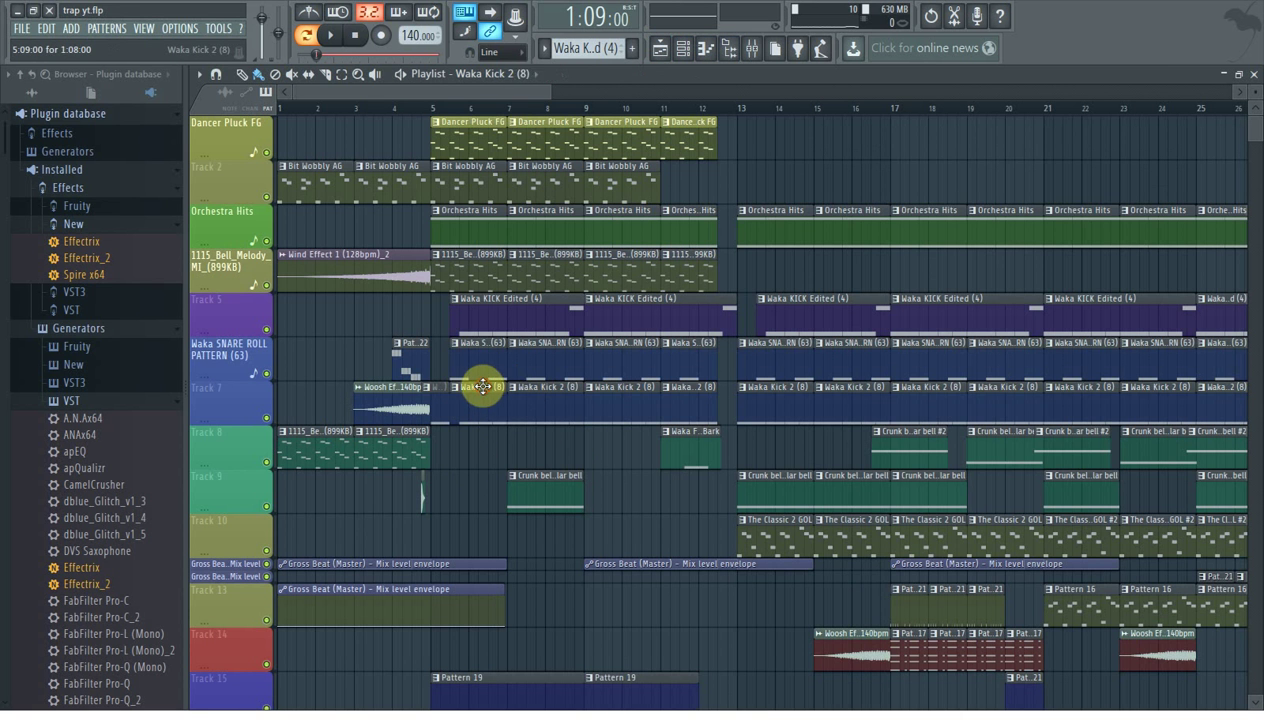
Audition the Waka Kick 2 (8) pattern in the piano roll, stop playback and go back to the playlist.
{"action": "double_click", "coordinate": [485, 387]}
{"action": "left_click", "coordinate": [331, 35]}
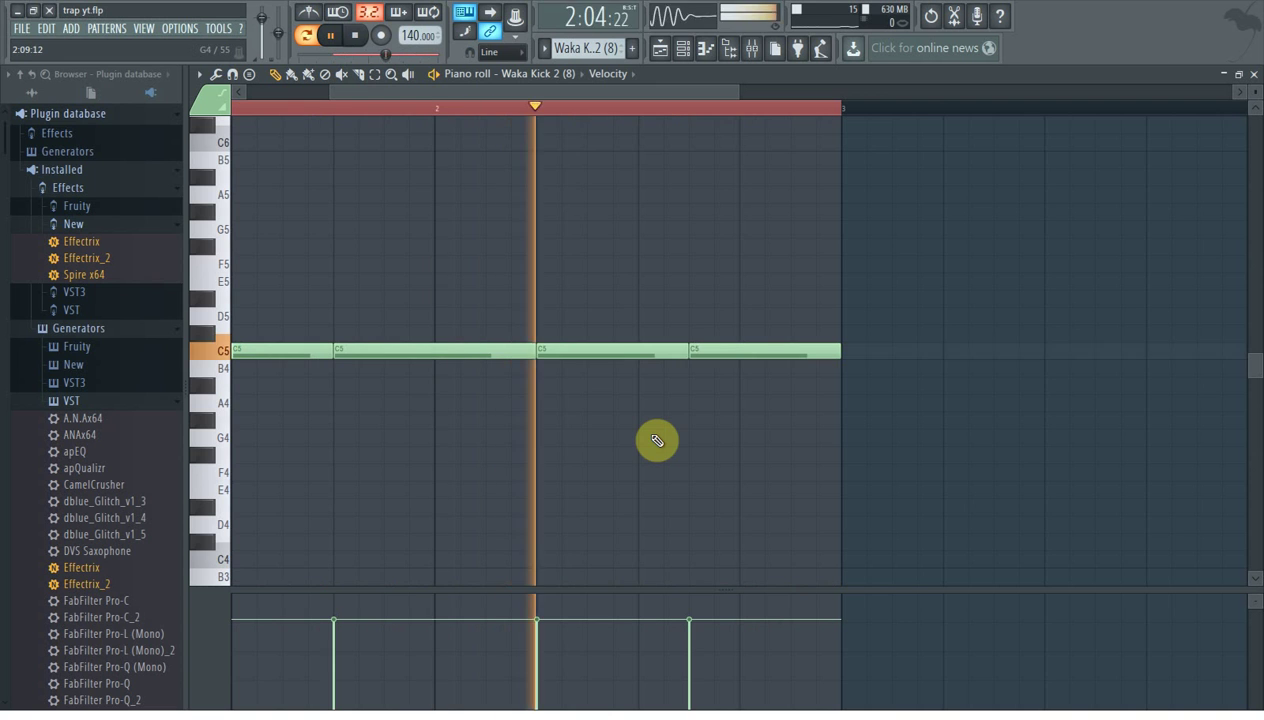
{"action": "left_click", "coordinate": [357, 35]}
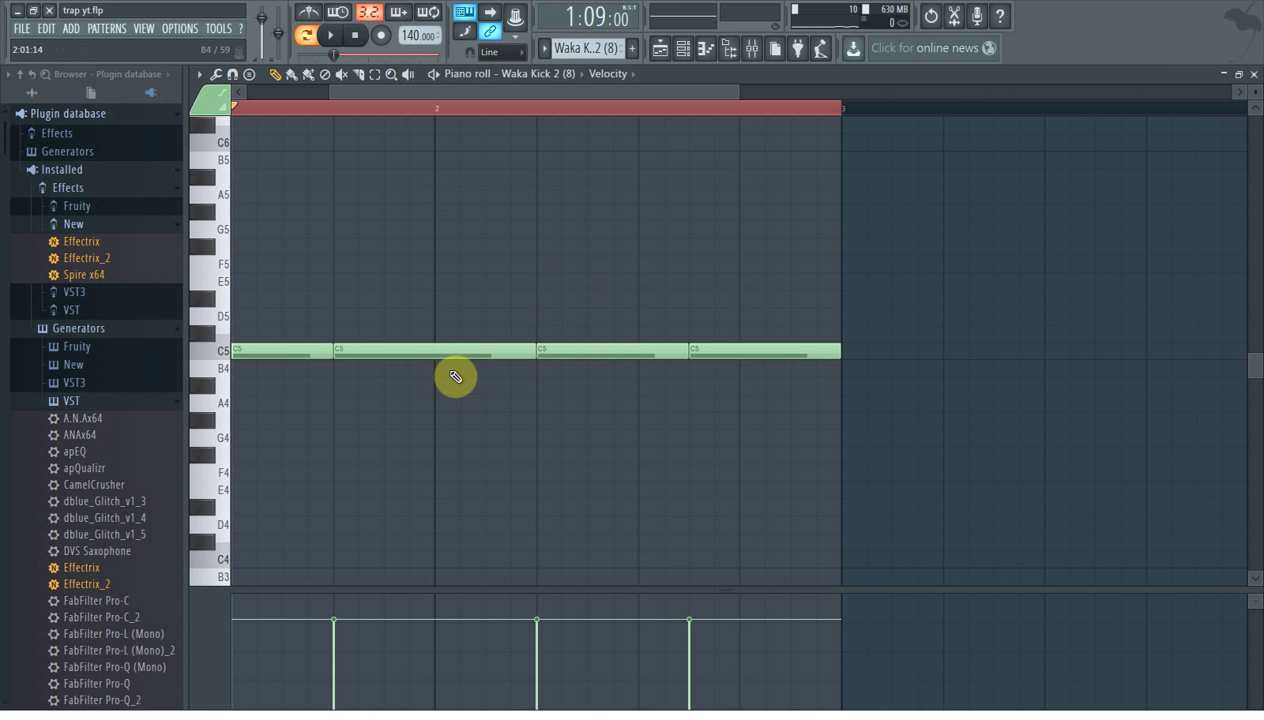
{"action": "left_click", "coordinate": [661, 52]}
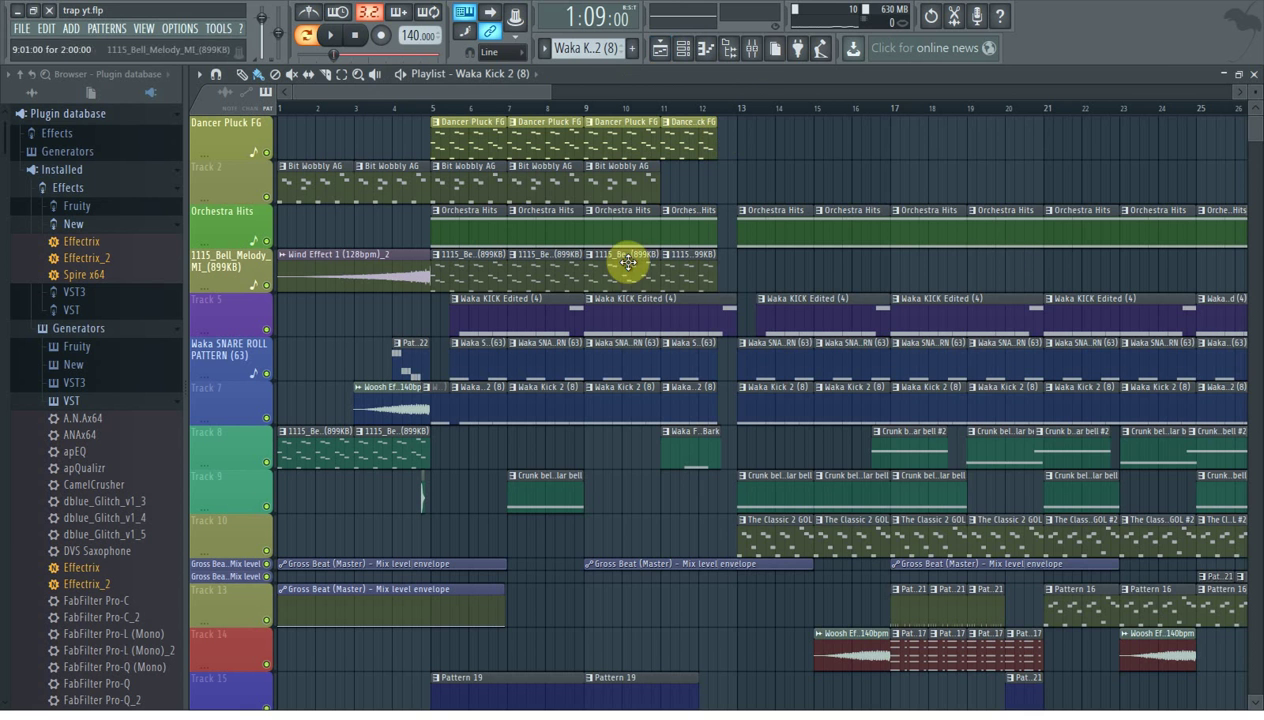
Solo the Waka KICK Edited (4) and Waka Kick 2 (8) mixer tracks and play the song from bar 5.
{"action": "left_click", "coordinate": [752, 48]}
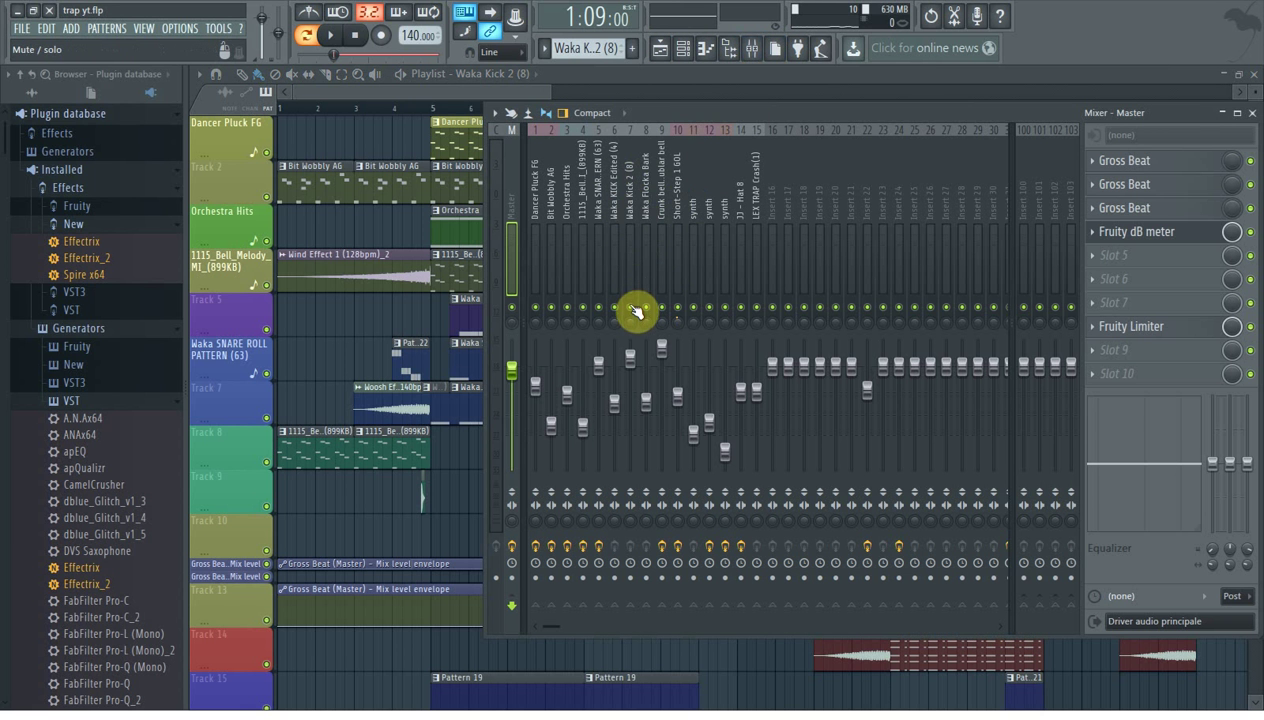
{"action": "right_click", "coordinate": [632, 308]}
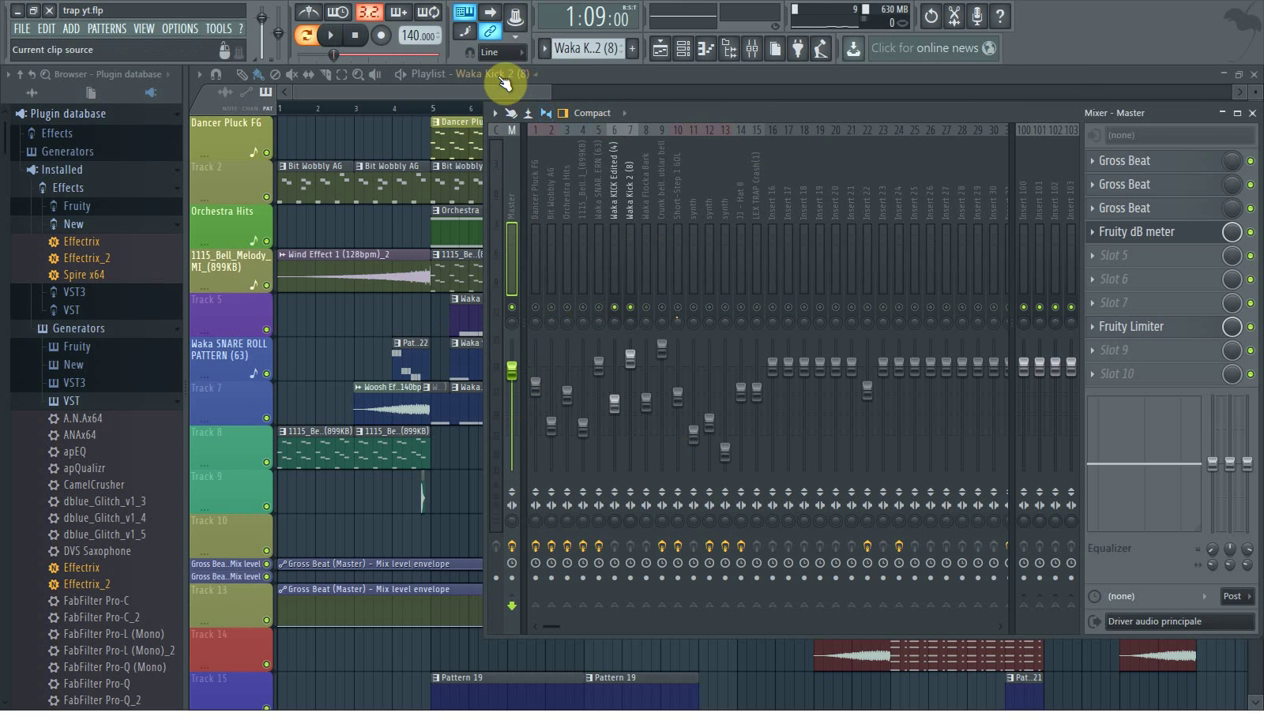
{"action": "left_click", "coordinate": [436, 113]}
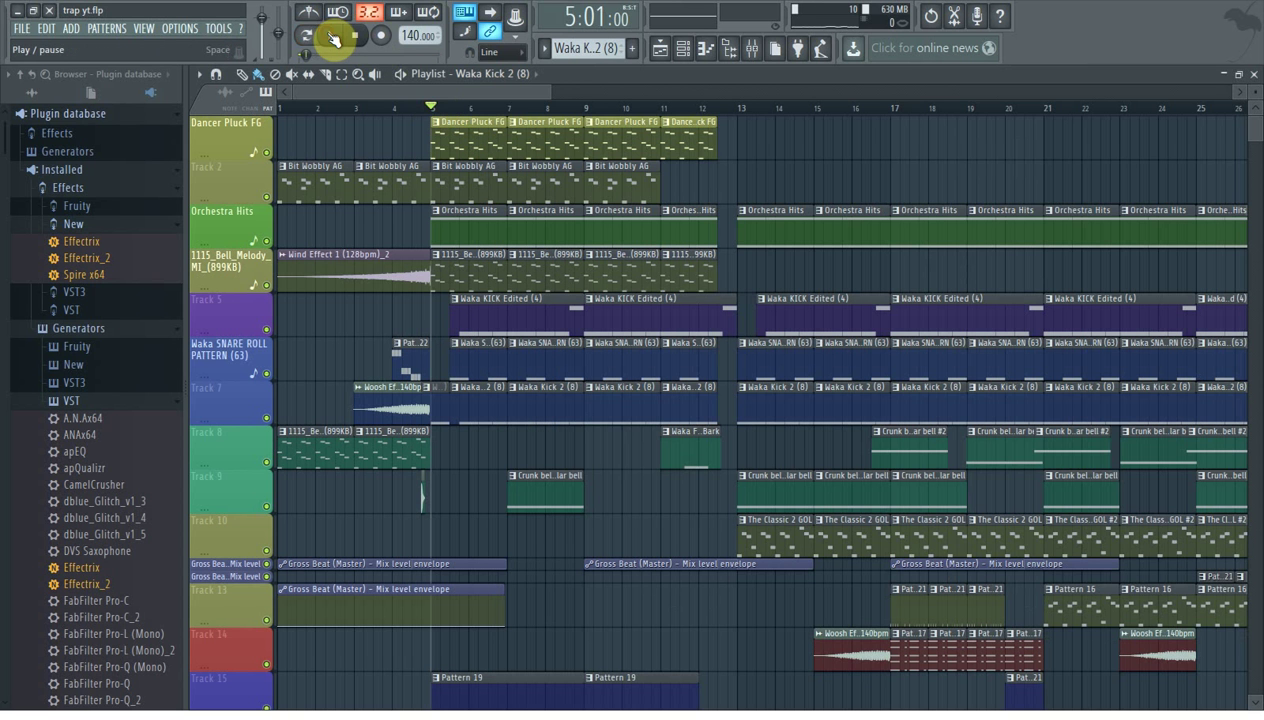
{"action": "left_click", "coordinate": [334, 38]}
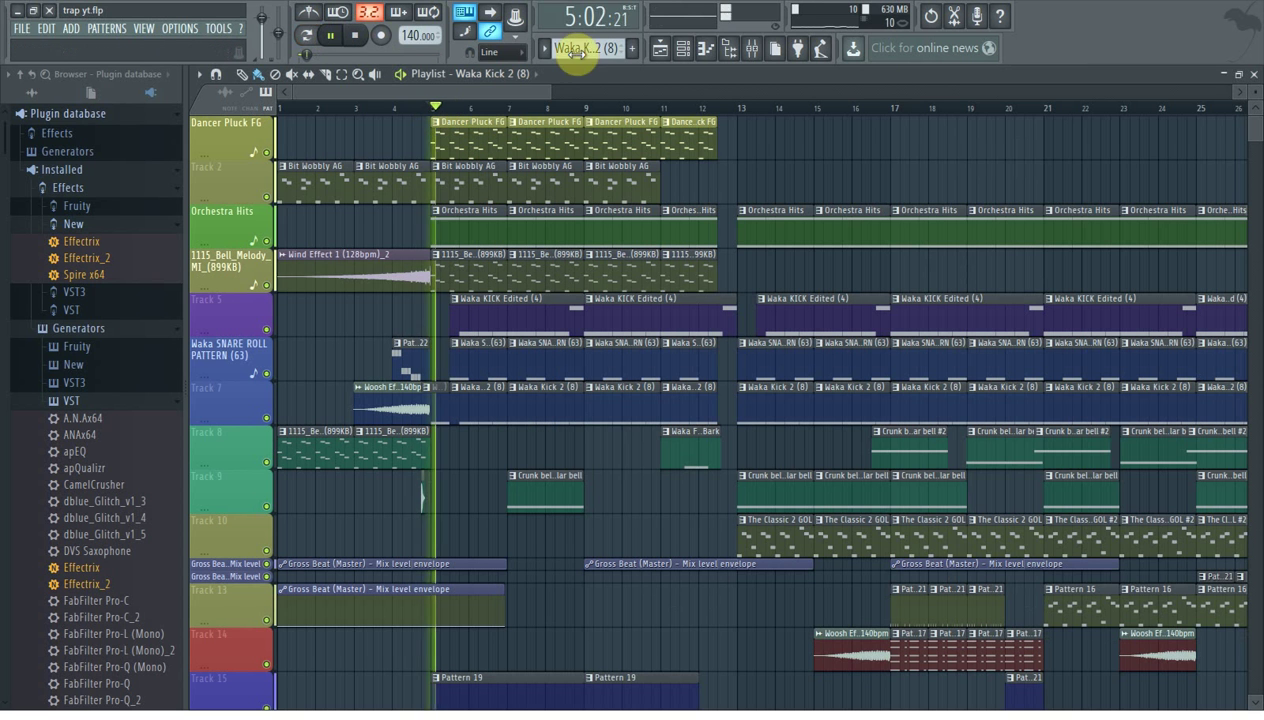
Compare the kicks by muting and re-enabling the Waka Kick 2 (8) mixer track during playback, and stop the song.
{"action": "left_click", "coordinate": [755, 55]}
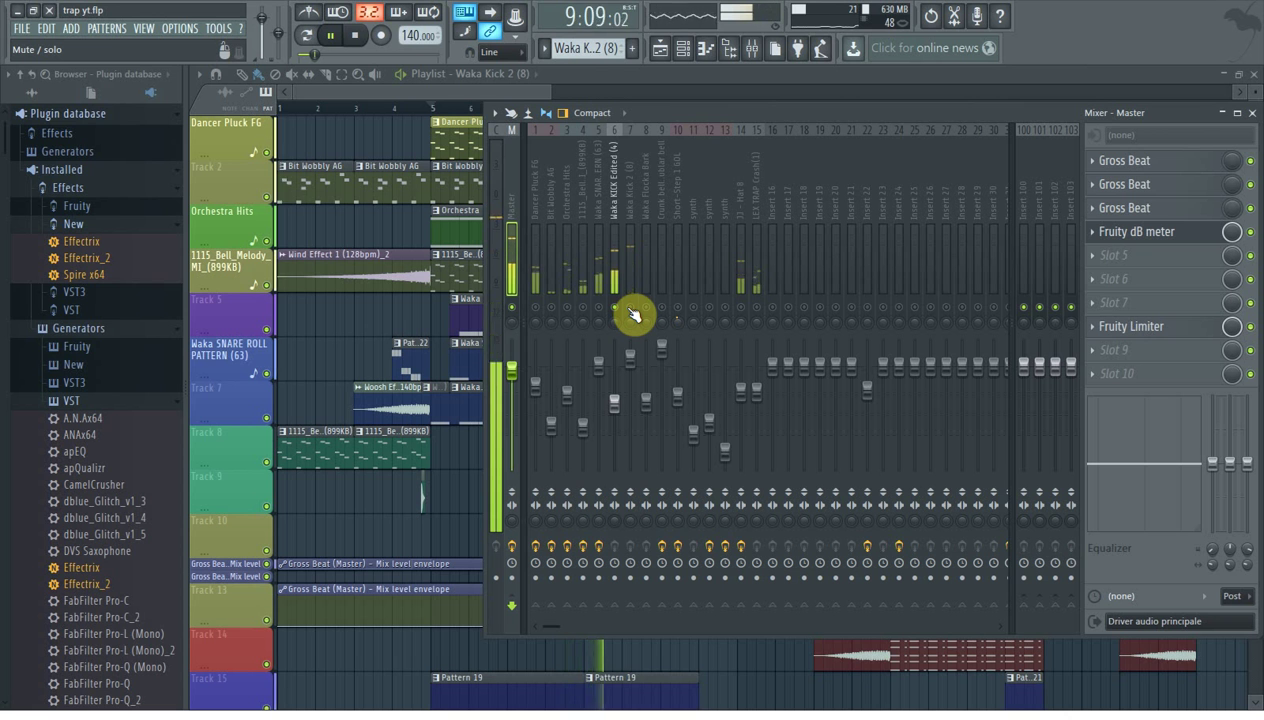
{"action": "left_click", "coordinate": [627, 316]}
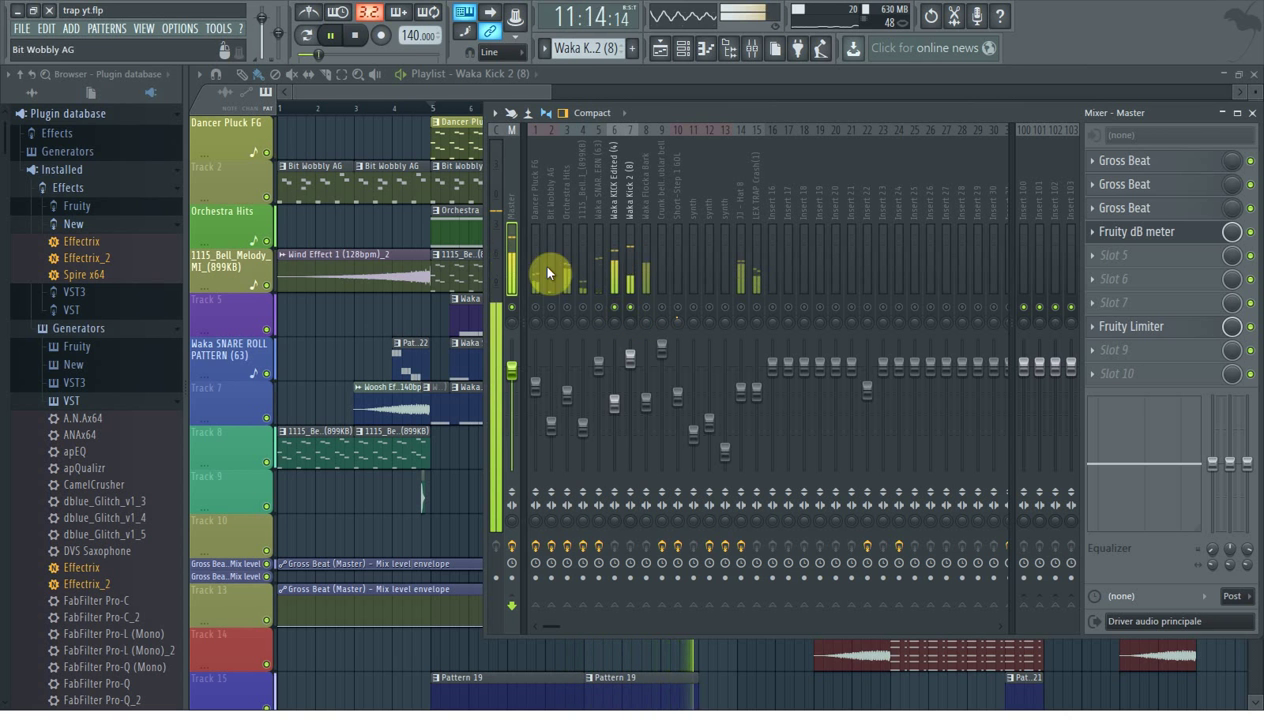
{"action": "left_click", "coordinate": [356, 36]}
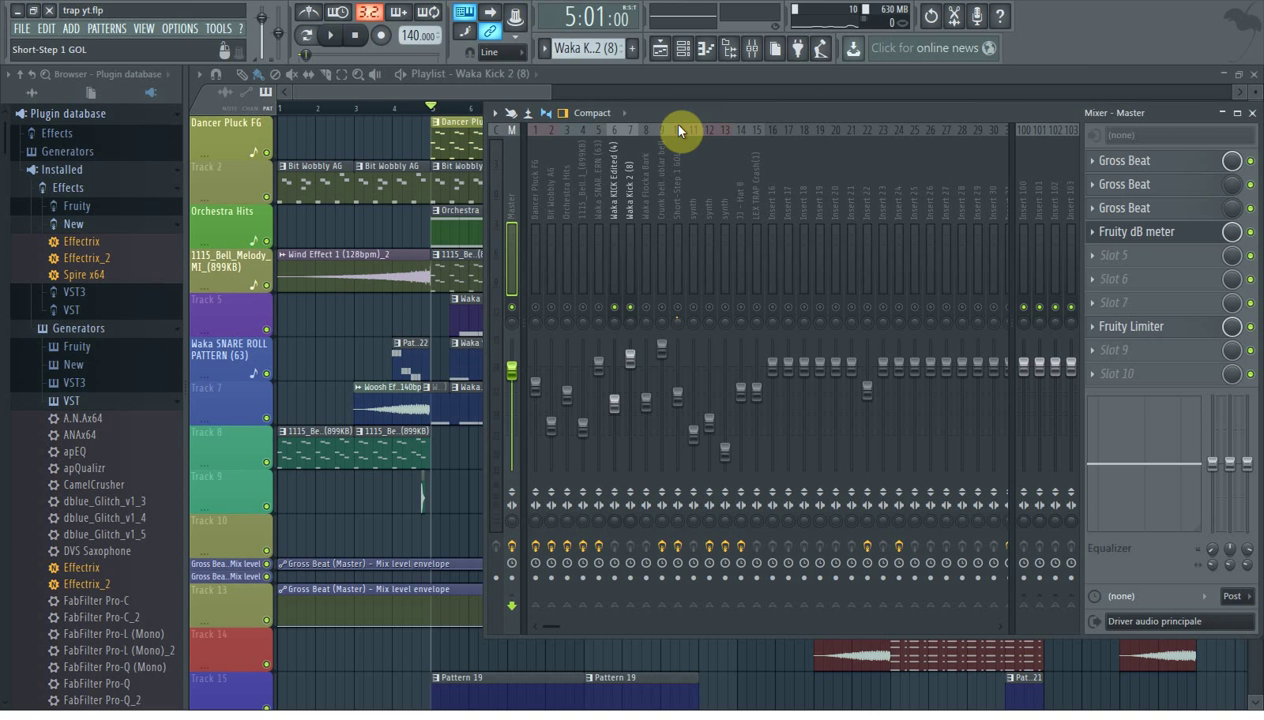
Check the effect slots and equalizer of the Waka KICK Edited (4) and Waka Kick 2 (8) mixer tracks, repositioning the mixer window.
{"action": "left_click", "coordinate": [614, 192]}
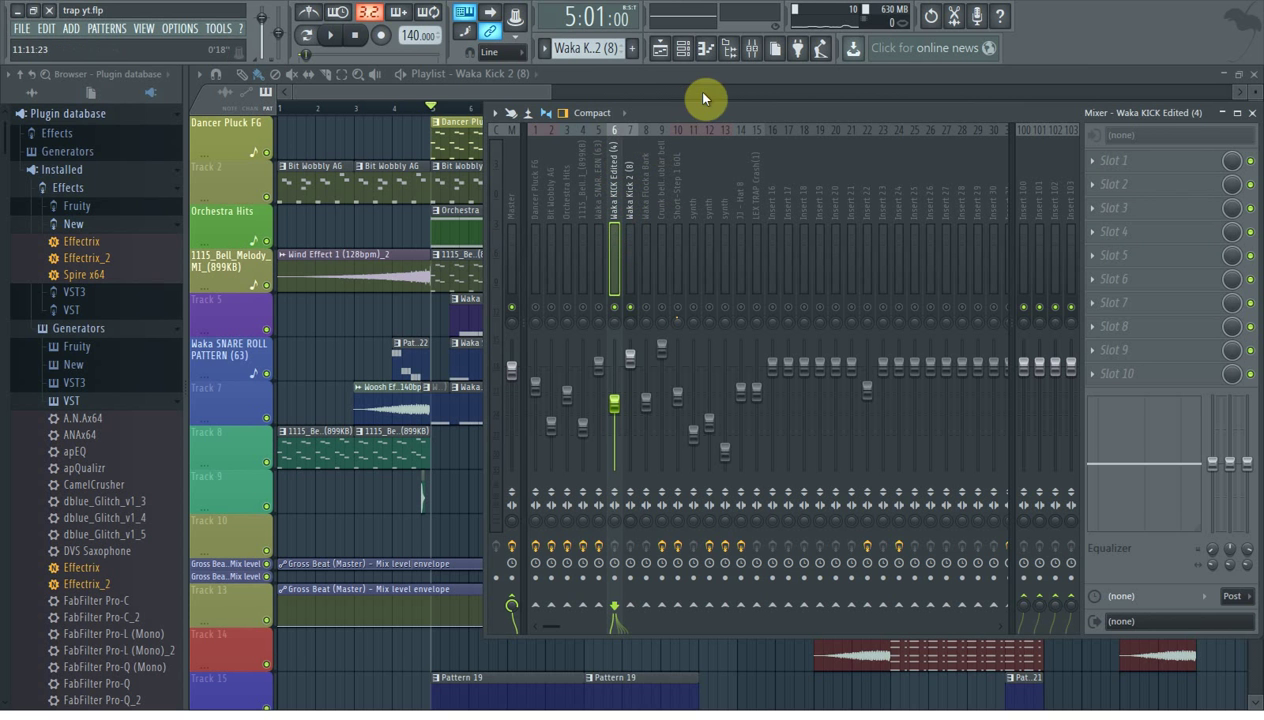
{"action": "left_click_drag", "start_coordinate": [693, 113], "coordinate": [521, 100]}
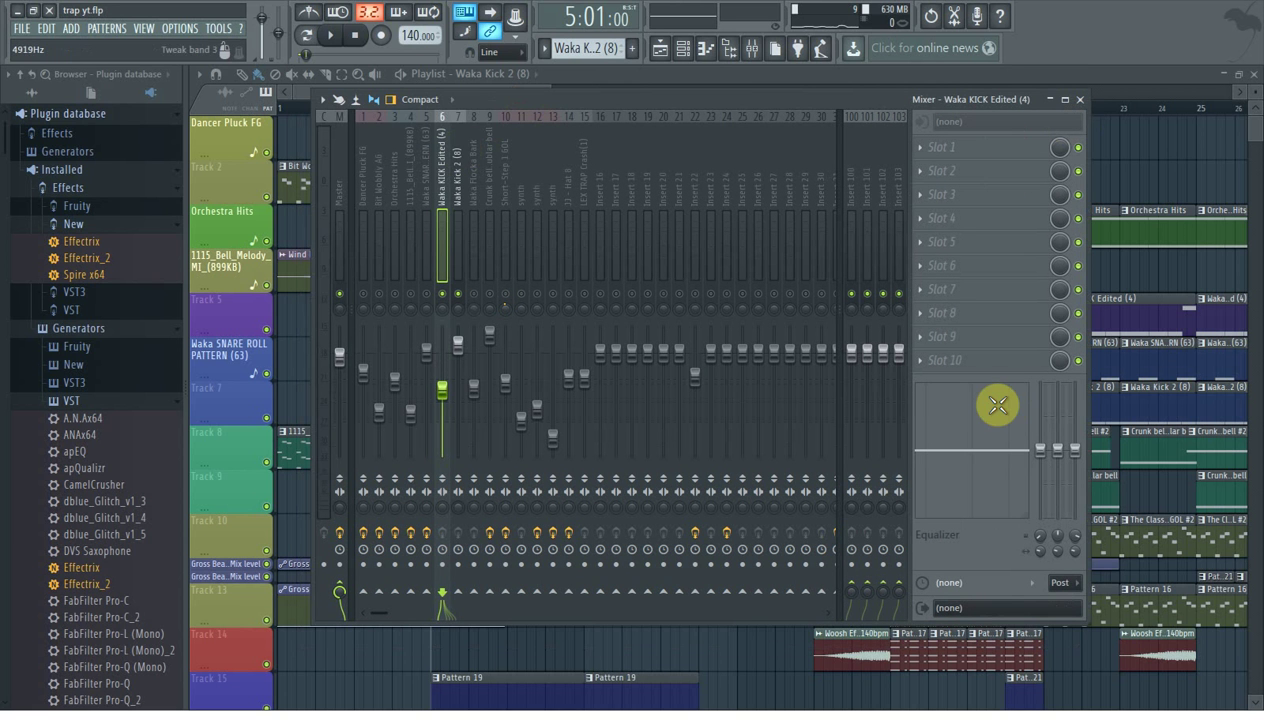
{"action": "left_click", "coordinate": [460, 190]}
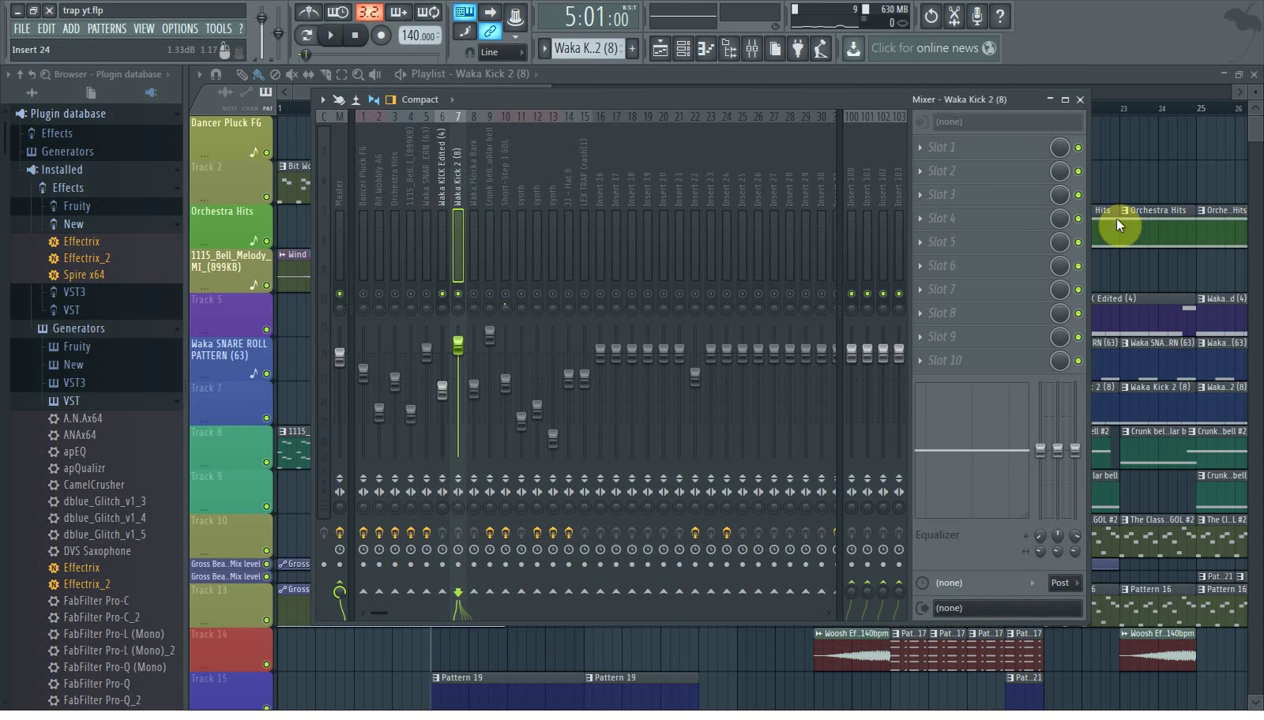
{"action": "left_click_drag", "start_coordinate": [534, 102], "coordinate": [680, 149]}
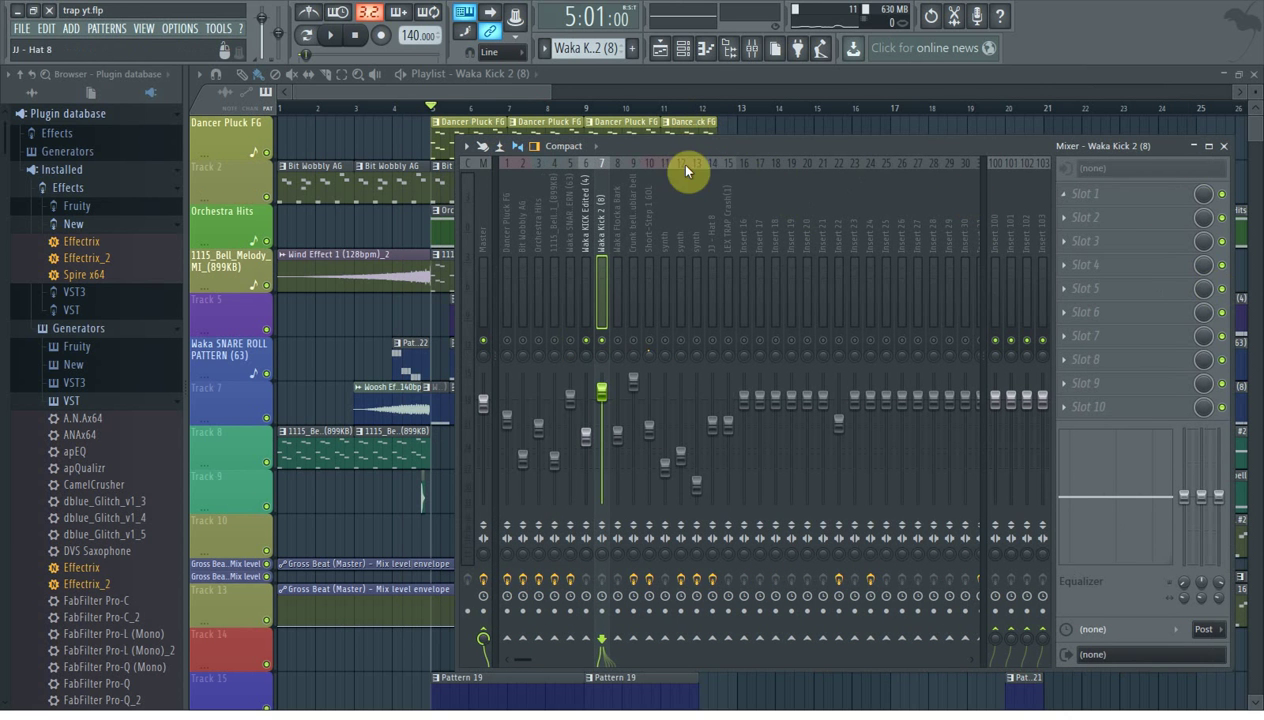
{"action": "left_click_drag", "start_coordinate": [646, 147], "coordinate": [698, 142]}
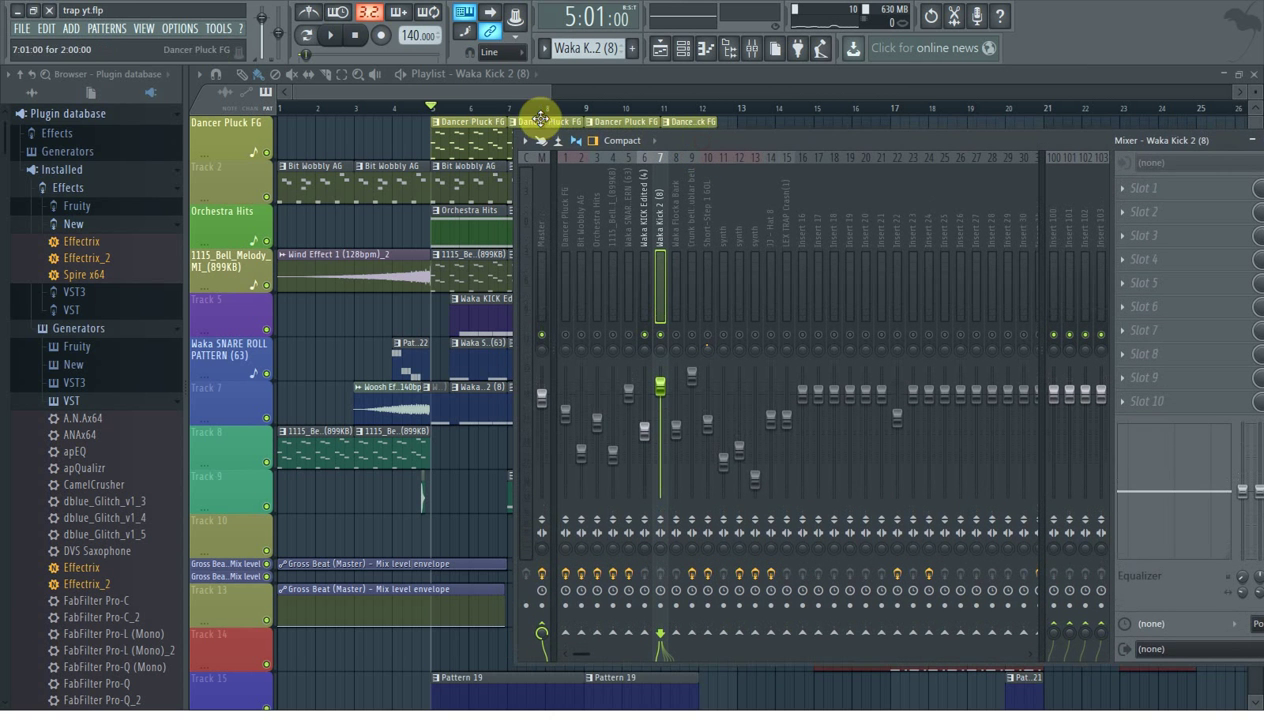
Open the Pattern 22 clip from the playlist in the piano roll, switch playback to pattern mode and audition it.
{"action": "left_click_drag", "start_coordinate": [462, 89], "coordinate": [465, 128]}
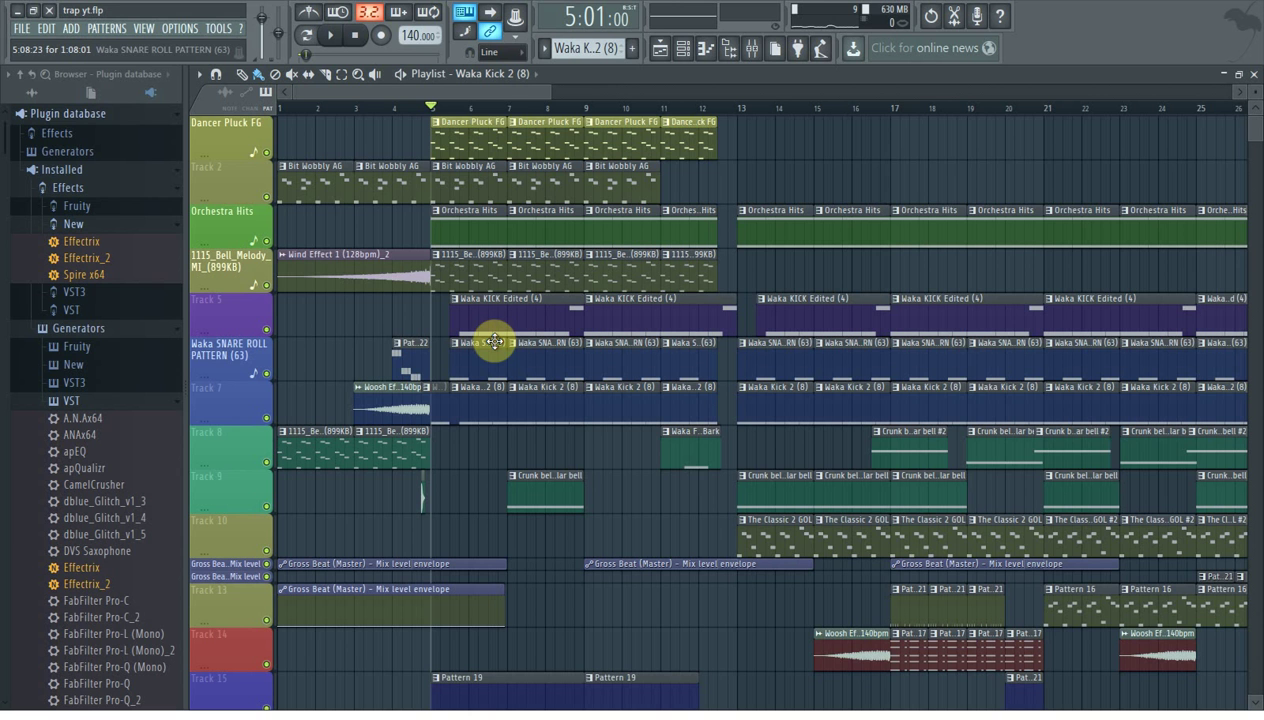
{"action": "scroll", "coordinate": [556, 466], "scroll_direction": "down", "scroll_amount": 1}
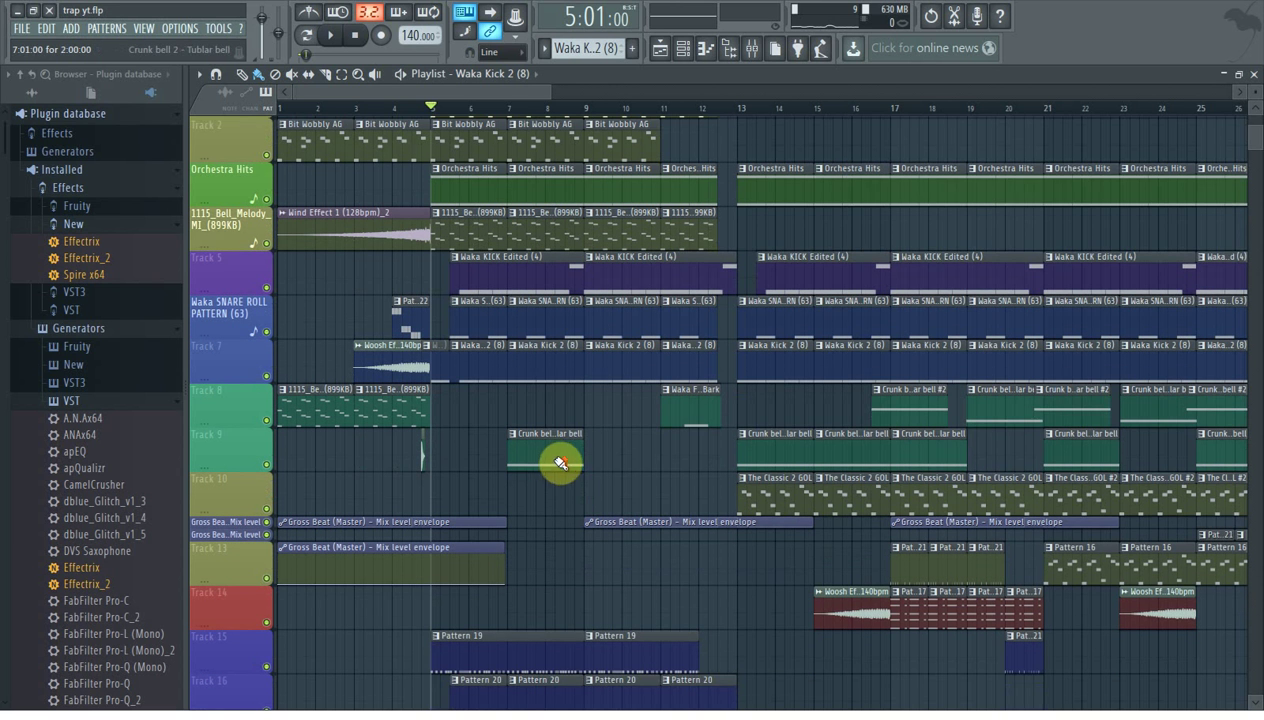
{"action": "scroll", "coordinate": [545, 458], "scroll_direction": "up", "scroll_amount": 1}
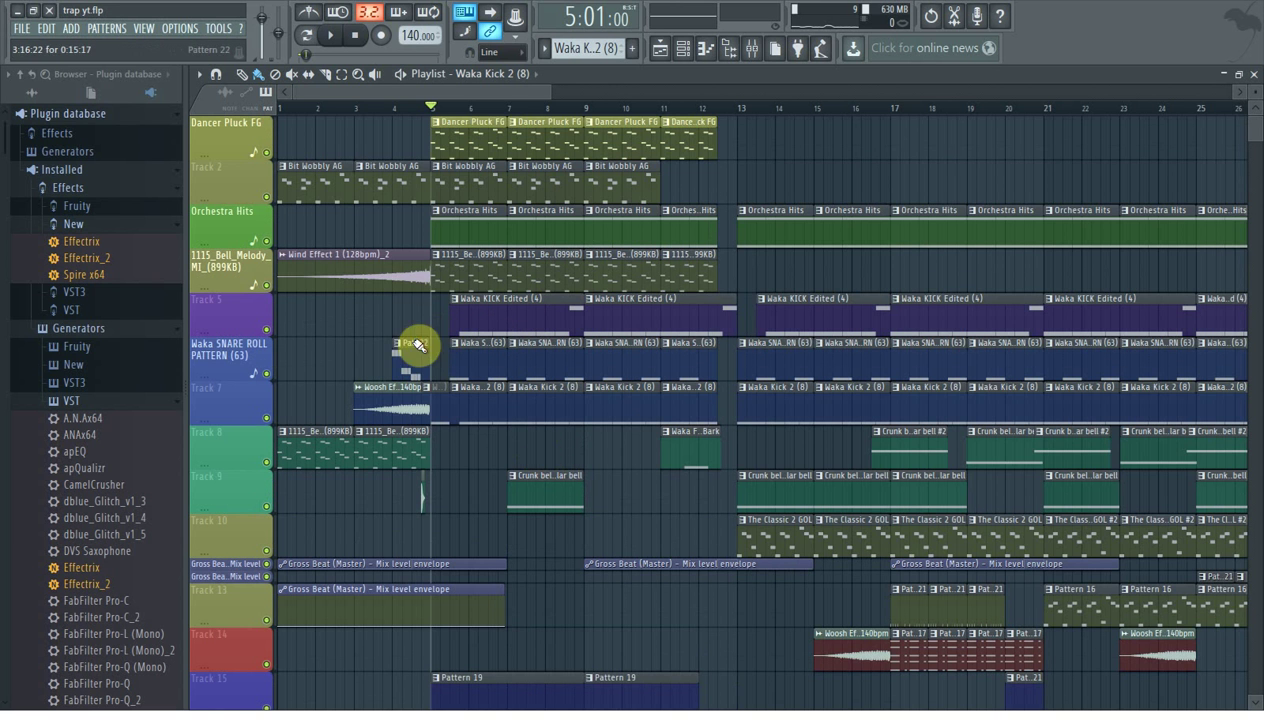
{"action": "left_click_drag", "start_coordinate": [420, 358], "coordinate": [406, 343]}
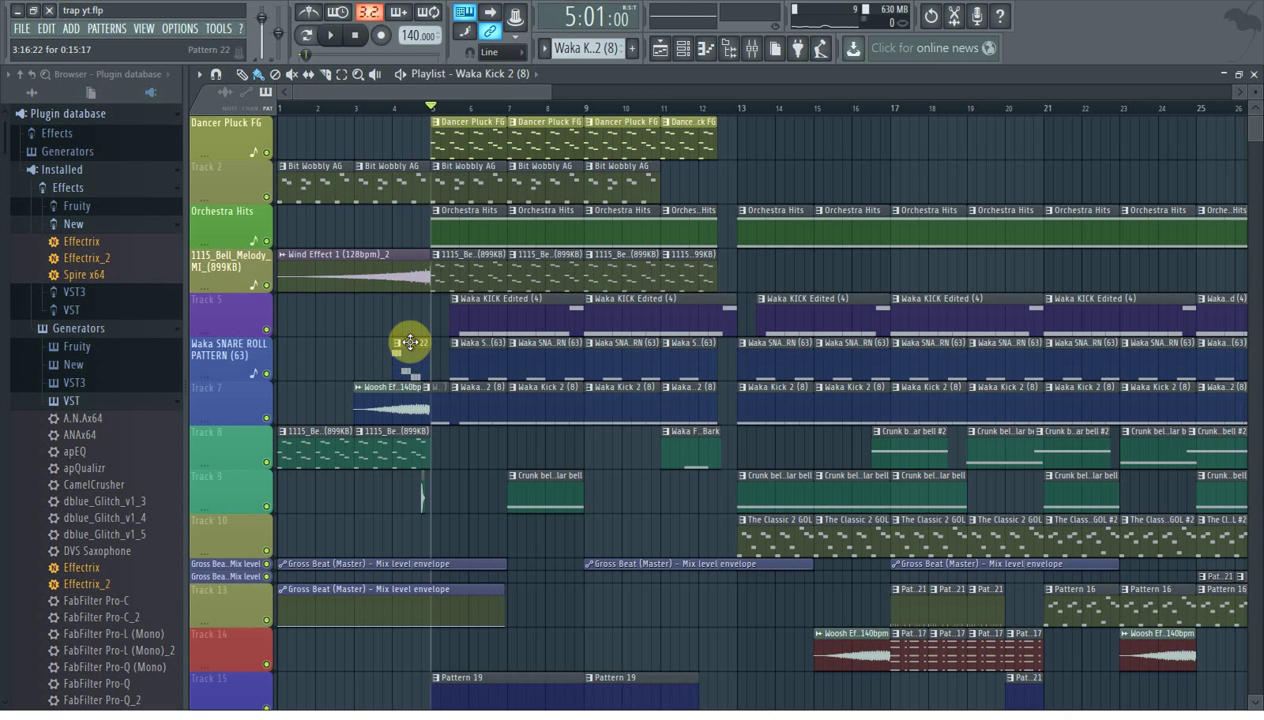
{"action": "double_click", "coordinate": [410, 342]}
{"action": "left_click", "coordinate": [313, 36]}
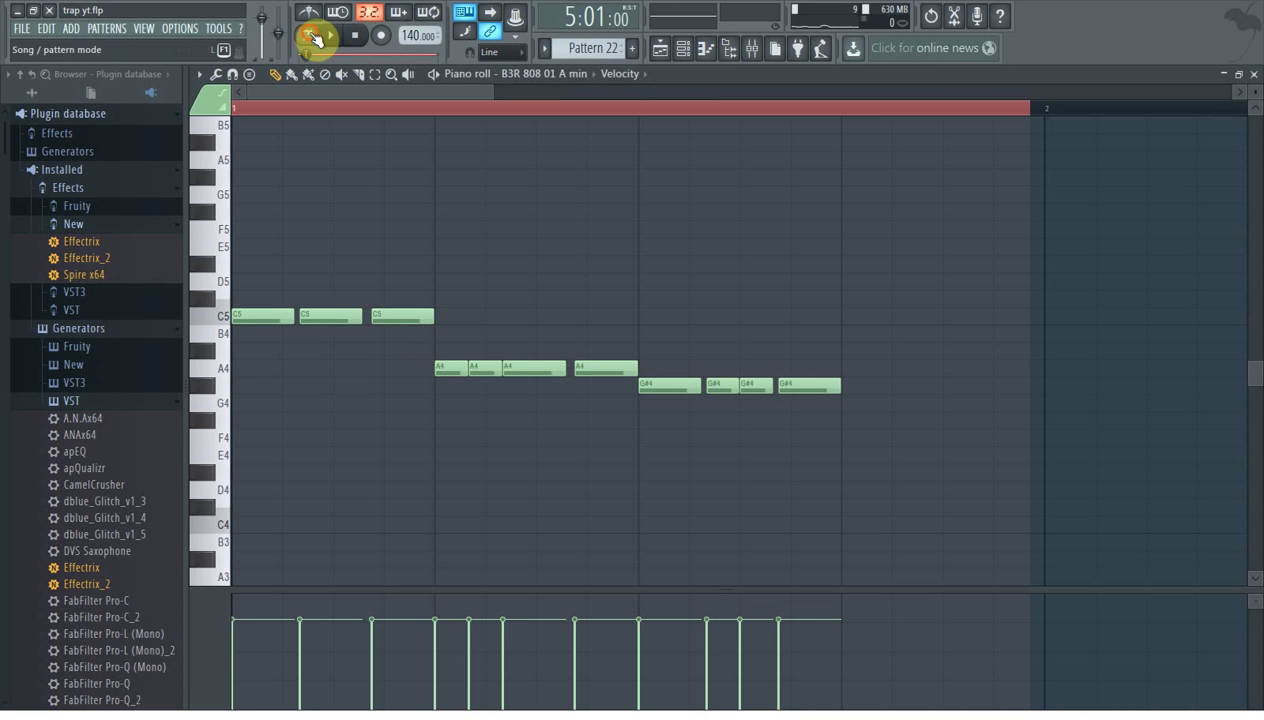
{"action": "left_click", "coordinate": [333, 40]}
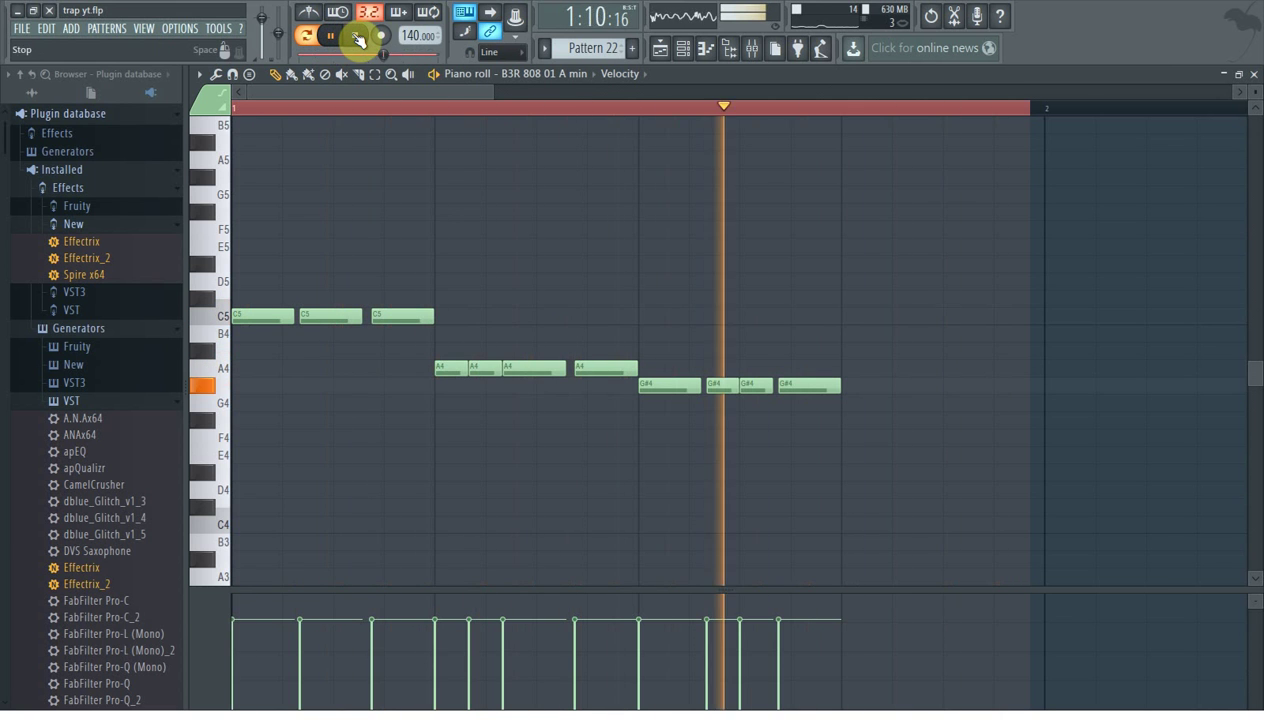
{"action": "left_click", "coordinate": [355, 36]}
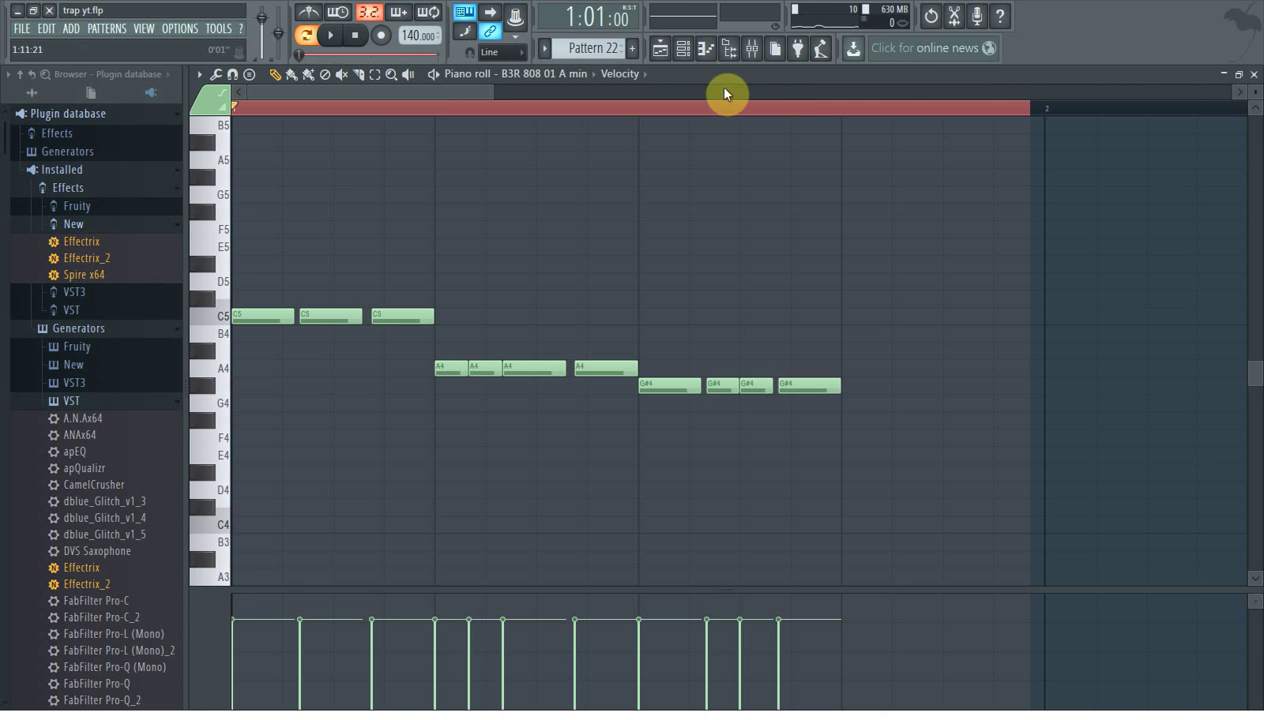
Mute the B3R 808 01 A min channel in the channel rack, play Pattern 22 with only Kick_12, and stop.
{"action": "left_click", "coordinate": [686, 50]}
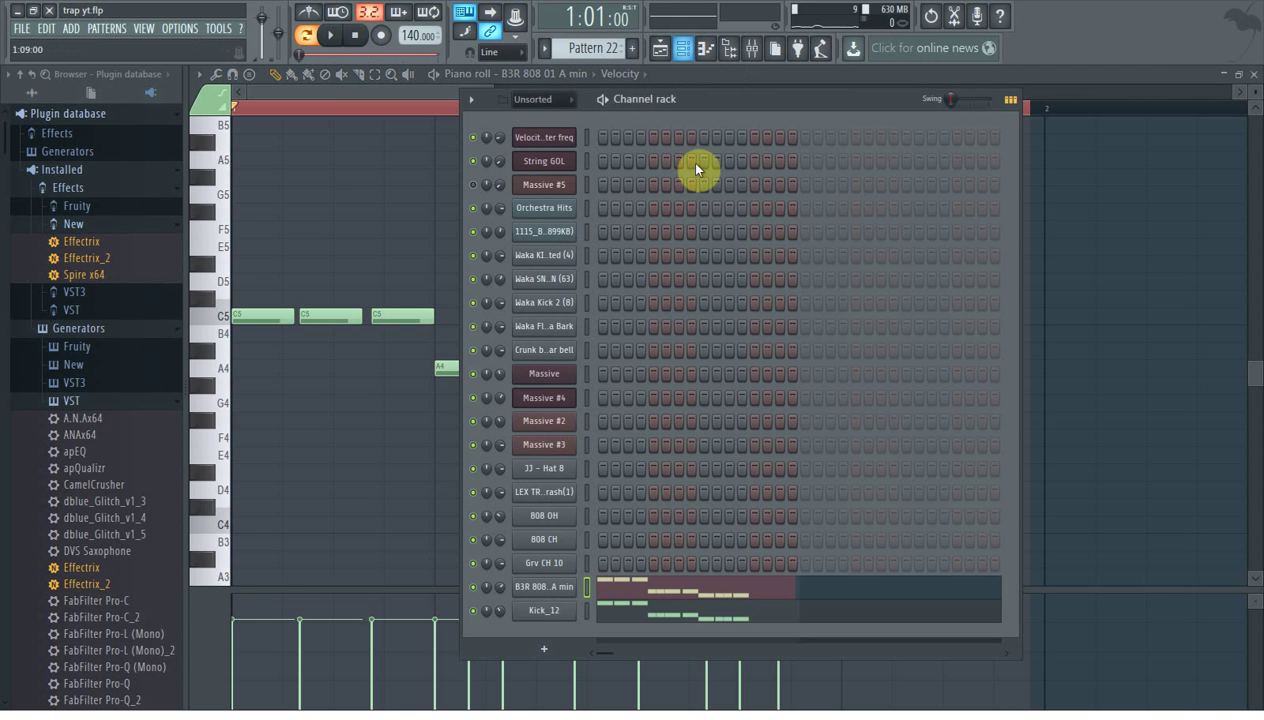
{"action": "left_click", "coordinate": [473, 587]}
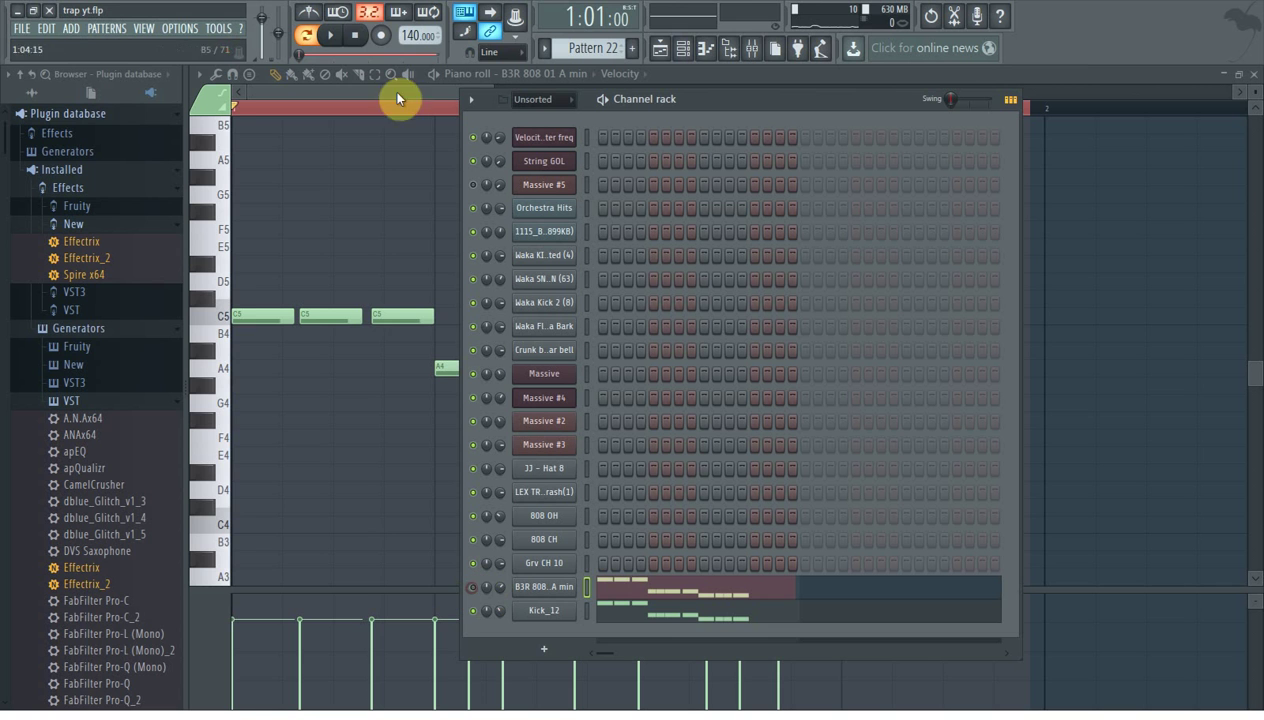
{"action": "left_click", "coordinate": [336, 40]}
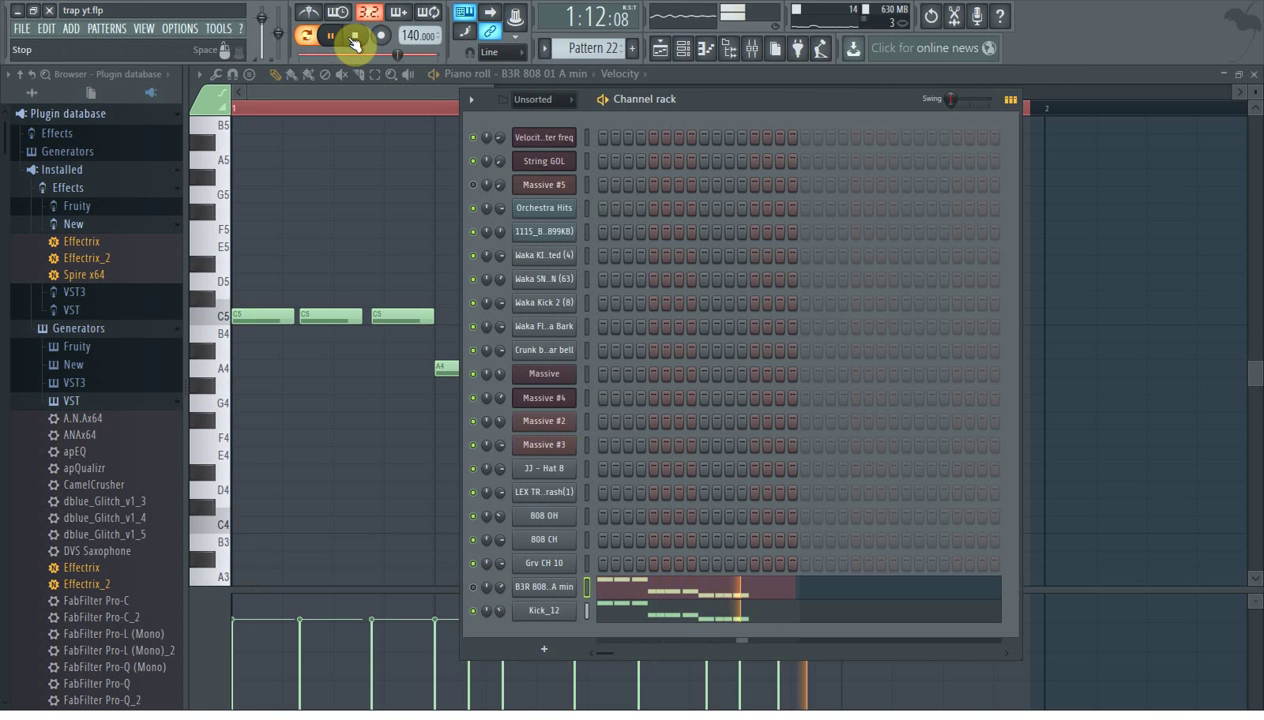
{"action": "left_click", "coordinate": [357, 40]}
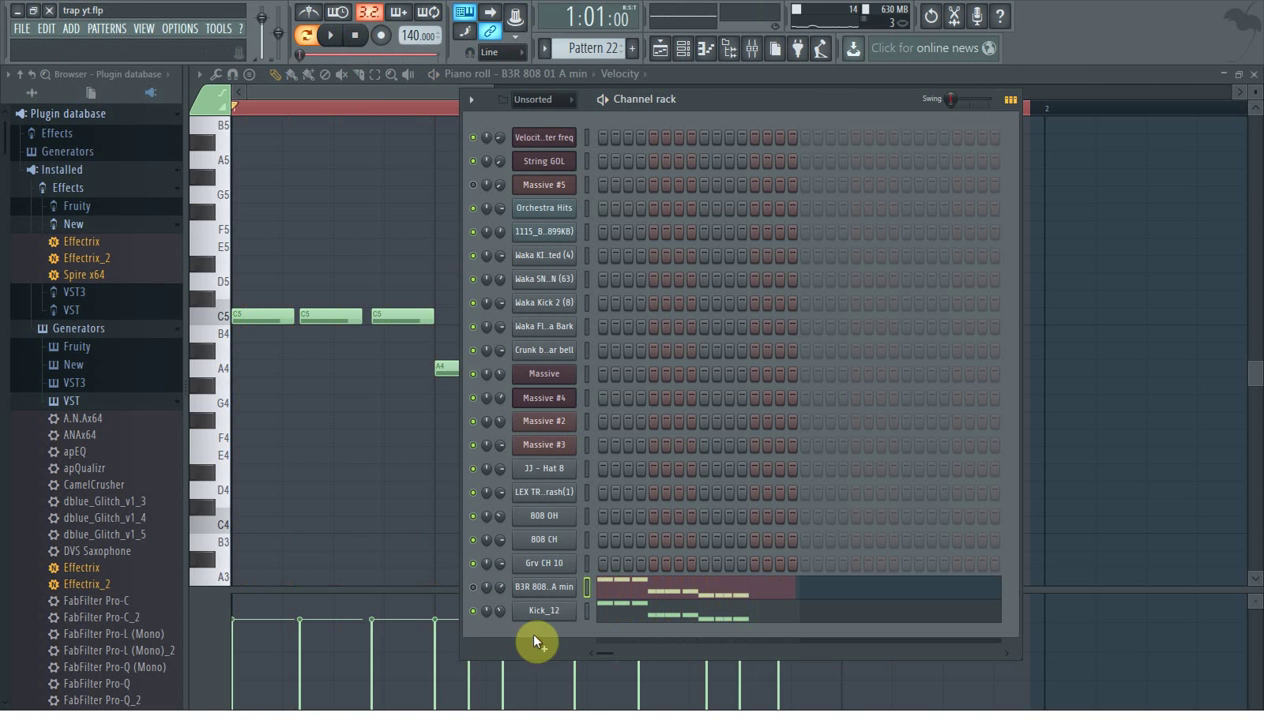
Mute Kick_12, re-enable the B3R 808 01 A min channel and audition the 808 on its own.
{"action": "left_click", "coordinate": [474, 611]}
{"action": "left_click", "coordinate": [334, 38]}
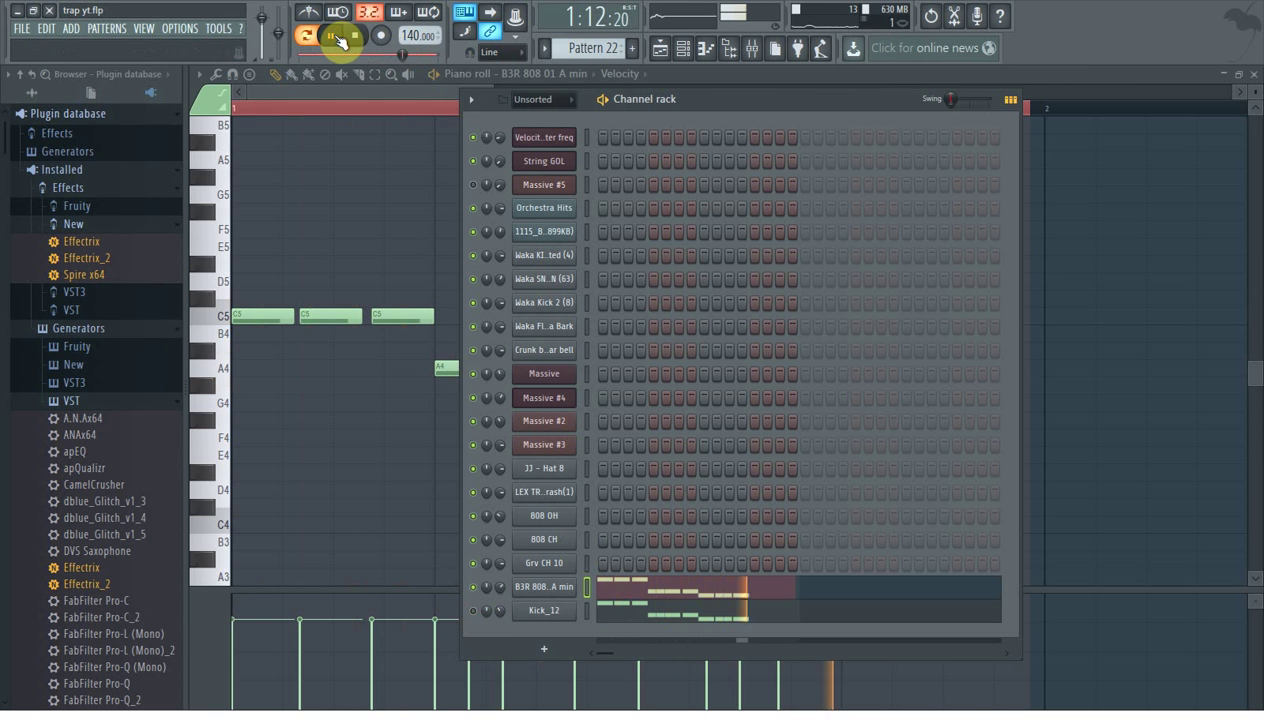
{"action": "left_click", "coordinate": [358, 38]}
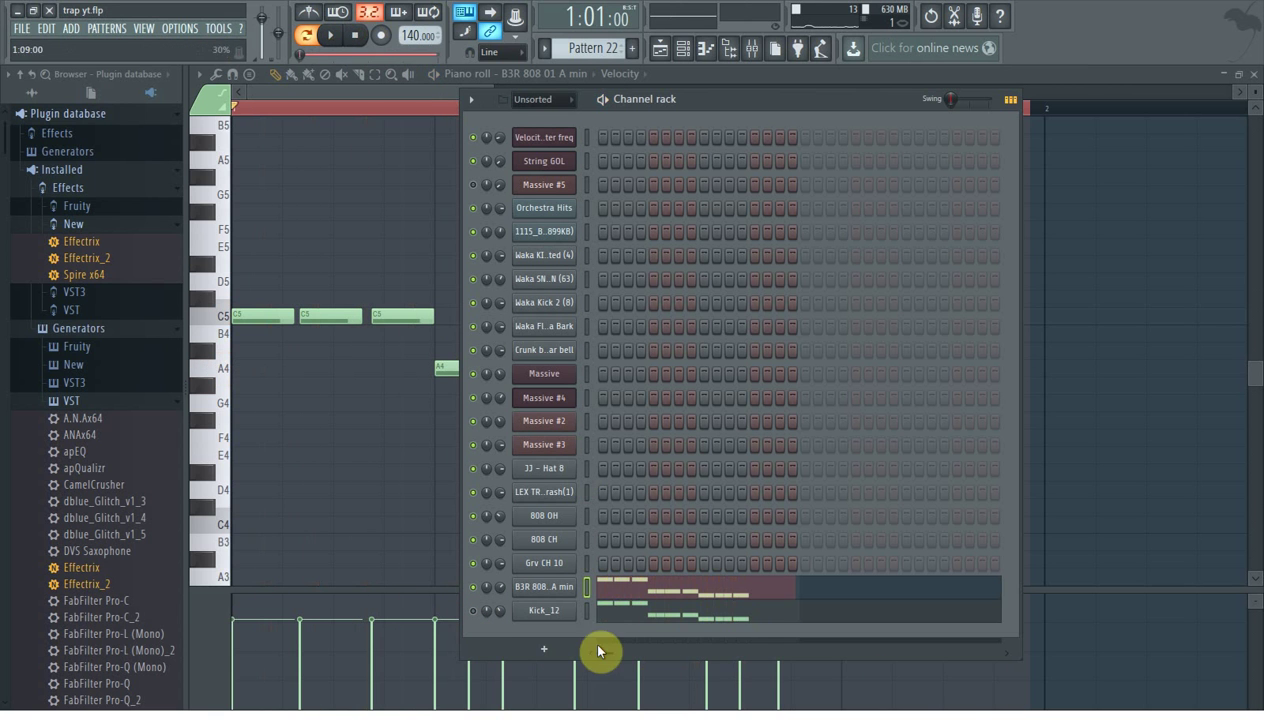
Re-enable the Kick_12 channel, play Pattern 22 with the kick and 808 layered together, and stop playback.
{"action": "left_click", "coordinate": [476, 614]}
{"action": "left_click", "coordinate": [334, 40]}
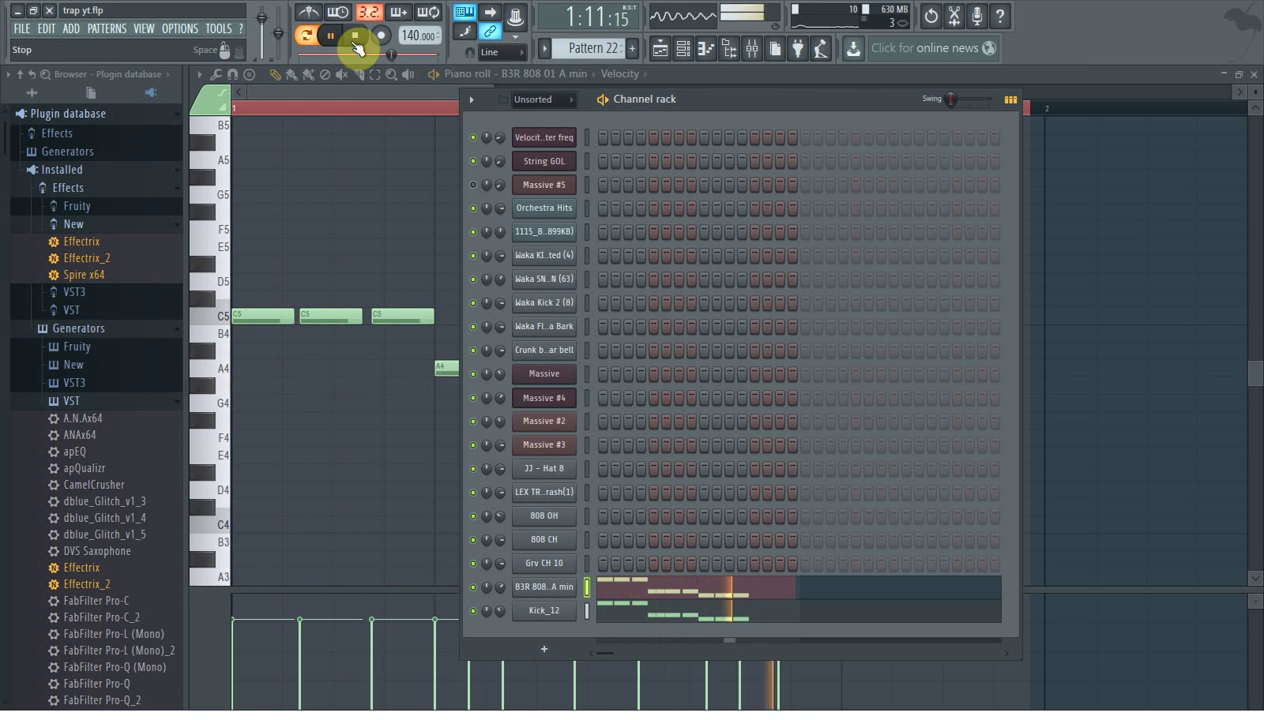
{"action": "left_click", "coordinate": [356, 44]}
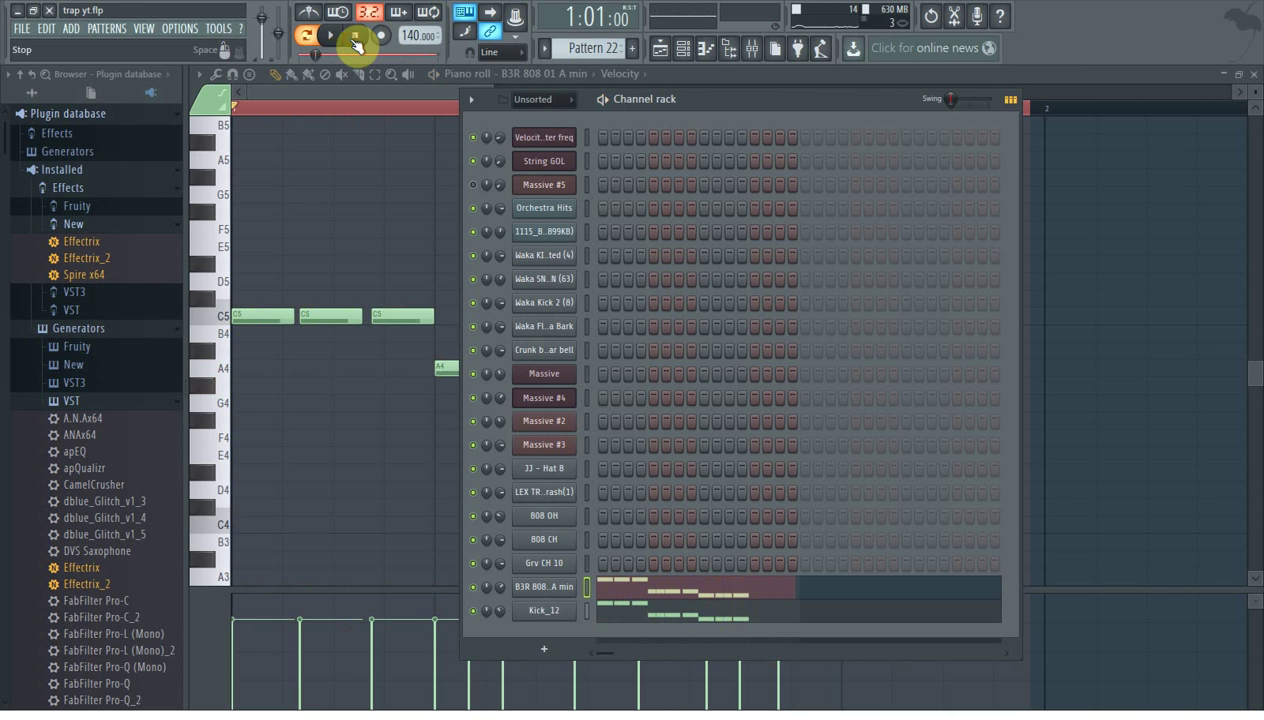
Inspect the sampler settings and waveforms of the B3R 808 01 A min and Kick_12 channels.
{"action": "left_click", "coordinate": [546, 588]}
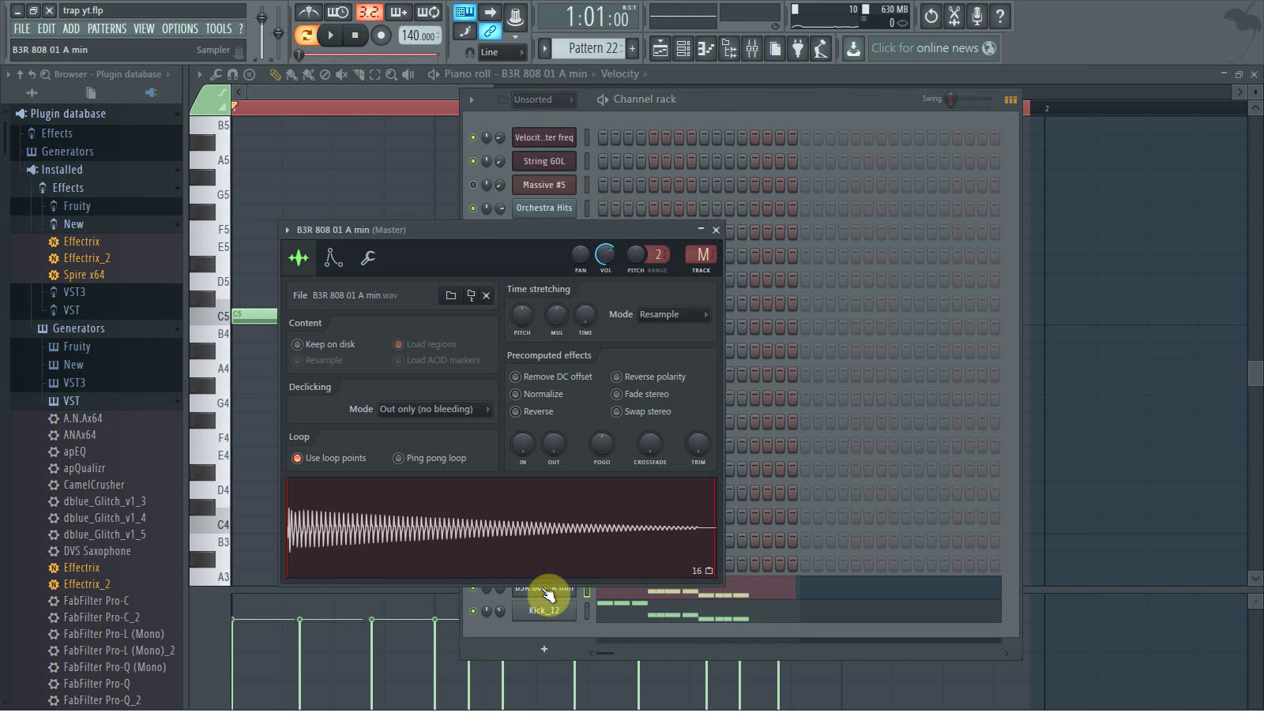
{"action": "left_click_drag", "start_coordinate": [427, 234], "coordinate": [597, 184]}
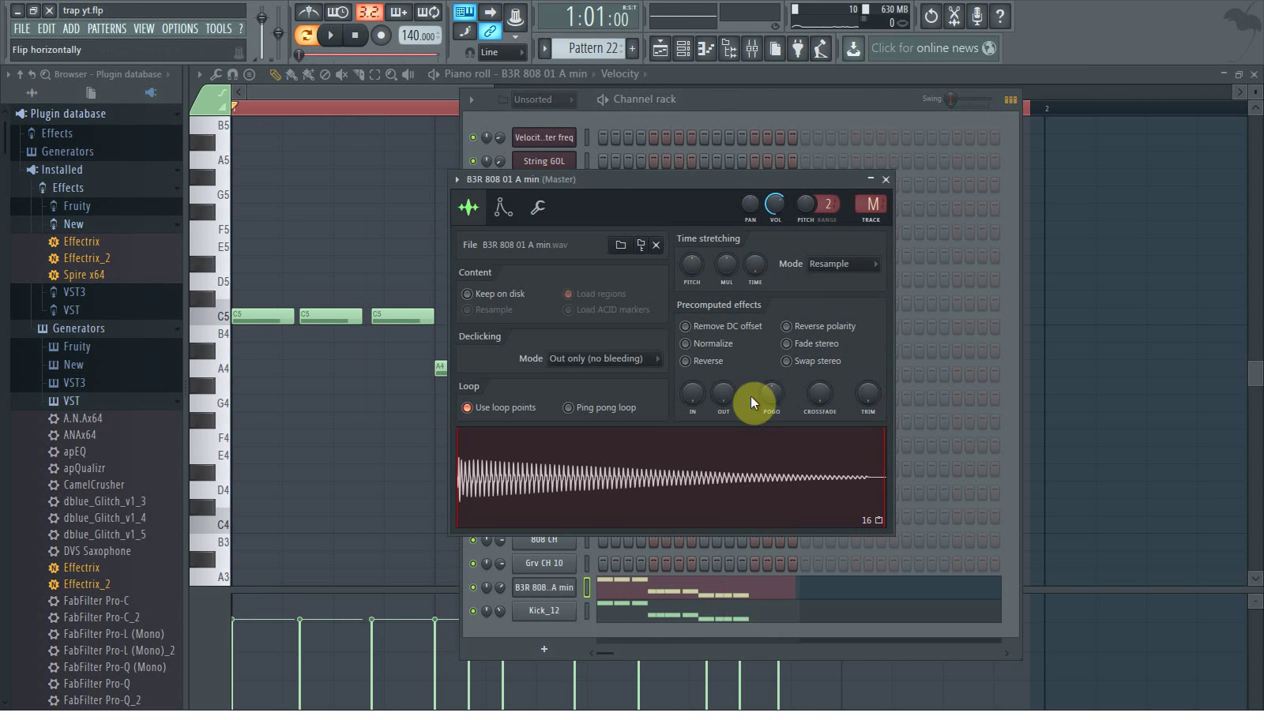
{"action": "key", "text": "Escape"}
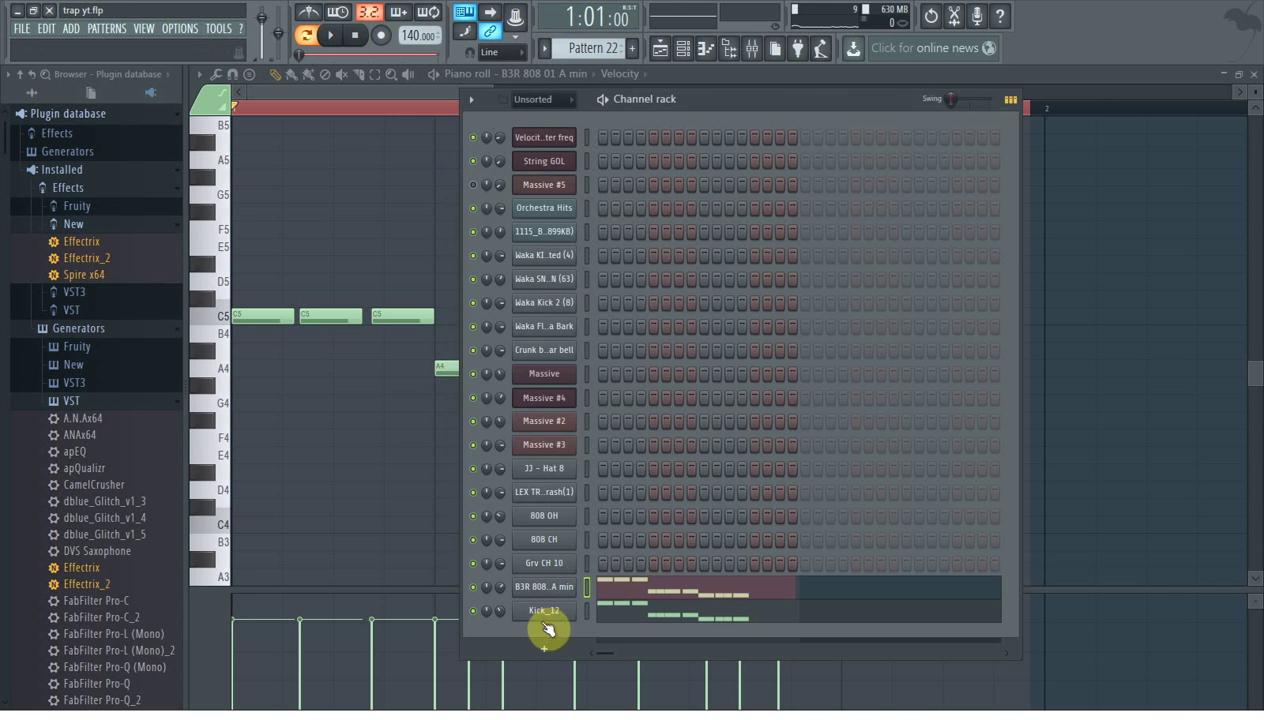
{"action": "left_click", "coordinate": [544, 612]}
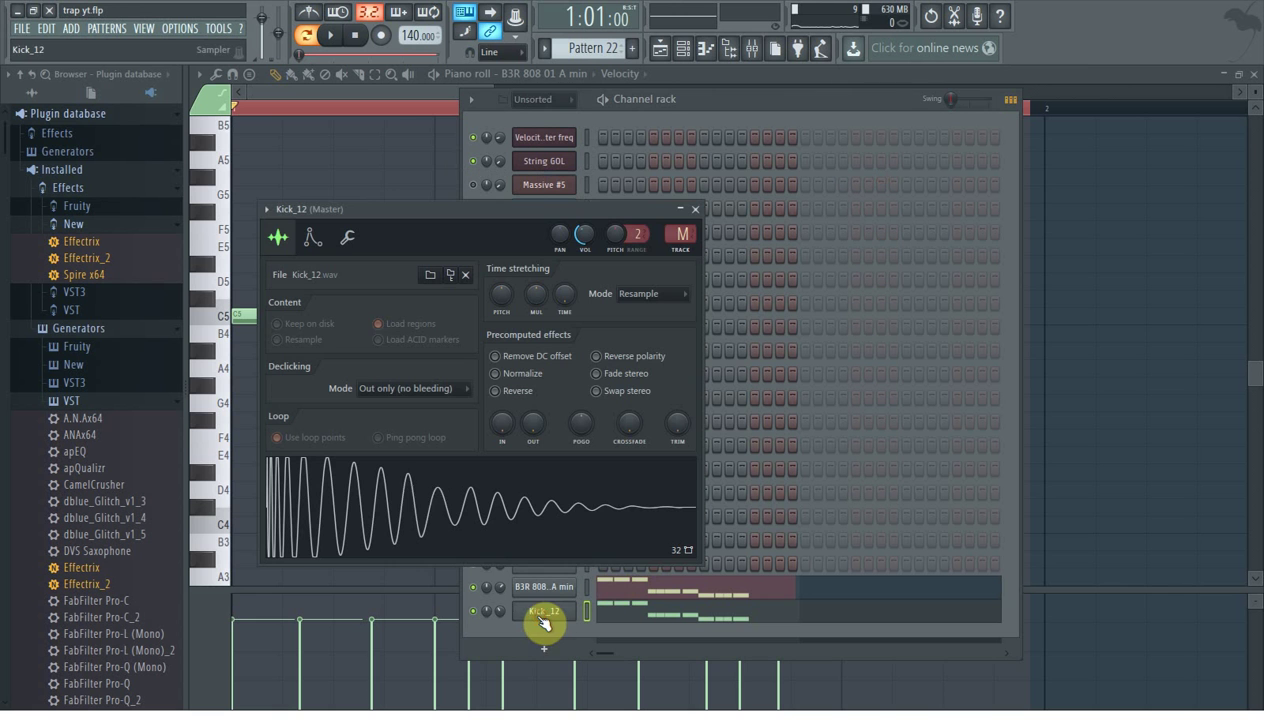
Bring up the mixer, play Pattern 22 while checking the Master track's level, and stop.
{"action": "left_click", "coordinate": [750, 50]}
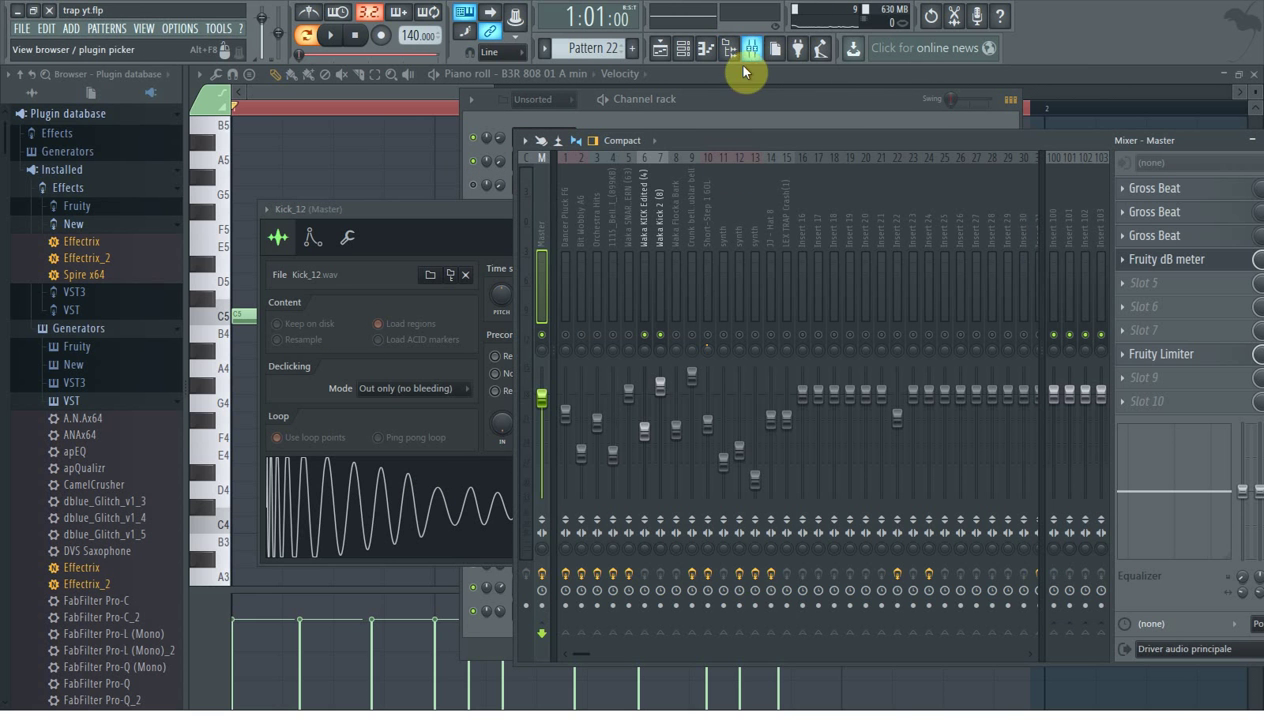
{"action": "left_click", "coordinate": [332, 36]}
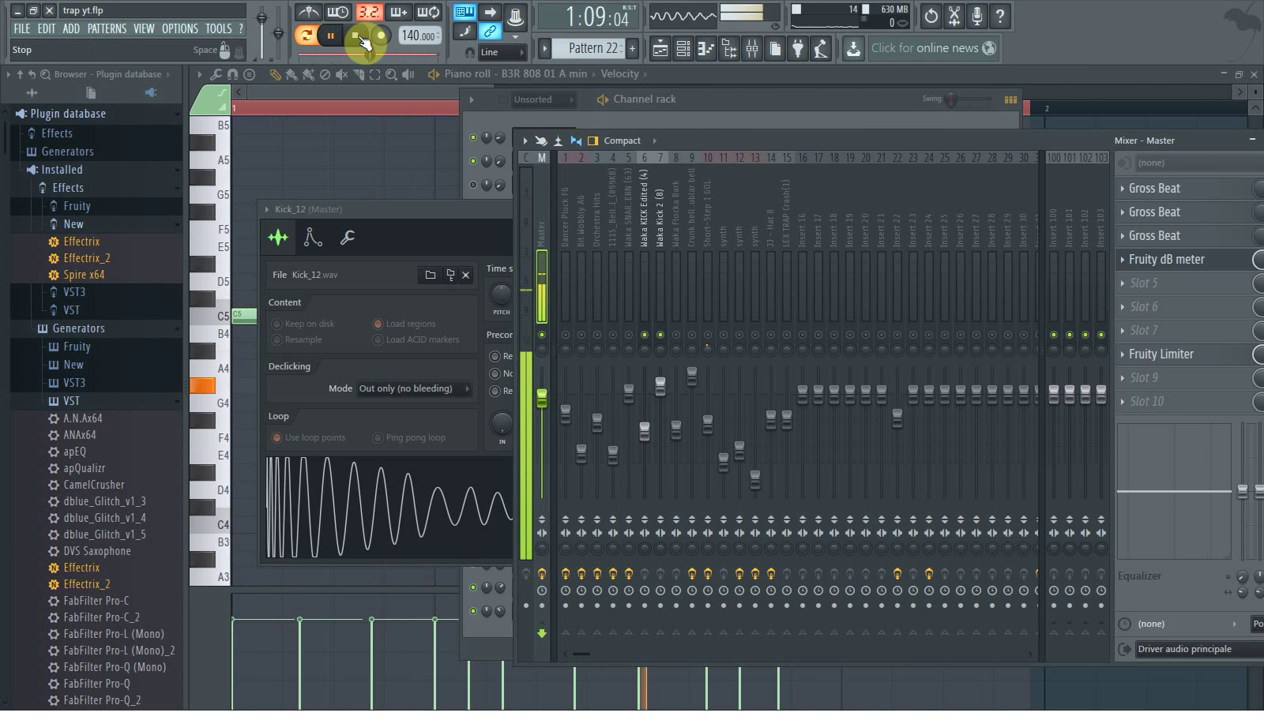
{"action": "left_click", "coordinate": [365, 38]}
Return to the playlist, open the Waka SNARE ROLL PATTERN (63) clip in the piano roll and start and stop its playback.
{"action": "left_click", "coordinate": [662, 47]}
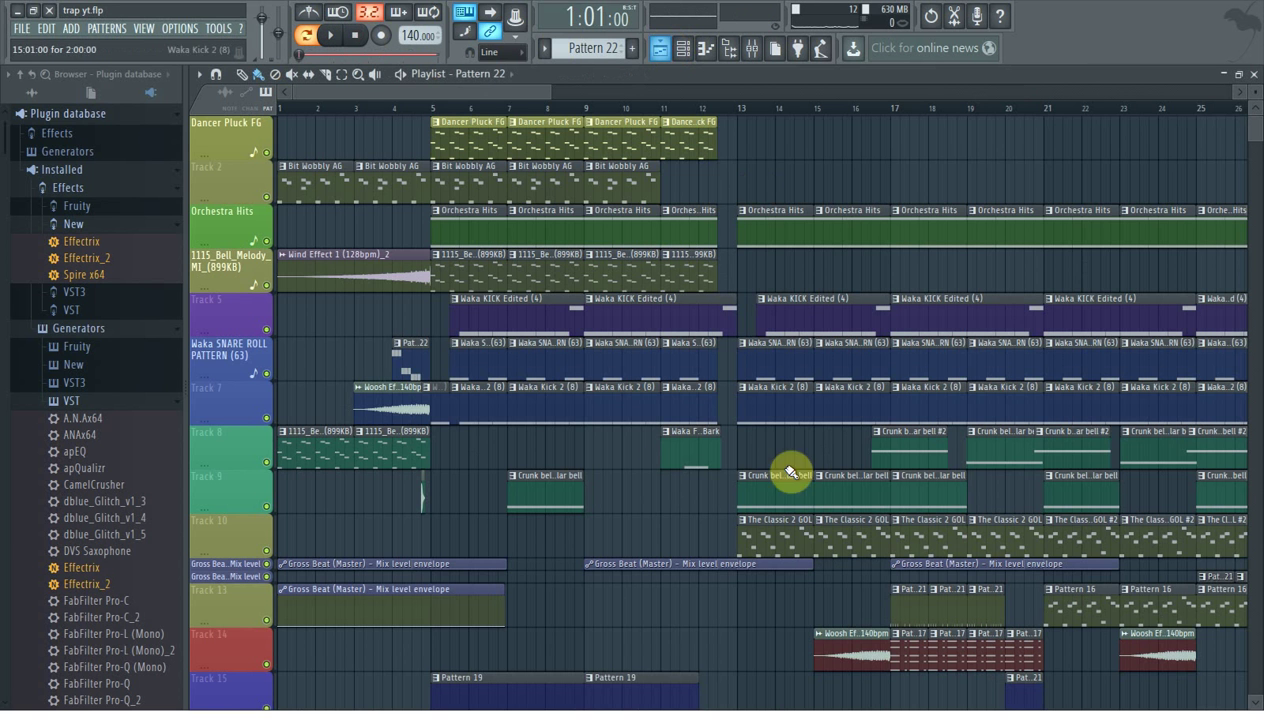
{"action": "scroll", "coordinate": [620, 412], "scroll_direction": "down", "scroll_amount": 2}
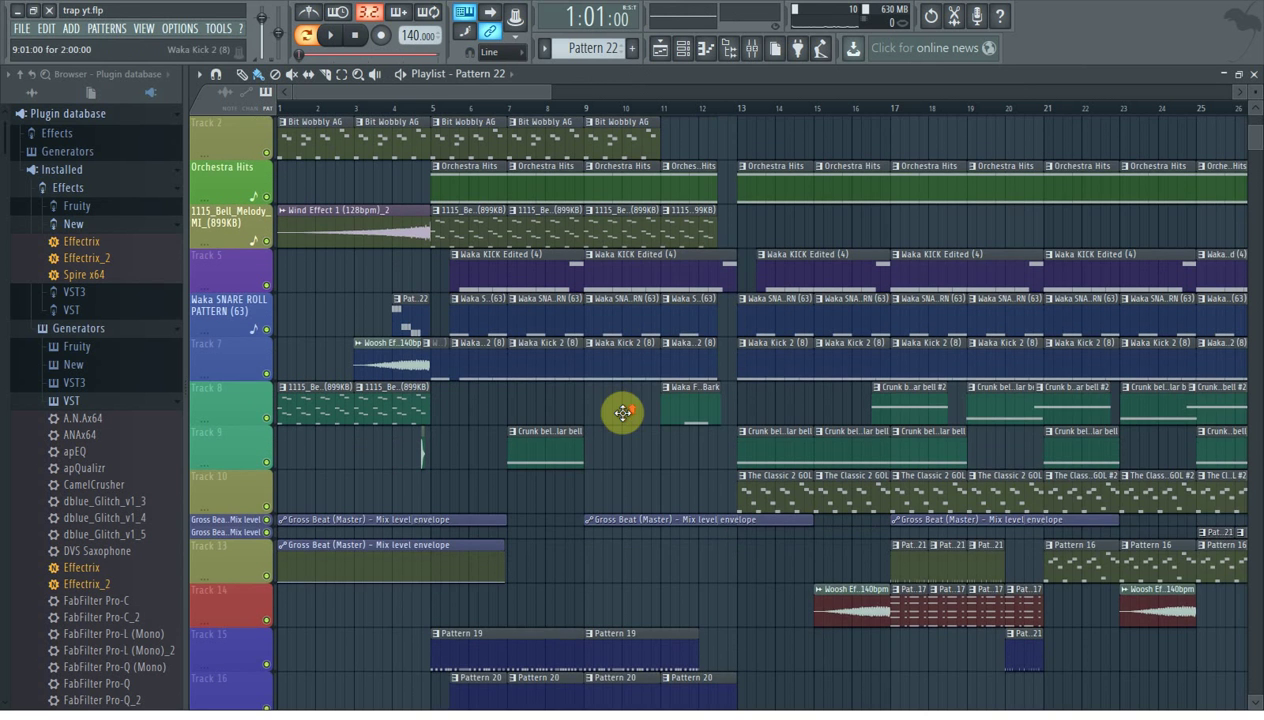
{"action": "scroll", "coordinate": [624, 418], "scroll_direction": "up", "scroll_amount": 2}
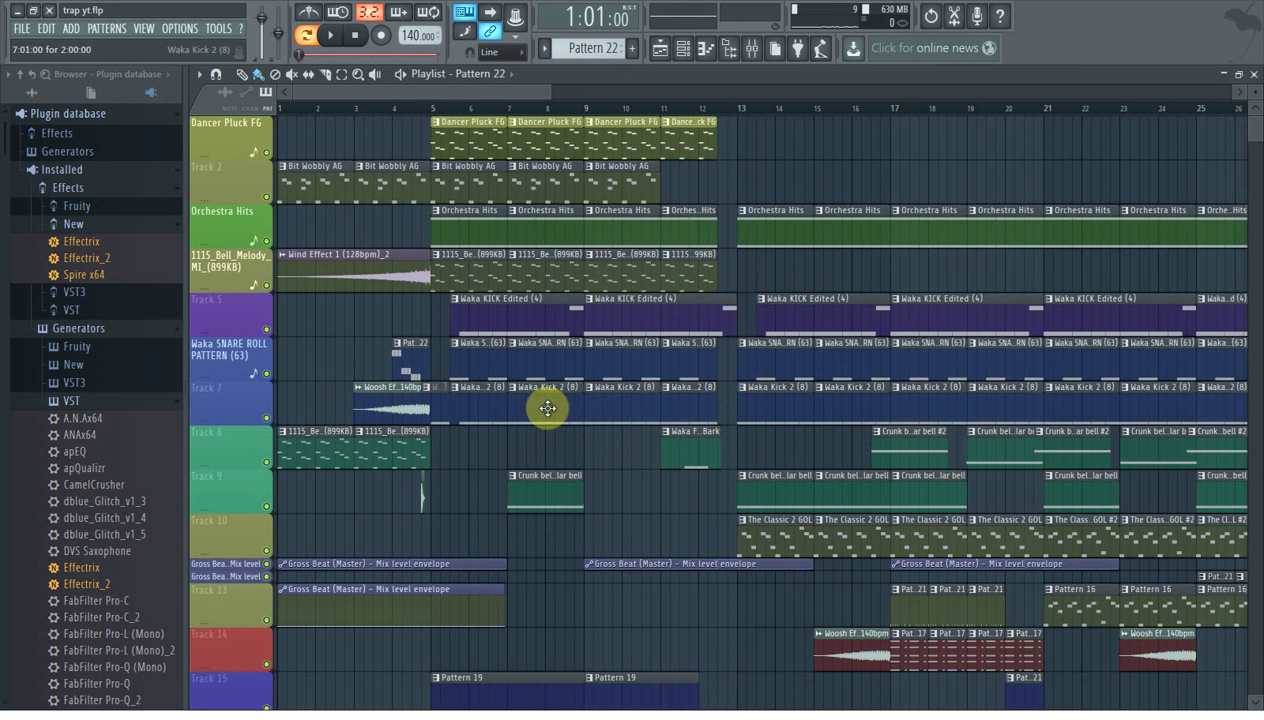
{"action": "double_click", "coordinate": [481, 343]}
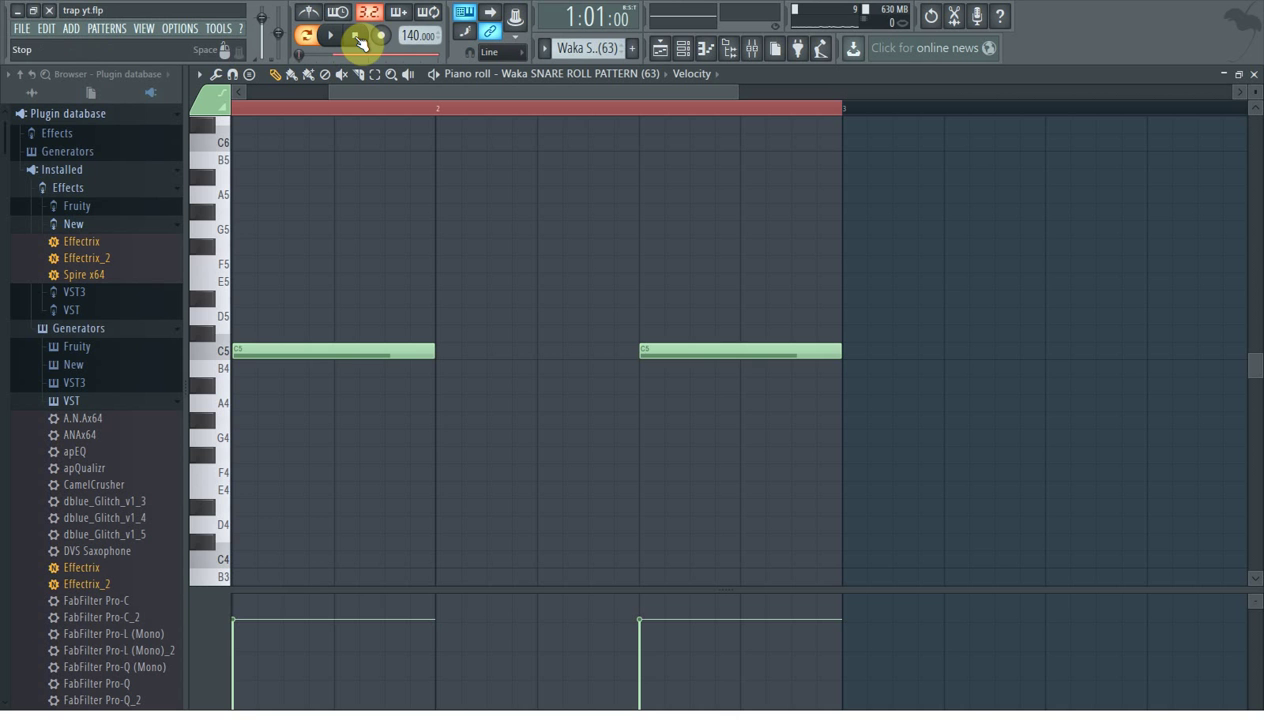
{"action": "left_click", "coordinate": [331, 35]}
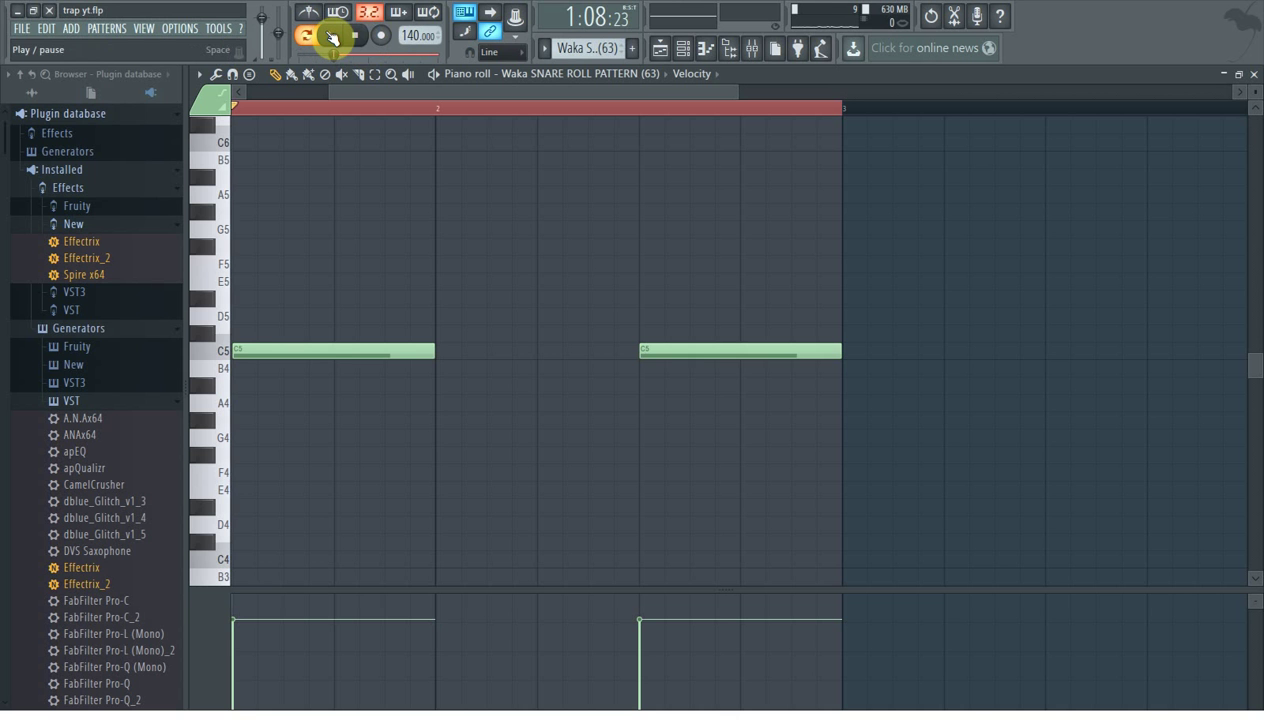
{"action": "left_click", "coordinate": [352, 36]}
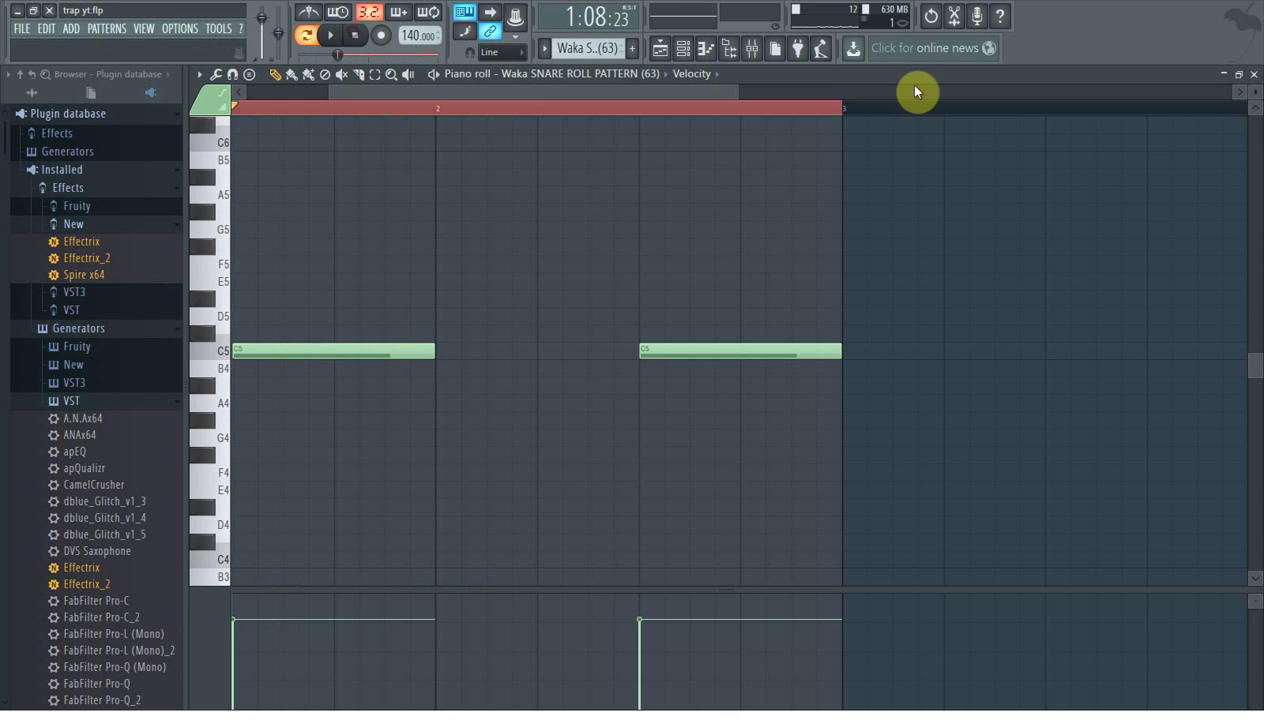
Unsolo the kicks to re-enable all mixer tracks, then play the snare pattern and select the Waka SNARE ROLL PATTERN (63) mixer track.
{"action": "left_click", "coordinate": [760, 50]}
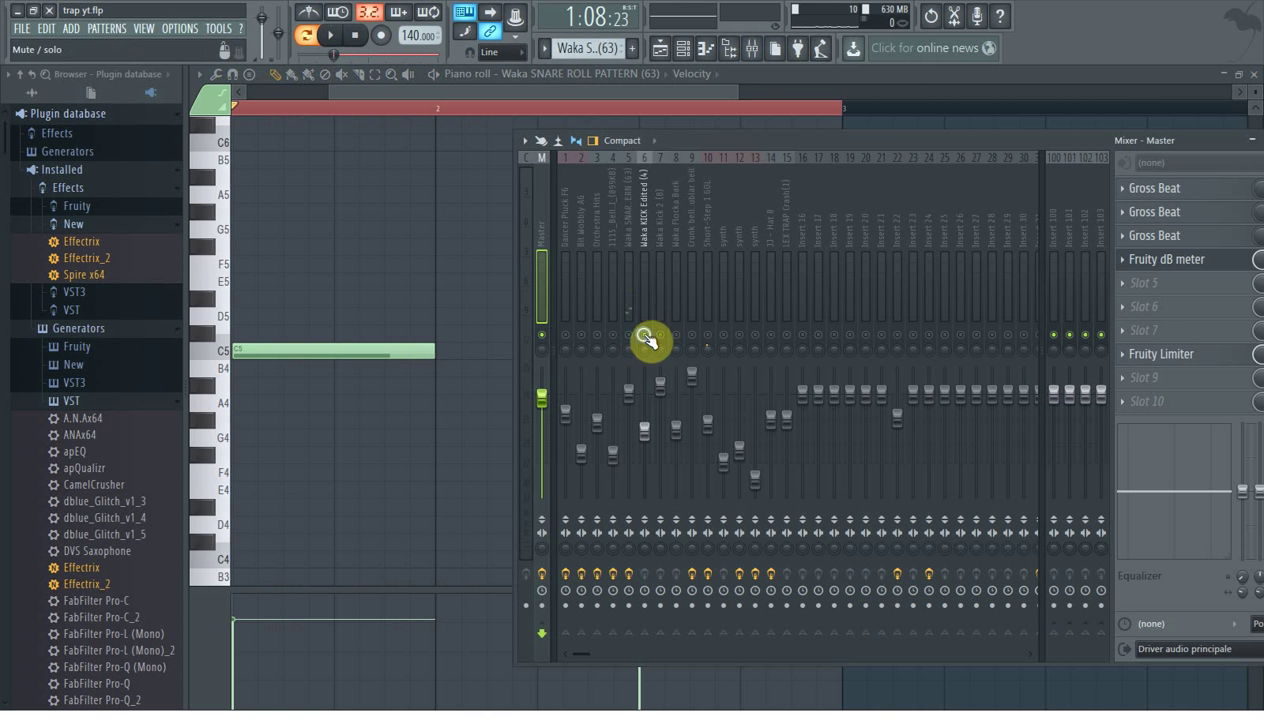
{"action": "right_click", "coordinate": [647, 340]}
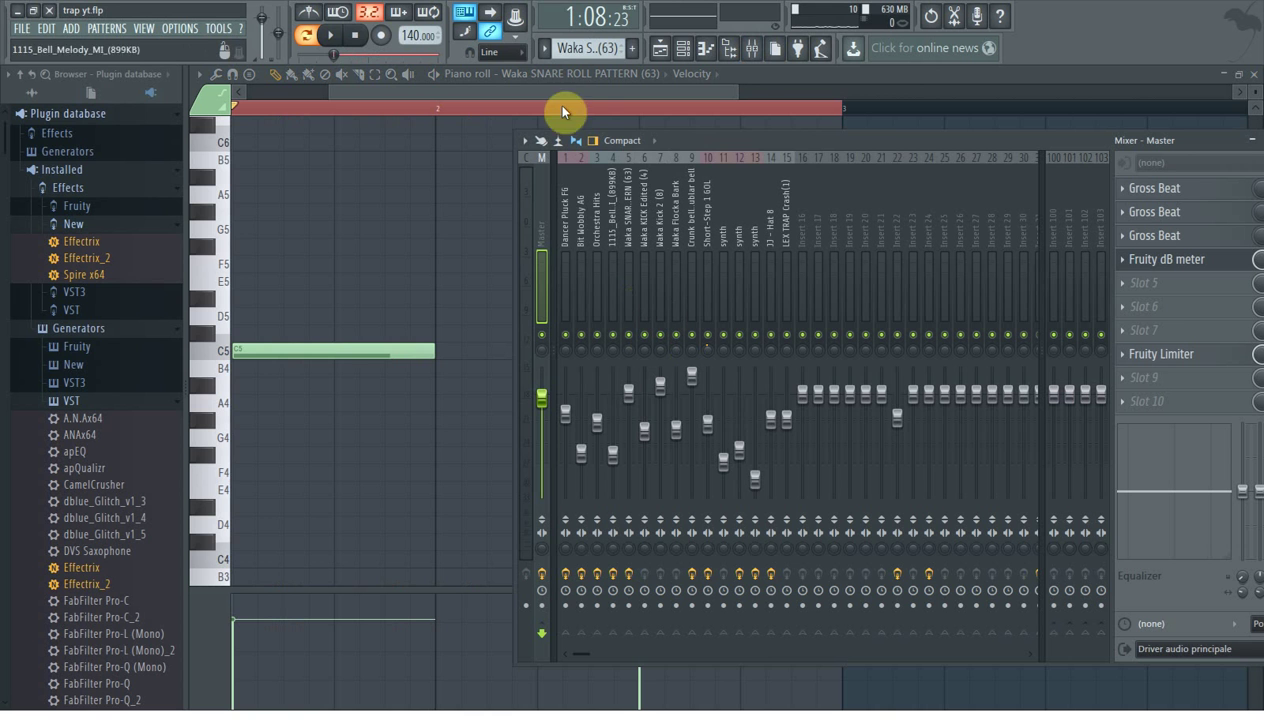
{"action": "left_click", "coordinate": [334, 37]}
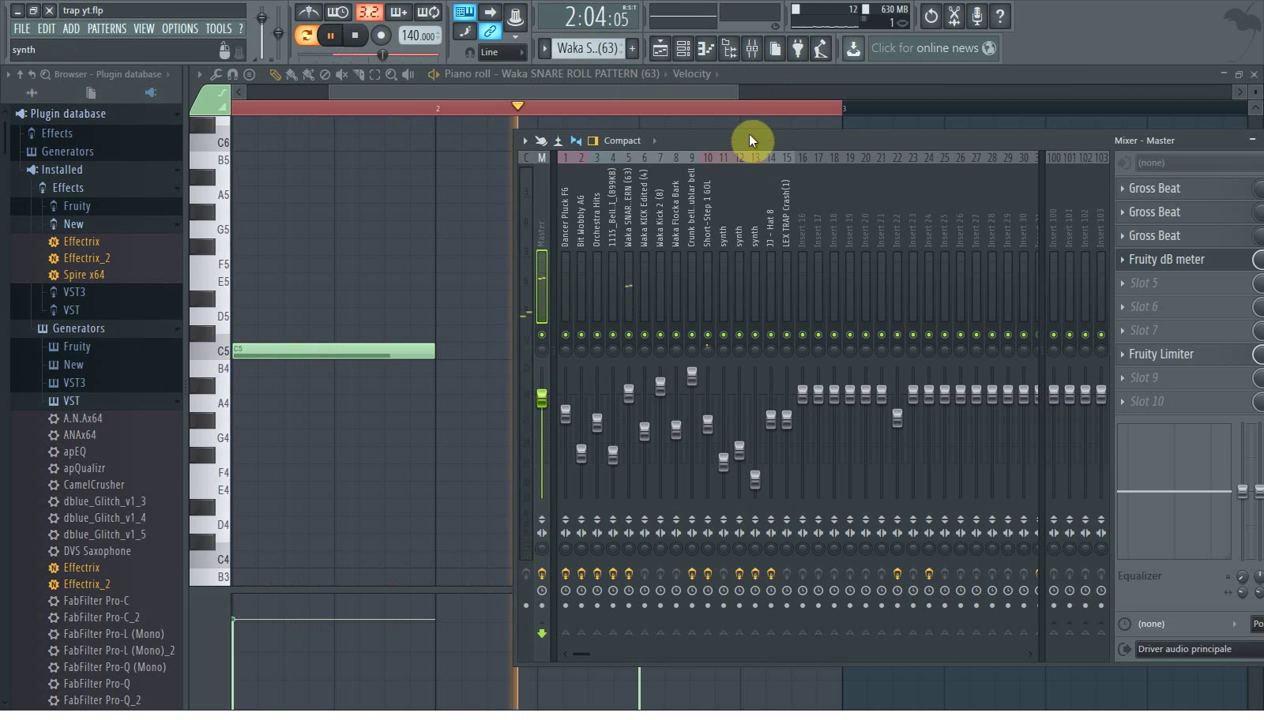
{"action": "left_click", "coordinate": [628, 210]}
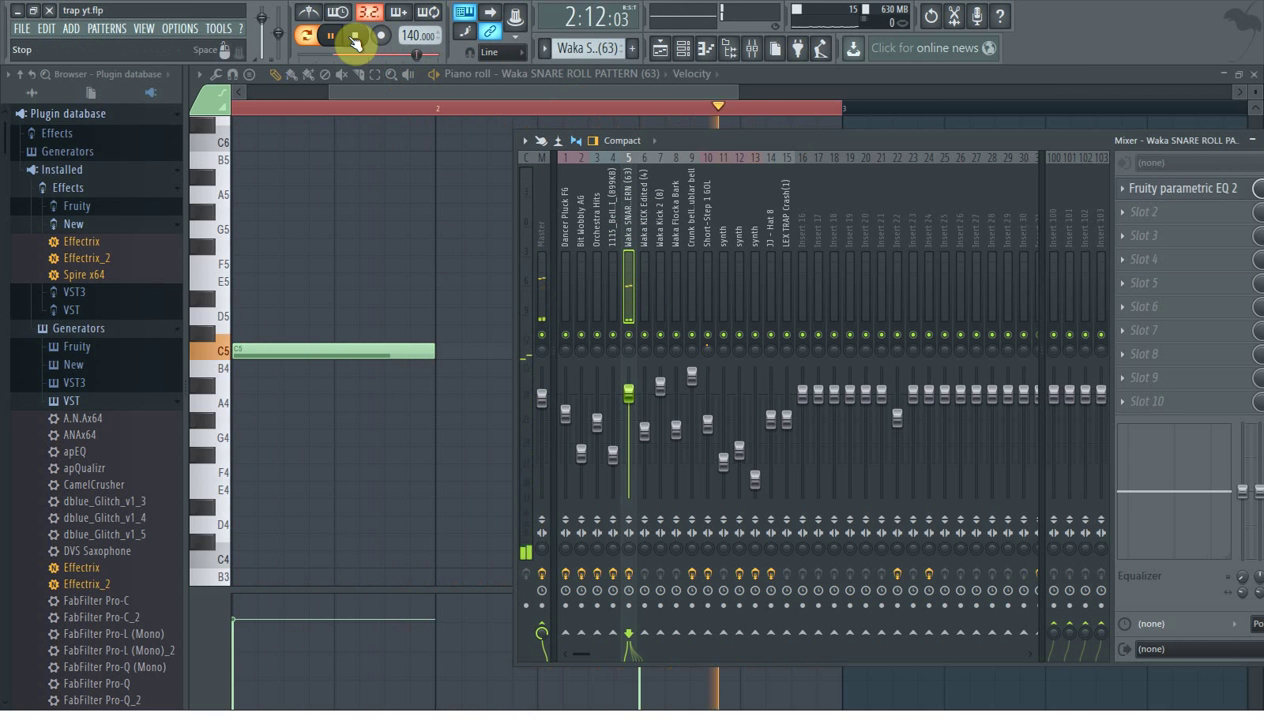
{"action": "left_click", "coordinate": [358, 40]}
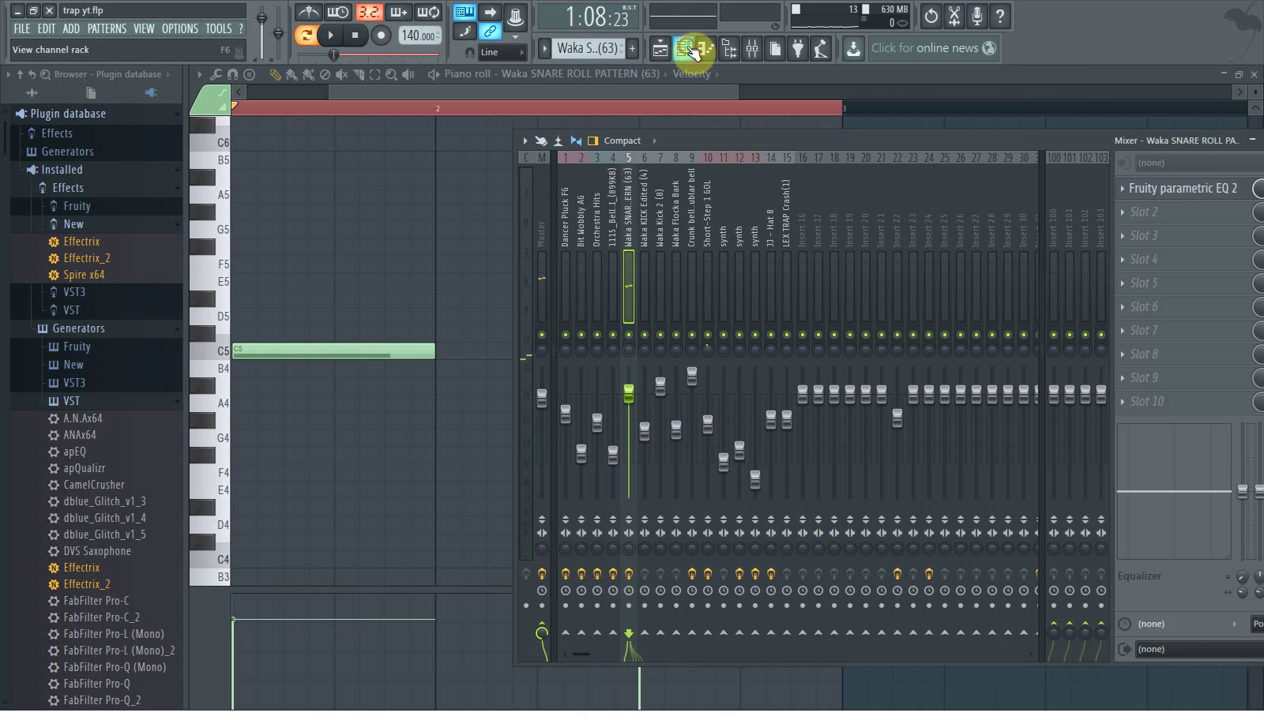
Open the Waka SNARE ROLL PATTERN (63) channel from the channel rack and examine its sample waveform and sampler settings.
{"action": "left_click", "coordinate": [691, 50]}
{"action": "left_click", "coordinate": [544, 278]}
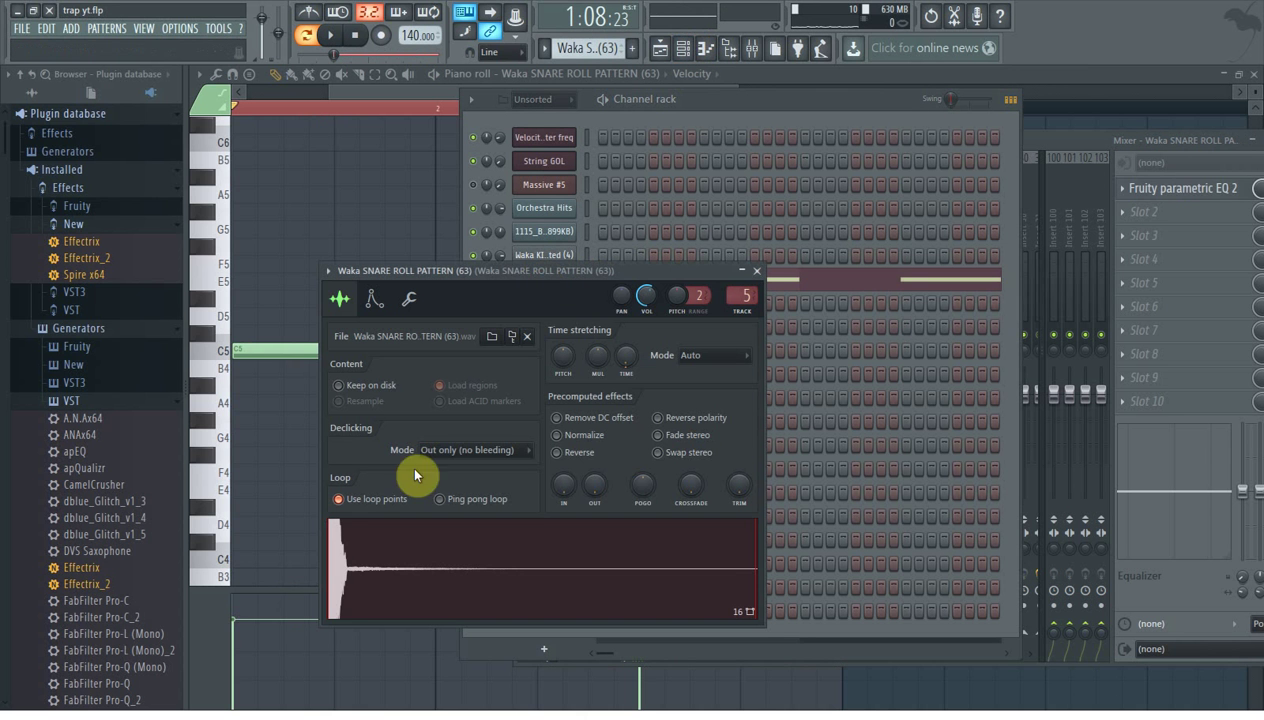
{"action": "mouse_move", "coordinate": [352, 615]}
{"action": "left_mouse_down"}
{"action": "mouse_move", "coordinate": [373, 543]}
{"action": "mouse_move", "coordinate": [349, 624]}
{"action": "left_mouse_up"}
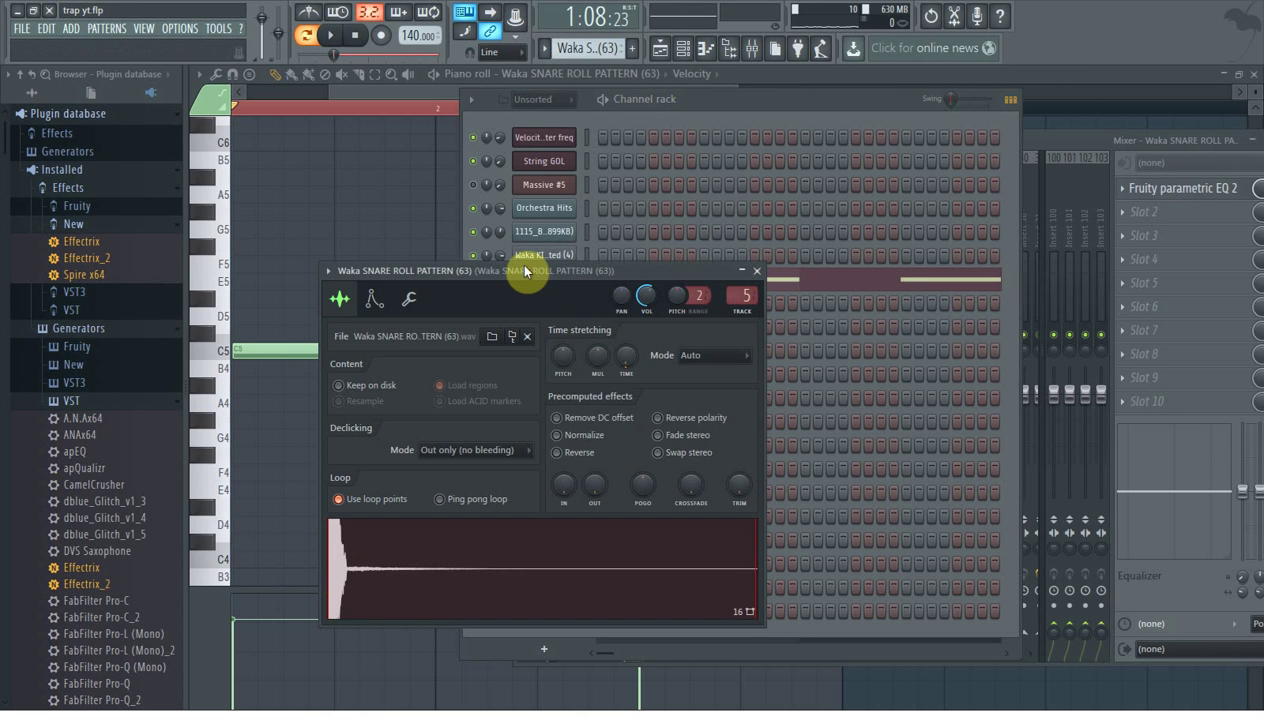
Bring up the mixer and examine the Fruity parametric EQ 2 curve on the Waka SNARE ROLL PATTERN (63) track.
{"action": "left_click", "coordinate": [754, 47]}
{"action": "left_click_drag", "start_coordinate": [700, 137], "coordinate": [502, 104]}
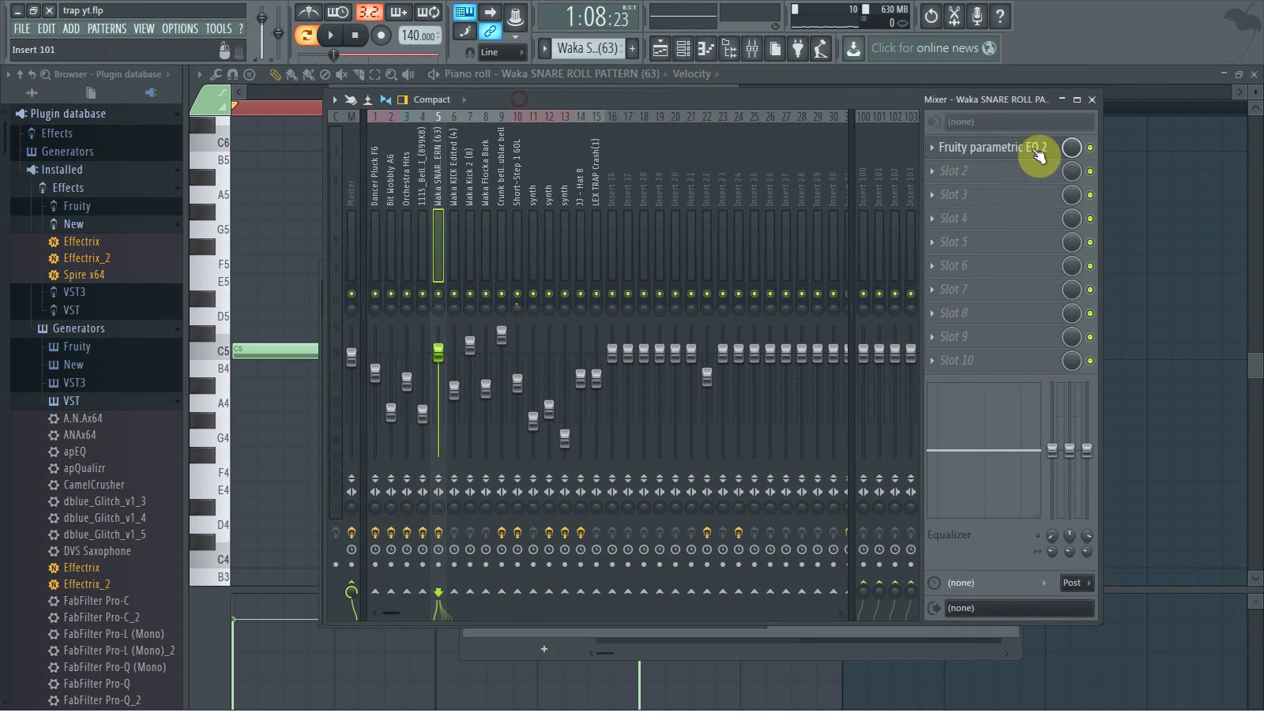
{"action": "left_click", "coordinate": [993, 155]}
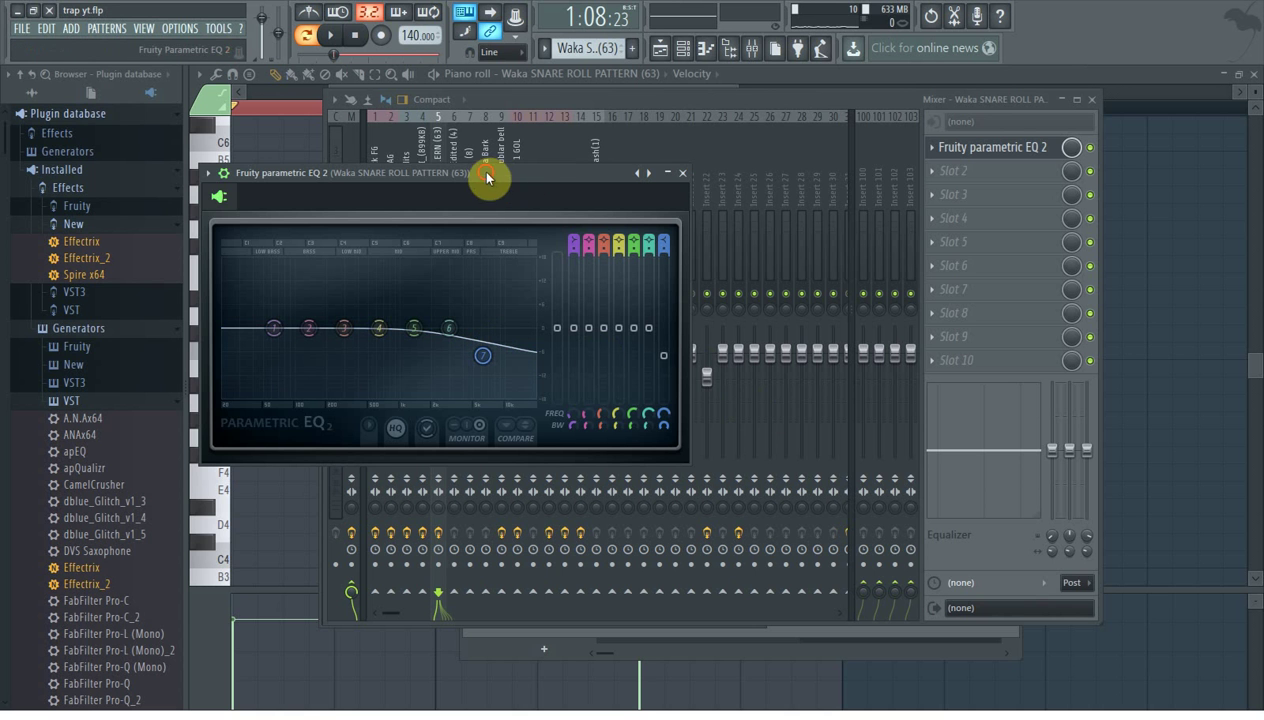
{"action": "left_click_drag", "start_coordinate": [487, 178], "coordinate": [657, 139]}
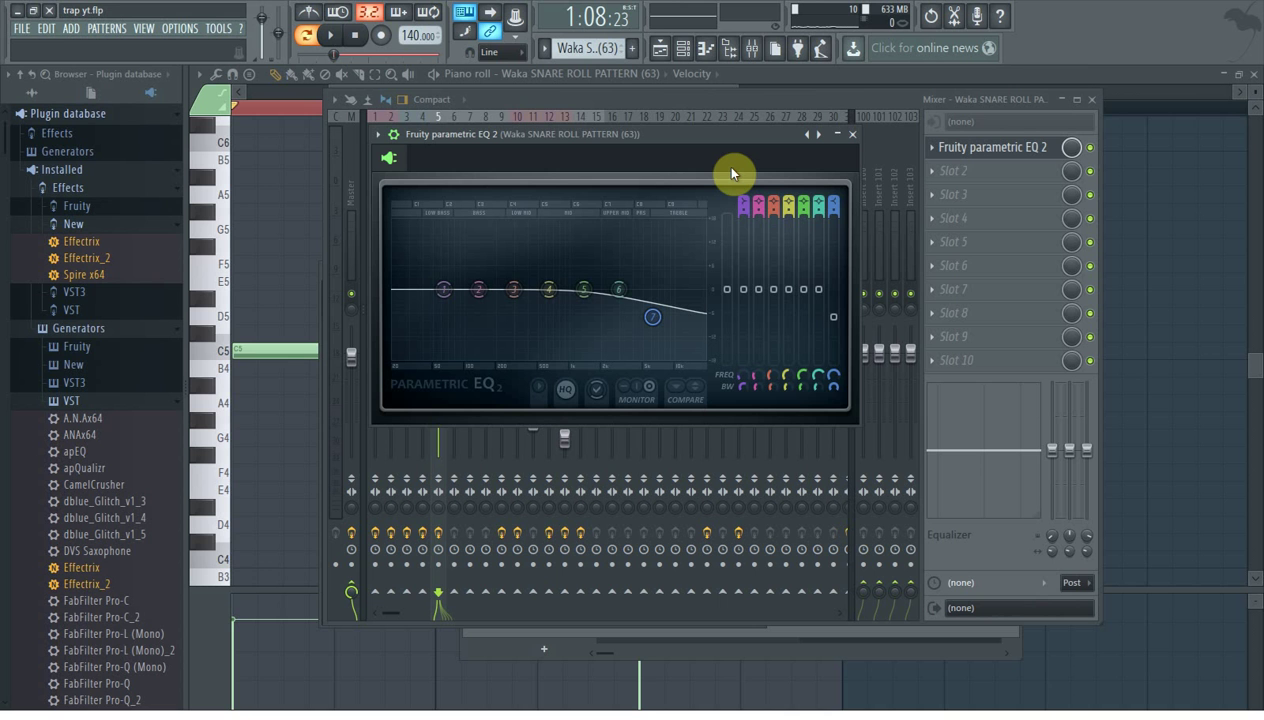
{"action": "left_click_drag", "start_coordinate": [593, 141], "coordinate": [587, 152]}
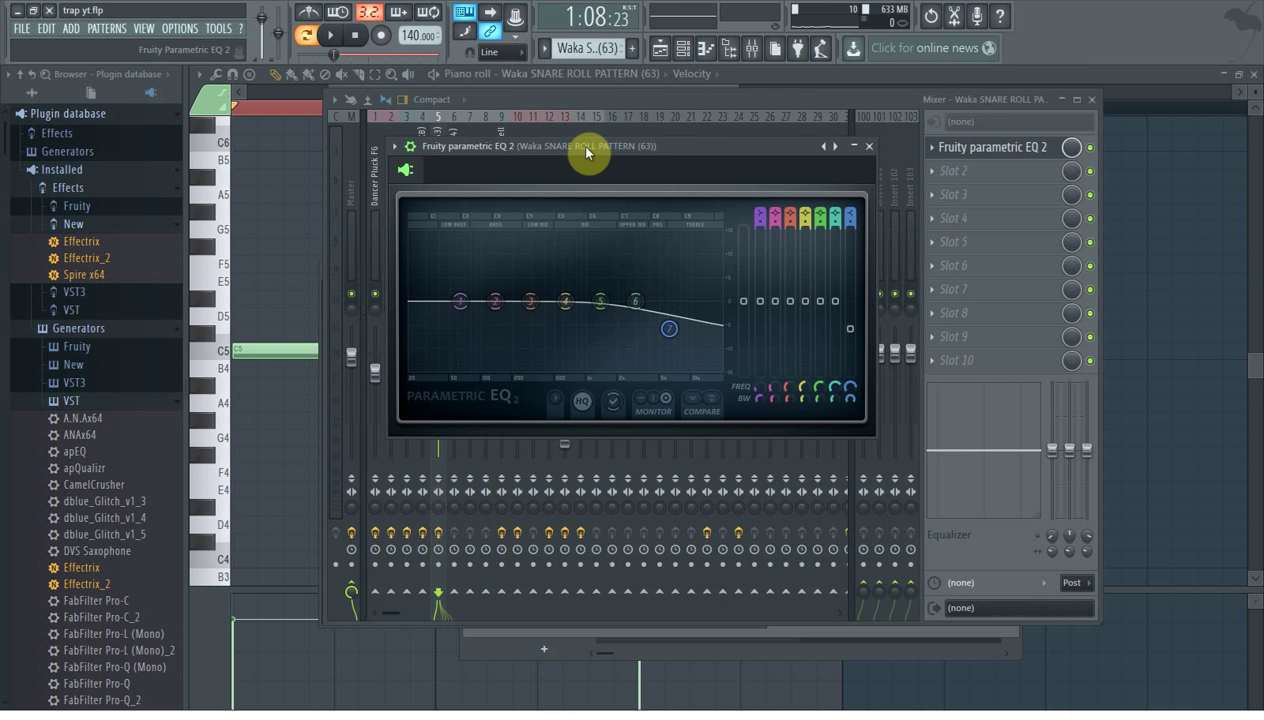
{"action": "left_click_drag", "start_coordinate": [585, 151], "coordinate": [609, 179]}
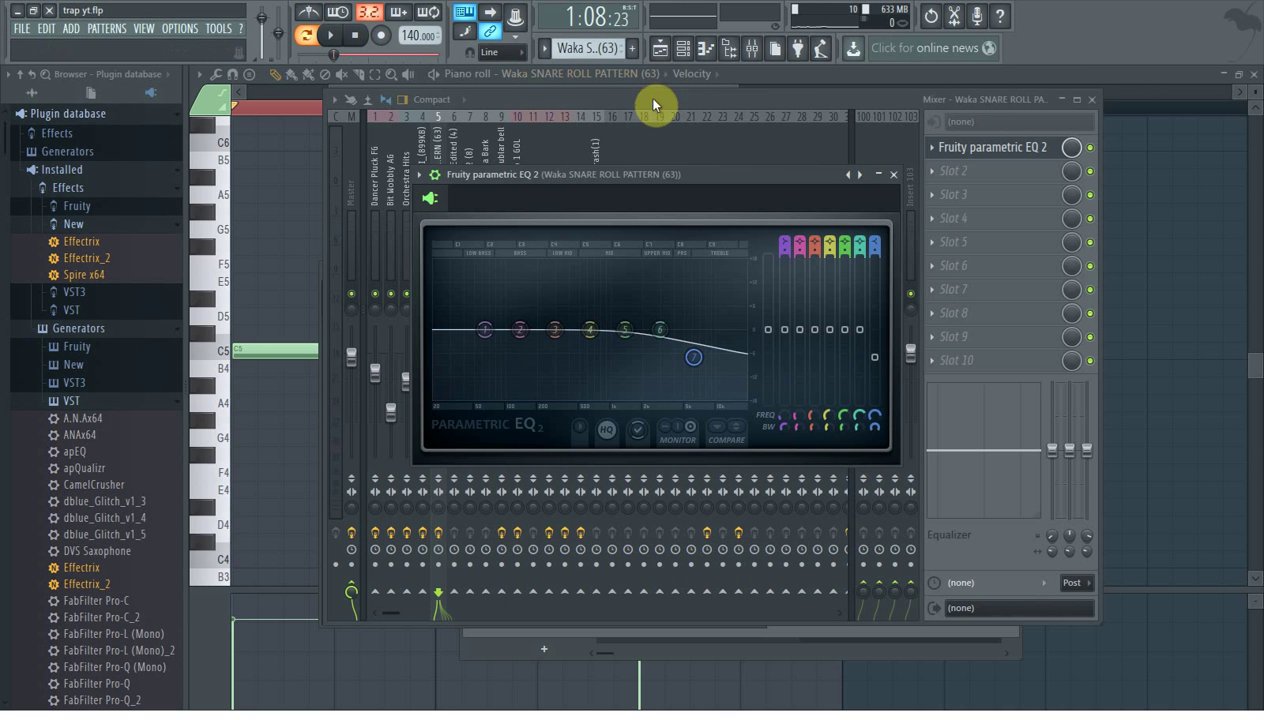
{"action": "left_click", "coordinate": [620, 108]}
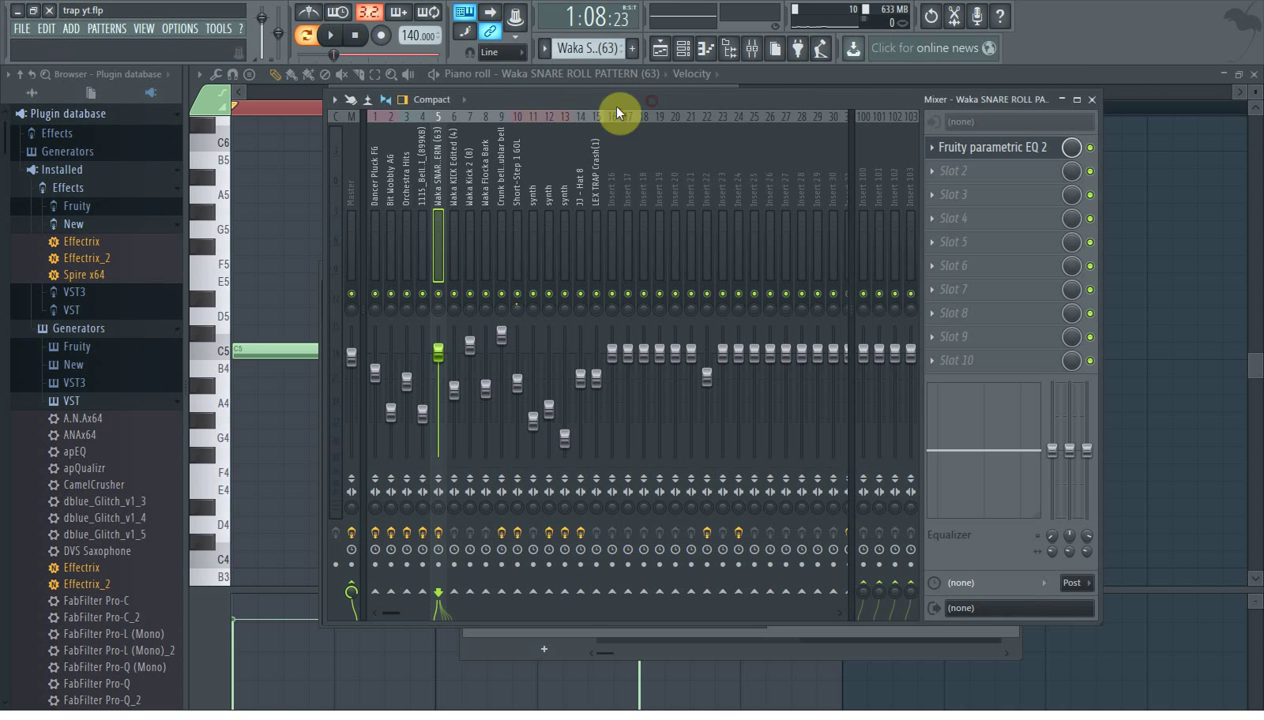
Return to the playlist and open the Waka Flocka Bark clip on Track 8 in the piano roll.
{"action": "left_click", "coordinate": [669, 58]}
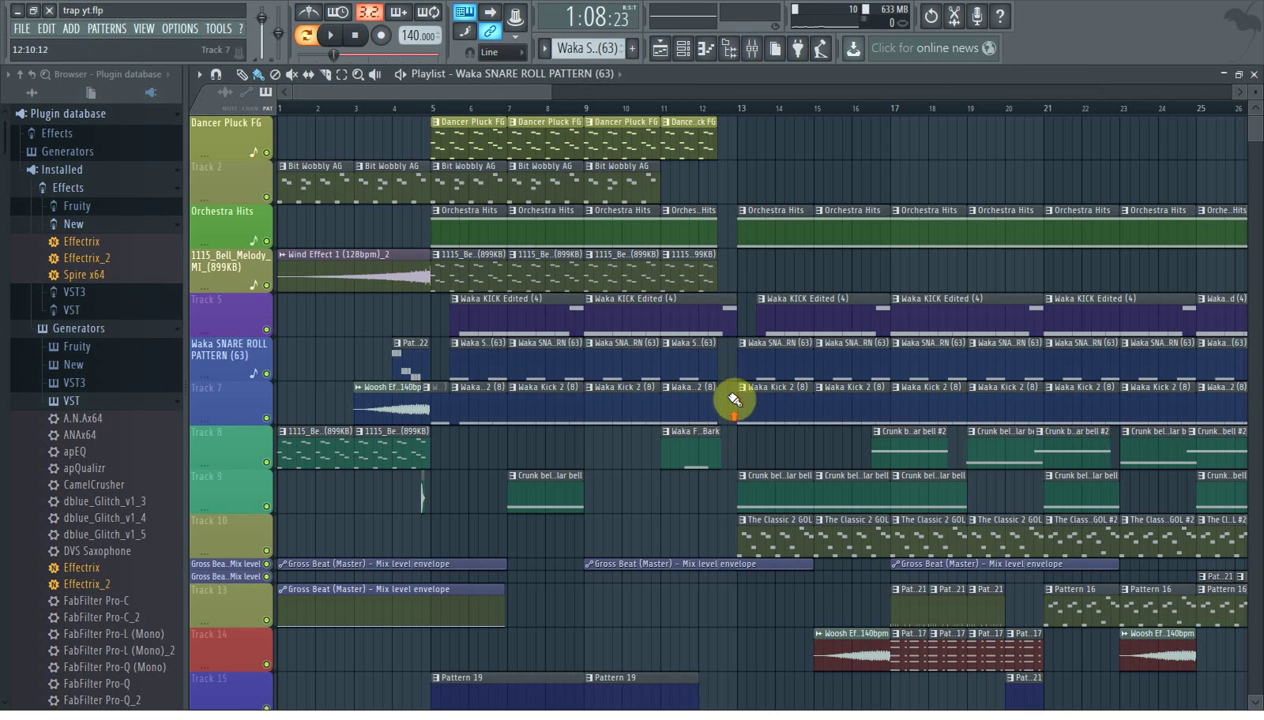
{"action": "scroll", "coordinate": [741, 432], "scroll_direction": "down", "scroll_amount": 4}
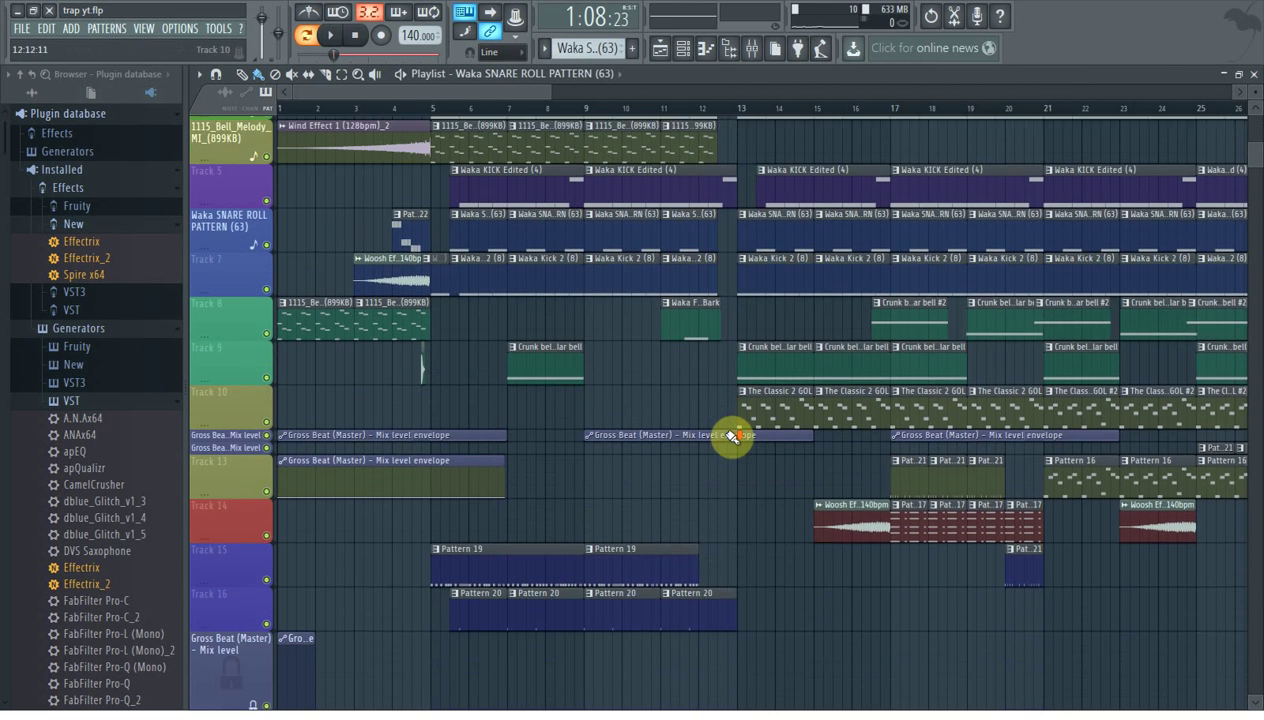
{"action": "scroll", "coordinate": [735, 432], "scroll_direction": "up", "scroll_amount": 4}
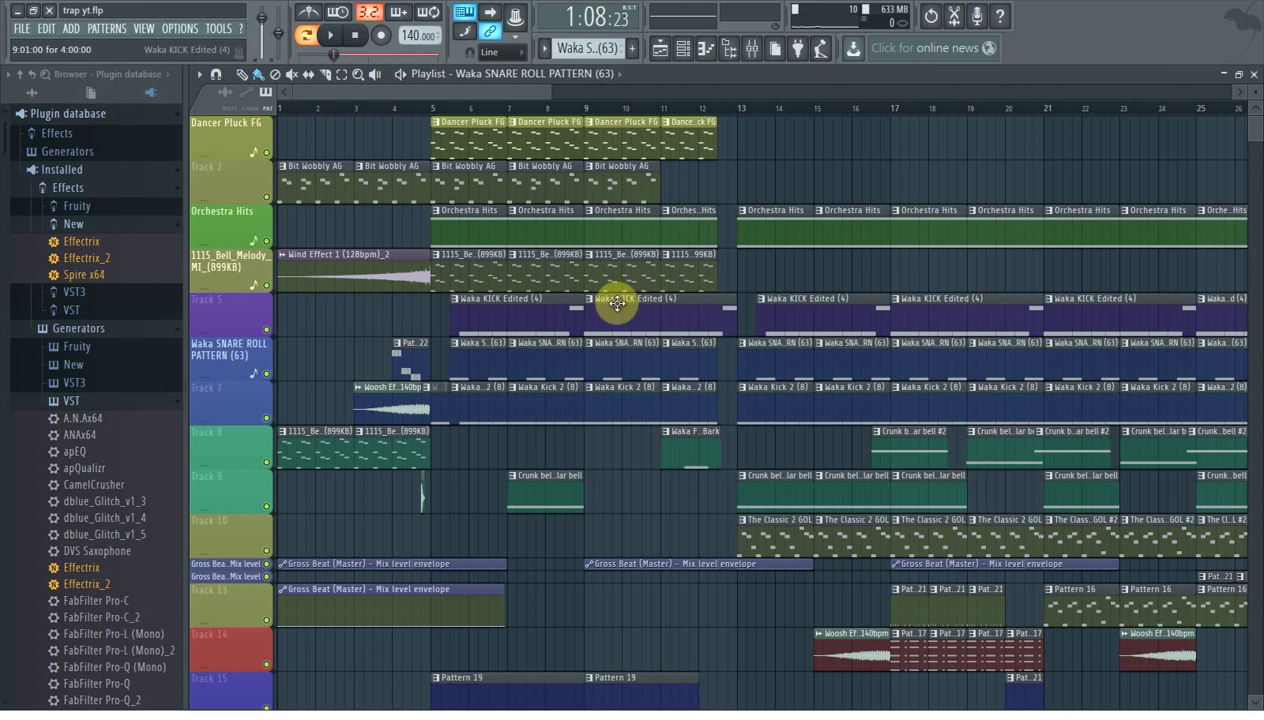
{"action": "scroll", "coordinate": [614, 302], "scroll_direction": "down", "scroll_amount": 3}
{"action": "scroll", "coordinate": [637, 311], "scroll_direction": "up", "scroll_amount": 3}
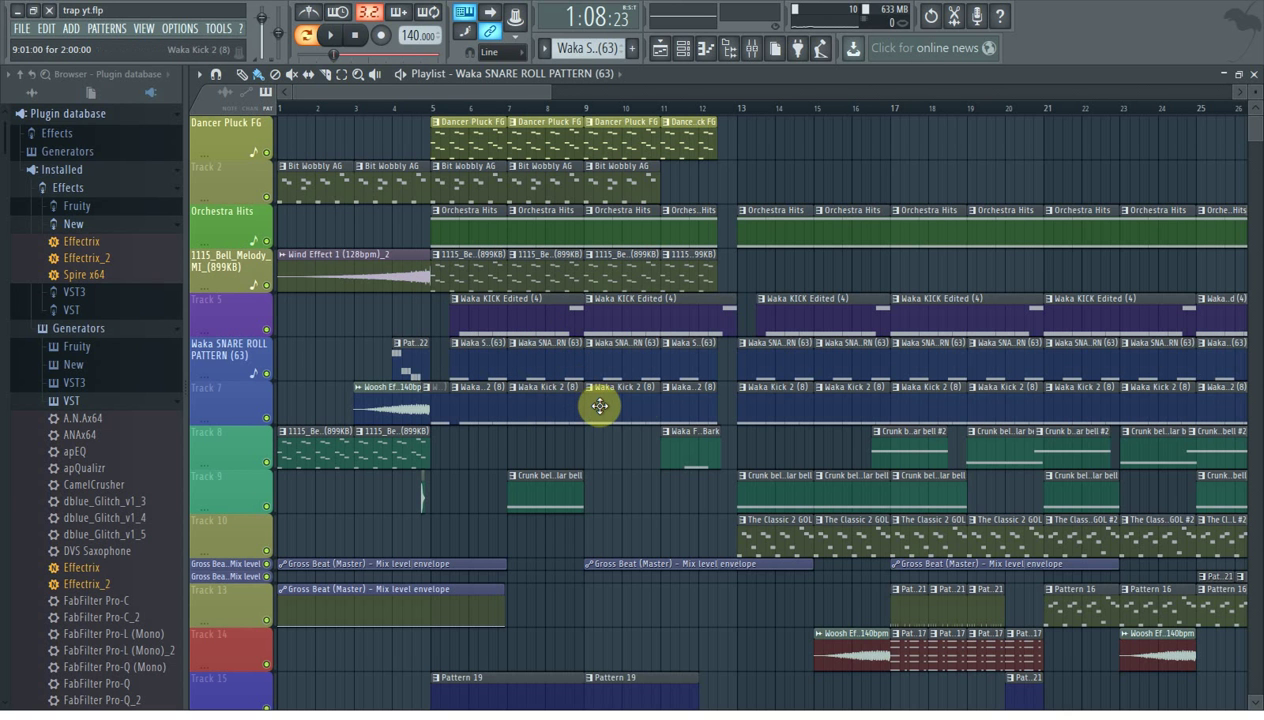
{"action": "scroll", "coordinate": [672, 351], "scroll_direction": "down", "scroll_amount": 1}
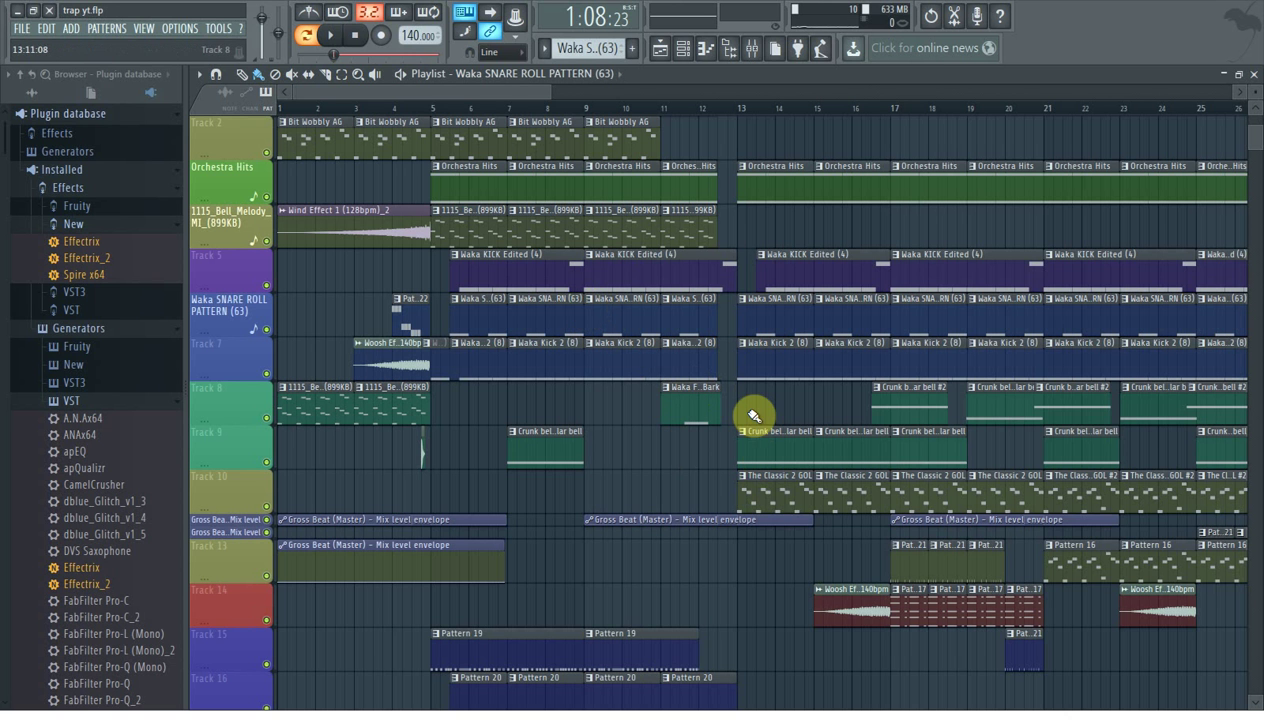
{"action": "double_click", "coordinate": [695, 388]}
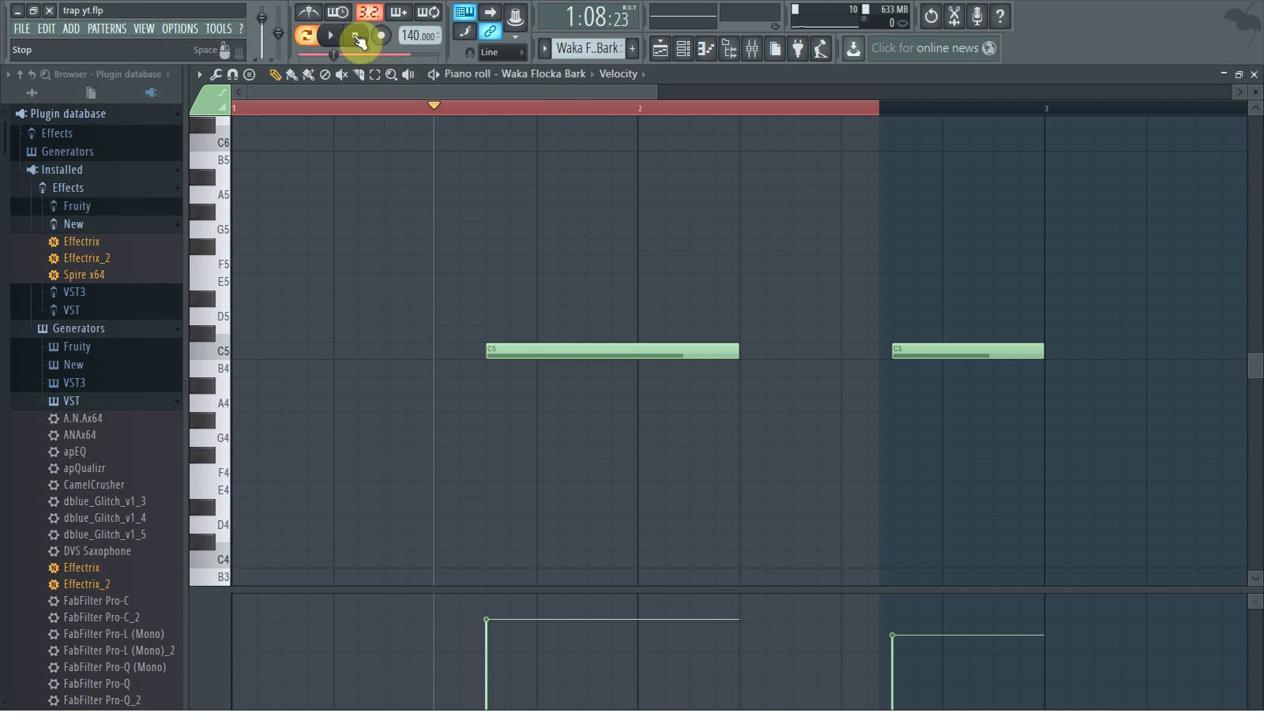
Play the Waka Flocka Bark pattern from its start, then stop playback.
{"action": "left_click", "coordinate": [356, 36]}
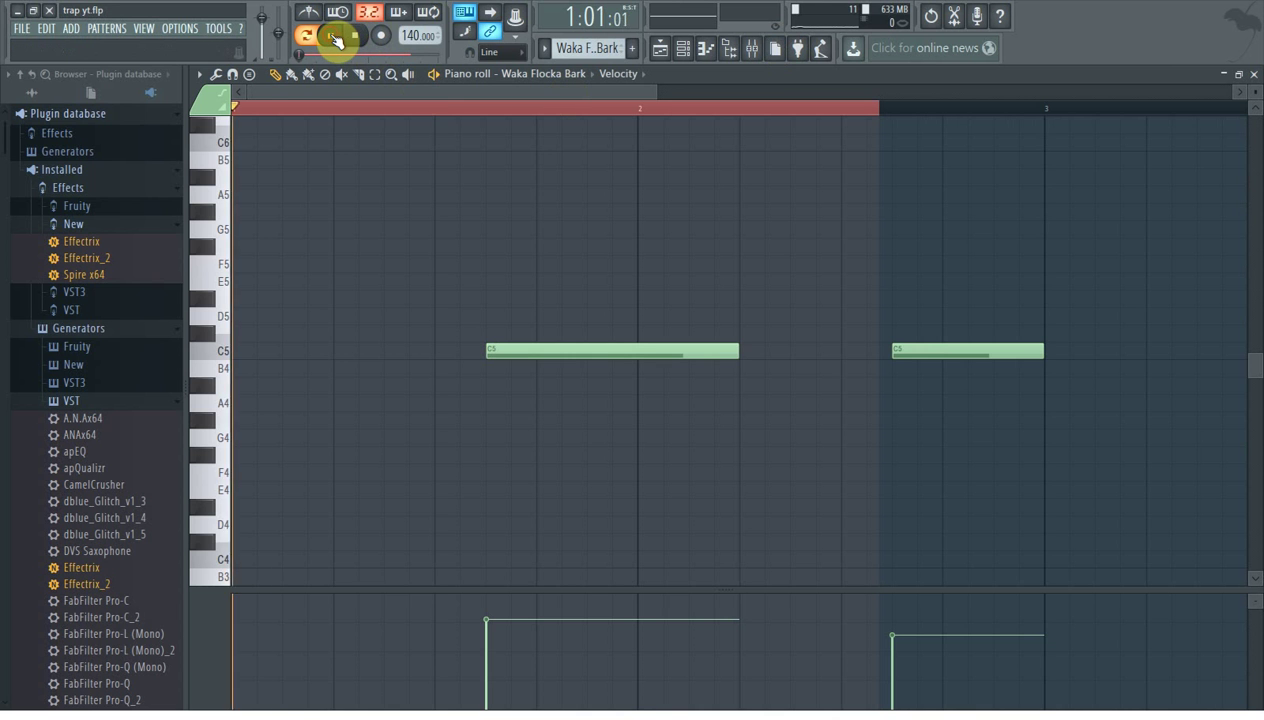
{"action": "left_click", "coordinate": [336, 38]}
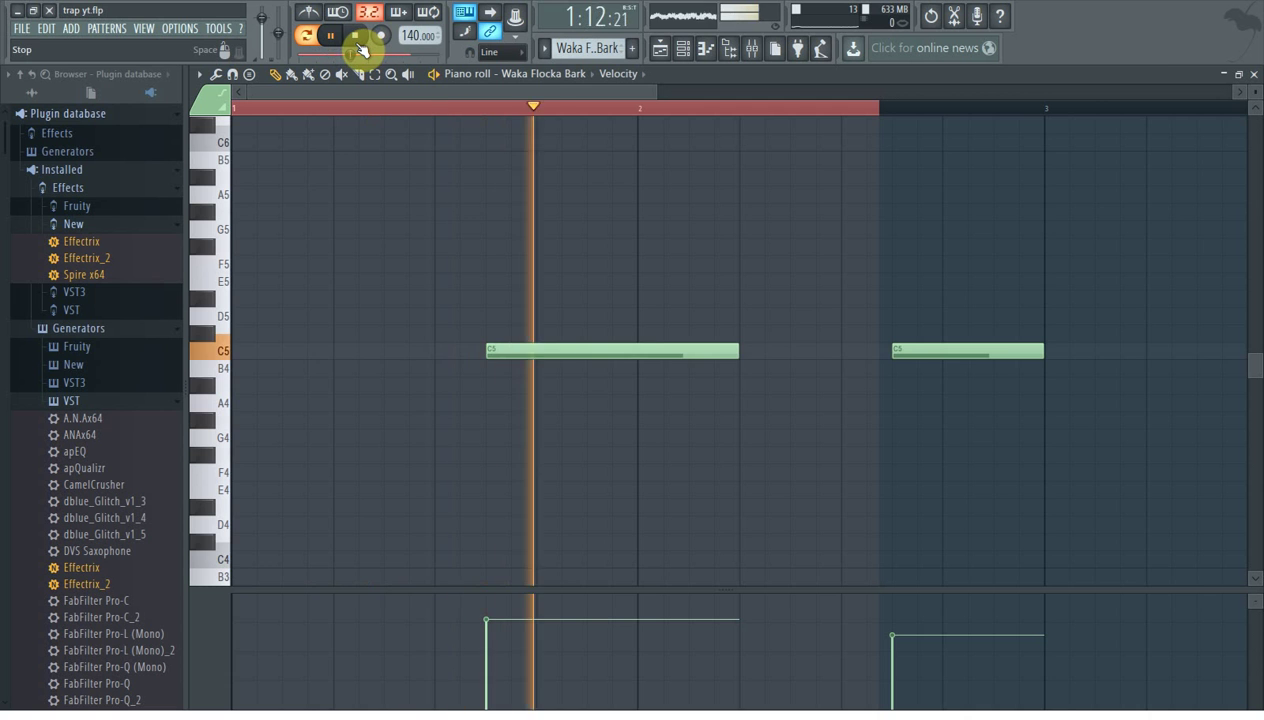
{"action": "left_click", "coordinate": [358, 40]}
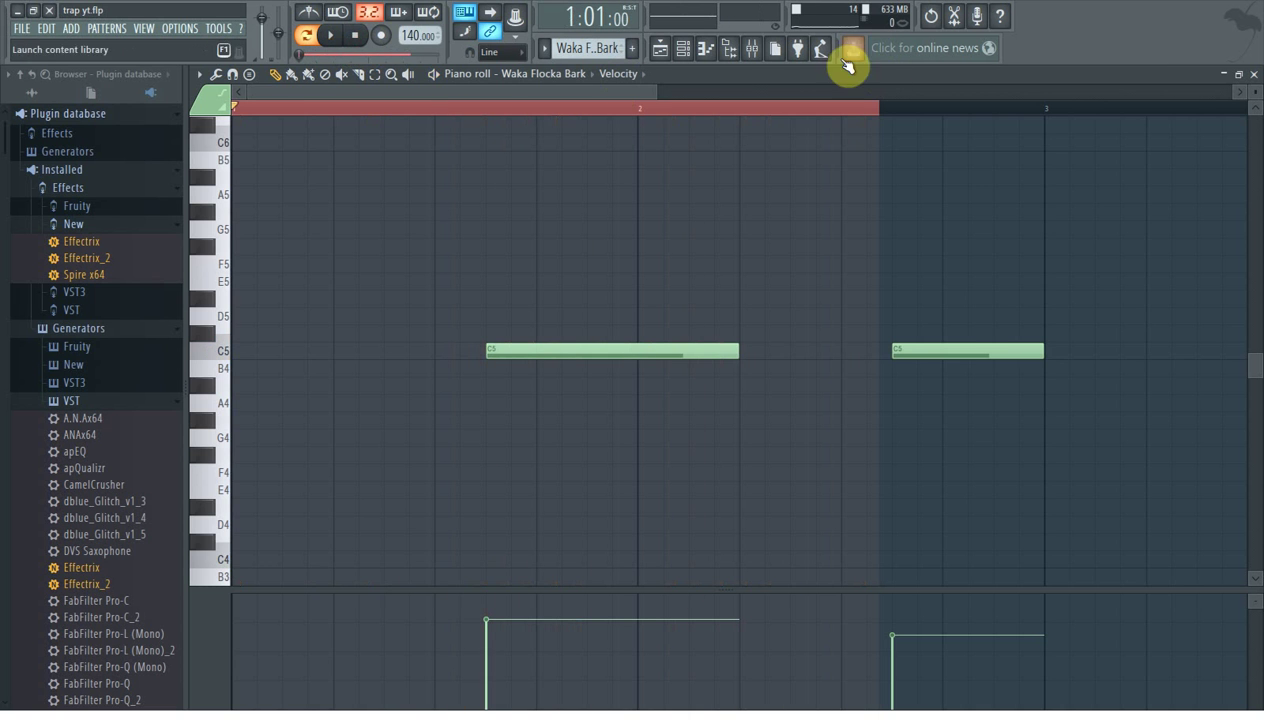
Return to the playlist and open the first Pattern 19 clip on Track 15 in the piano roll.
{"action": "left_click", "coordinate": [662, 49]}
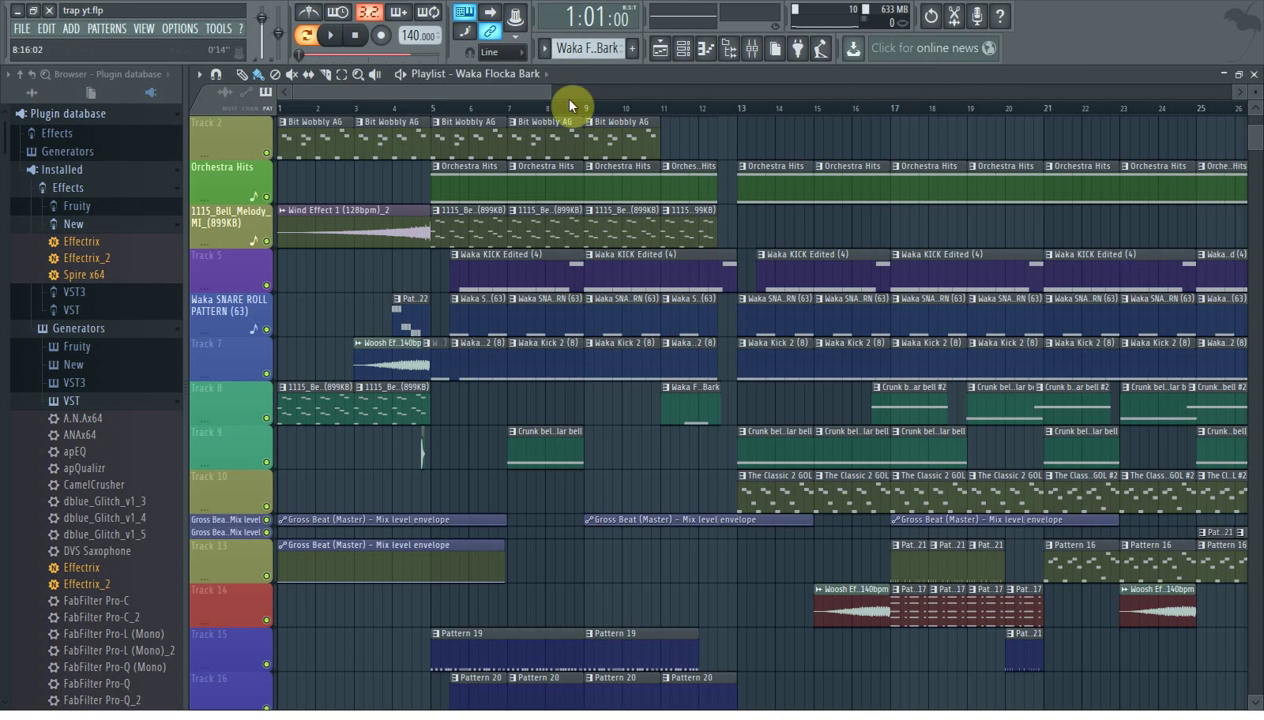
{"action": "left_click_drag", "start_coordinate": [553, 88], "coordinate": [531, 88]}
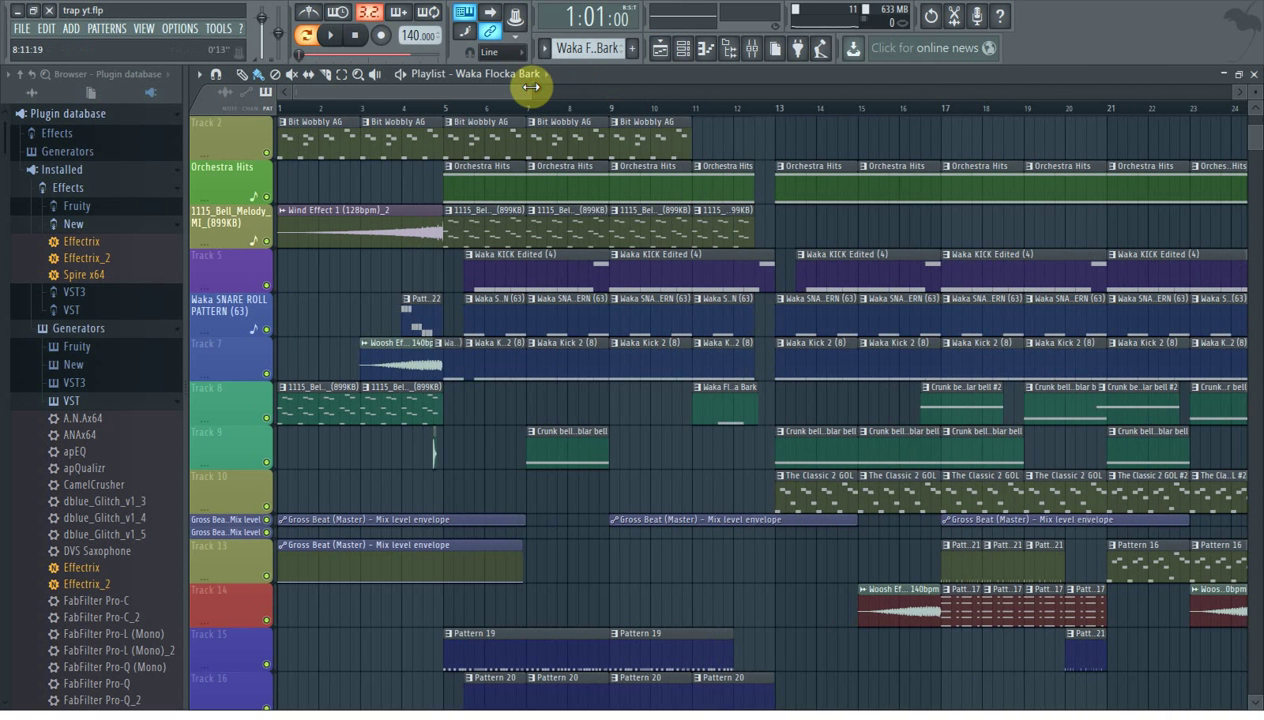
{"action": "scroll", "coordinate": [830, 409], "scroll_direction": "down", "scroll_amount": 4}
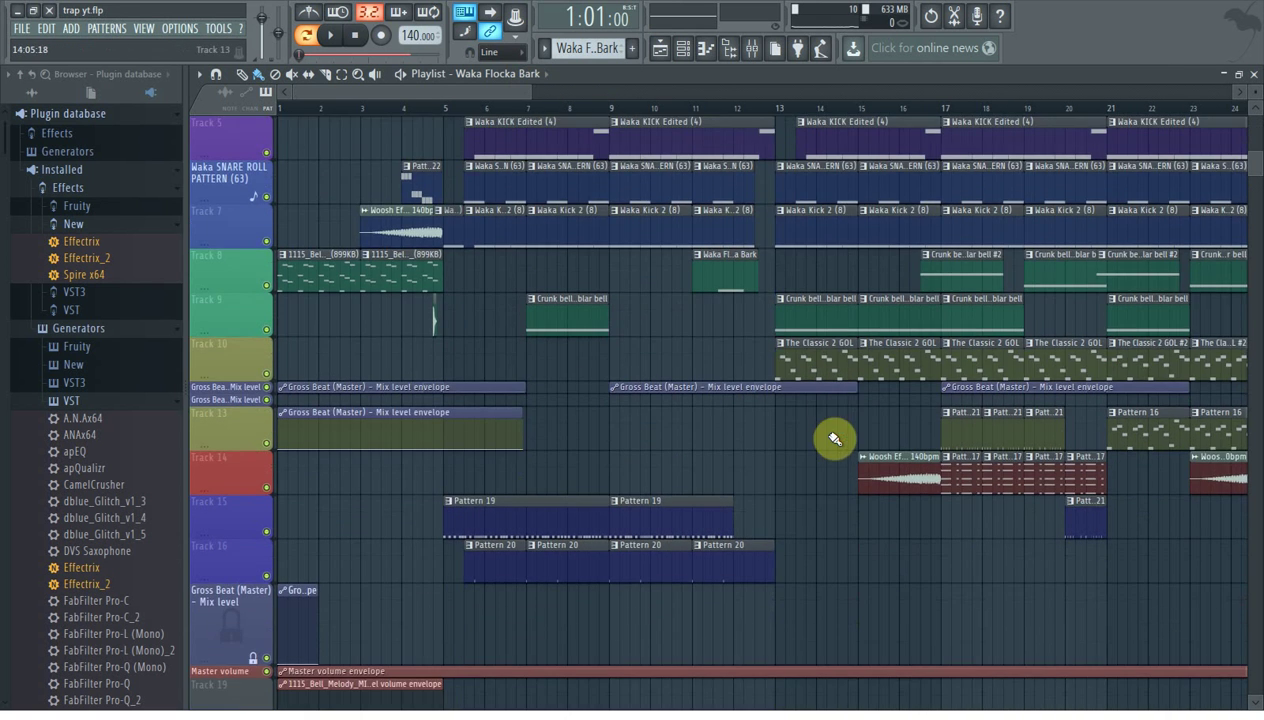
{"action": "scroll", "coordinate": [899, 477], "scroll_direction": "up", "scroll_amount": 5}
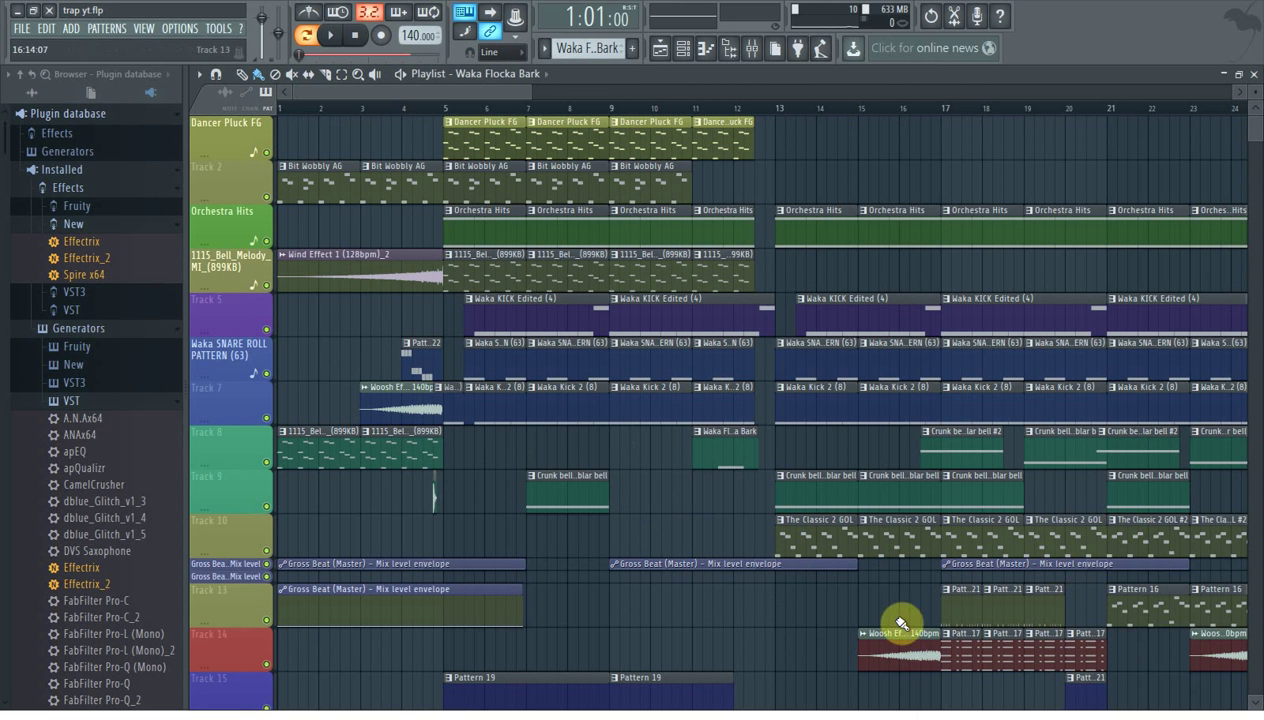
{"action": "scroll", "coordinate": [493, 455], "scroll_direction": "down", "scroll_amount": 5}
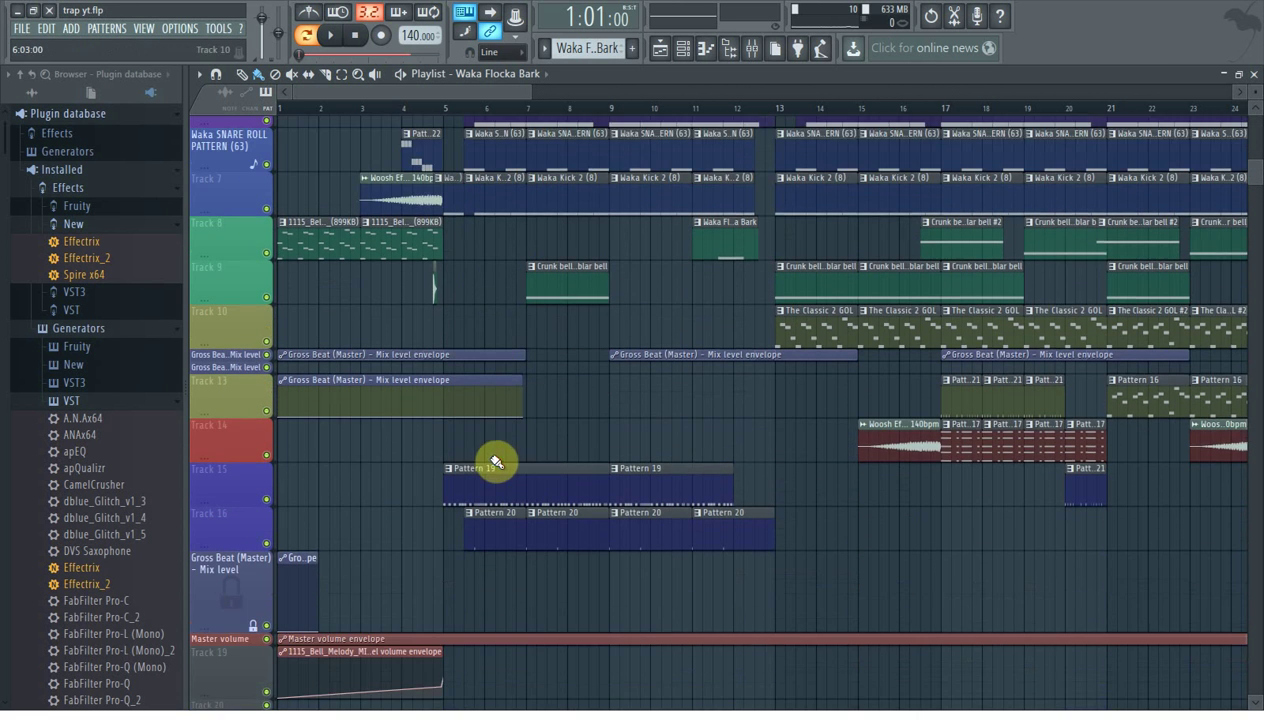
{"action": "scroll", "coordinate": [545, 465], "scroll_direction": "down", "scroll_amount": 1}
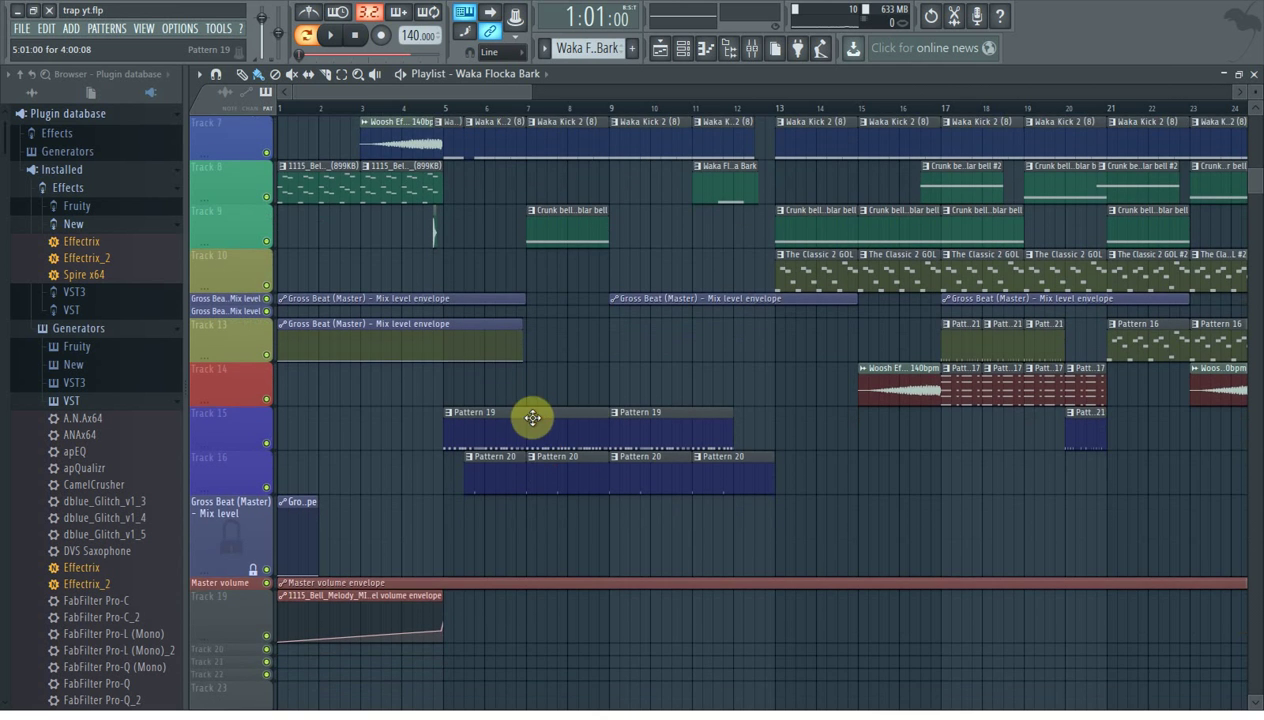
{"action": "double_click", "coordinate": [523, 414]}
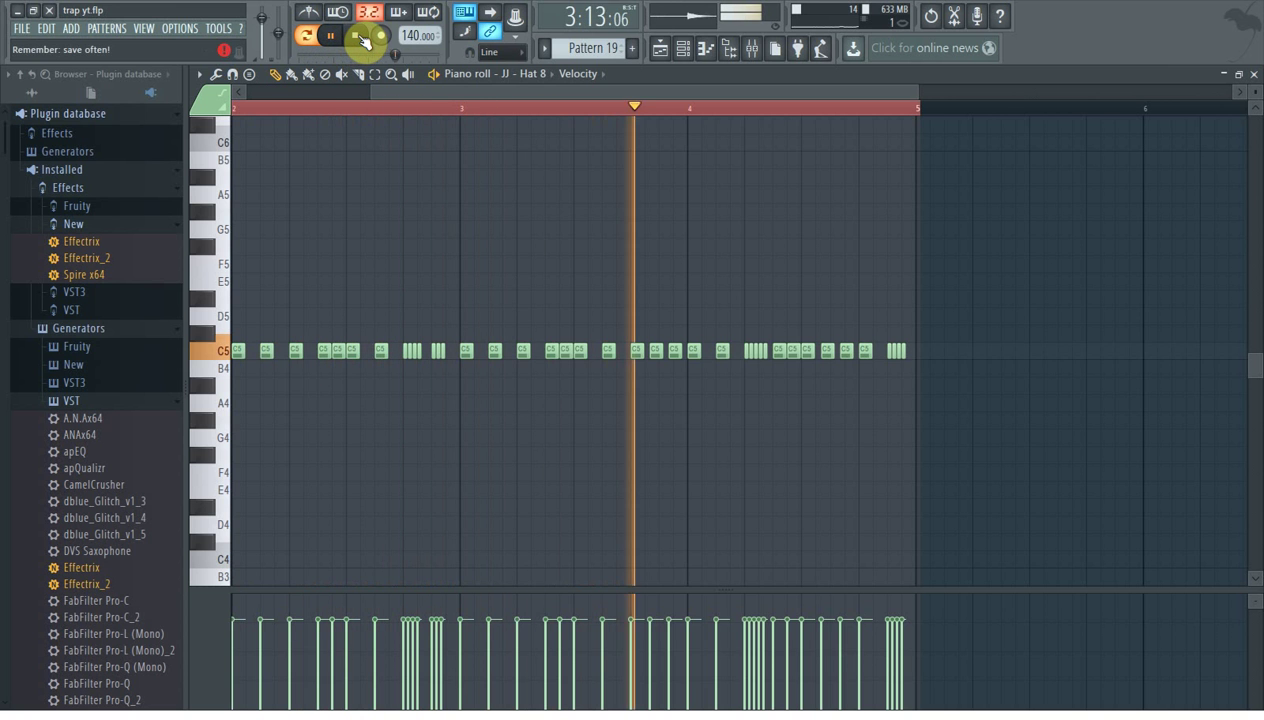
Open the JJ - Hat 8 channel from the channel rack, examine its sample waveform and settings, and stop playback.
{"action": "left_click", "coordinate": [686, 48]}
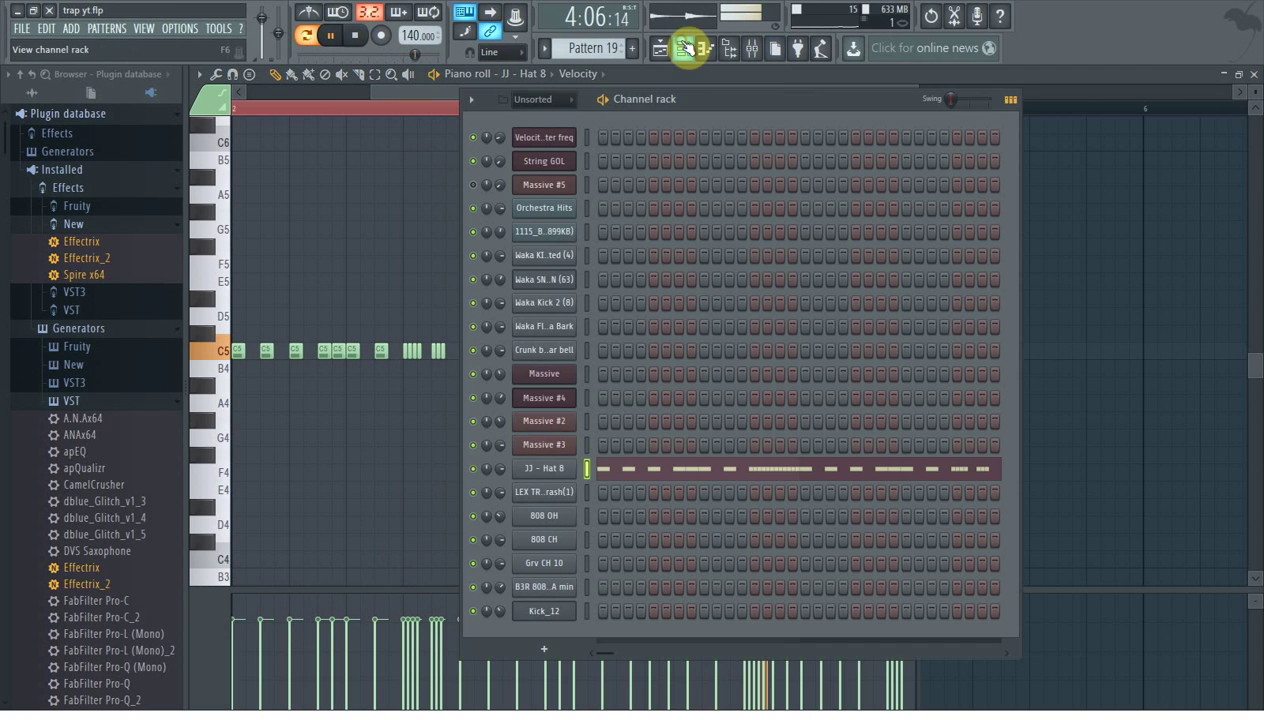
{"action": "left_click", "coordinate": [555, 469]}
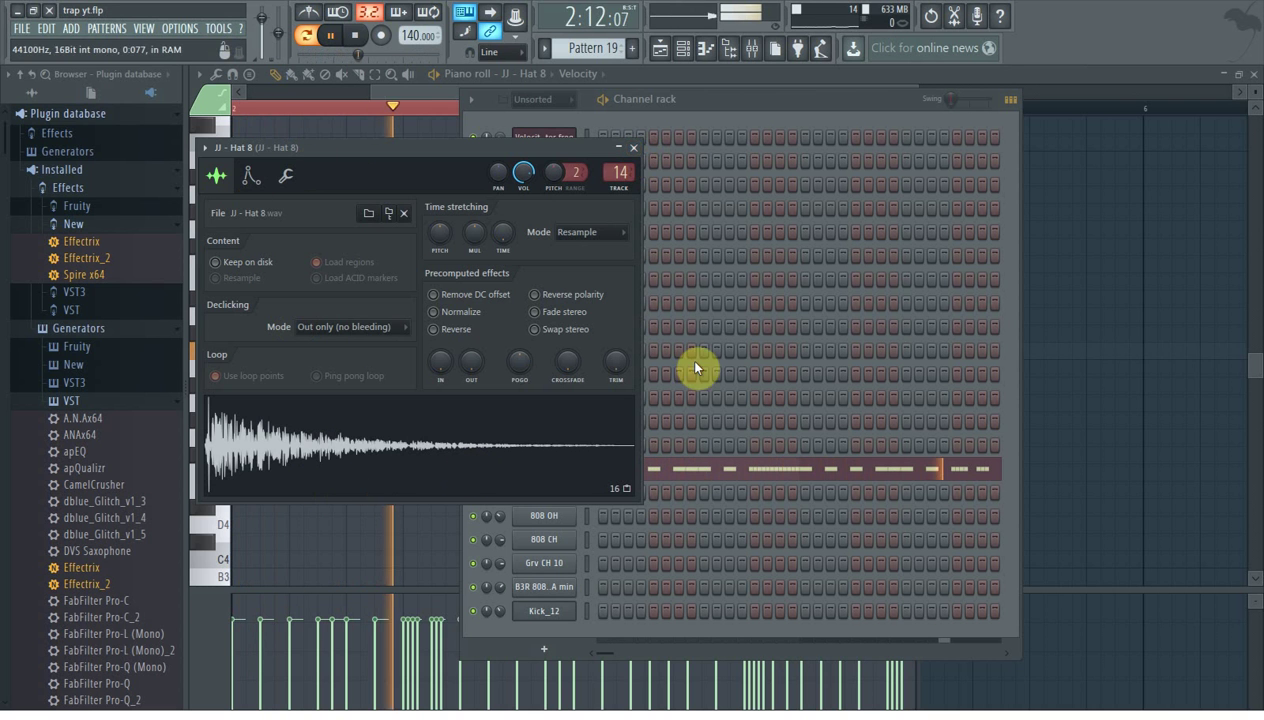
{"action": "left_click", "coordinate": [640, 147]}
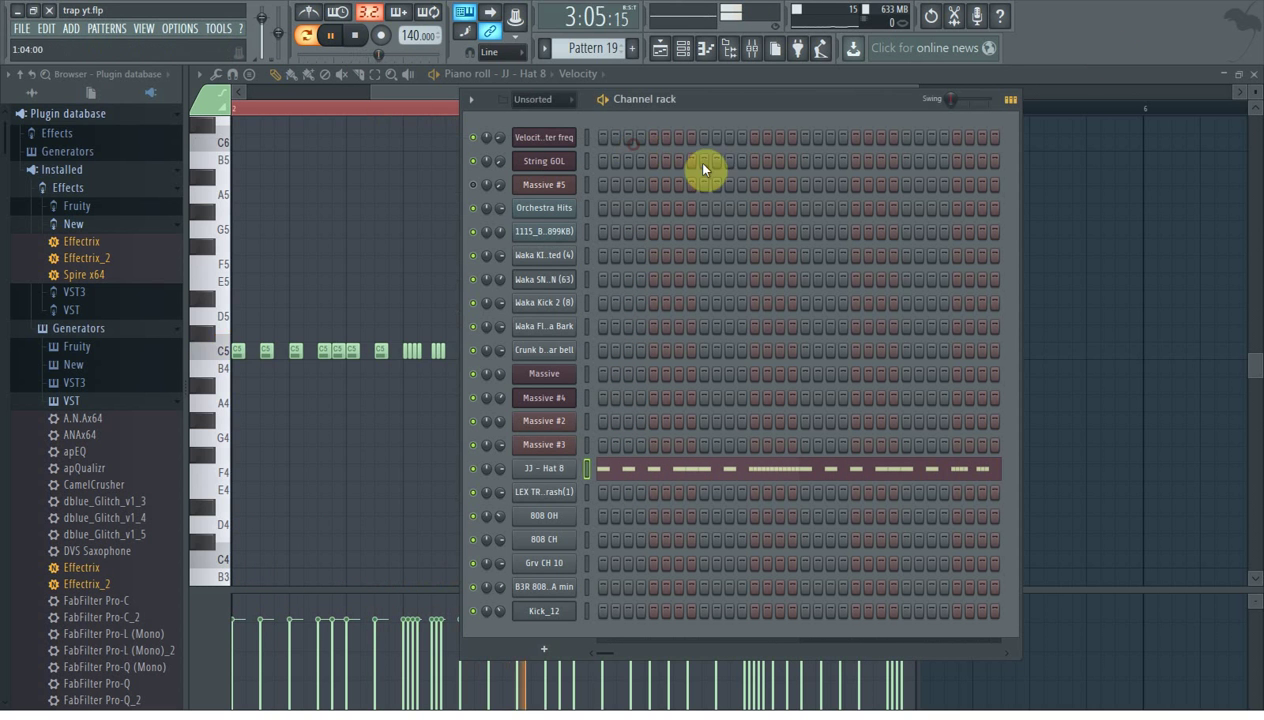
{"action": "left_click", "coordinate": [358, 38]}
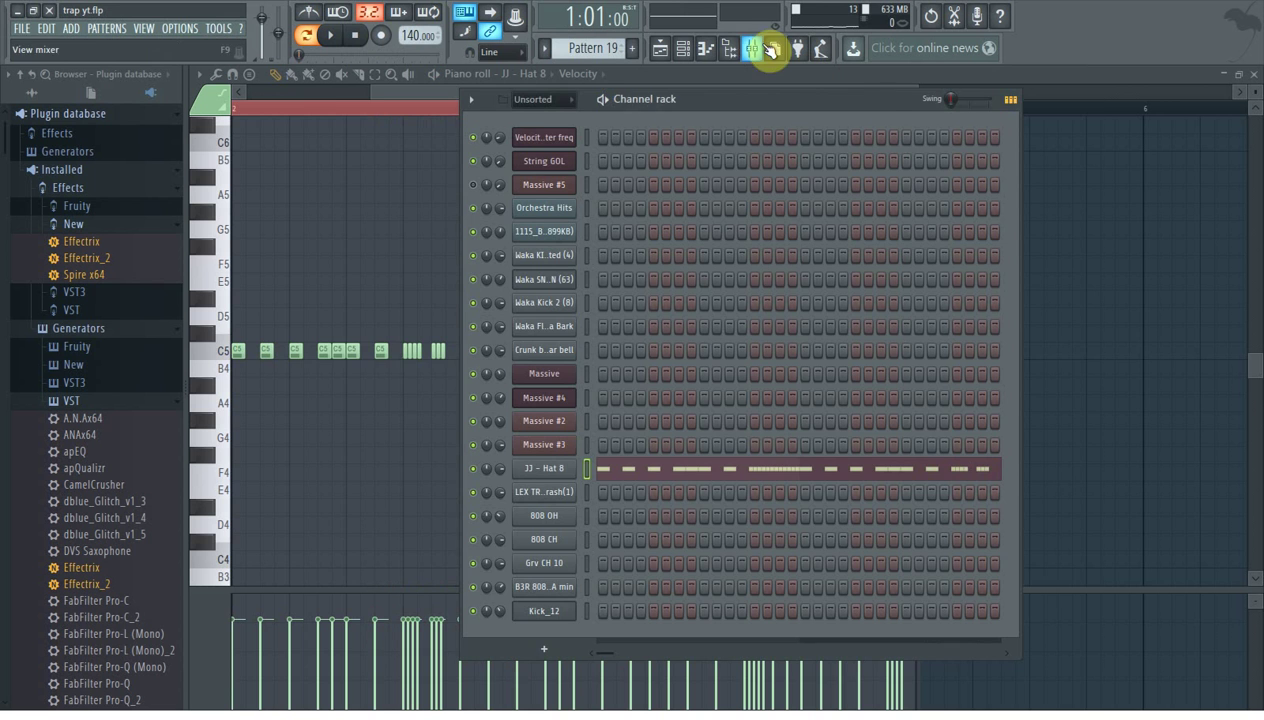
Bring up the mixer and briefly play Pattern 19 to check the JJ - Hat 8 track's level.
{"action": "left_click", "coordinate": [770, 48]}
{"action": "left_click", "coordinate": [334, 36]}
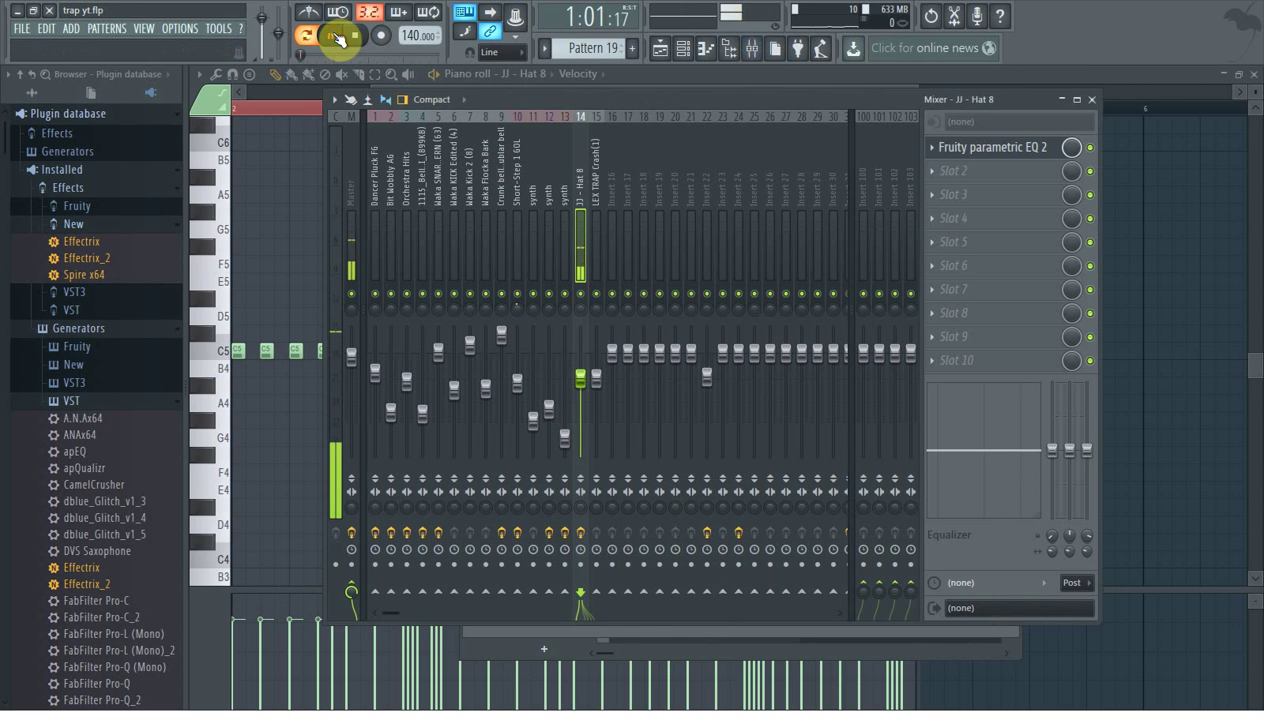
{"action": "left_click", "coordinate": [355, 36]}
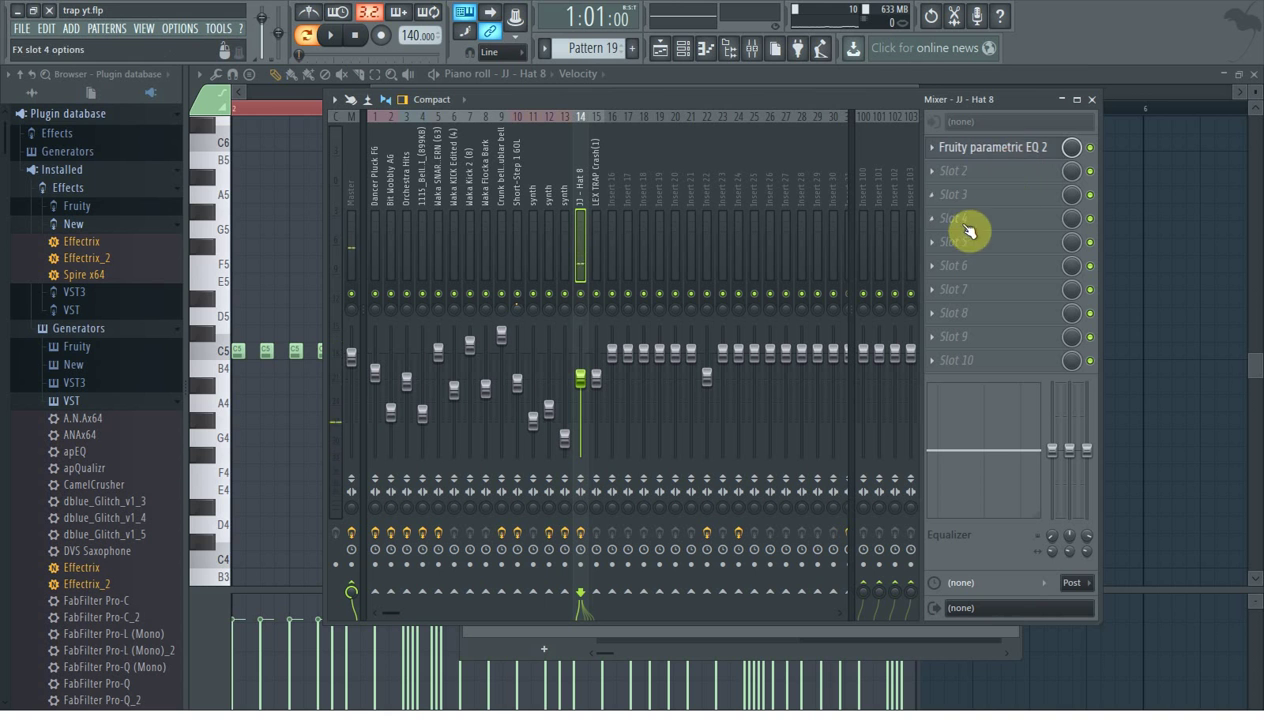
Open Fruity parametric EQ 2 on the JJ - Hat 8 mixer track and examine its high-pass and upper cutoff curves.
{"action": "left_click", "coordinate": [1015, 149]}
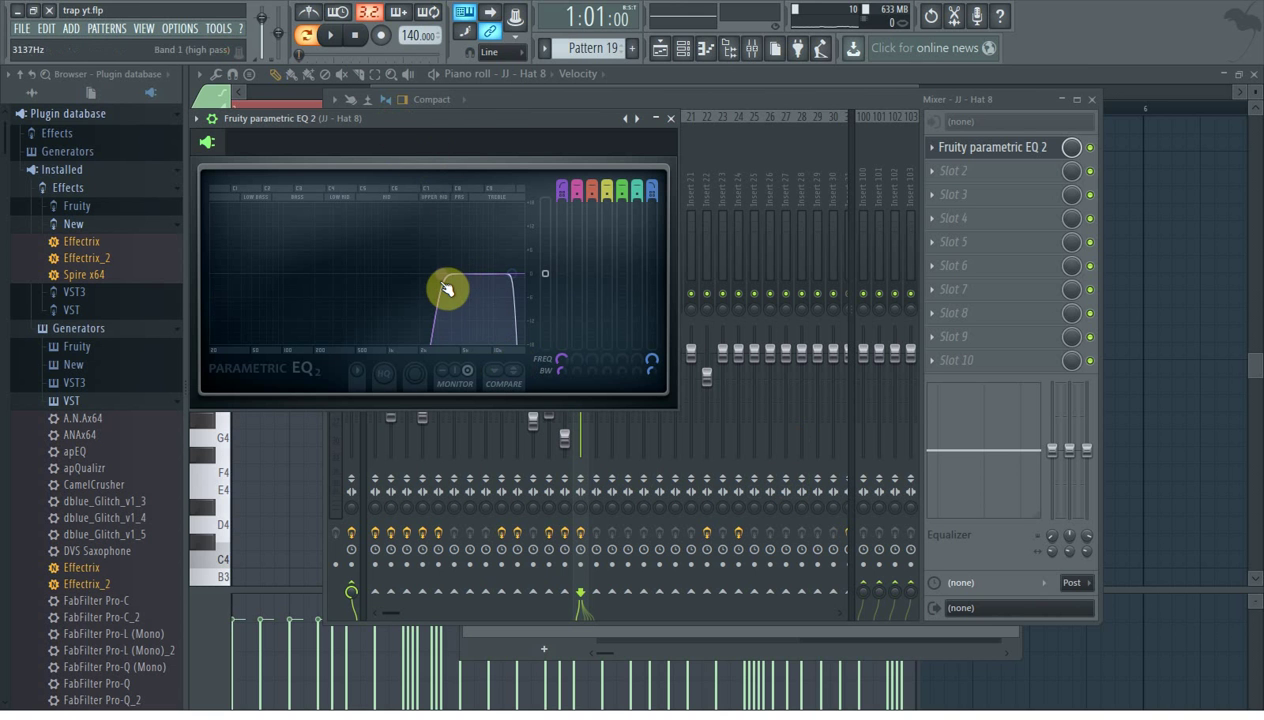
{"action": "left_click_drag", "start_coordinate": [446, 288], "coordinate": [382, 290]}
{"action": "left_click_drag", "start_coordinate": [440, 360], "coordinate": [491, 311]}
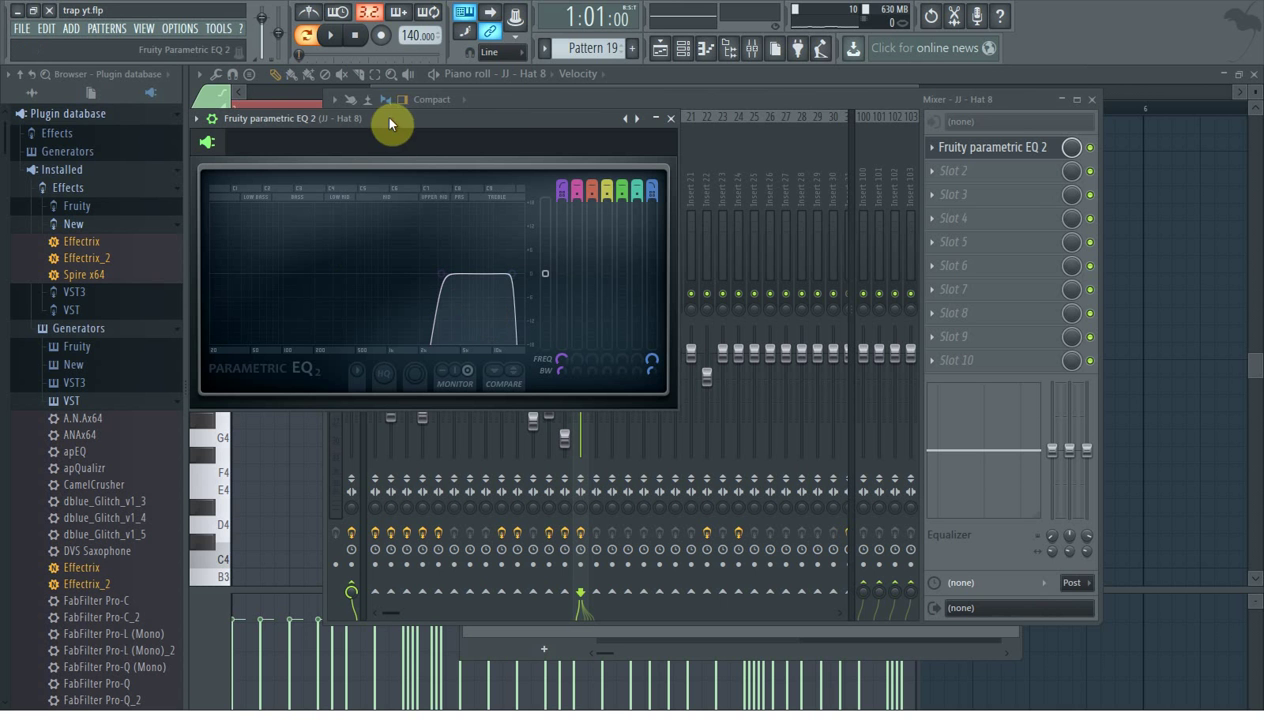
{"action": "left_click_drag", "start_coordinate": [392, 122], "coordinate": [602, 158]}
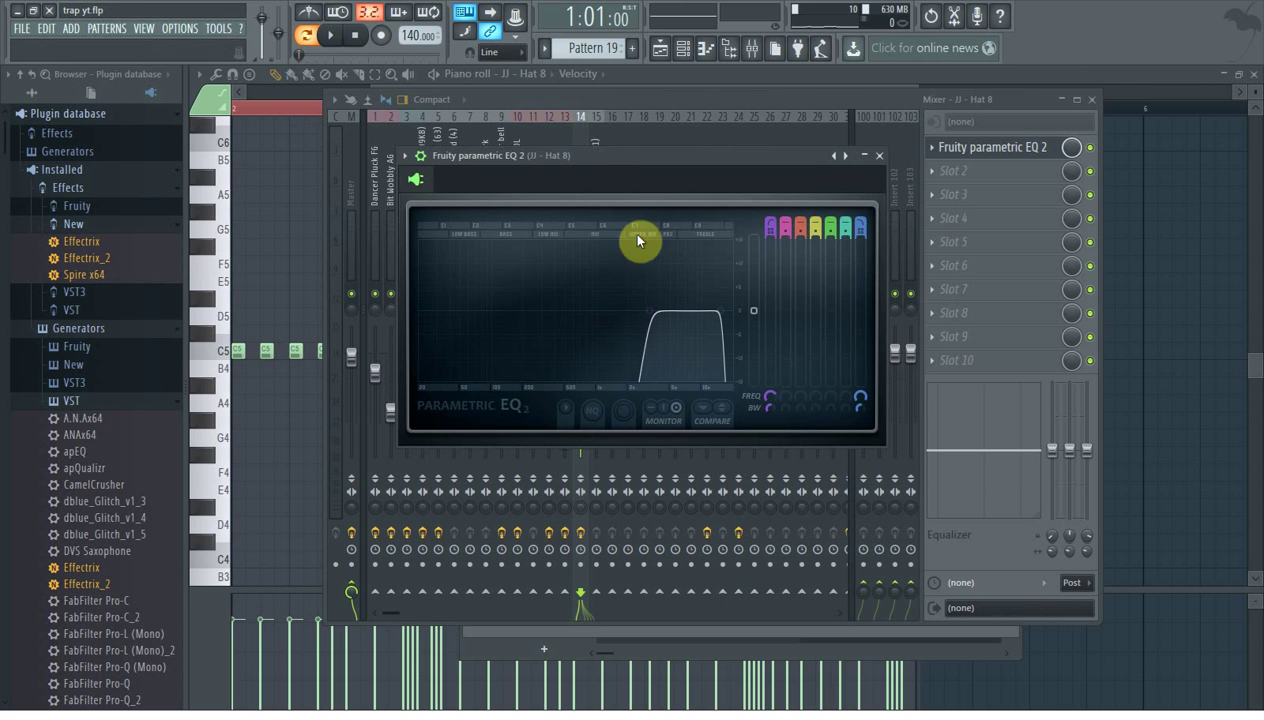
{"action": "left_click_drag", "start_coordinate": [732, 388], "coordinate": [720, 236]}
{"action": "left_click_drag", "start_coordinate": [645, 160], "coordinate": [589, 140]}
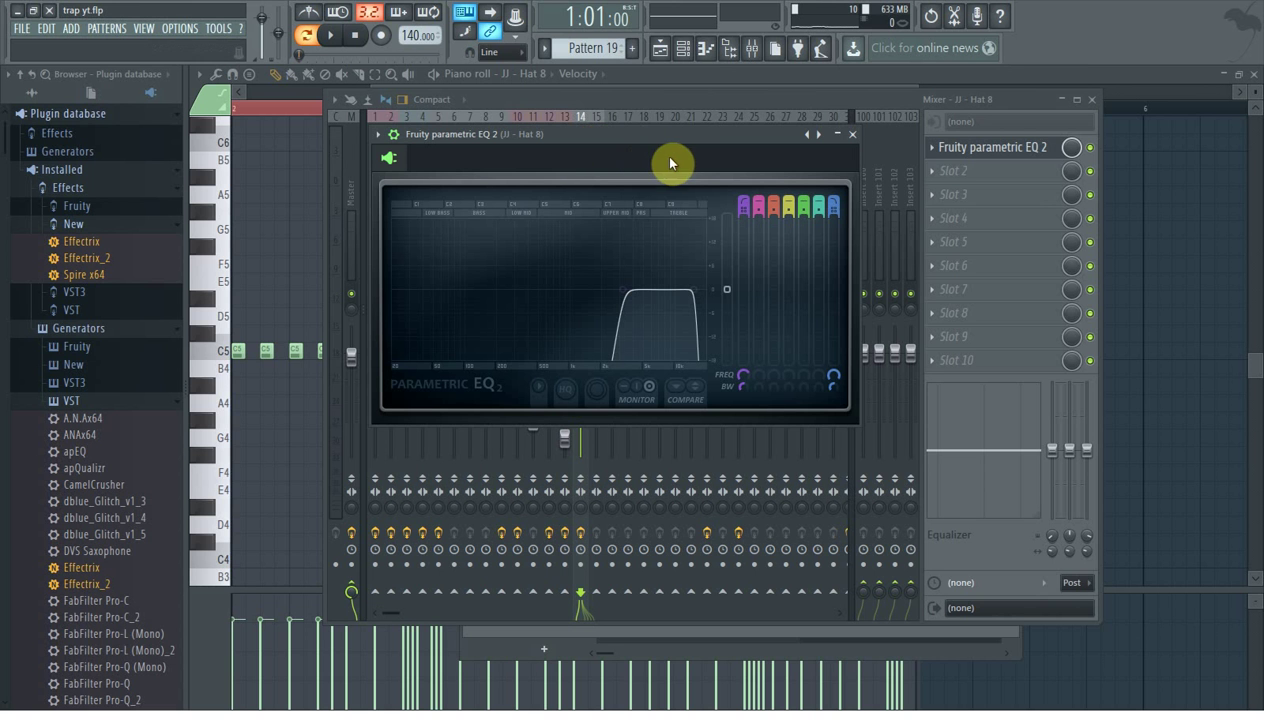
Return to the playlist and open the Pattern 21 clip at bar 27 on Track 15 in the piano roll.
{"action": "left_click", "coordinate": [662, 49]}
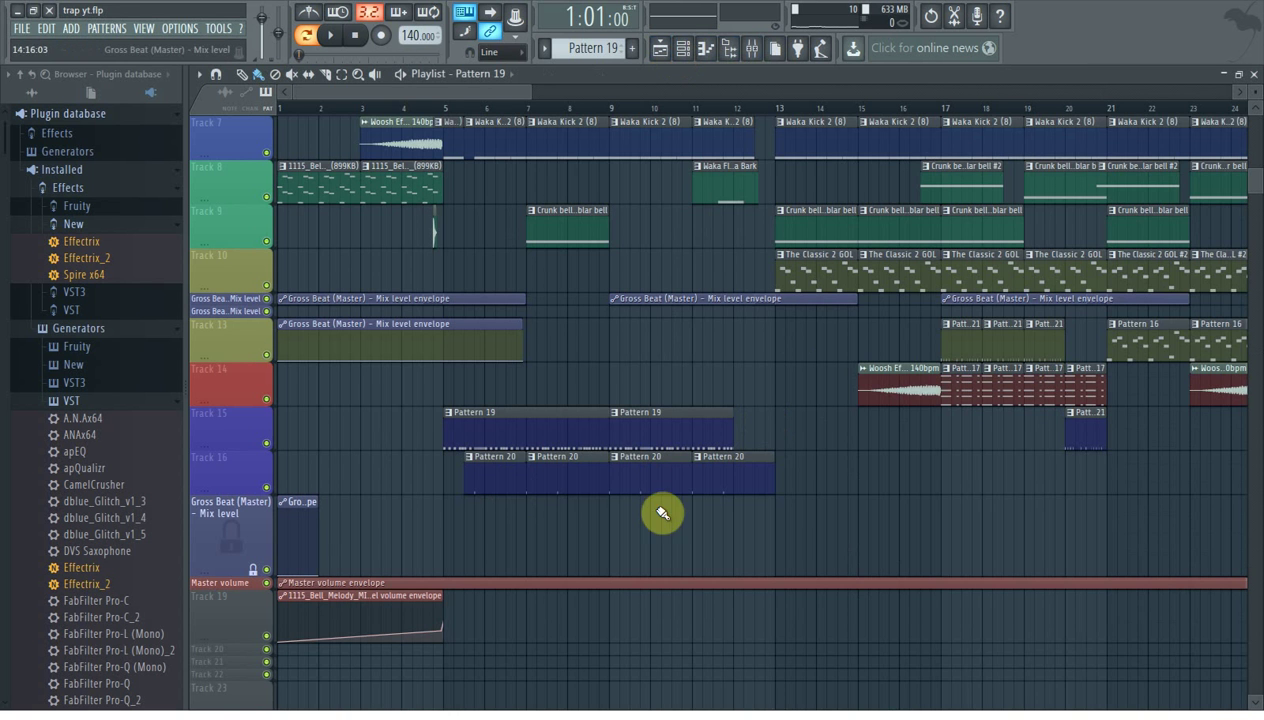
{"action": "scroll", "coordinate": [607, 500], "scroll_direction": "down", "scroll_amount": 1}
{"action": "scroll", "coordinate": [607, 500], "scroll_direction": "up", "scroll_amount": 1}
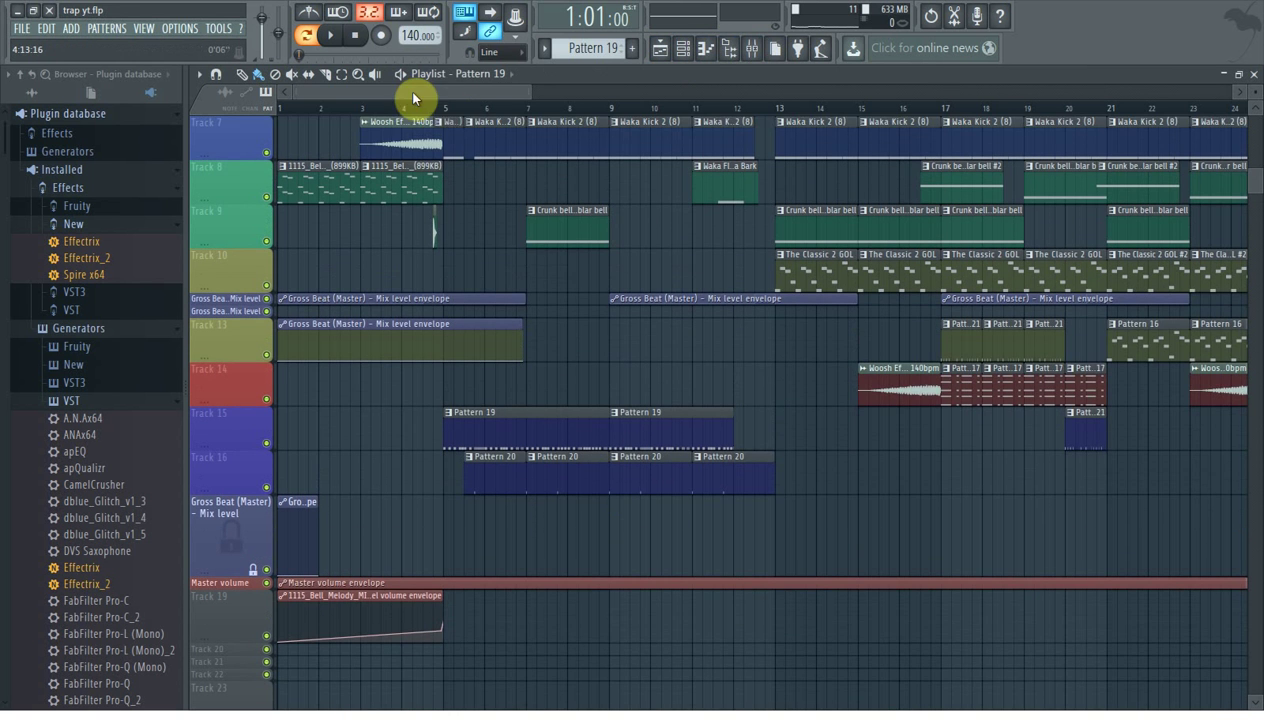
{"action": "left_click_drag", "start_coordinate": [417, 92], "coordinate": [553, 95]}
{"action": "scroll", "coordinate": [840, 510], "scroll_direction": "up", "scroll_amount": 1}
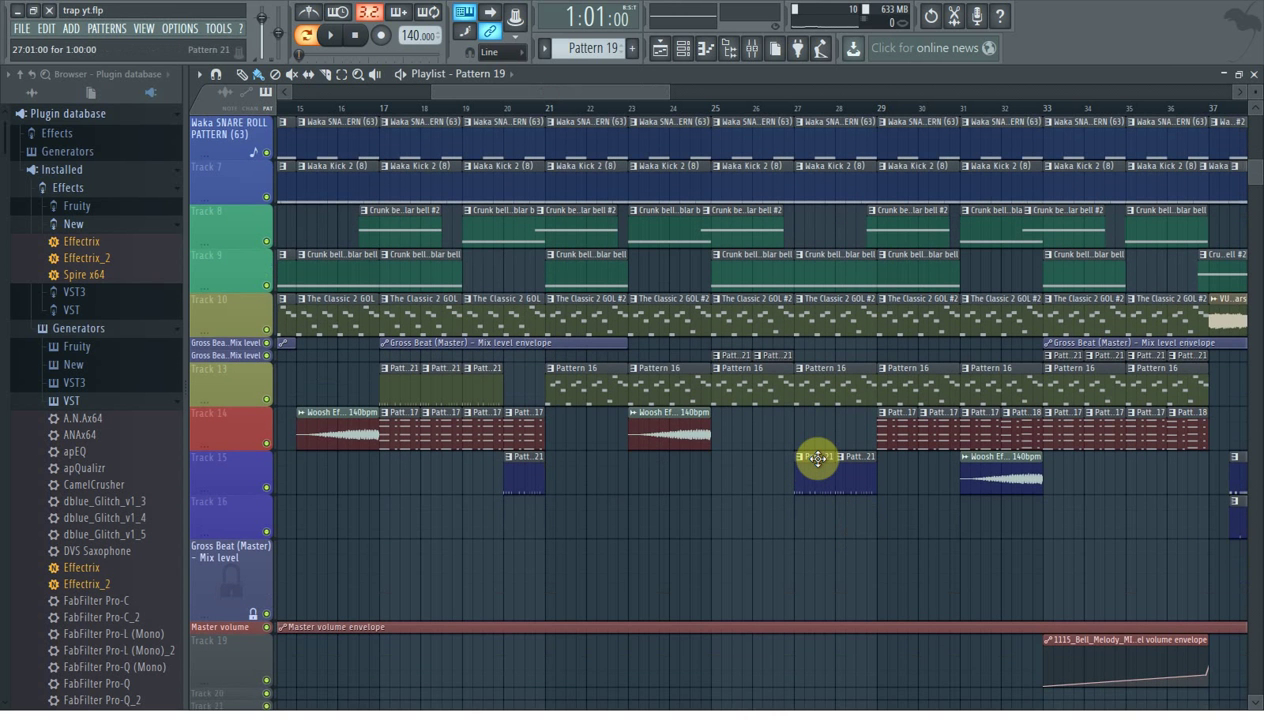
{"action": "double_click", "coordinate": [818, 459]}
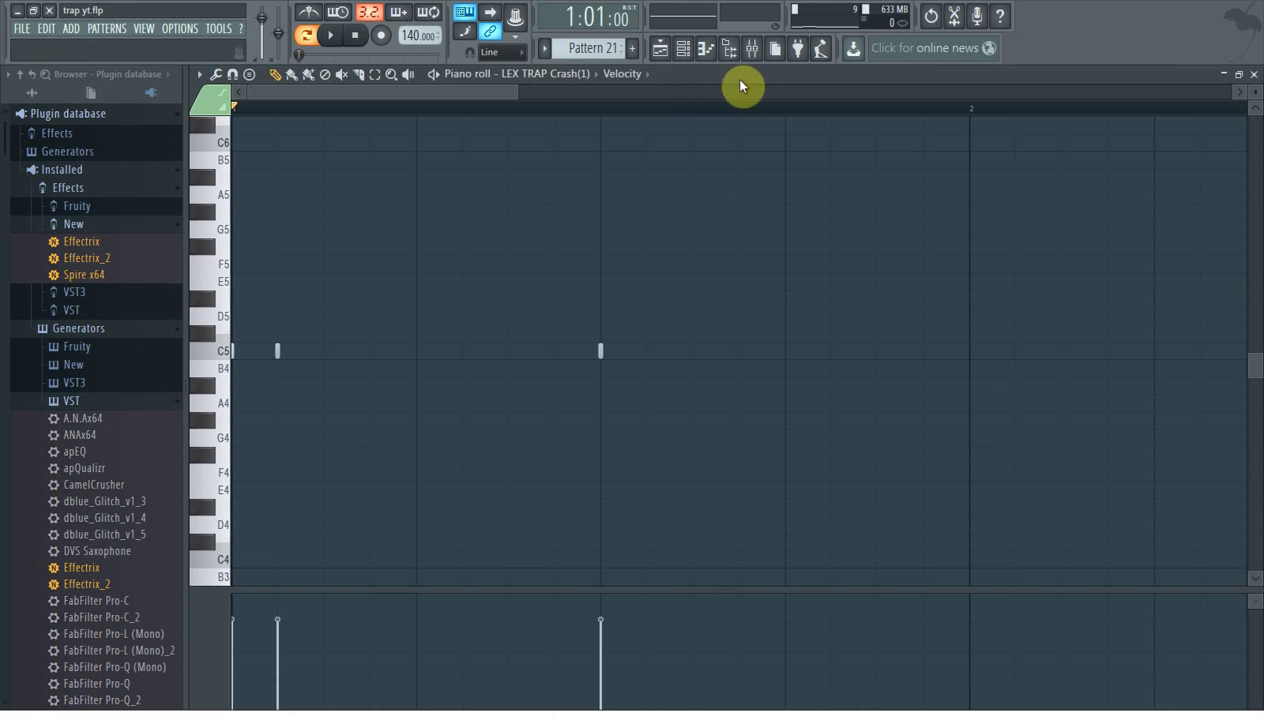
Bring up the channel rack, play Pattern 21, and examine the 808 OH channel's sample waveform and settings.
{"action": "left_click", "coordinate": [686, 50]}
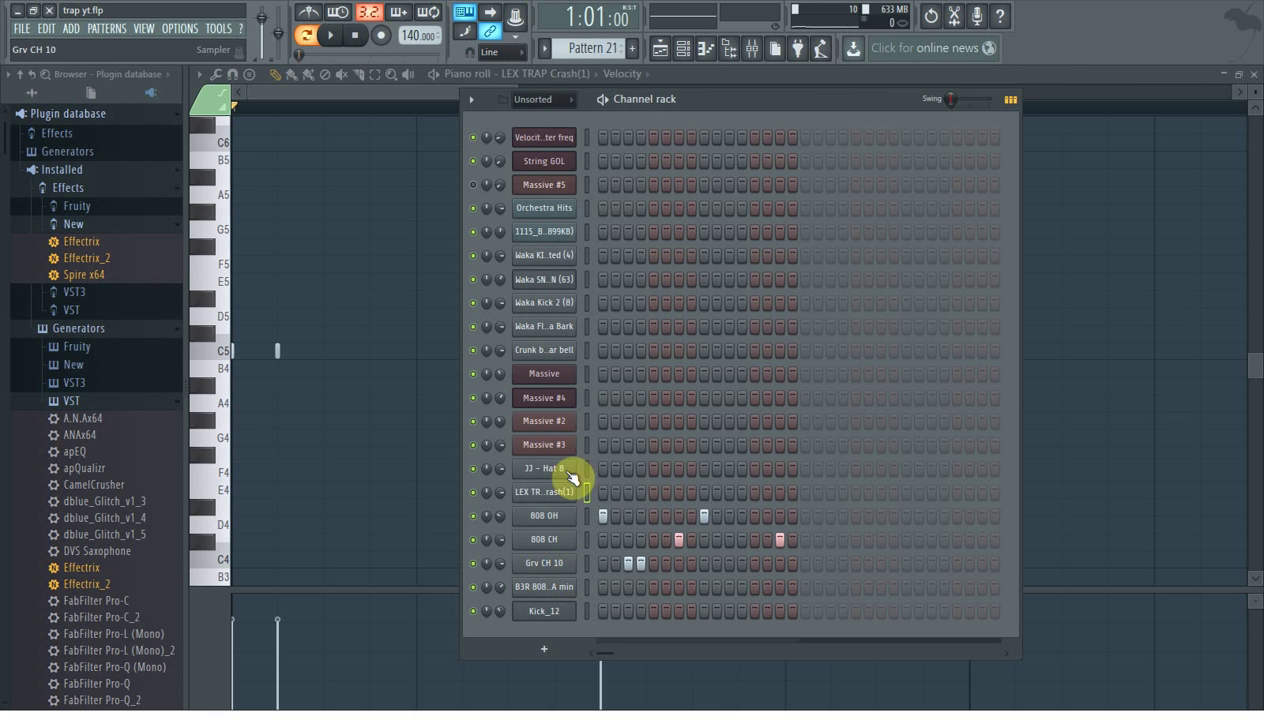
{"action": "left_click", "coordinate": [335, 39]}
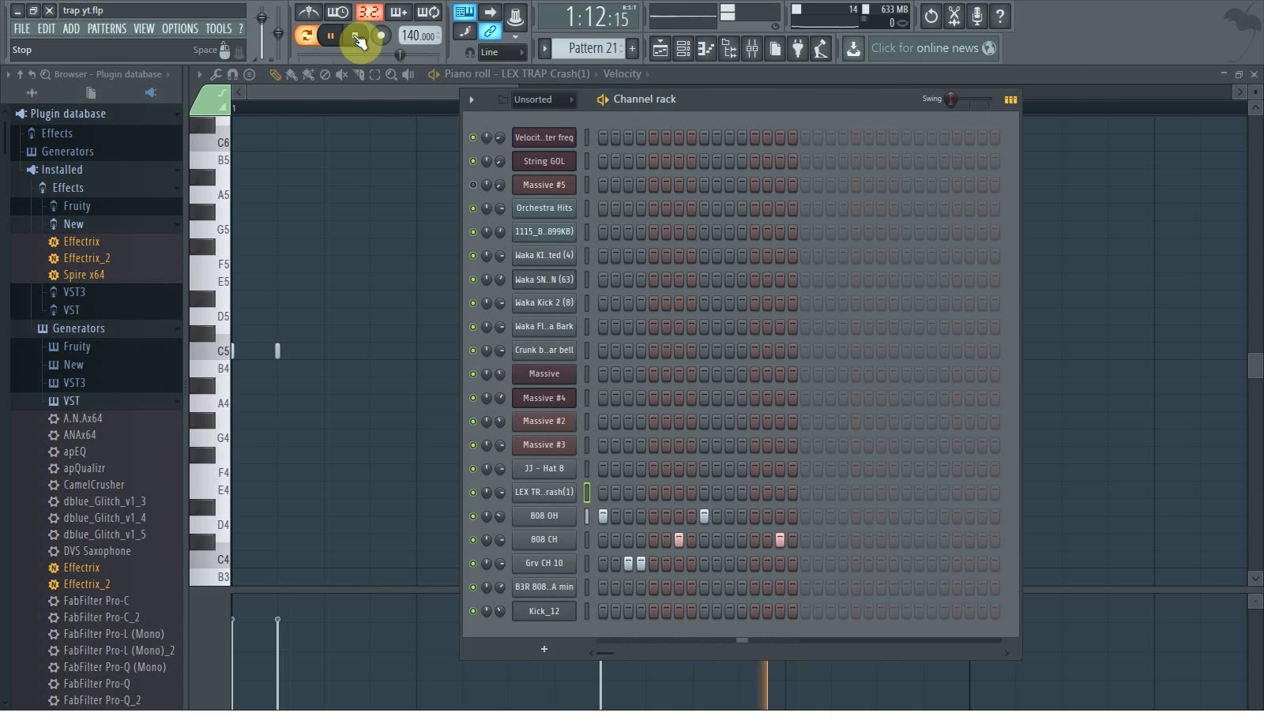
{"action": "left_click", "coordinate": [563, 516]}
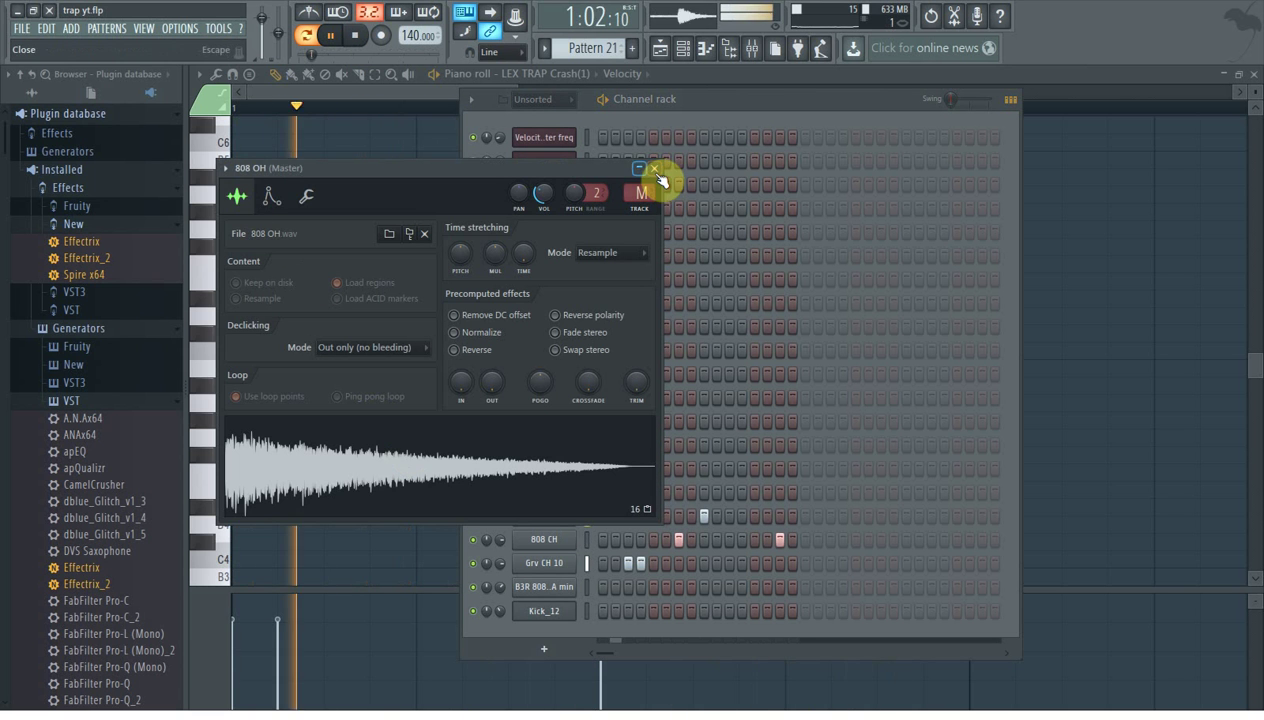
{"action": "left_click", "coordinate": [658, 170]}
Examine the 808 CH and Grv CH 10 samples, check the Master track in the mixer, and stop playback.
{"action": "left_click", "coordinate": [544, 540]}
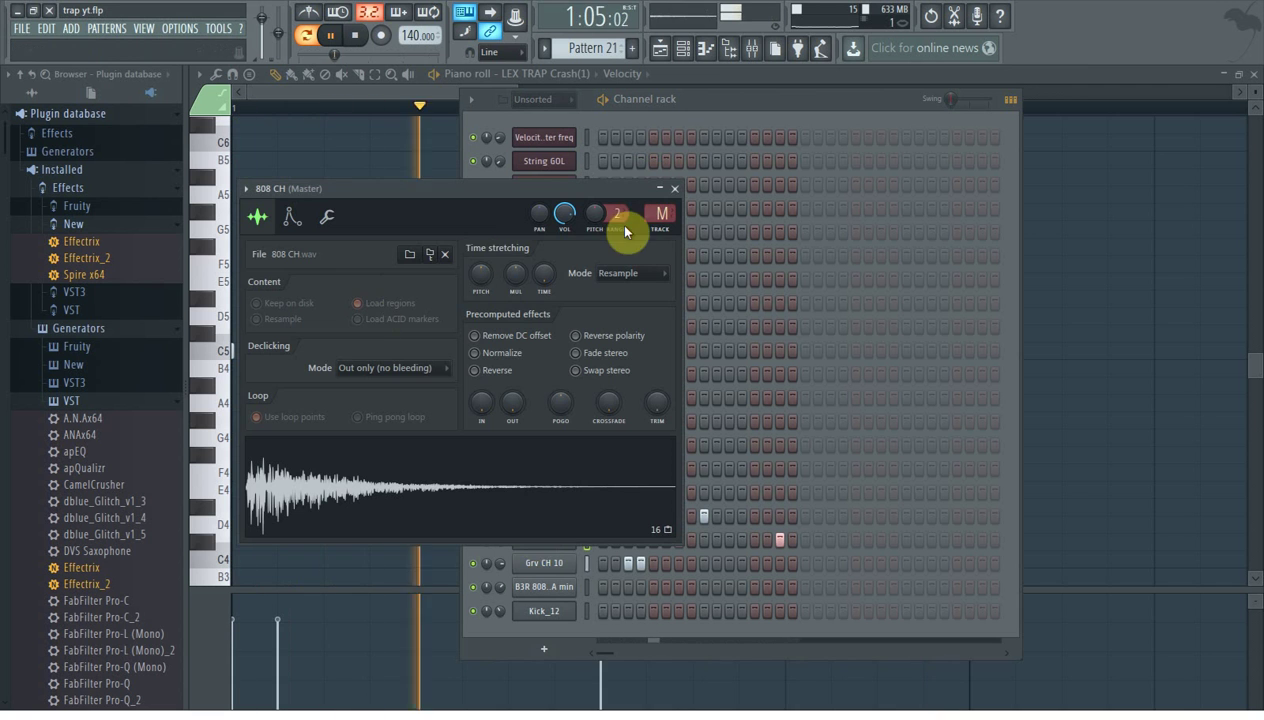
{"action": "left_click", "coordinate": [672, 189]}
{"action": "left_click", "coordinate": [547, 569]}
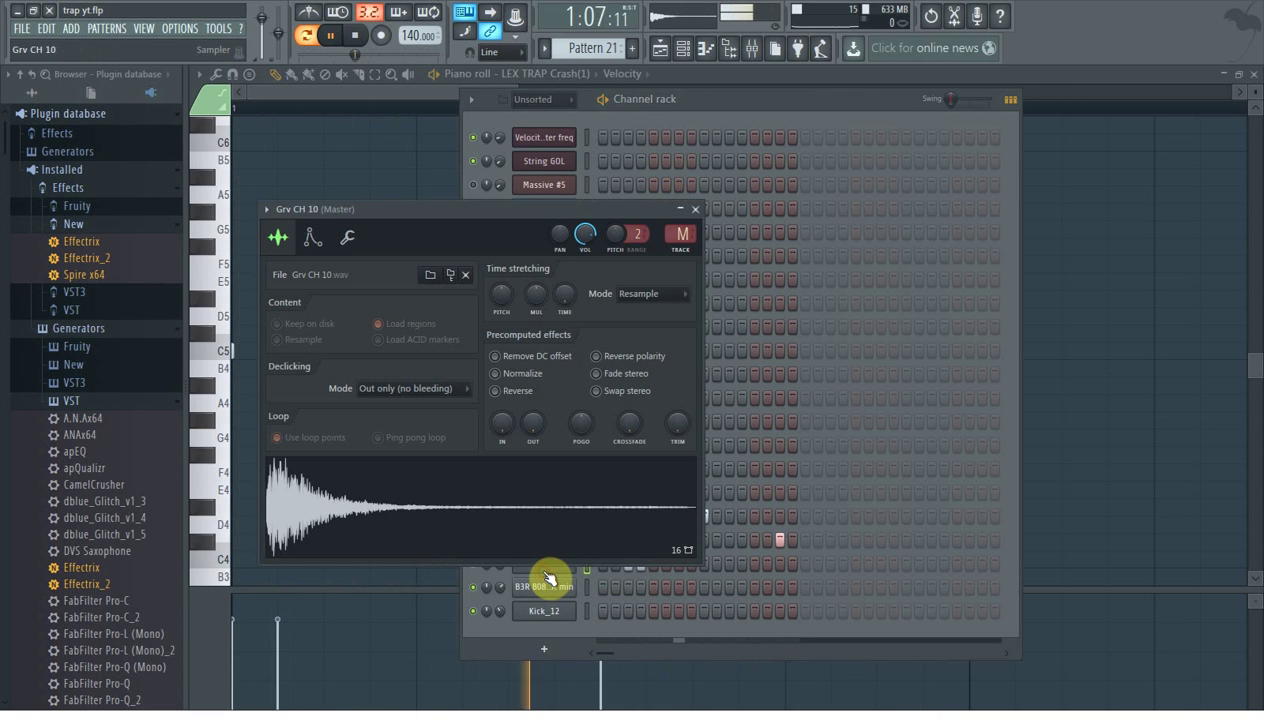
{"action": "left_click", "coordinate": [696, 209]}
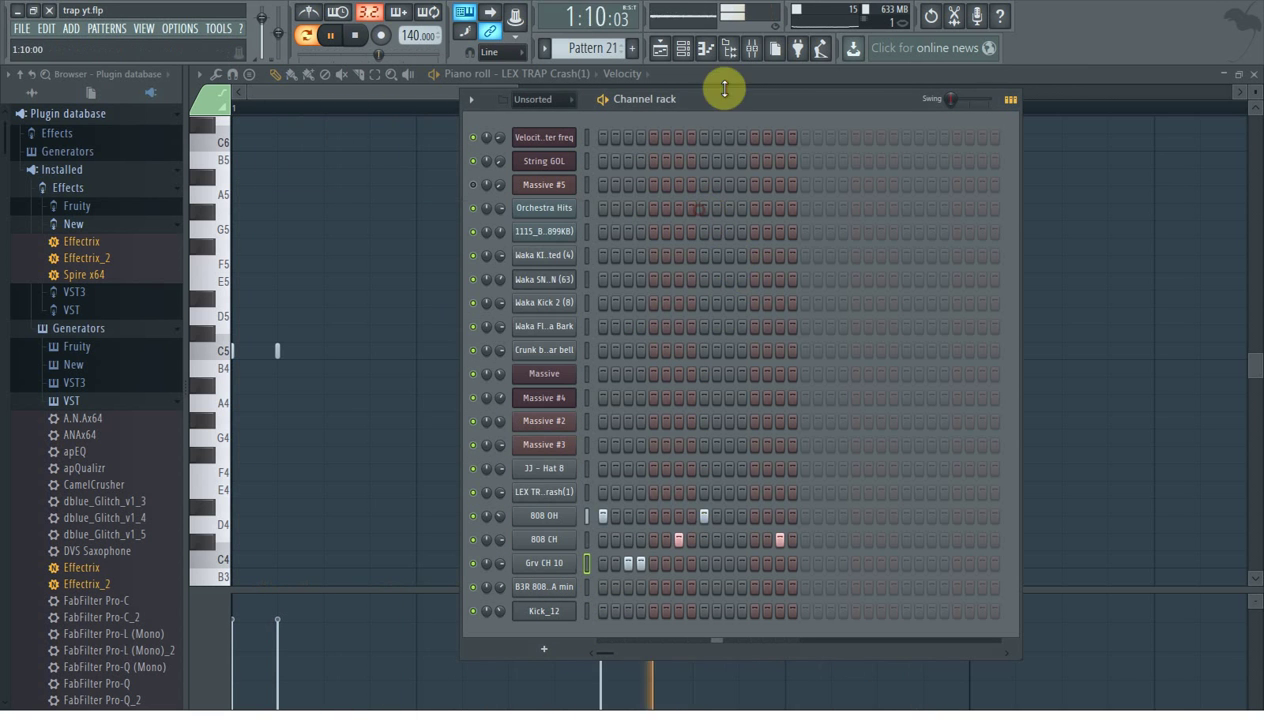
{"action": "left_click", "coordinate": [752, 50]}
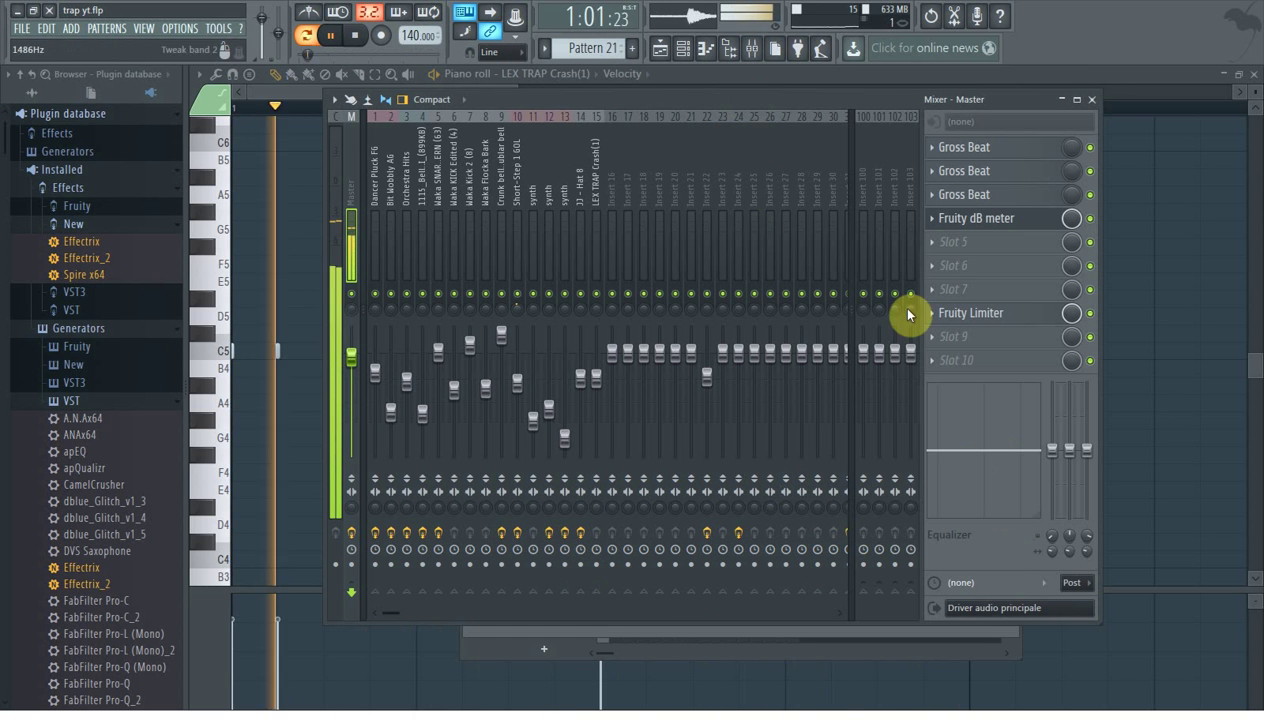
{"action": "left_click", "coordinate": [355, 36]}
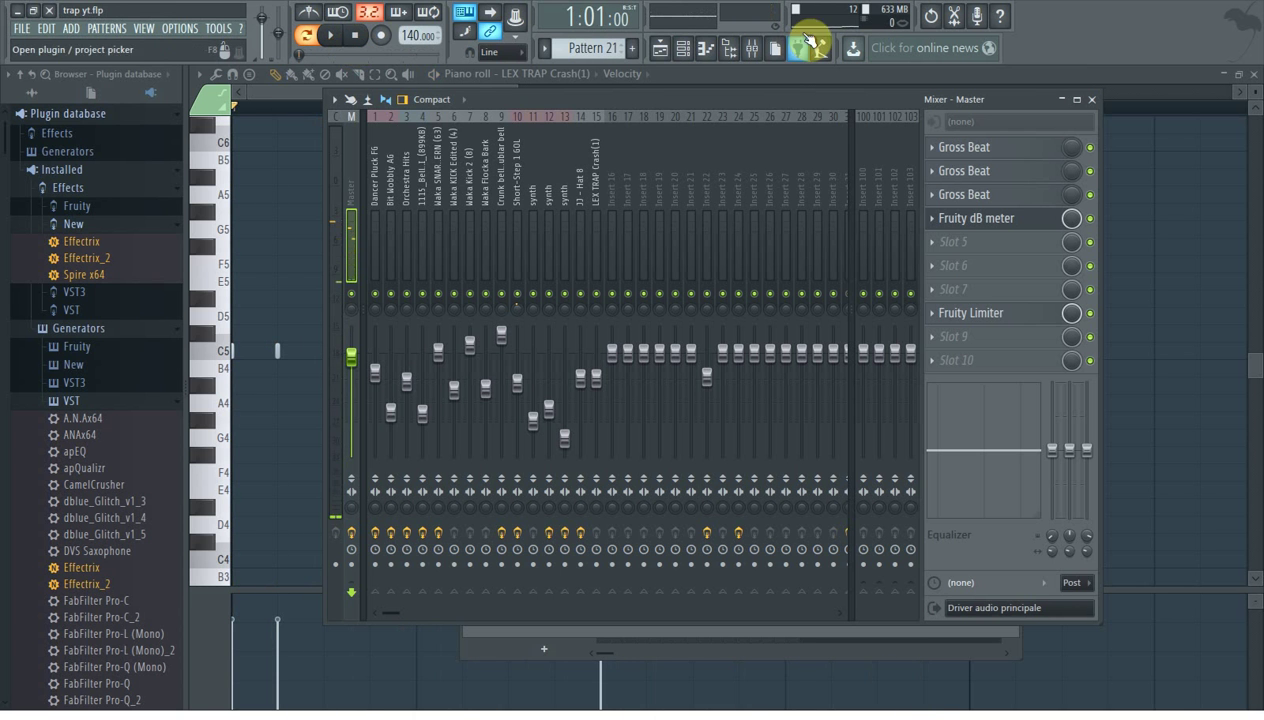
Return to the playlist and open the first Pattern 20 clip on Track 16 in the piano roll.
{"action": "left_click", "coordinate": [668, 50]}
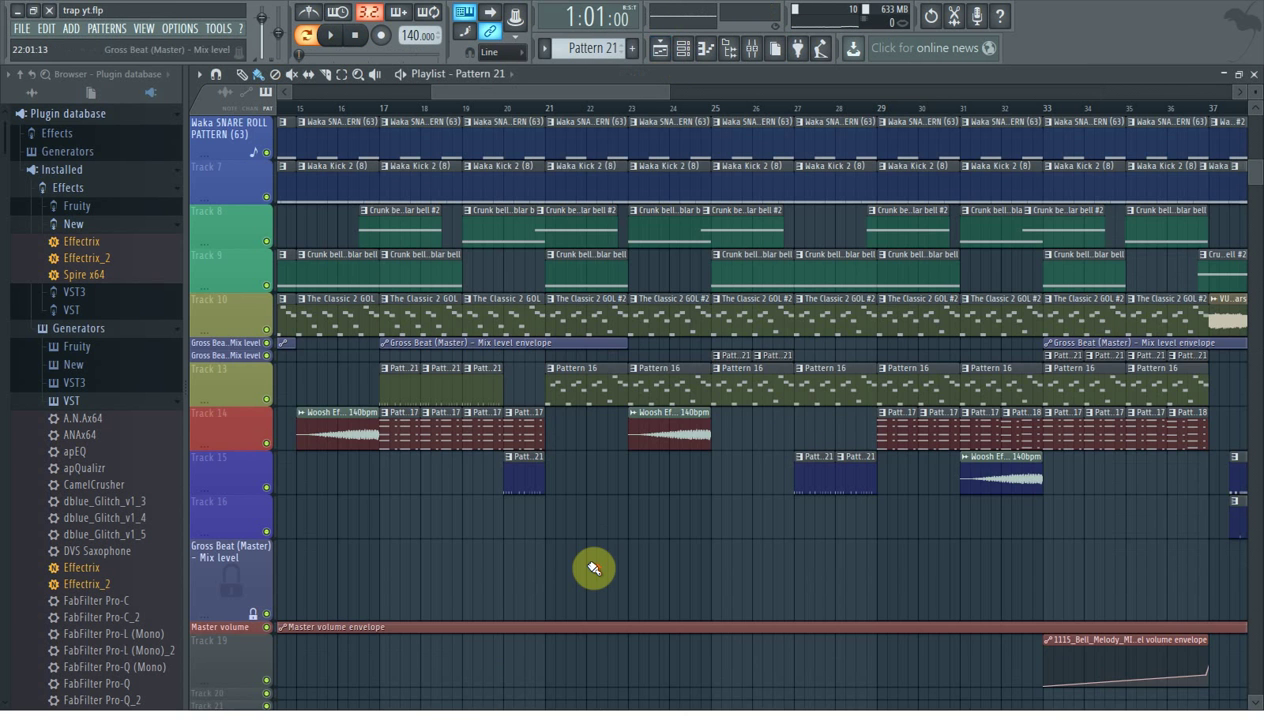
{"action": "scroll", "coordinate": [593, 565], "scroll_direction": "up", "scroll_amount": 3}
{"action": "scroll", "coordinate": [597, 578], "scroll_direction": "down", "scroll_amount": 1}
{"action": "scroll", "coordinate": [597, 578], "scroll_direction": "down", "scroll_amount": 3}
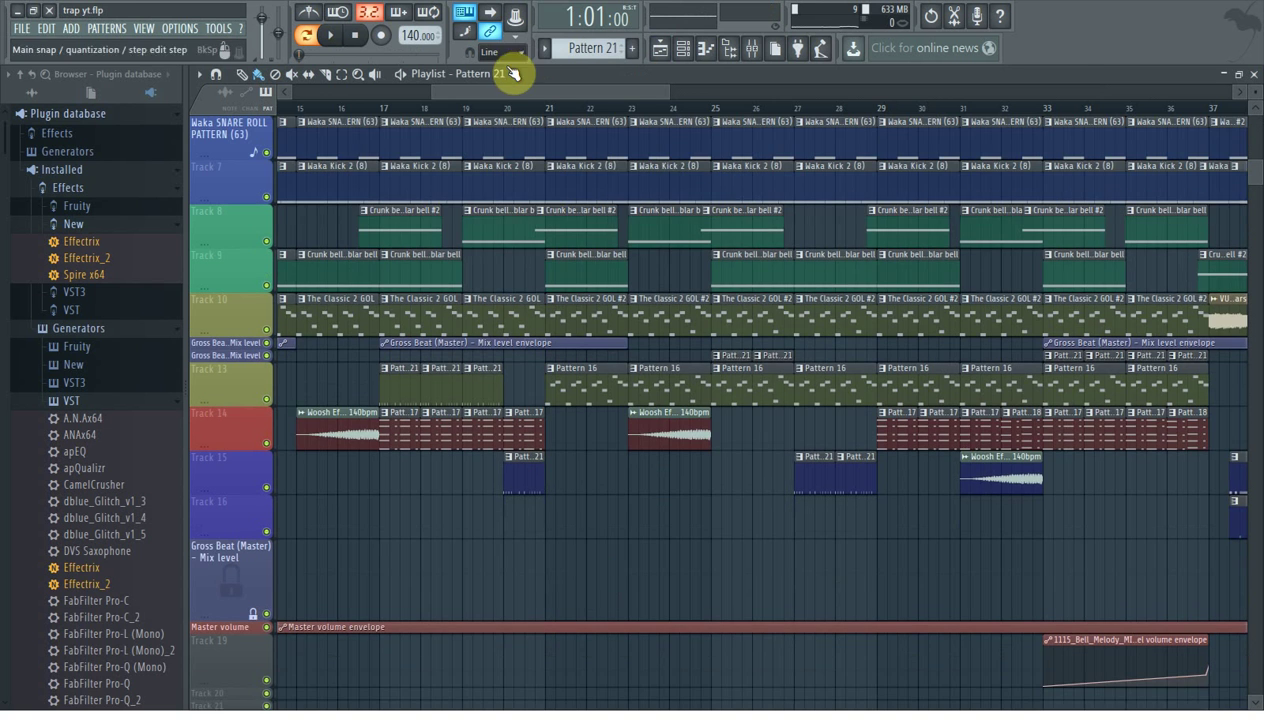
{"action": "left_click_drag", "start_coordinate": [437, 101], "coordinate": [296, 107]}
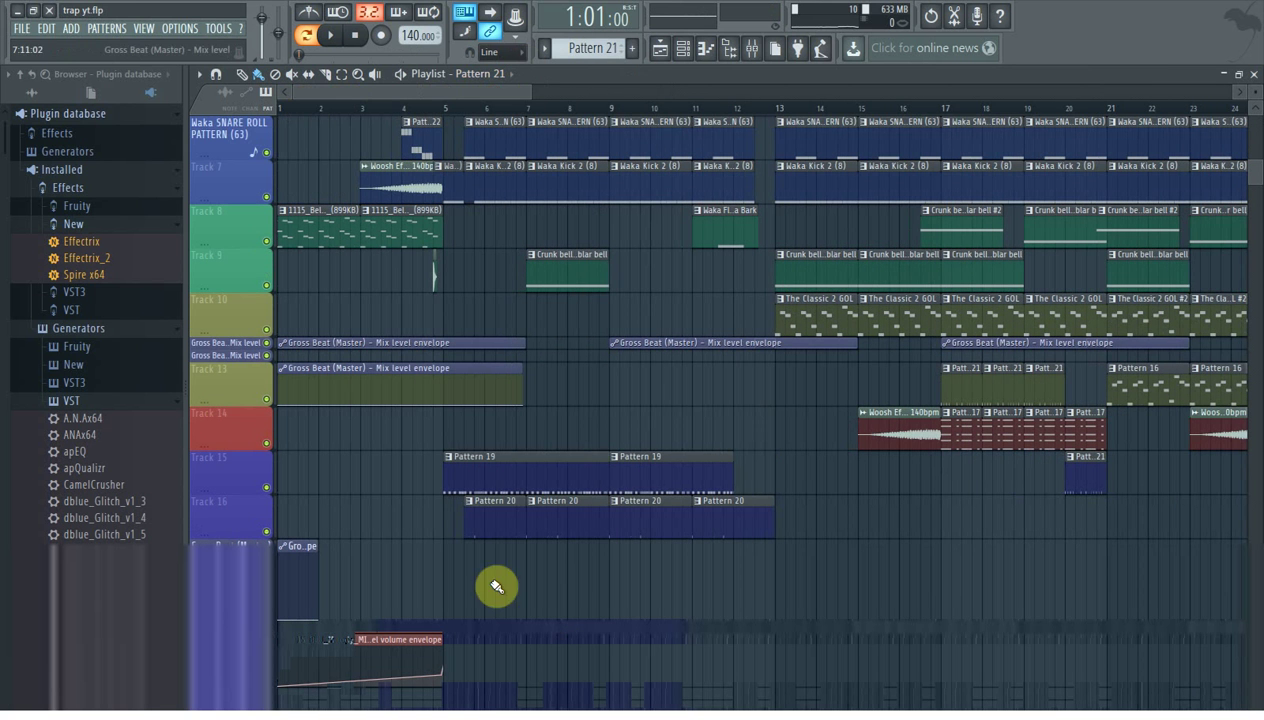
{"action": "double_click", "coordinate": [487, 503]}
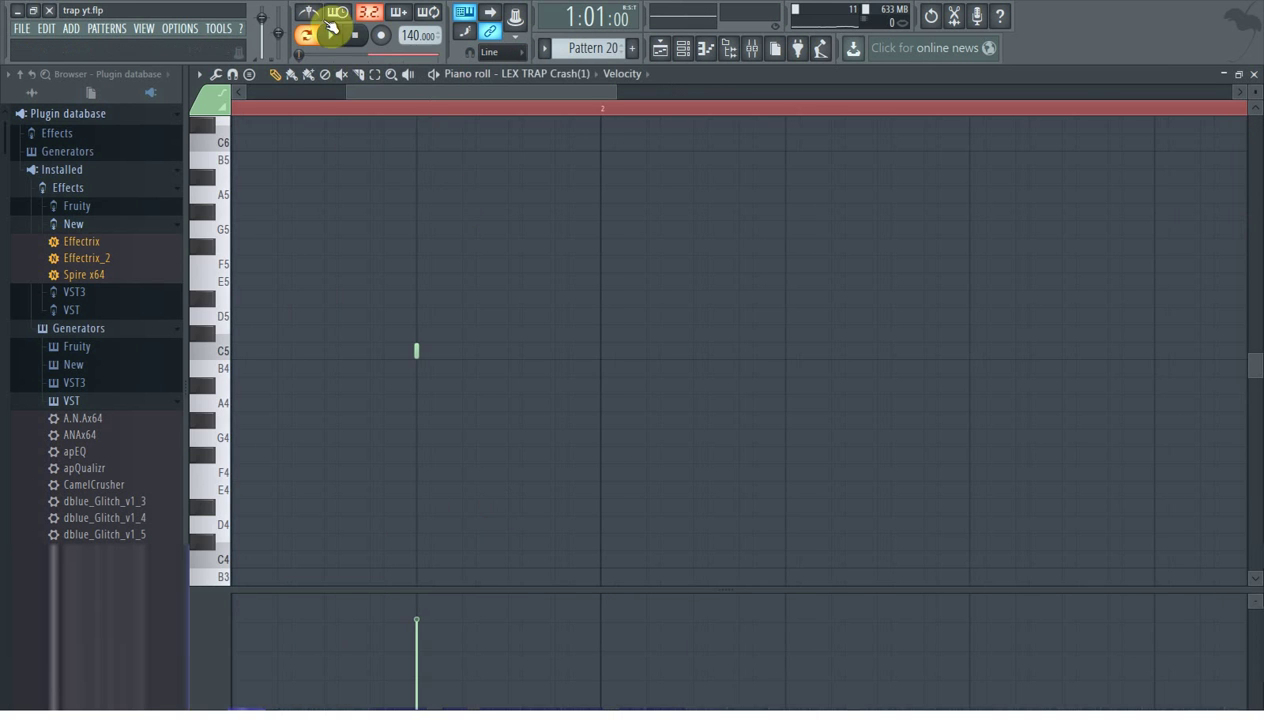
Play Pattern 20 briefly to hear its crash hits, and stop playback.
{"action": "left_click", "coordinate": [335, 38]}
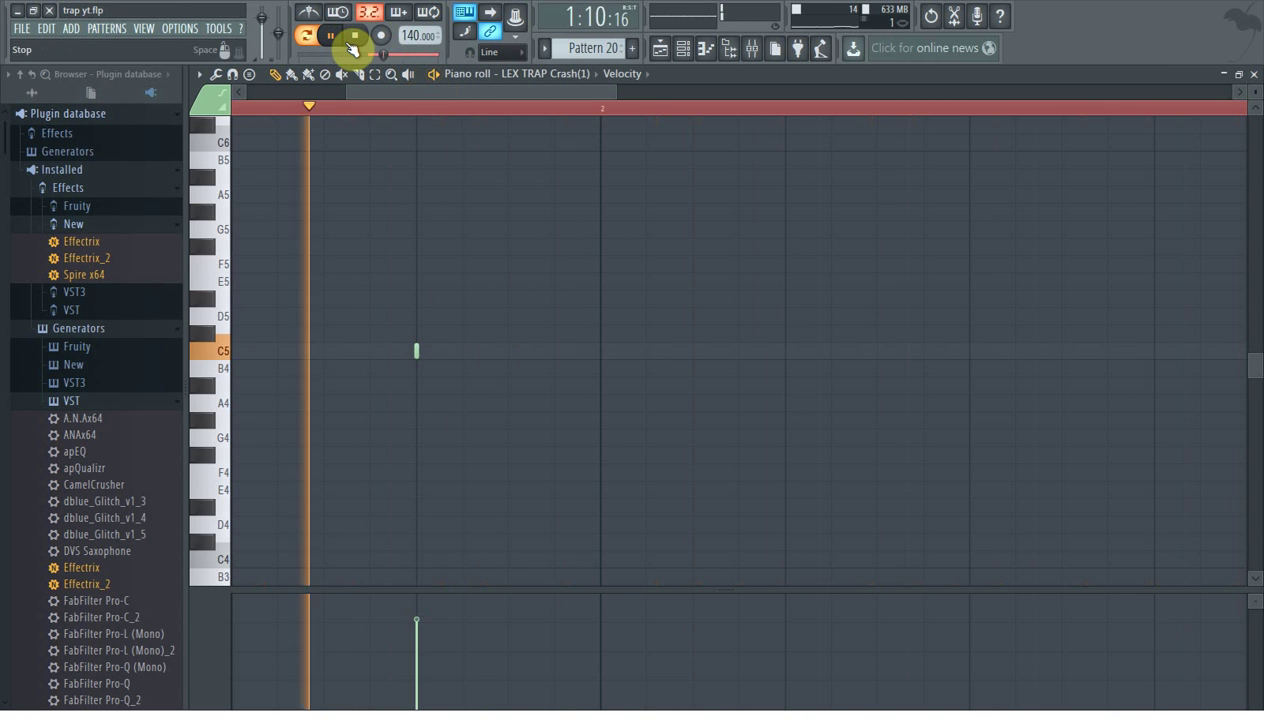
{"action": "left_click", "coordinate": [355, 37]}
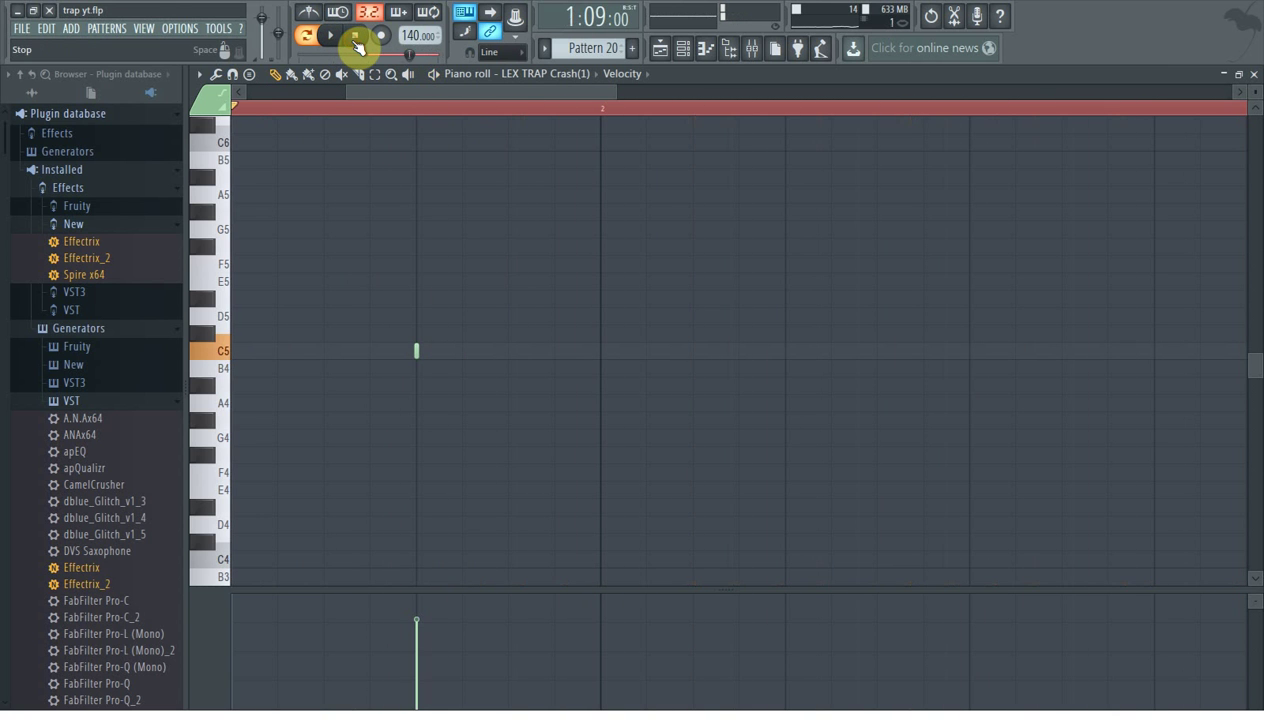
{"action": "scroll", "coordinate": [531, 305], "scroll_direction": "up", "scroll_amount": 2}
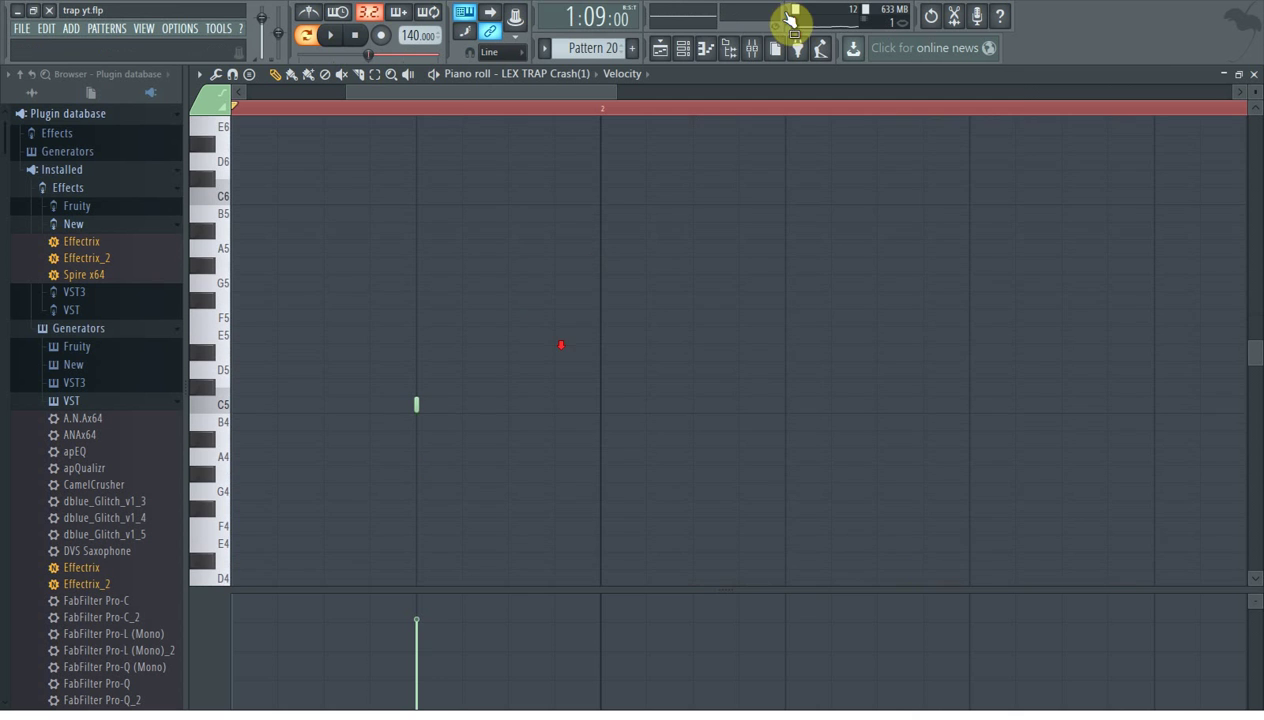
Examine the LEX TRAP Crash(1) channel's sample waveform and settings, and check its mixer track for effects and level.
{"action": "left_click", "coordinate": [684, 48]}
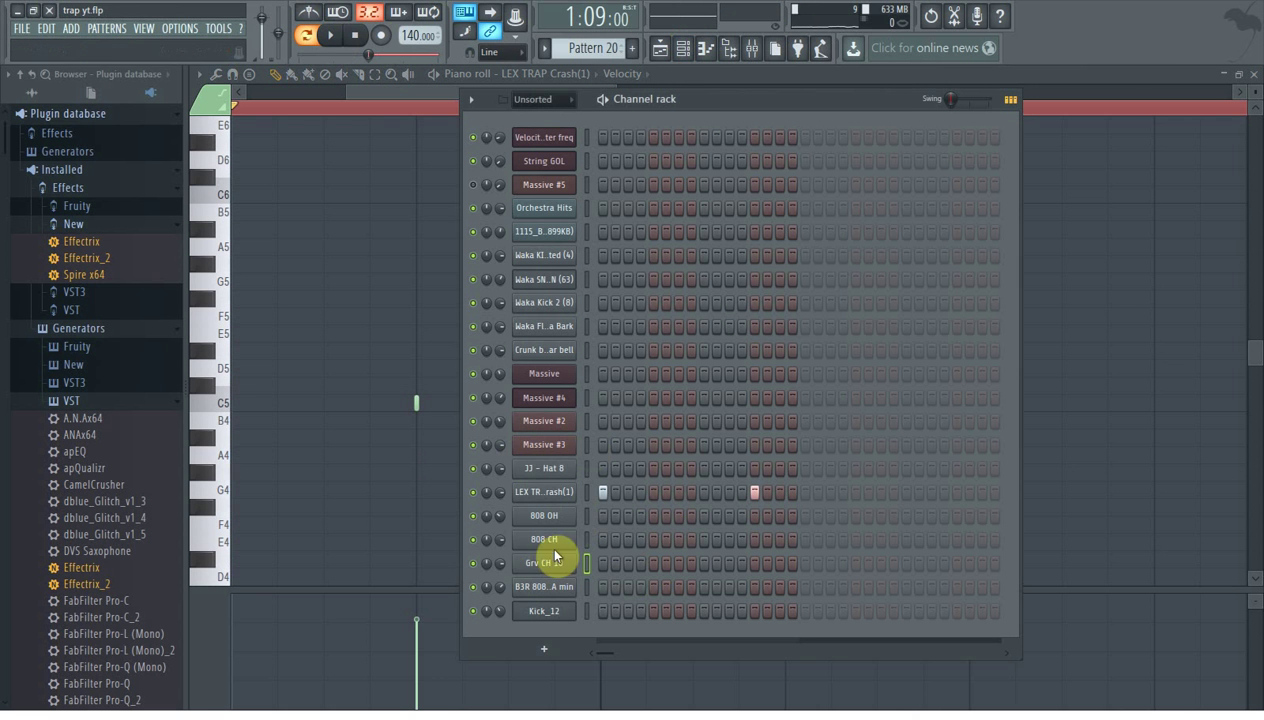
{"action": "left_click", "coordinate": [555, 503]}
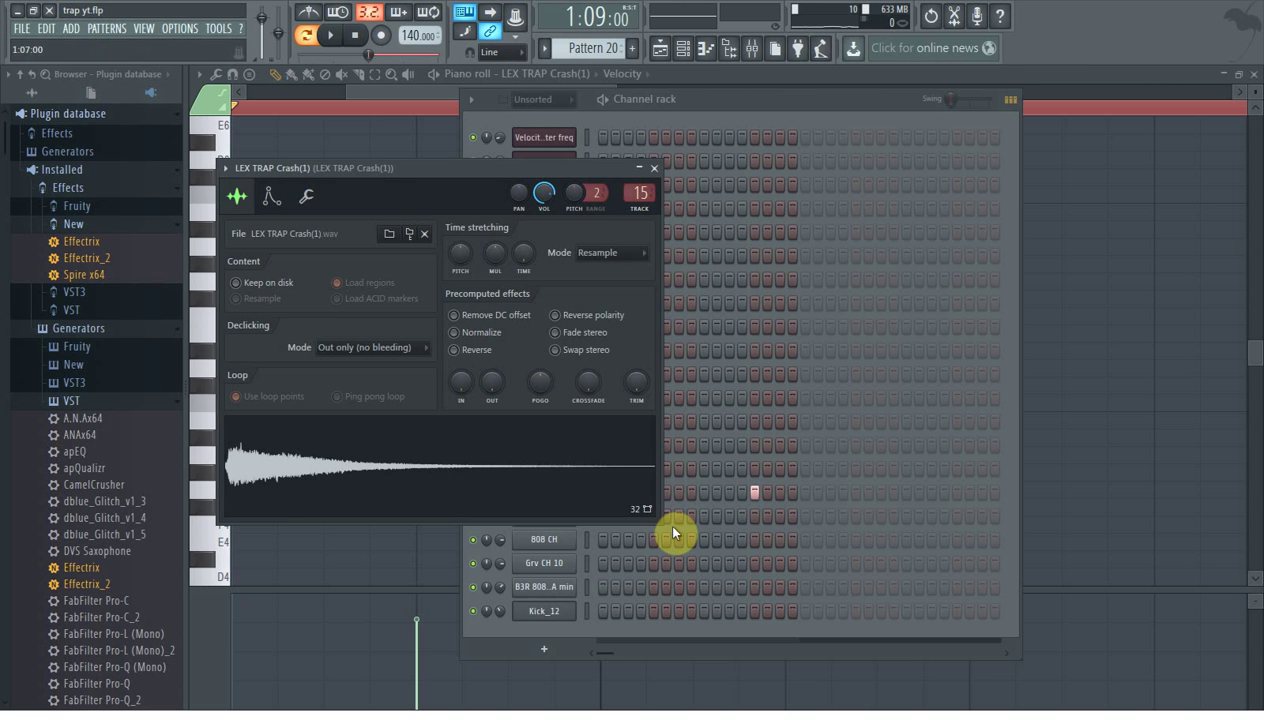
{"action": "left_click_drag", "start_coordinate": [355, 171], "coordinate": [425, 153]}
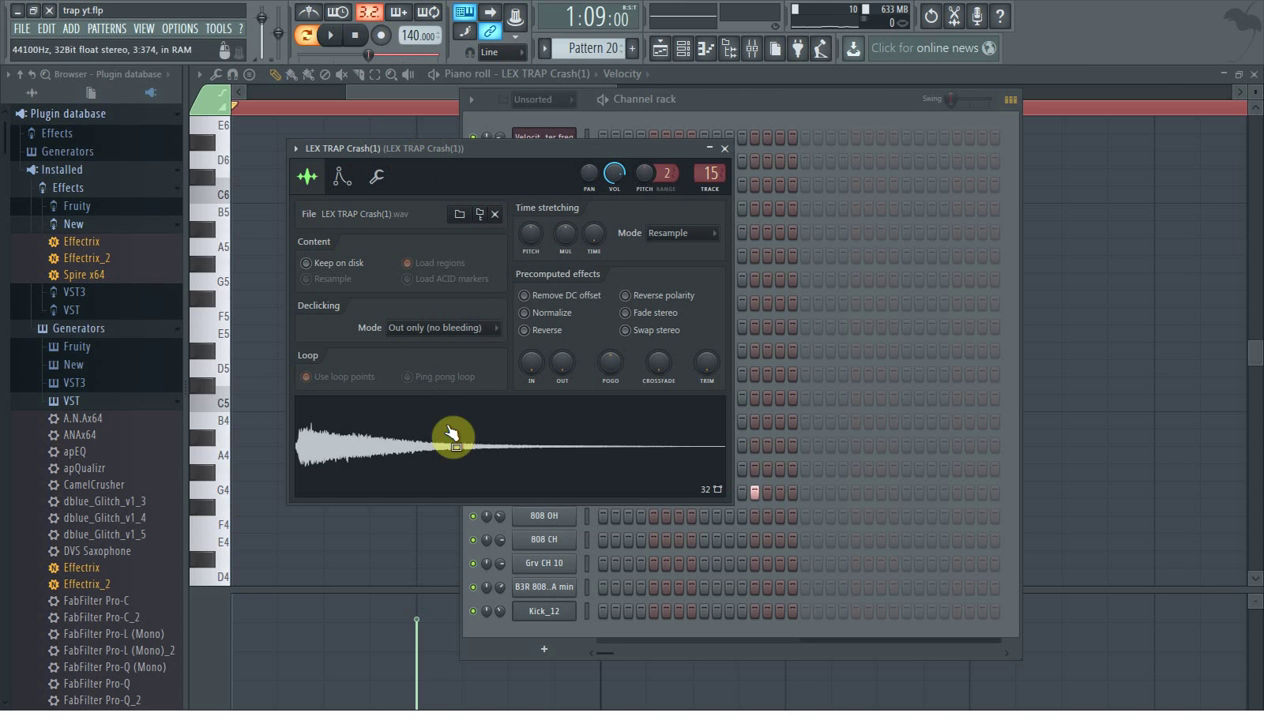
{"action": "left_click", "coordinate": [726, 150]}
{"action": "left_click", "coordinate": [752, 48]}
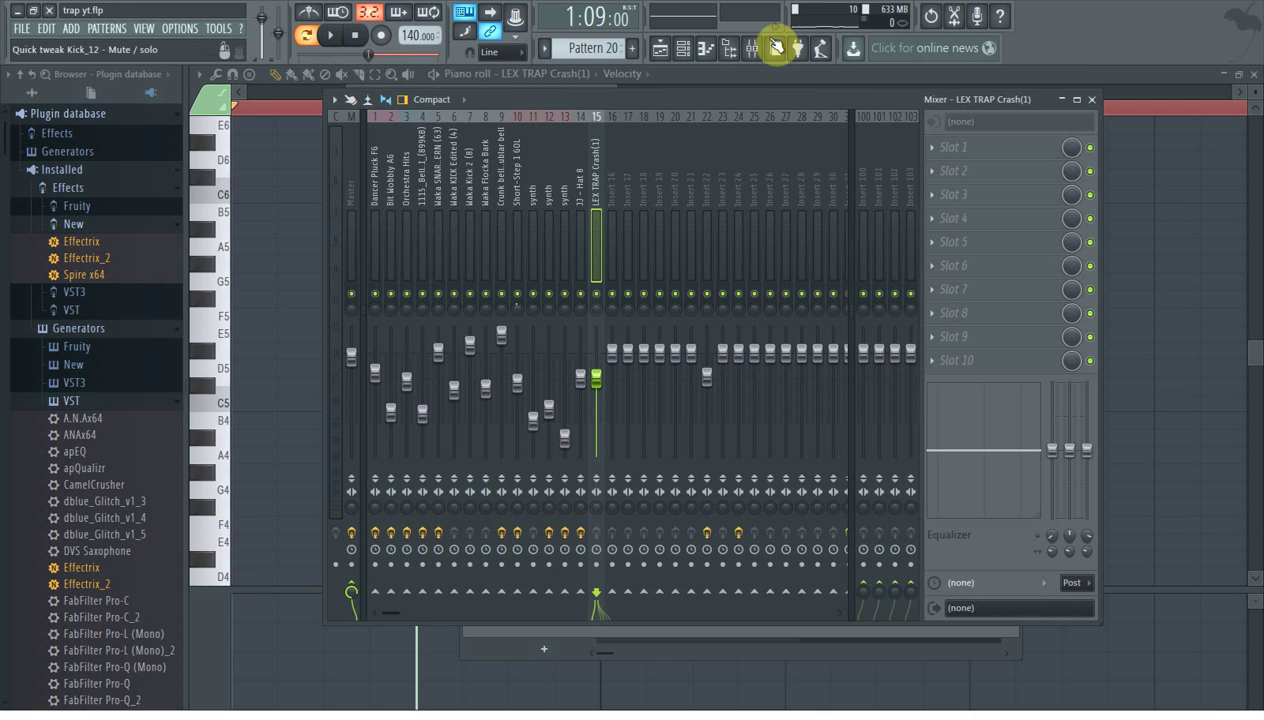
Return to the playlist and examine how the drum, percussion and effect clips are arranged across the song.
{"action": "left_click", "coordinate": [664, 48]}
{"action": "scroll", "coordinate": [725, 528], "scroll_direction": "up", "scroll_amount": 5}
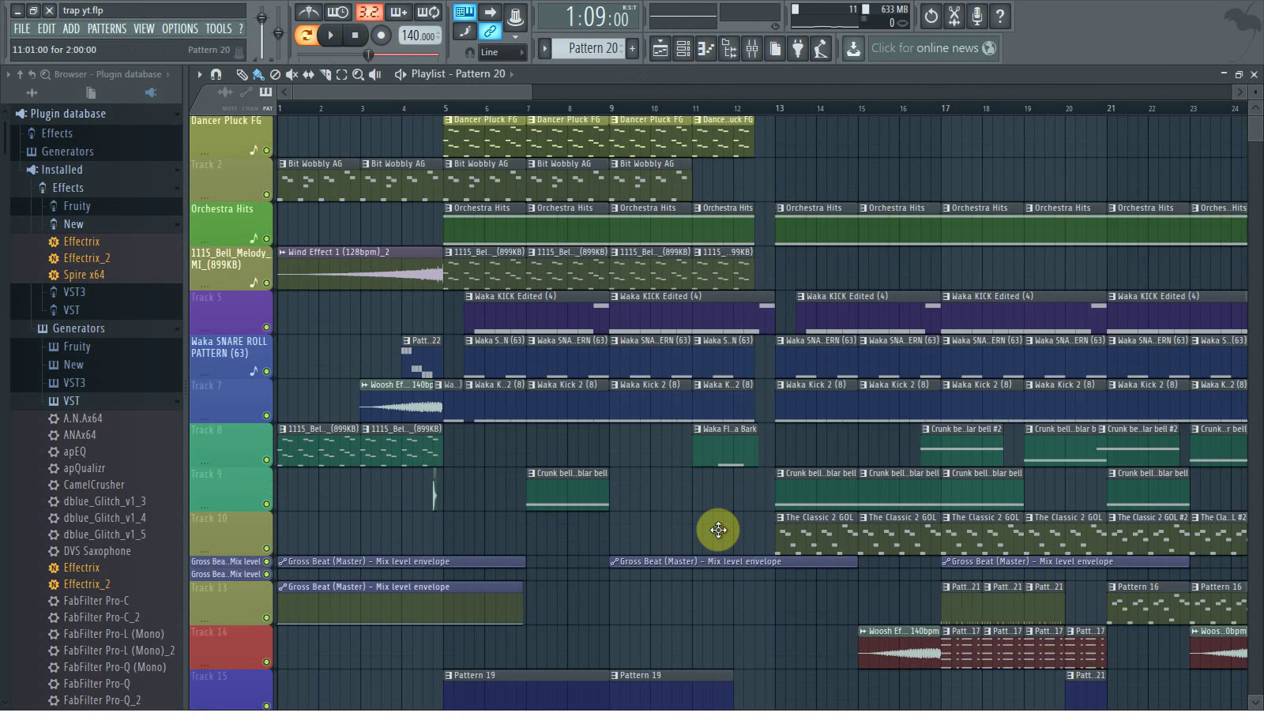
{"action": "scroll", "coordinate": [522, 226], "scroll_direction": "down", "scroll_amount": 4}
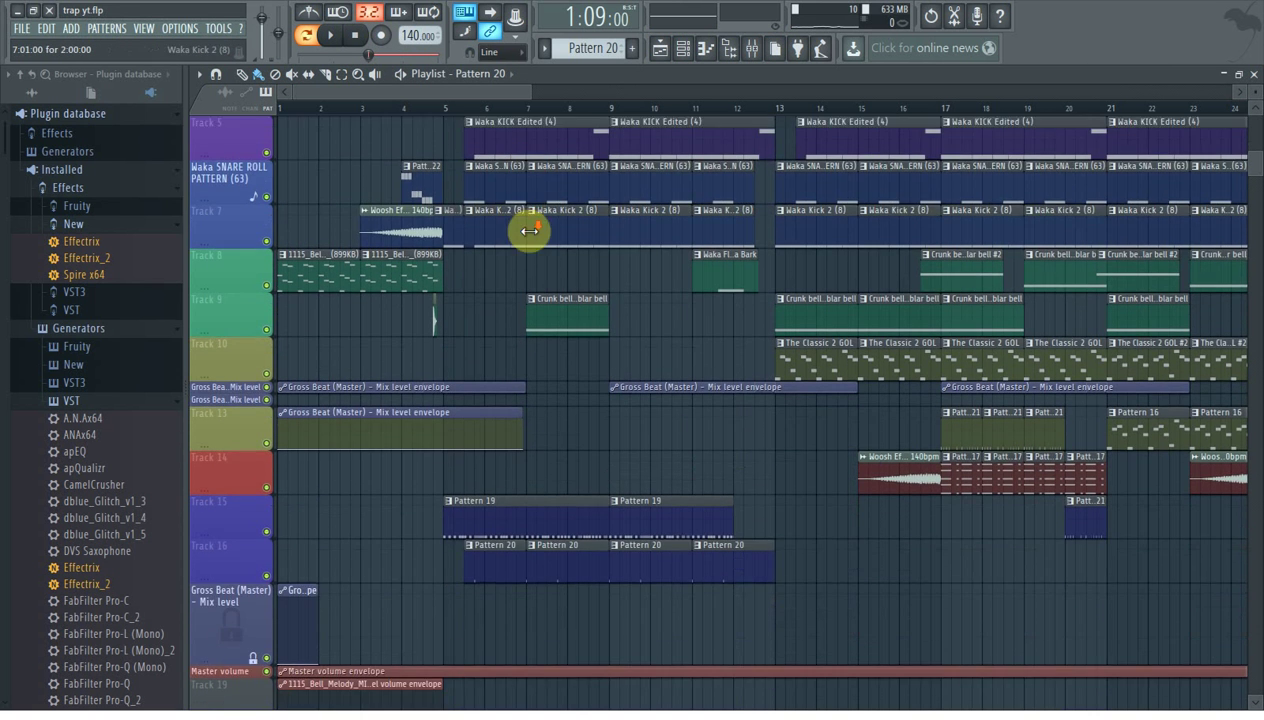
{"action": "scroll", "coordinate": [522, 231], "scroll_direction": "down", "scroll_amount": 3}
{"action": "scroll", "coordinate": [592, 290], "scroll_direction": "up", "scroll_amount": 2}
{"action": "left_click_drag", "start_coordinate": [423, 93], "coordinate": [855, 104]}
{"action": "scroll", "coordinate": [744, 300], "scroll_direction": "up", "scroll_amount": 1}
{"action": "scroll", "coordinate": [744, 300], "scroll_direction": "up", "scroll_amount": 4}
{"action": "scroll", "coordinate": [824, 240], "scroll_direction": "down", "scroll_amount": 5}
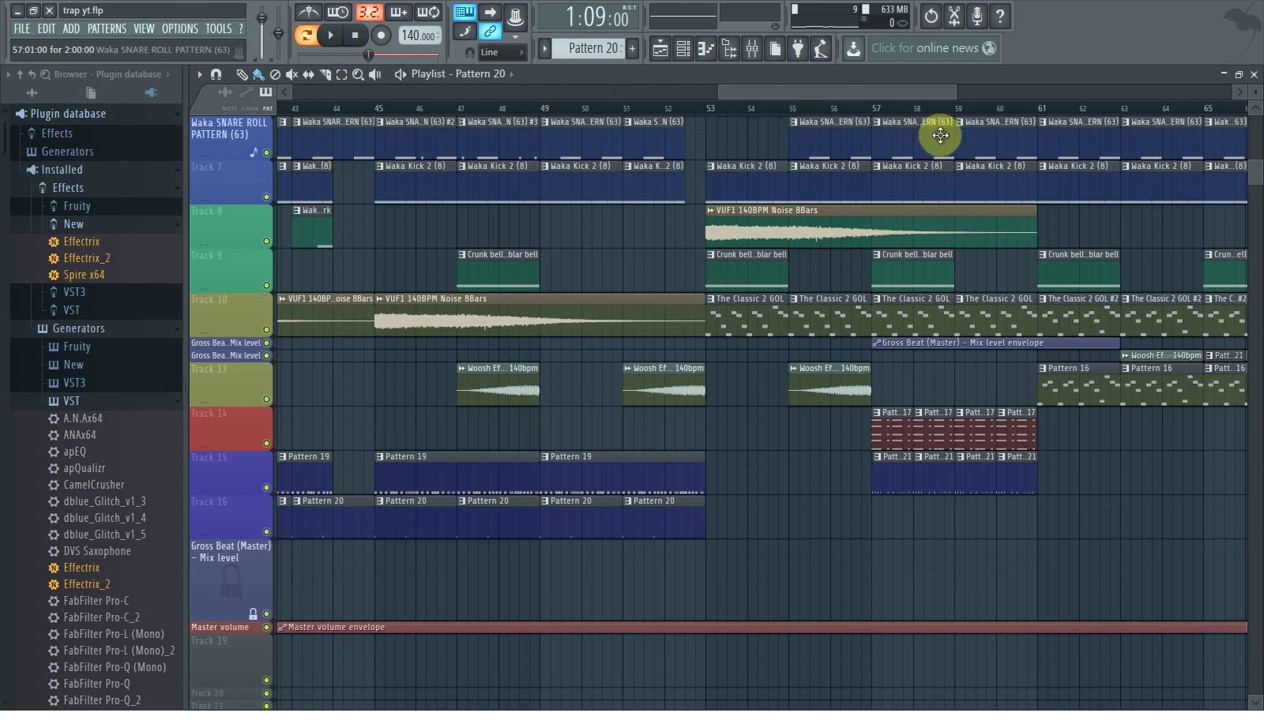
{"action": "left_click_drag", "start_coordinate": [880, 92], "coordinate": [355, 92]}
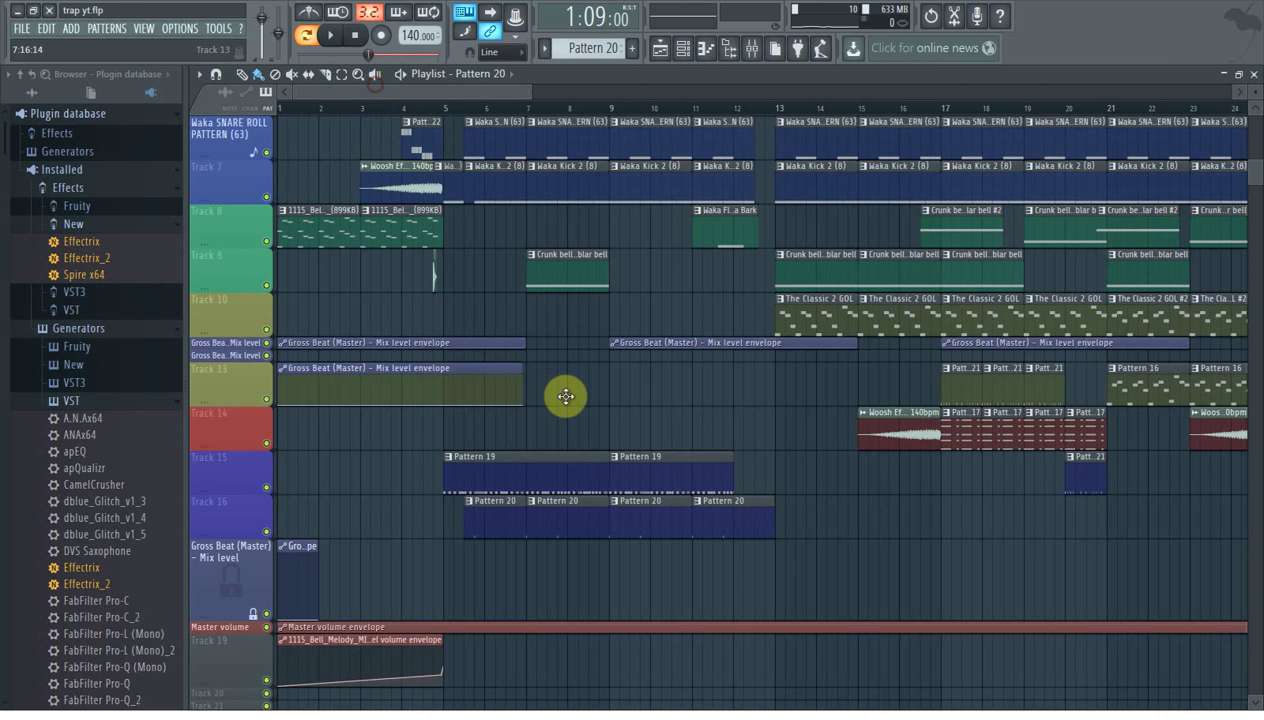
{"action": "scroll", "coordinate": [566, 397], "scroll_direction": "up", "scroll_amount": 5}
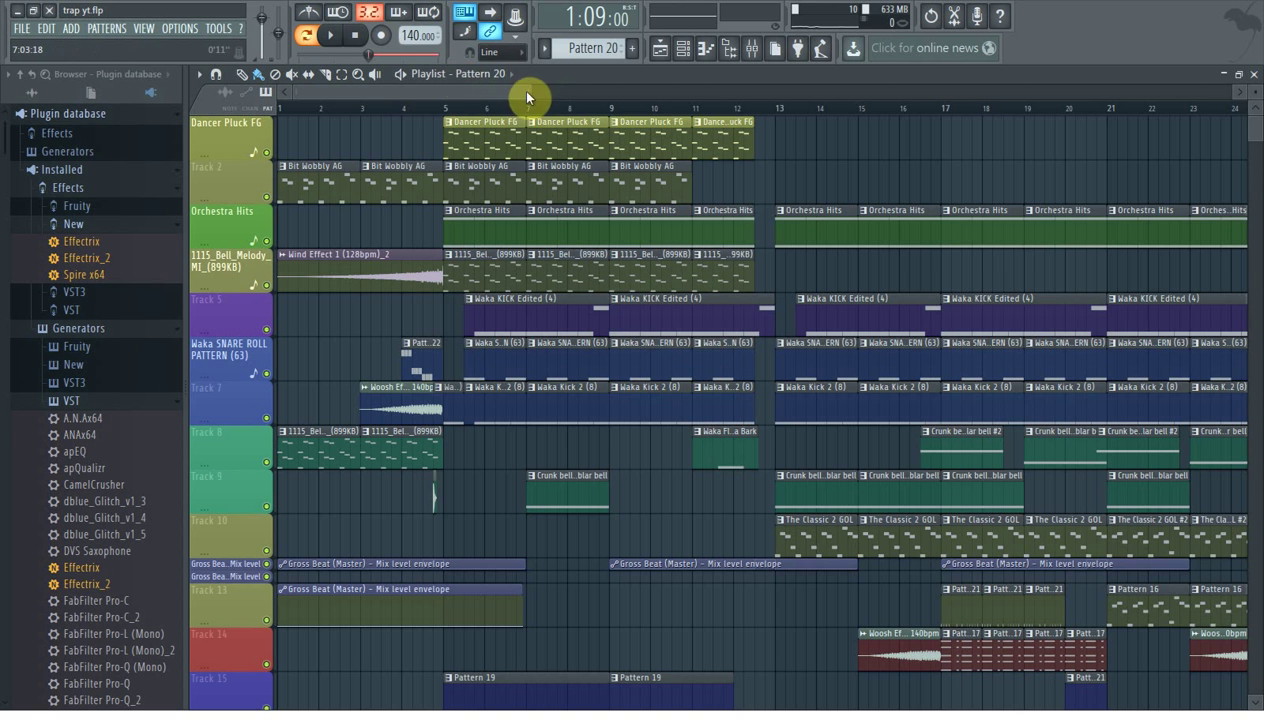
Open the first Bit Wobbly AG clip on Track 2, listen to it, view its channels in the channel rack, and stop playback.
{"action": "scroll", "coordinate": [460, 90], "scroll_direction": "up", "scroll_amount": 3}
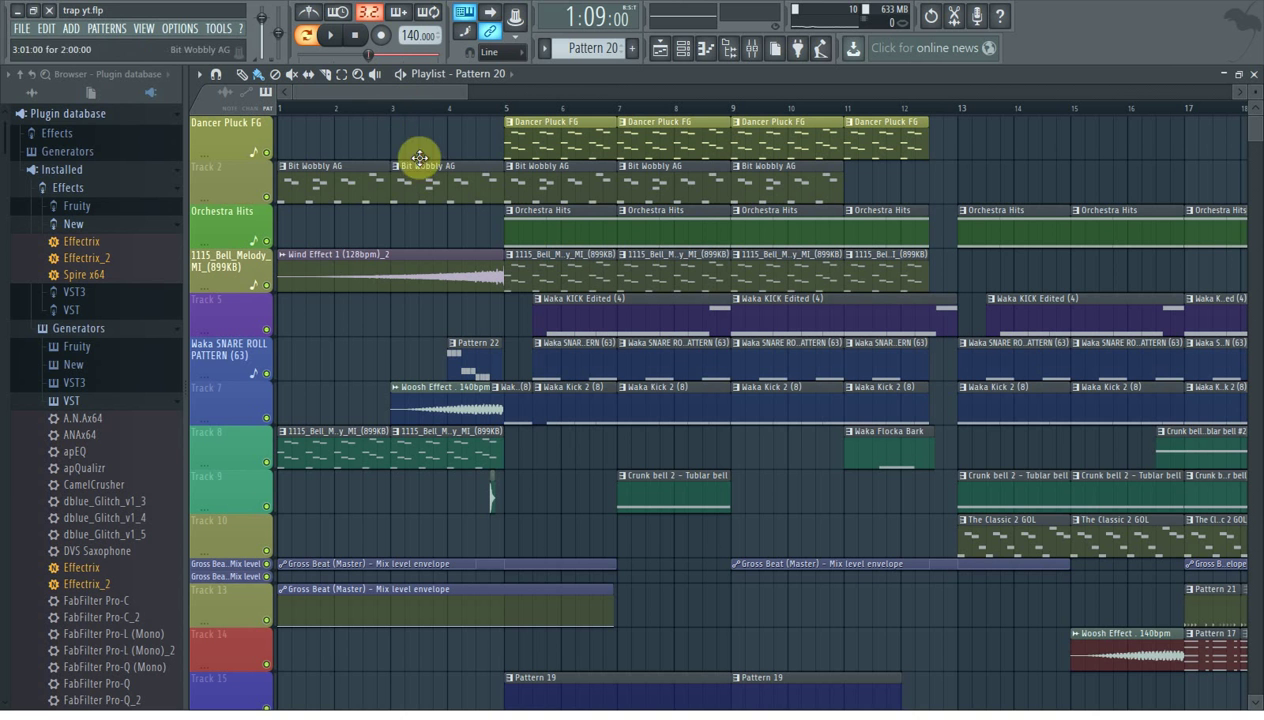
{"action": "double_click", "coordinate": [343, 167]}
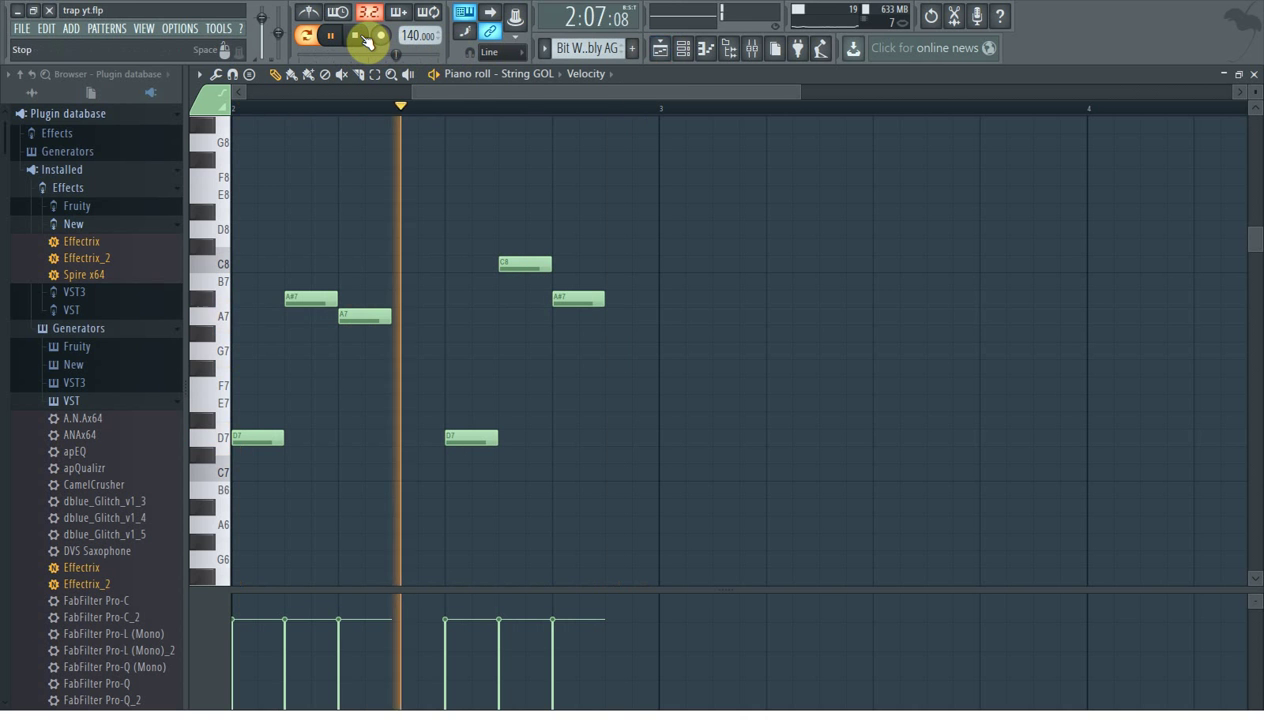
{"action": "left_click", "coordinate": [660, 52]}
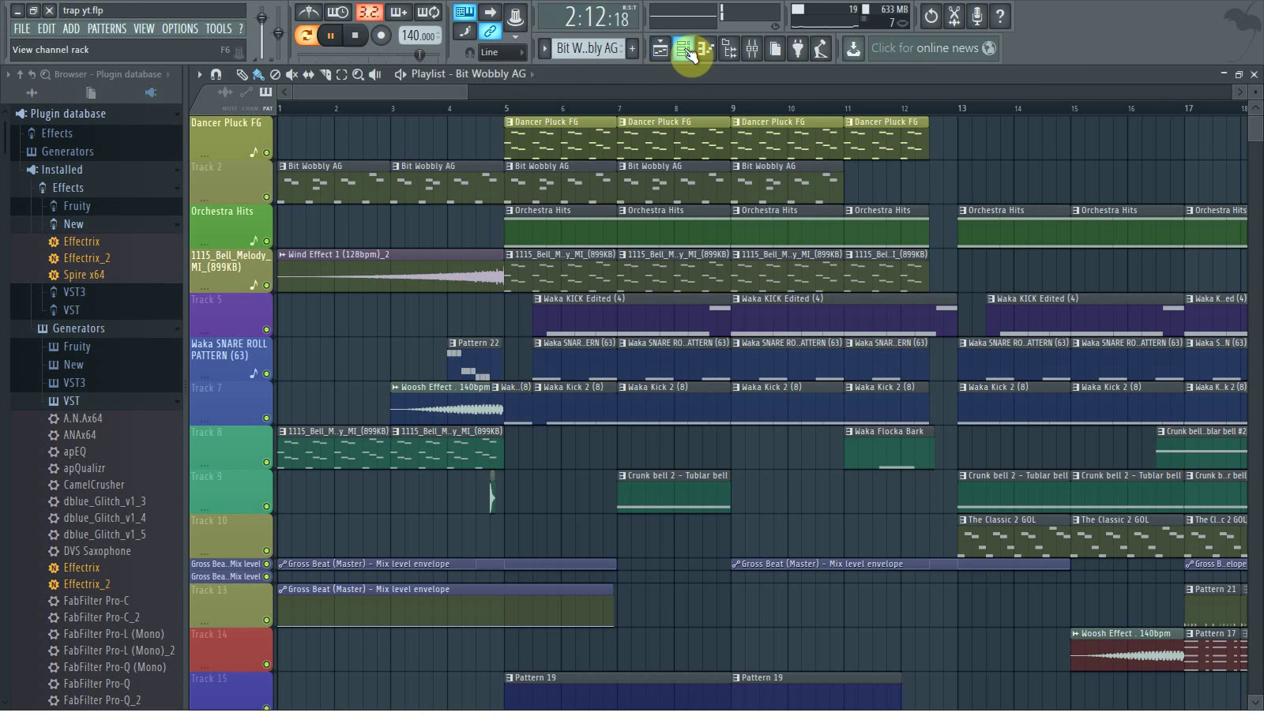
{"action": "left_click", "coordinate": [690, 52]}
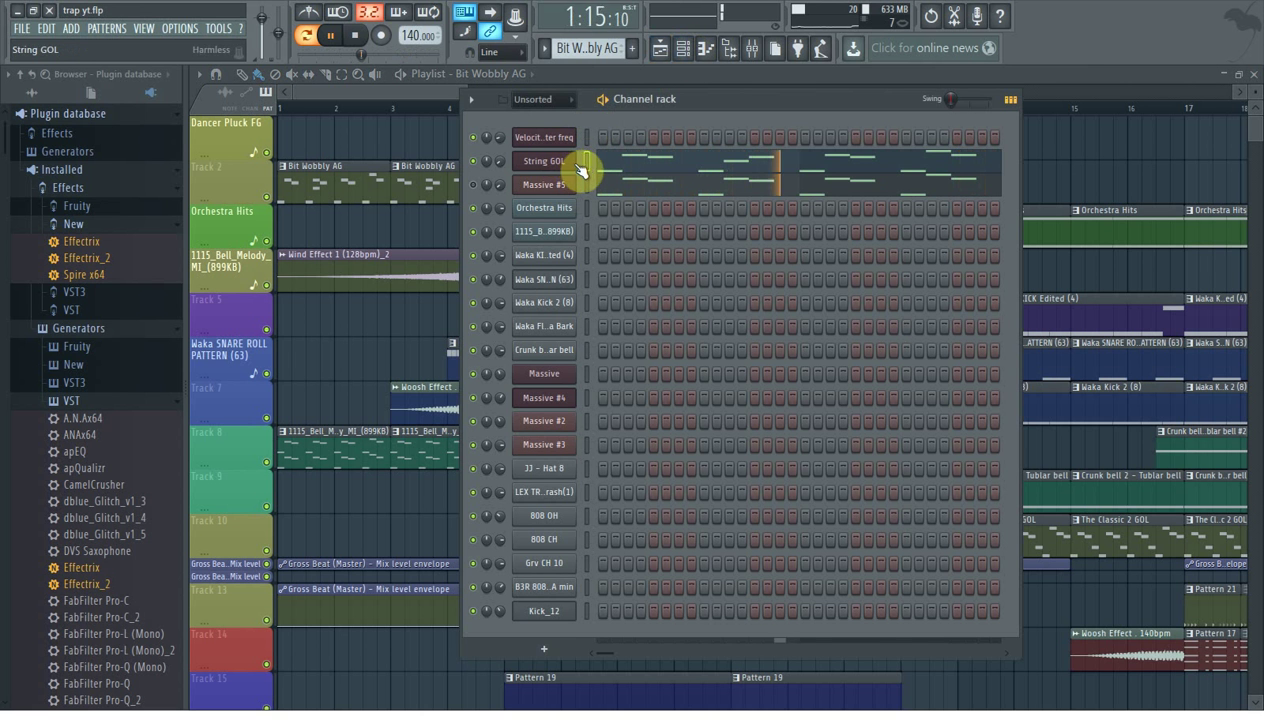
{"action": "left_click", "coordinate": [355, 36]}
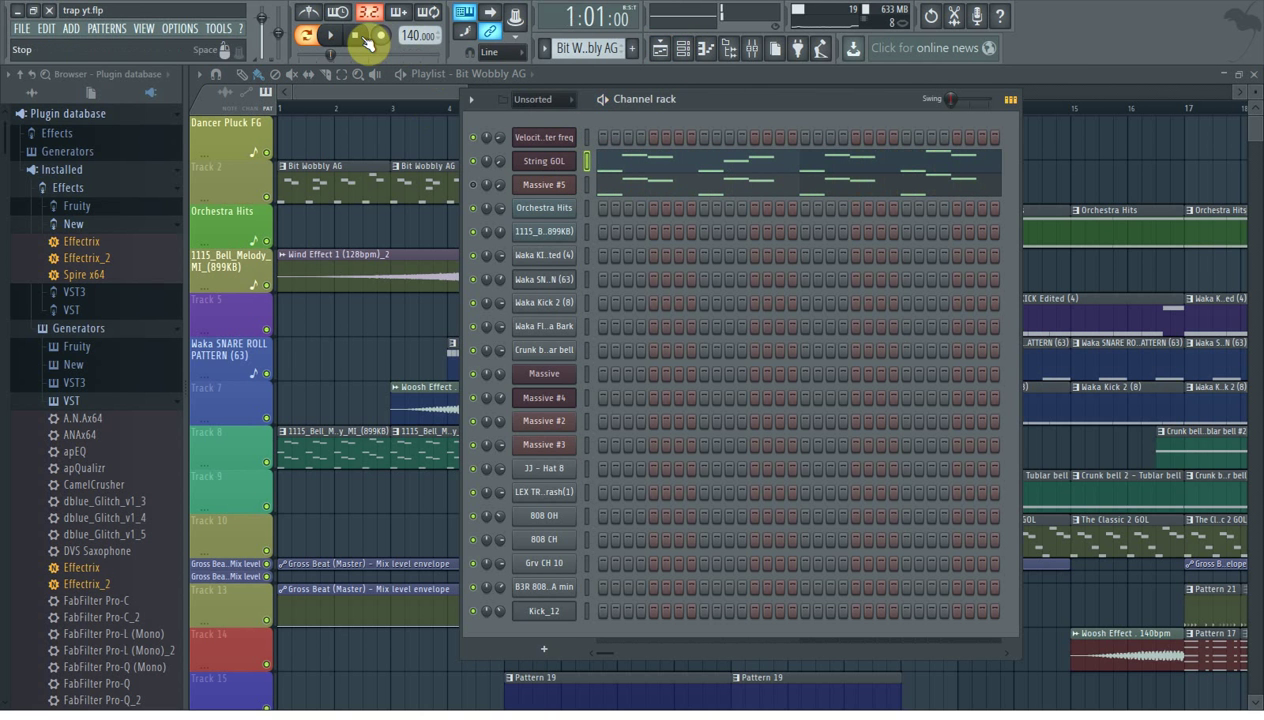
Open the String GOL channel's Harmless synth, examine its settings, and show the plugin's credits screen.
{"action": "left_click", "coordinate": [553, 163]}
{"action": "left_click_drag", "start_coordinate": [477, 108], "coordinate": [522, 104]}
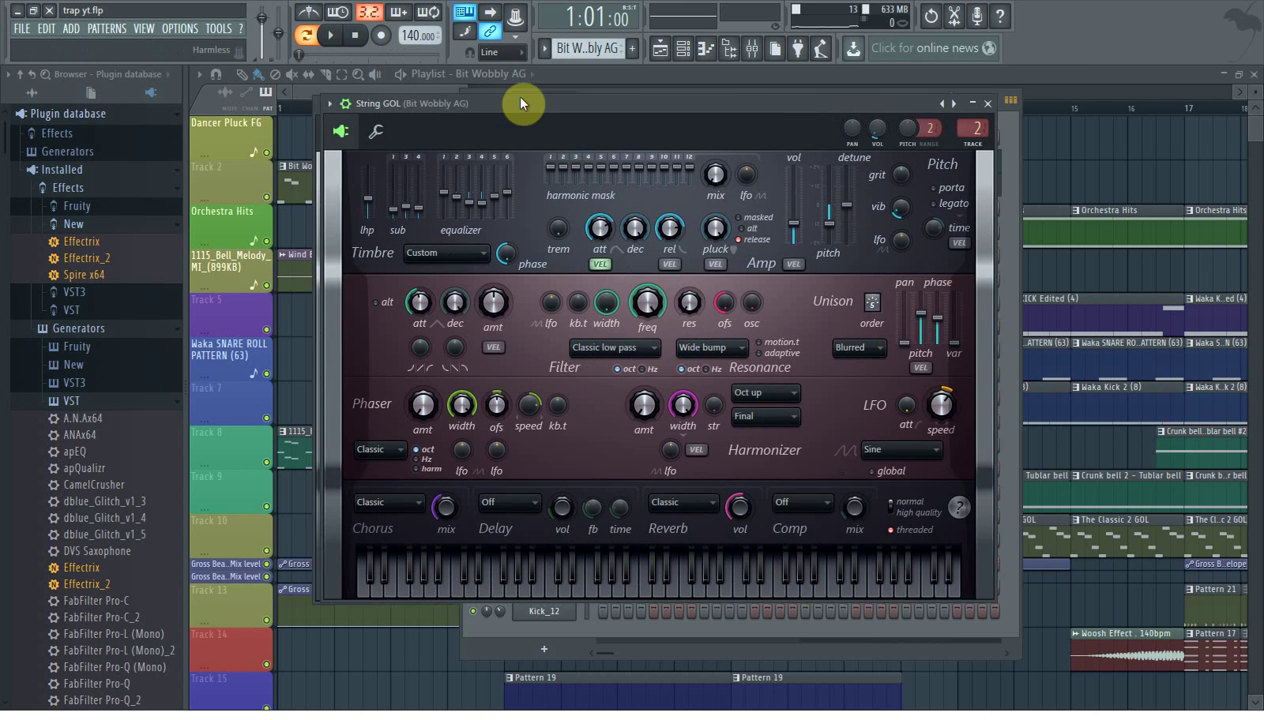
{"action": "left_click", "coordinate": [978, 505]}
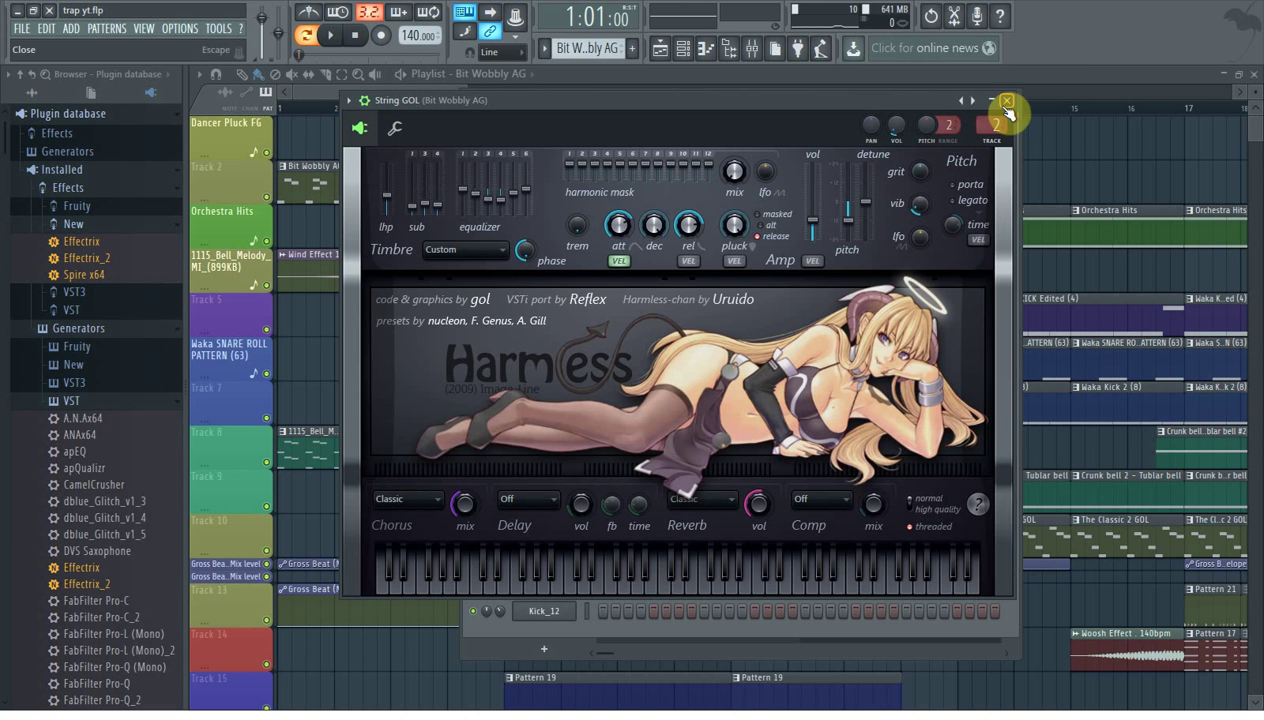
Close the String GOL synth, examine the Massive #5 patch, and audition its layer in the pattern by unmuting and re-muting the channel.
{"action": "left_click", "coordinate": [980, 505]}
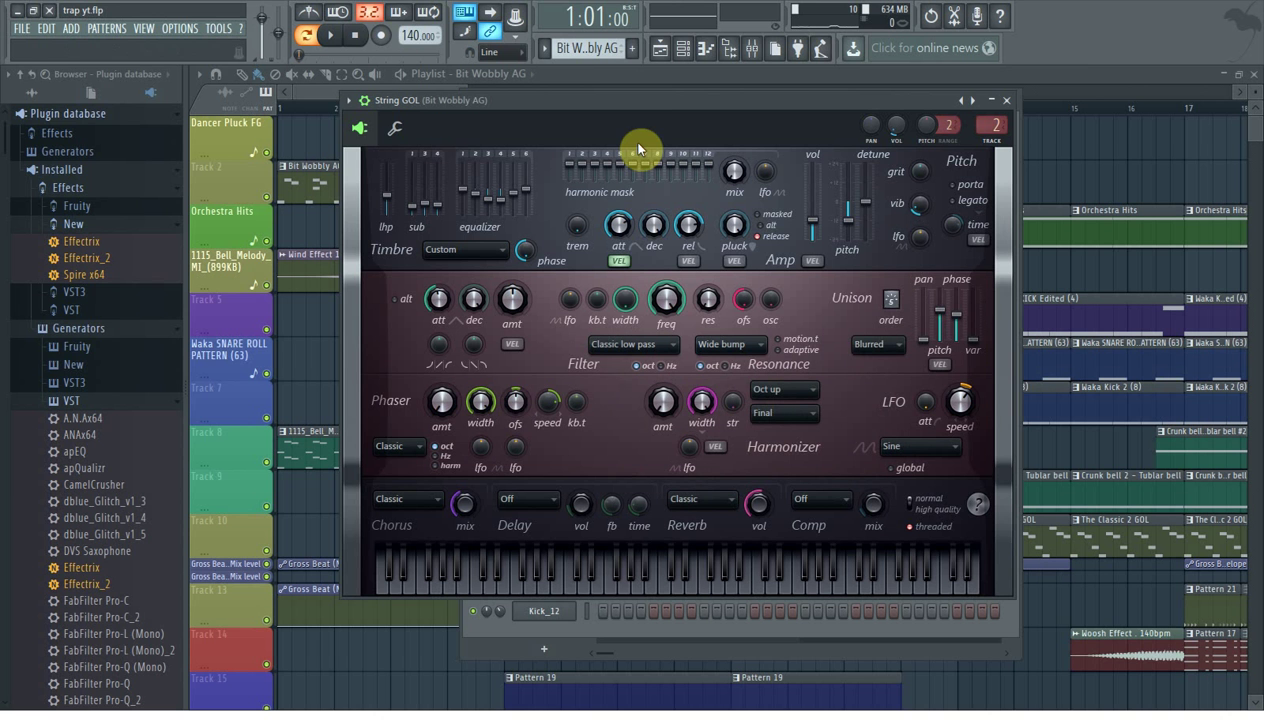
{"action": "left_click", "coordinate": [1007, 102]}
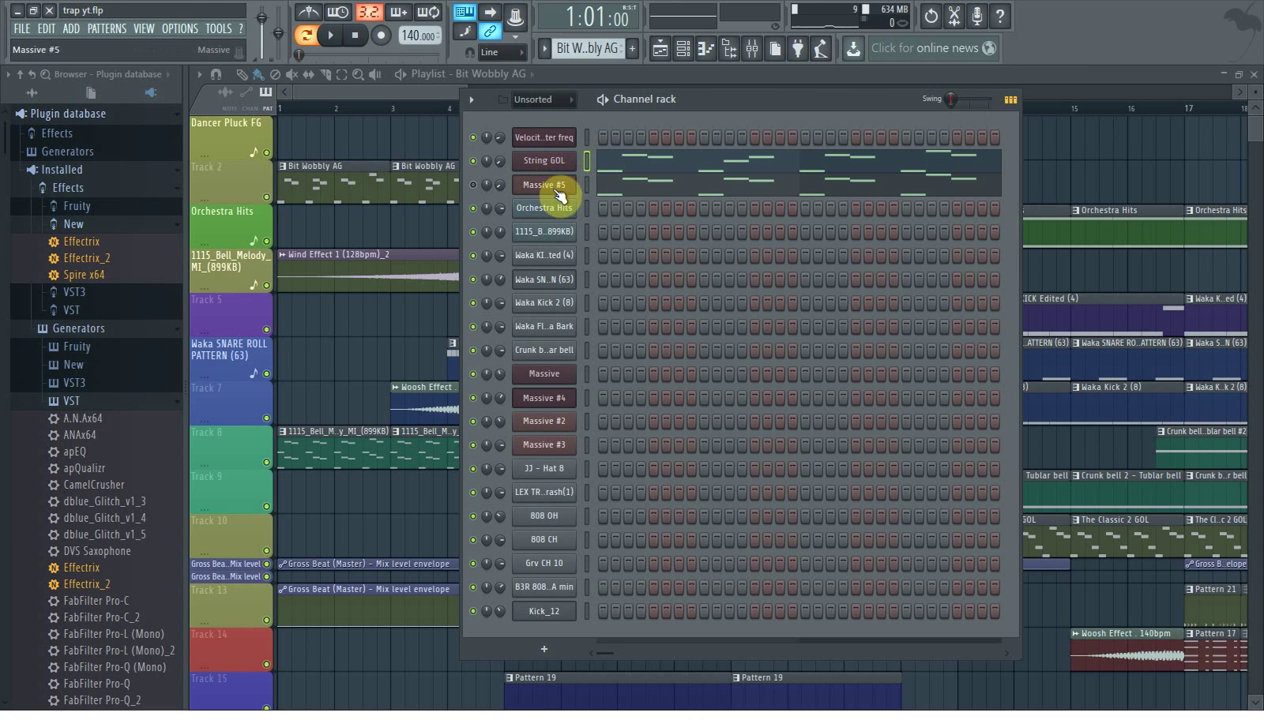
{"action": "left_click", "coordinate": [474, 185]}
{"action": "left_click", "coordinate": [563, 187]}
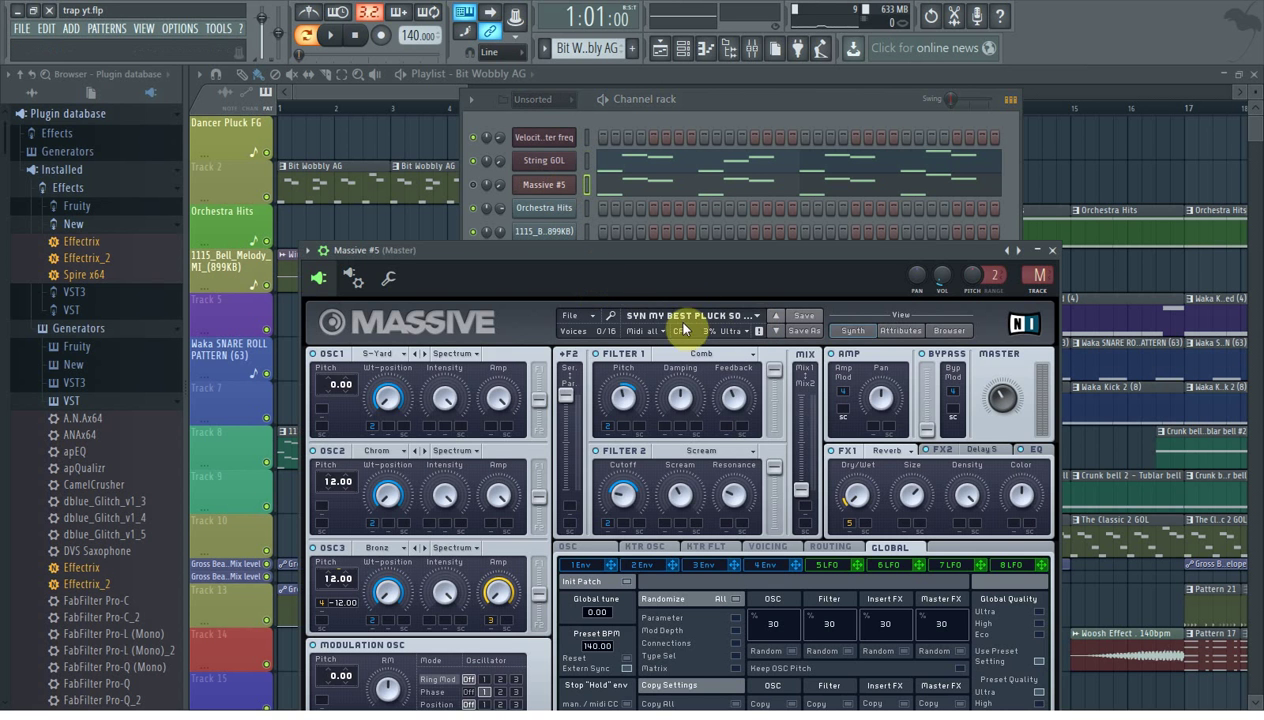
{"action": "left_click", "coordinate": [1052, 251]}
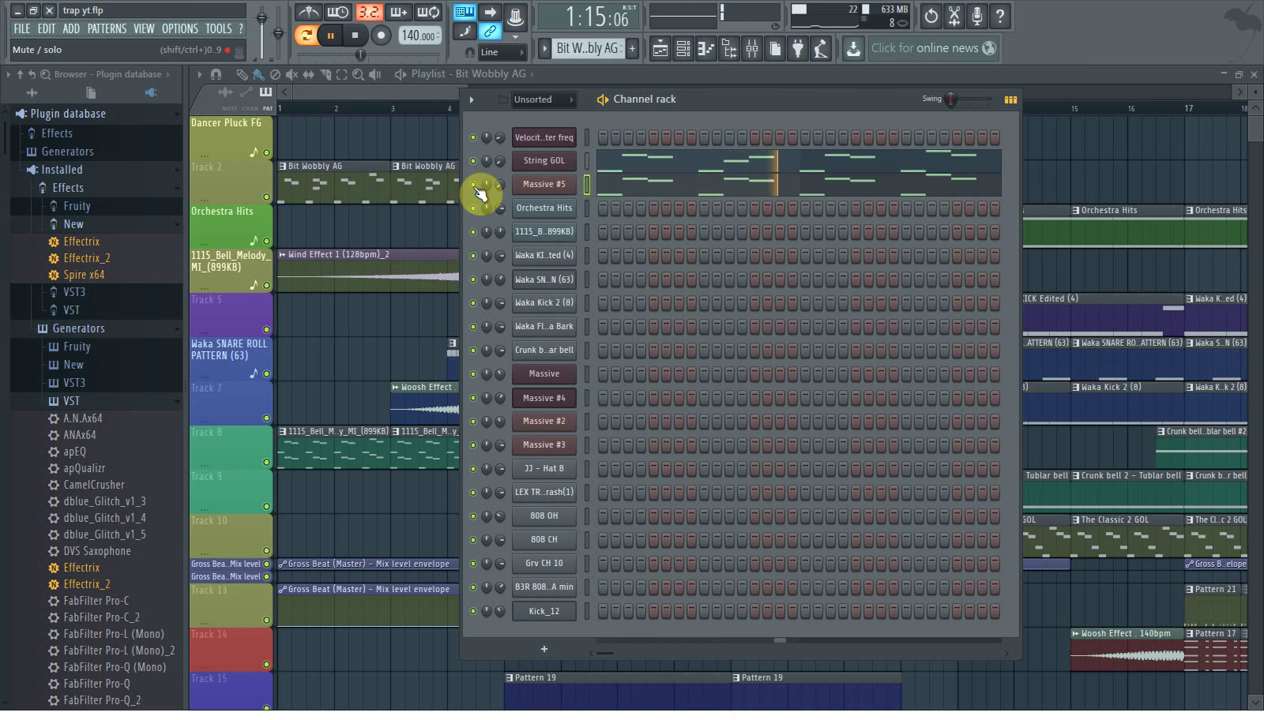
{"action": "left_click", "coordinate": [474, 185]}
{"action": "left_click", "coordinate": [355, 35]}
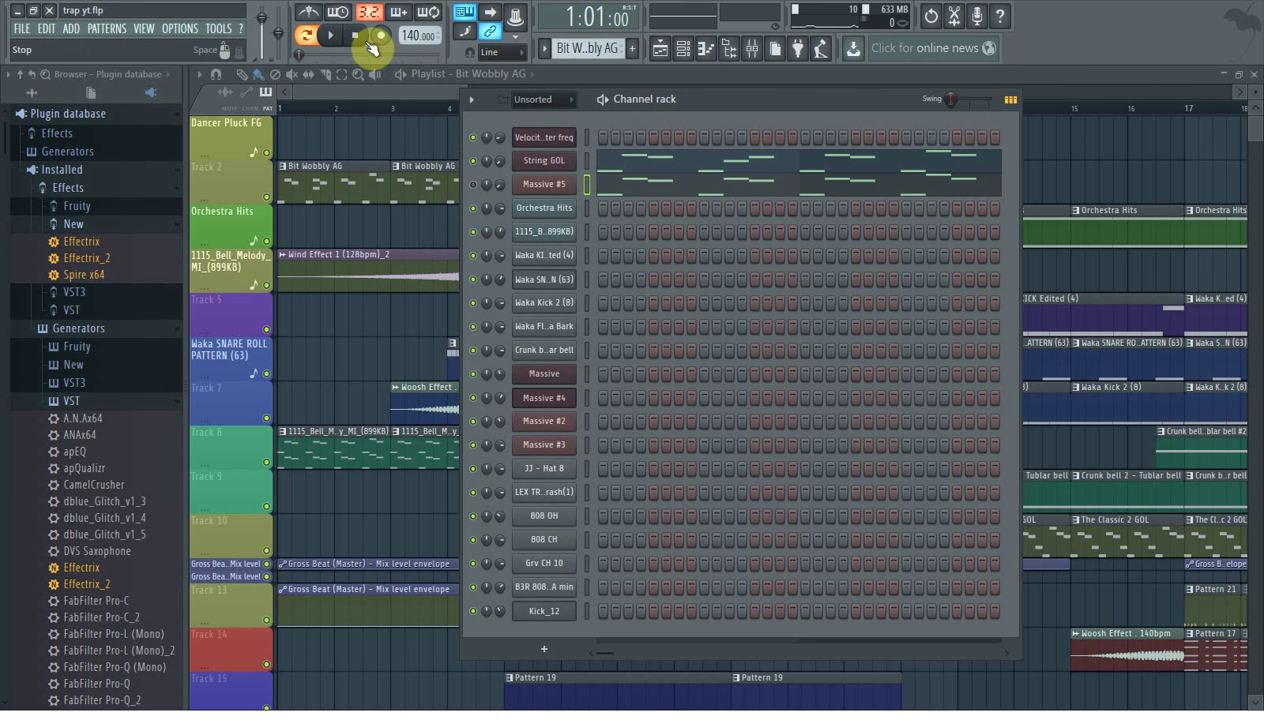
Play the pattern with the mixer open, check the Bit Wobbly AG track's effects and level, and stop playback.
{"action": "left_click", "coordinate": [752, 47]}
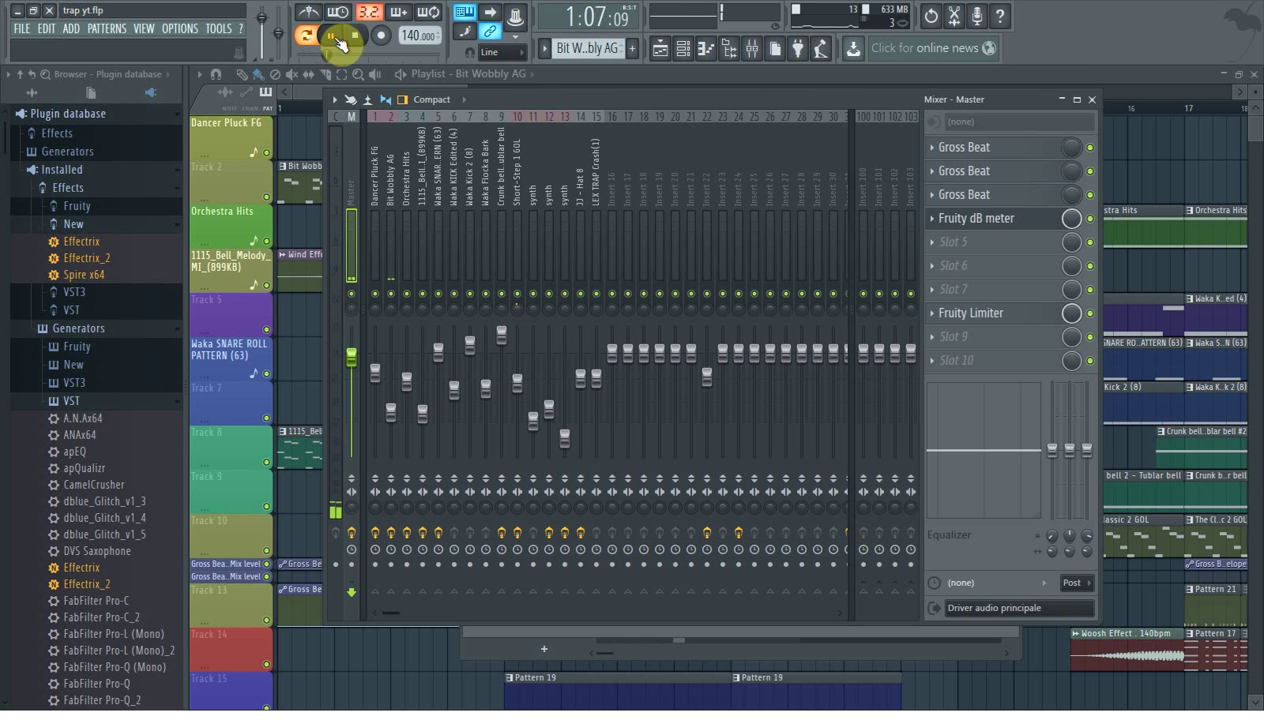
{"action": "left_click", "coordinate": [392, 165]}
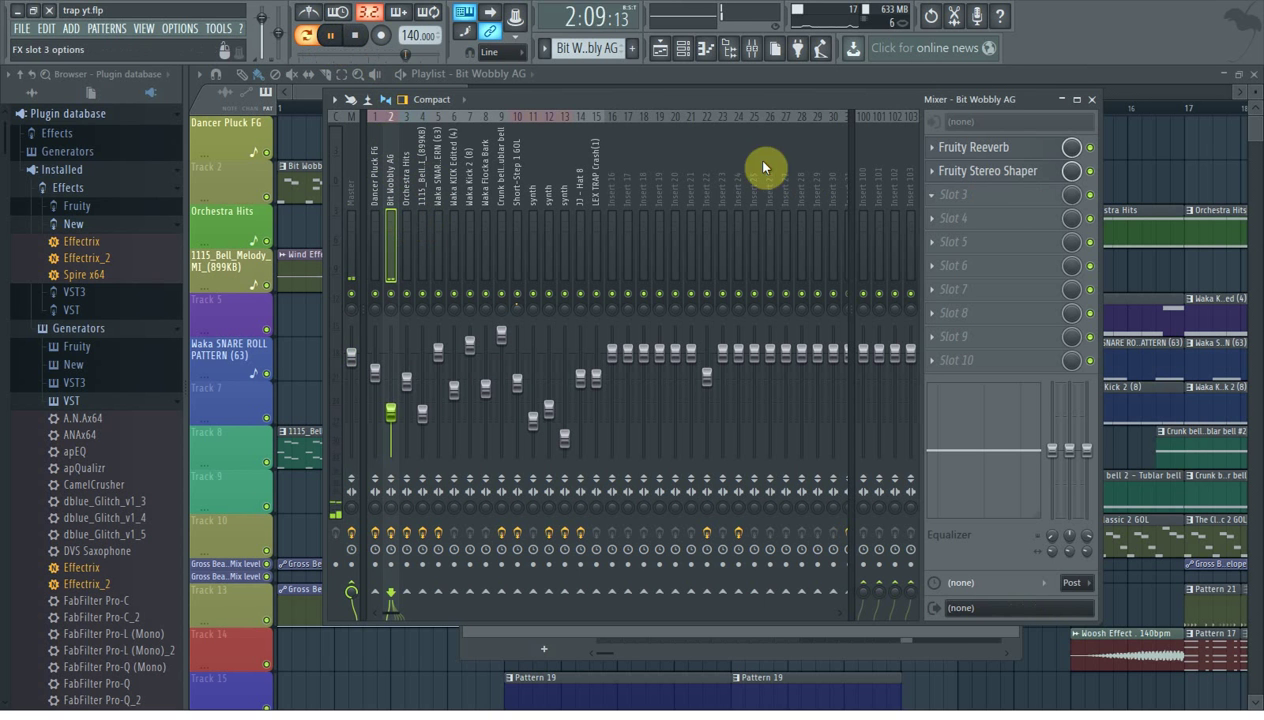
{"action": "left_click", "coordinate": [355, 35]}
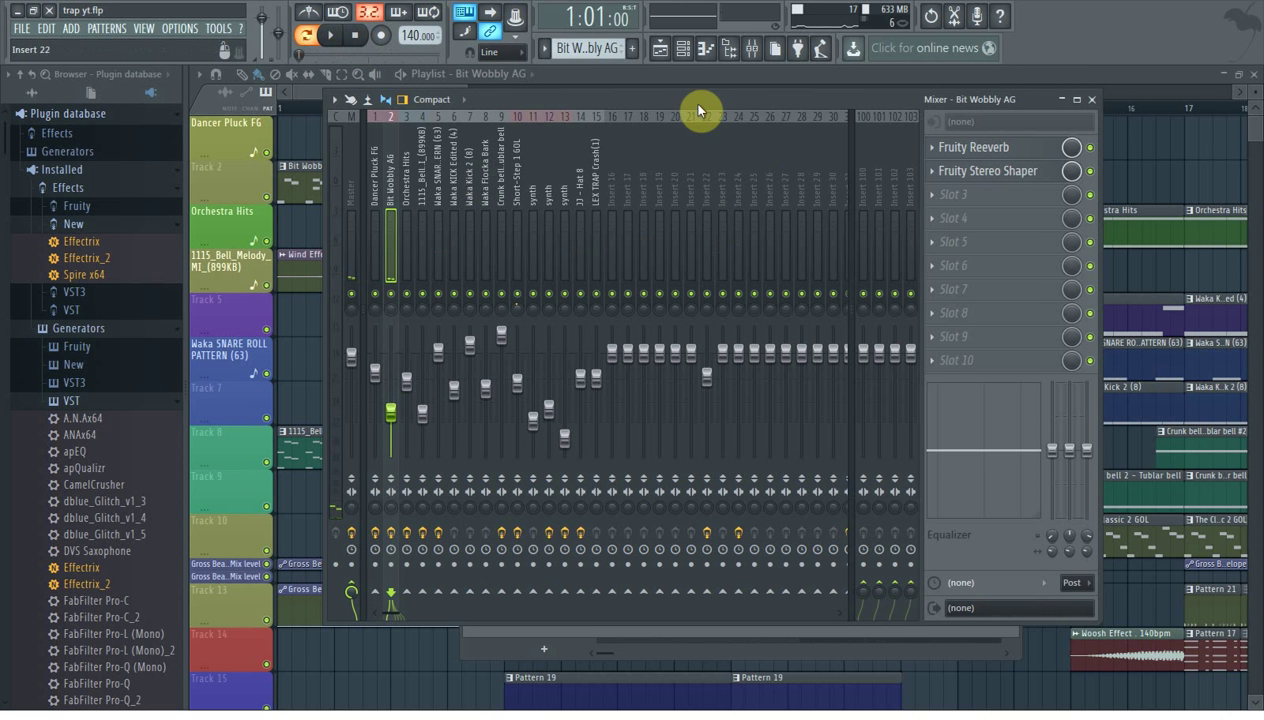
{"action": "left_click_drag", "start_coordinate": [698, 106], "coordinate": [701, 101]}
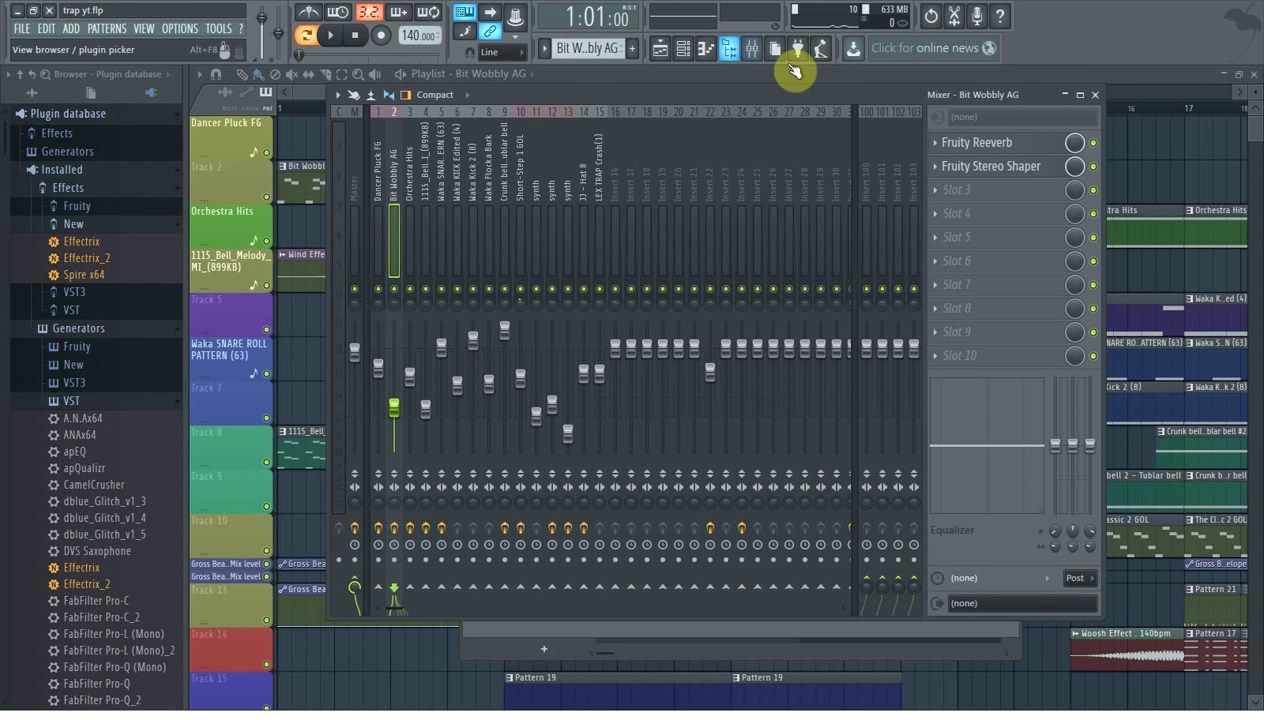
{"action": "left_click", "coordinate": [991, 170]}
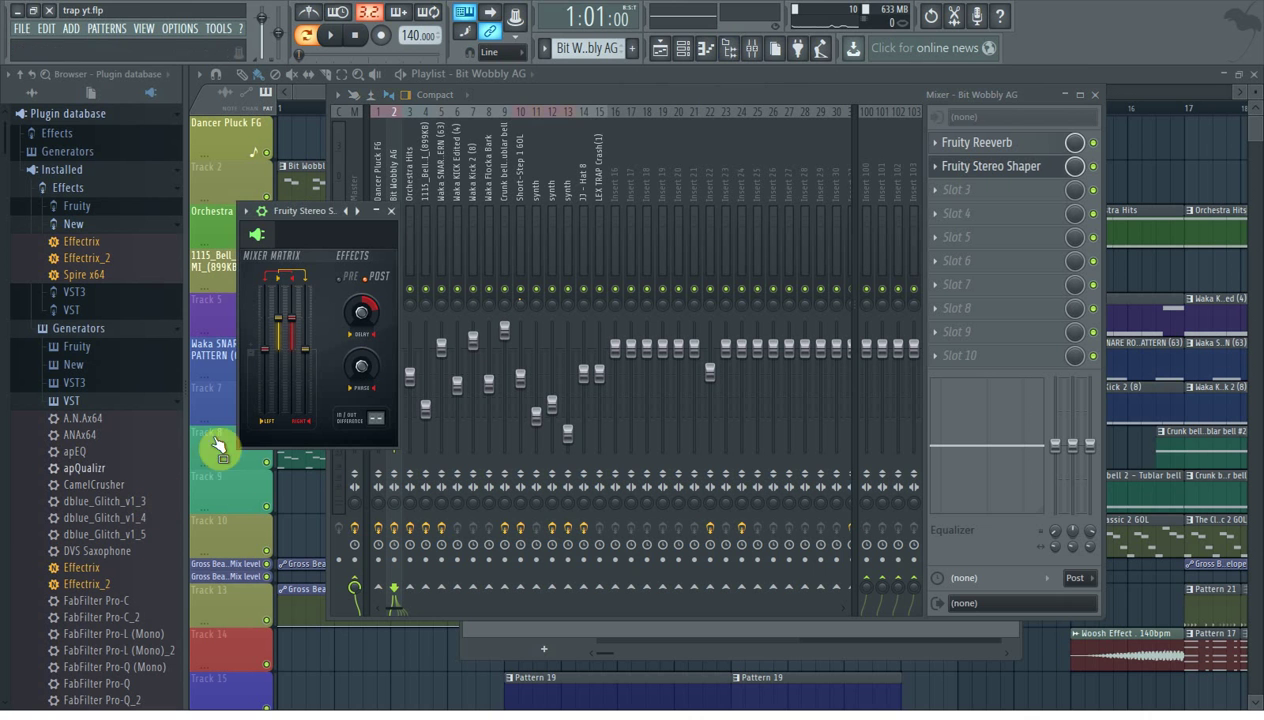
{"action": "left_click_drag", "start_coordinate": [302, 211], "coordinate": [333, 214]}
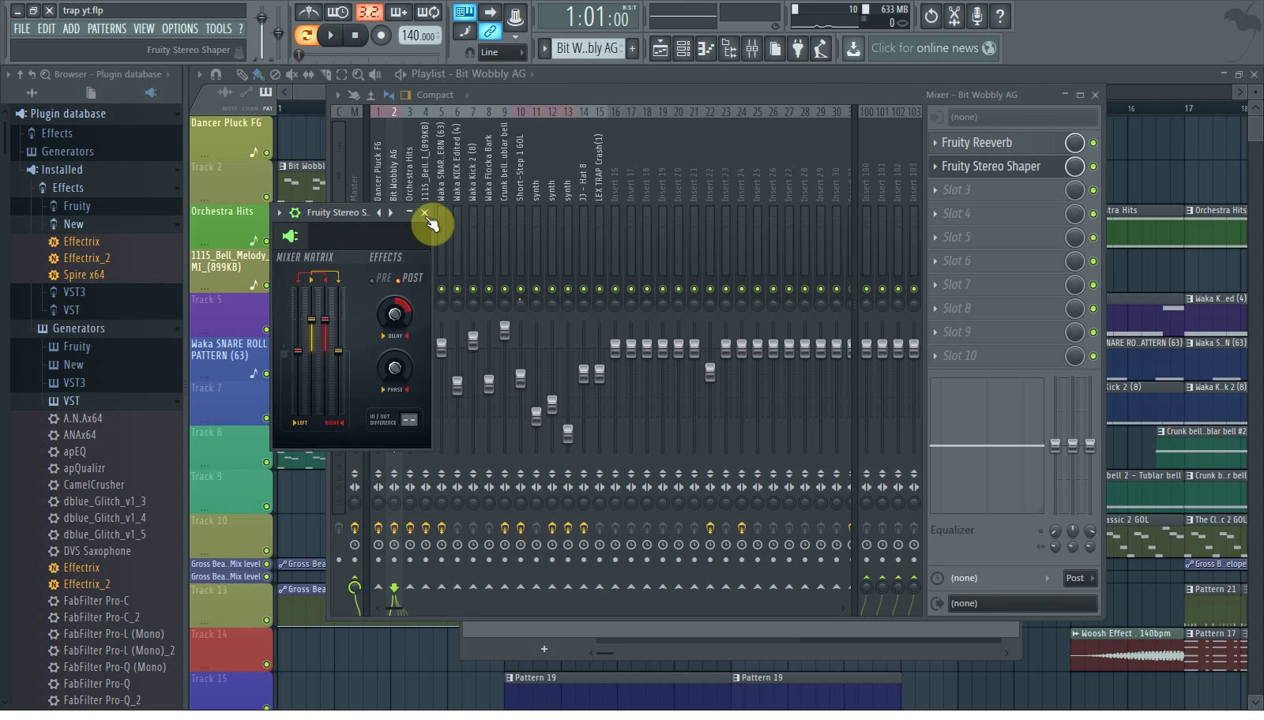
{"action": "left_click_drag", "start_coordinate": [325, 301], "coordinate": [327, 327]}
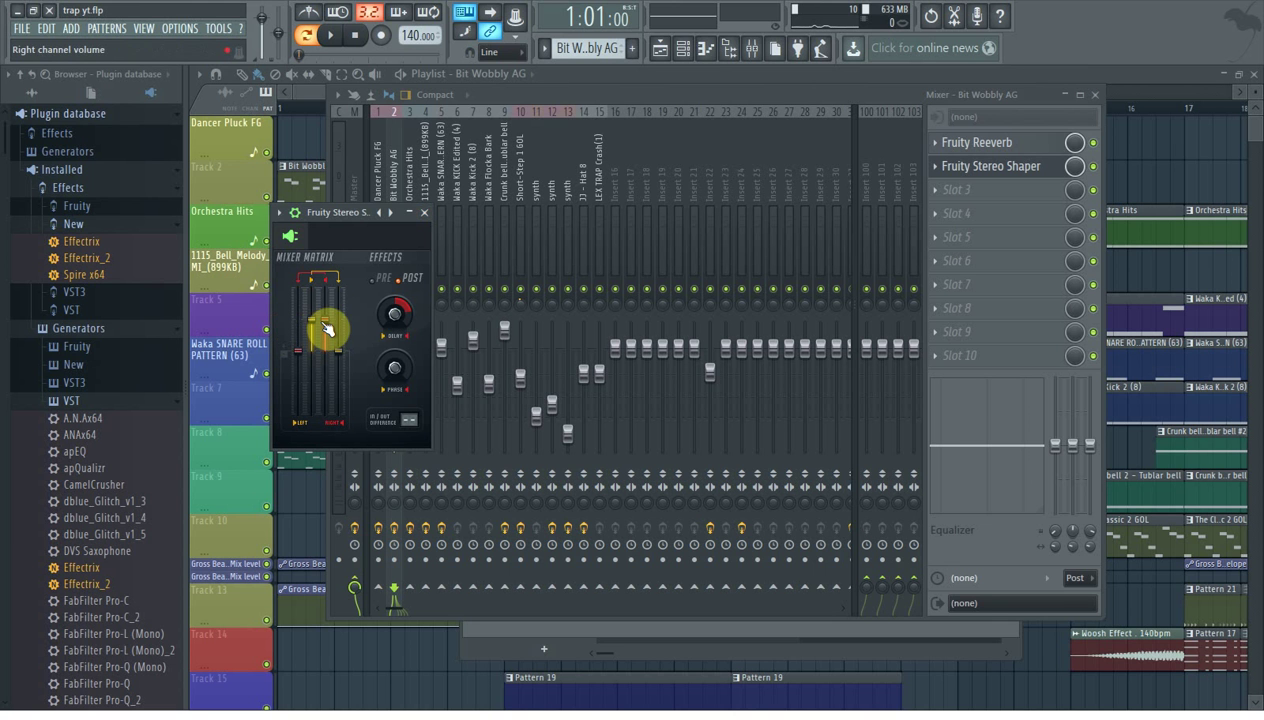
{"action": "left_click", "coordinate": [425, 212]}
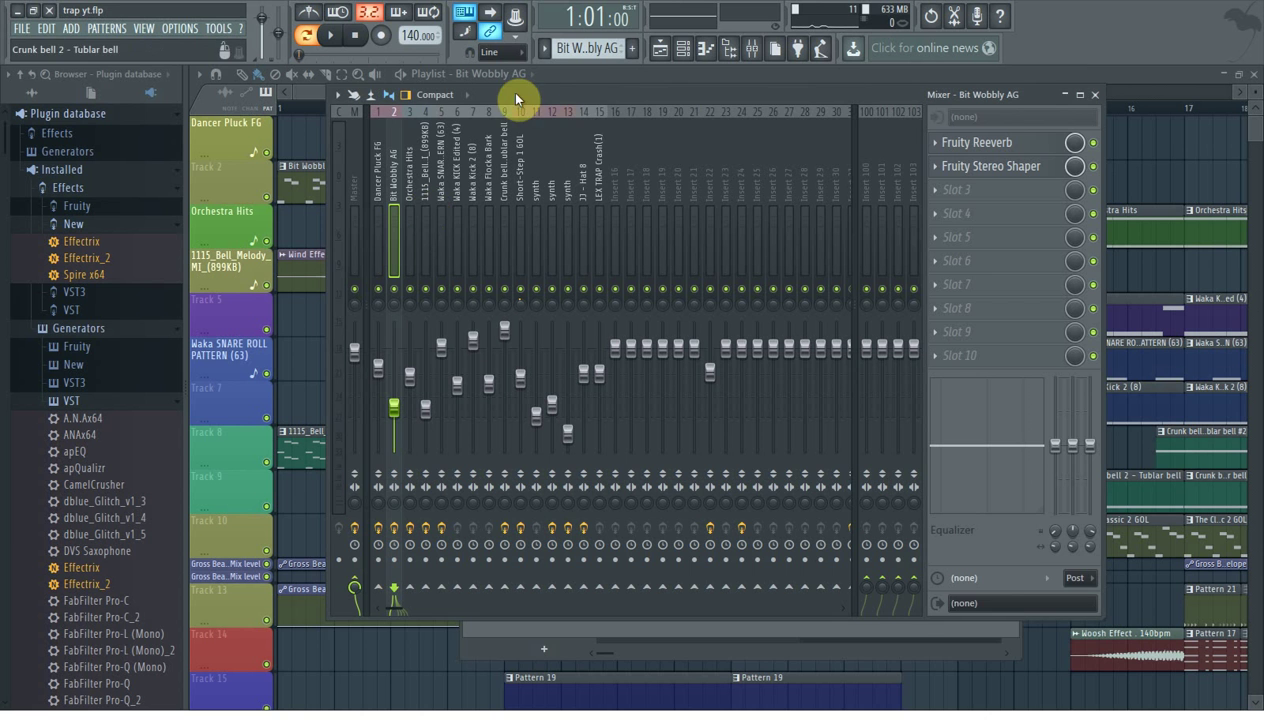
{"action": "left_click_drag", "start_coordinate": [509, 93], "coordinate": [514, 141]}
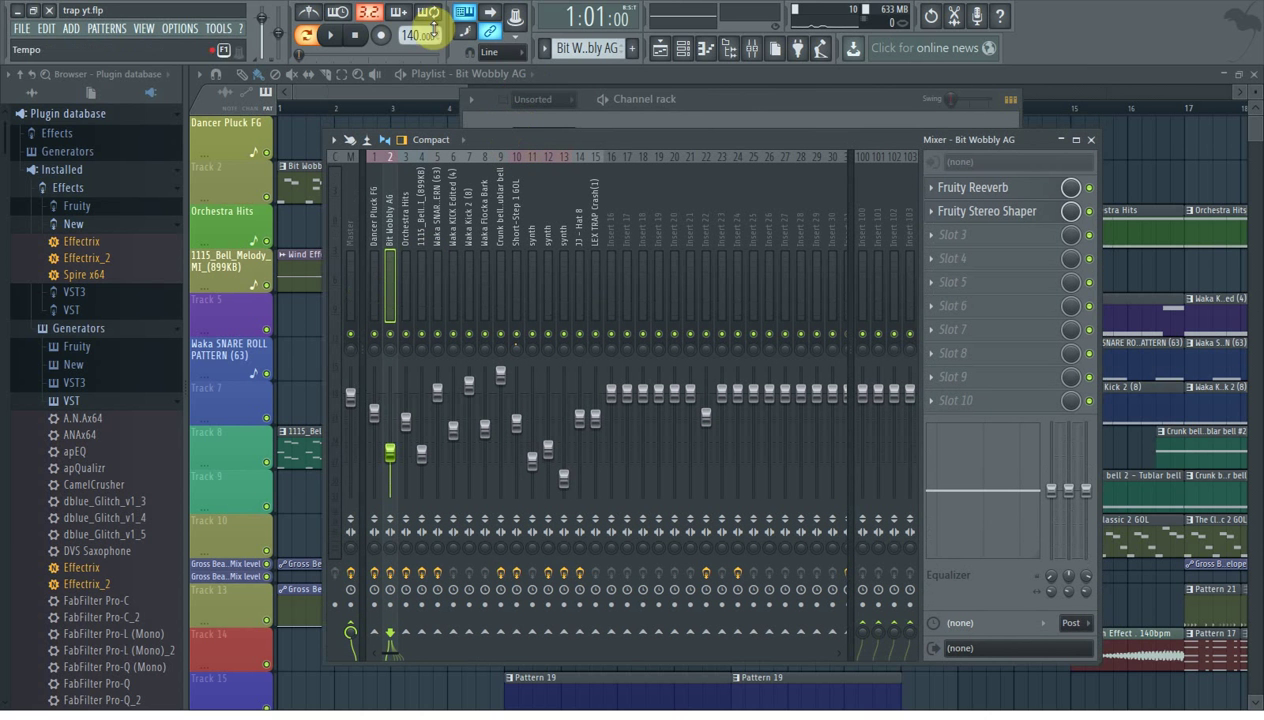
Return to the playlist, open the first 1115_Bell_Melody clip on Track 8 in the piano roll, and listen to its notes.
{"action": "left_click", "coordinate": [664, 50]}
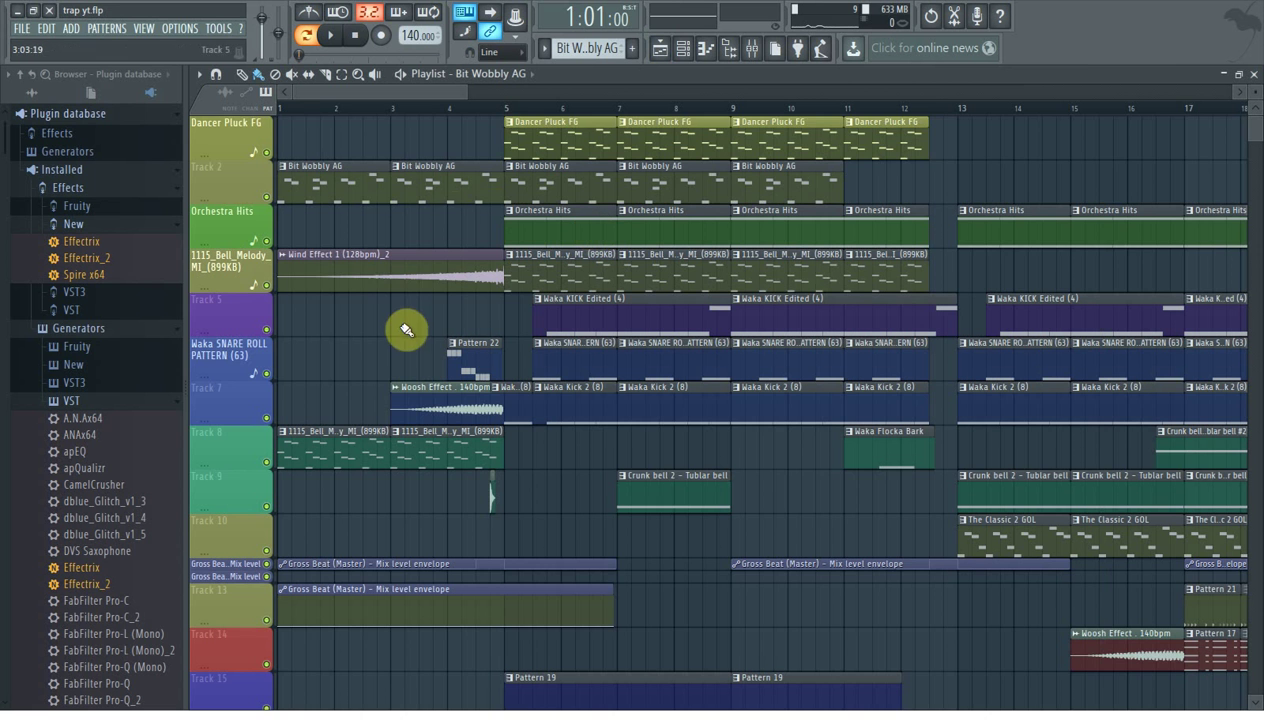
{"action": "scroll", "coordinate": [400, 335], "scroll_direction": "down", "scroll_amount": 1}
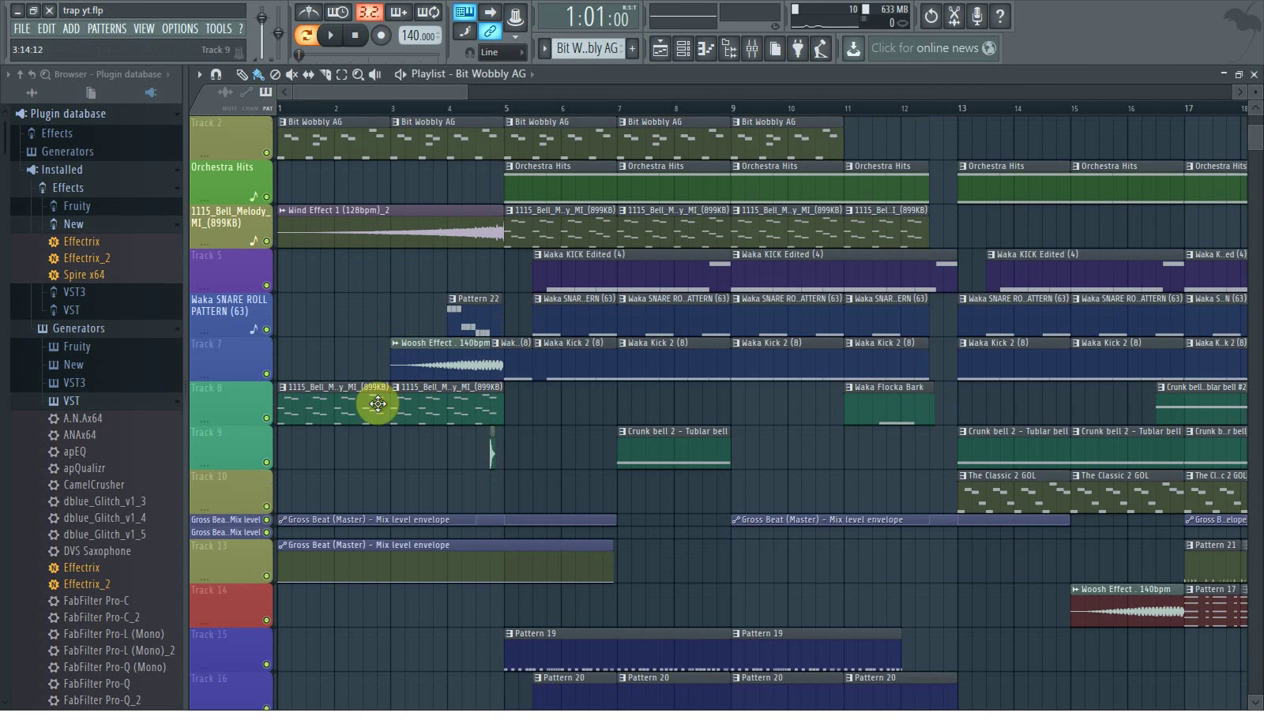
{"action": "double_click", "coordinate": [328, 391]}
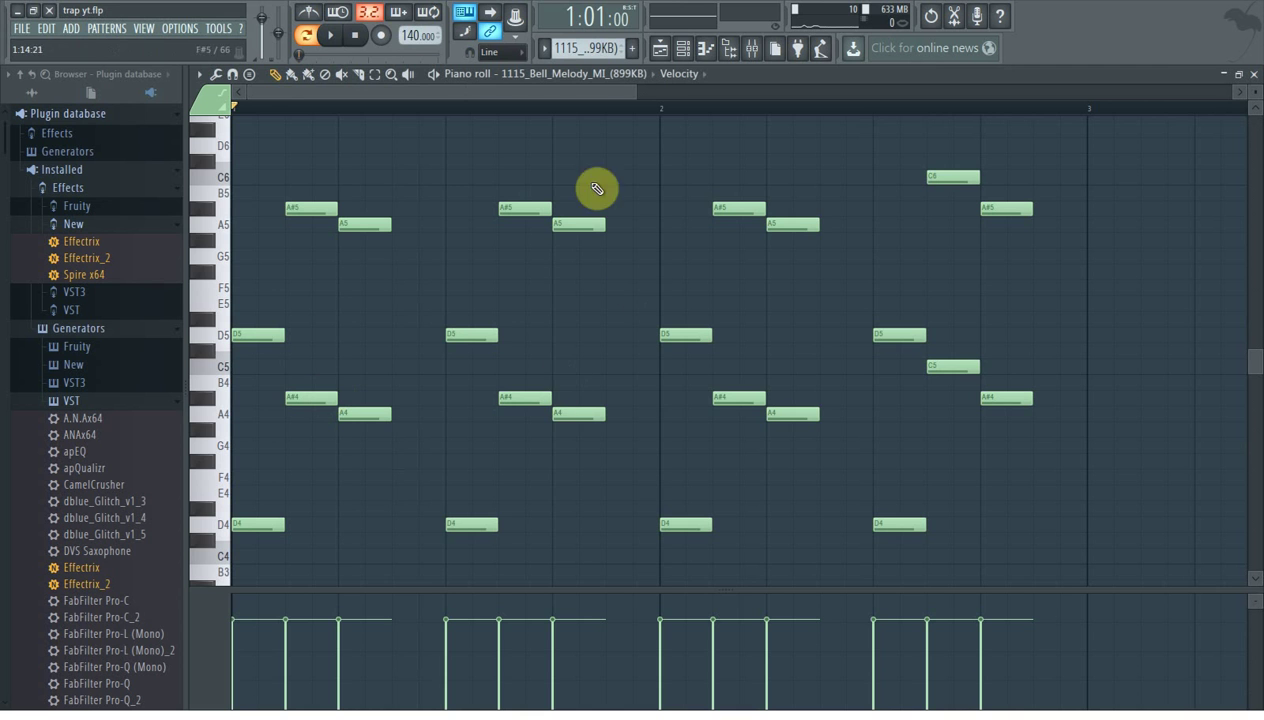
{"action": "left_click", "coordinate": [331, 36]}
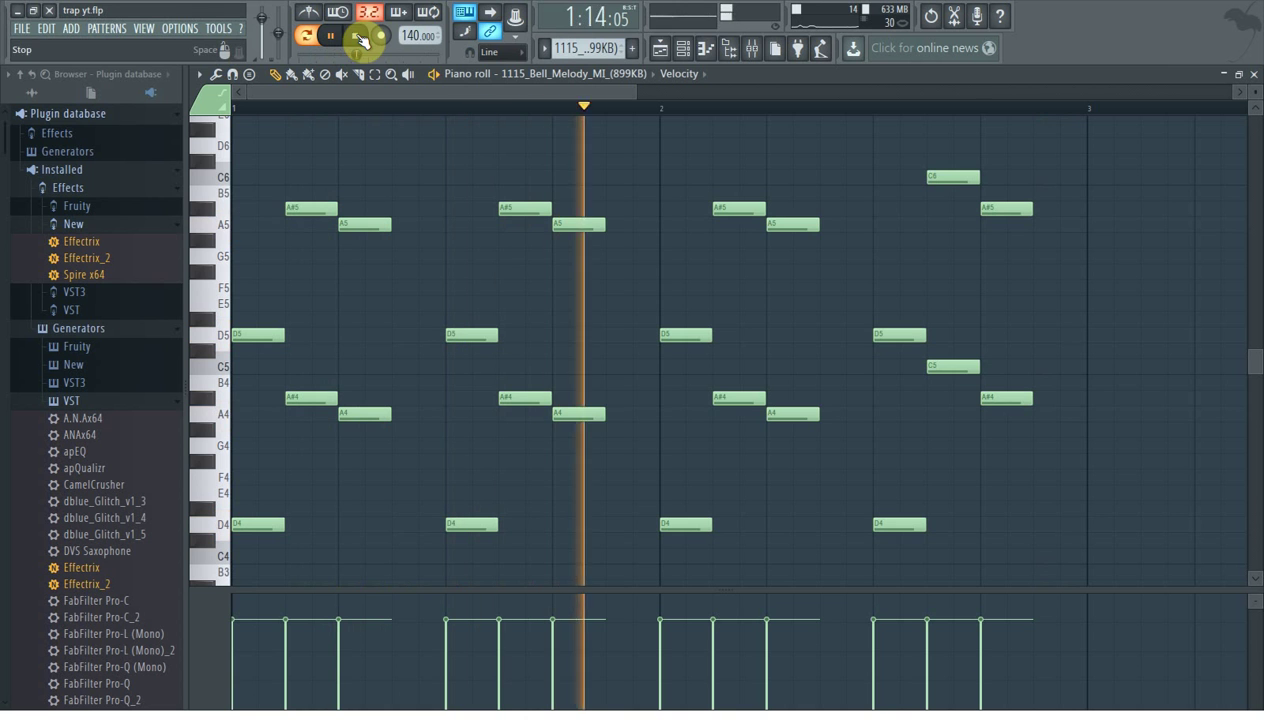
{"action": "left_click", "coordinate": [360, 37]}
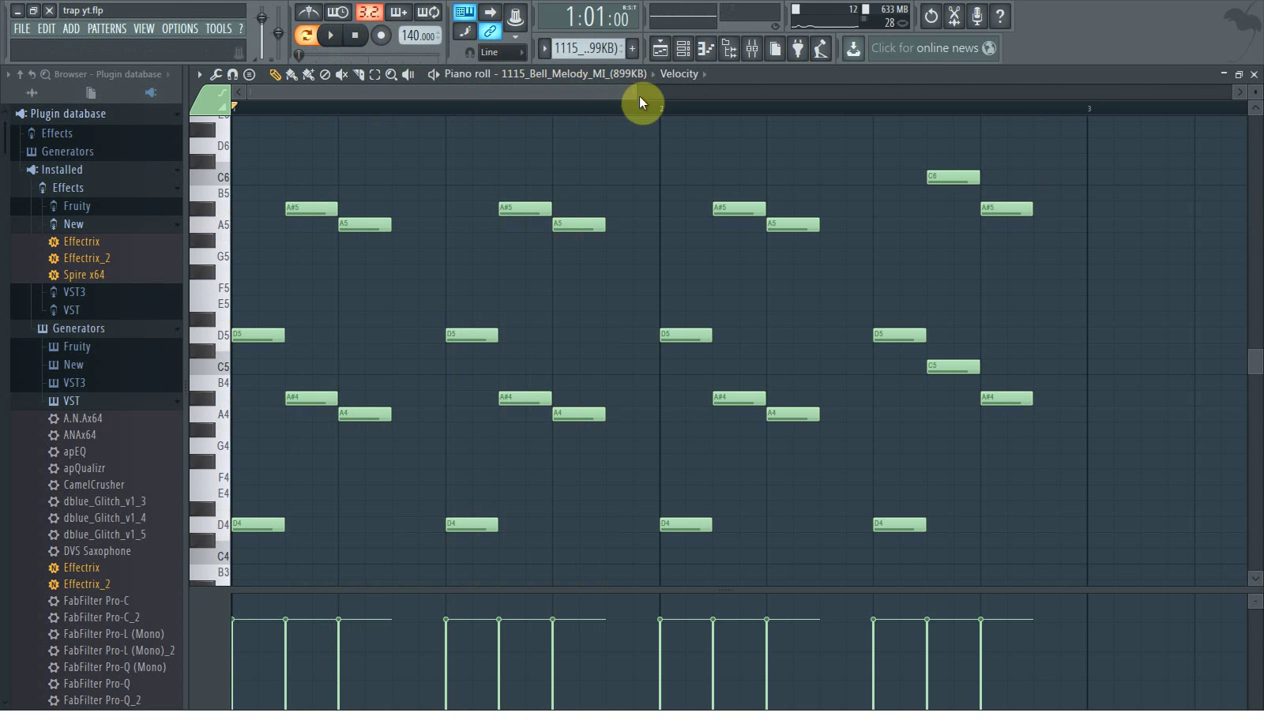
Examine the 1115_Bell_Melody channel's Soundfont Player settings from the channel rack, and close the plugin.
{"action": "left_click", "coordinate": [680, 50]}
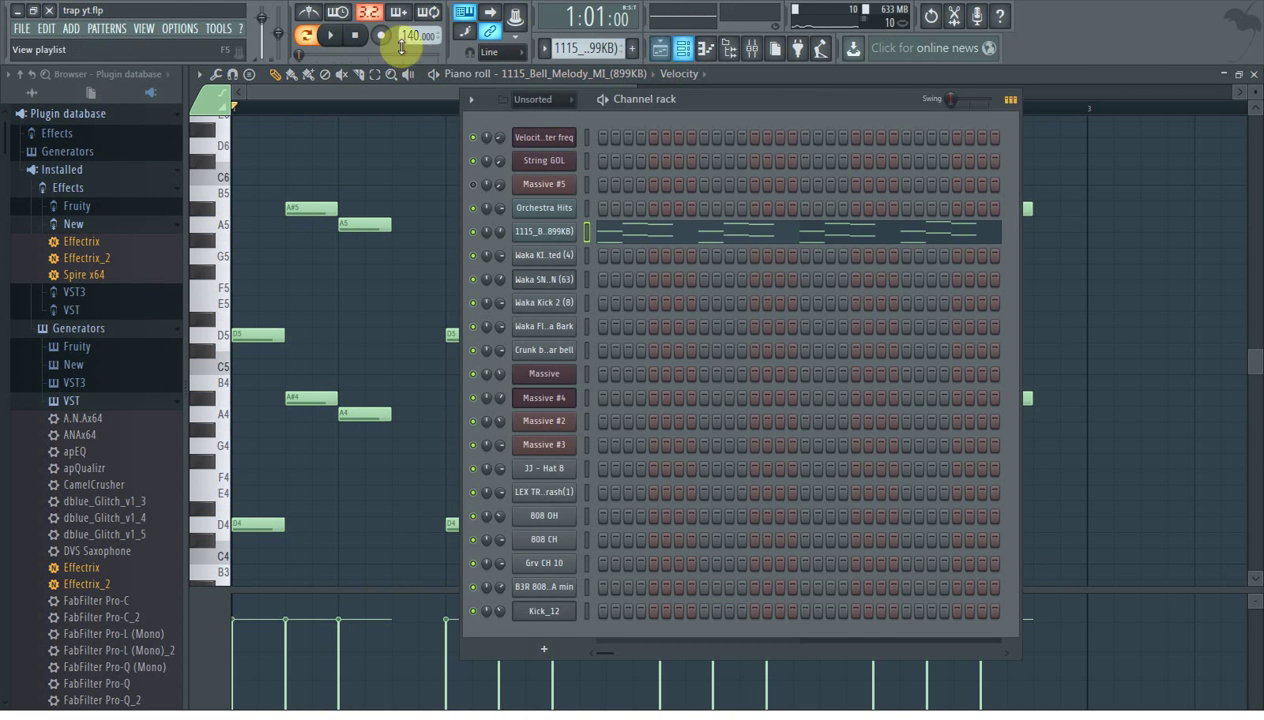
{"action": "left_click", "coordinate": [540, 235]}
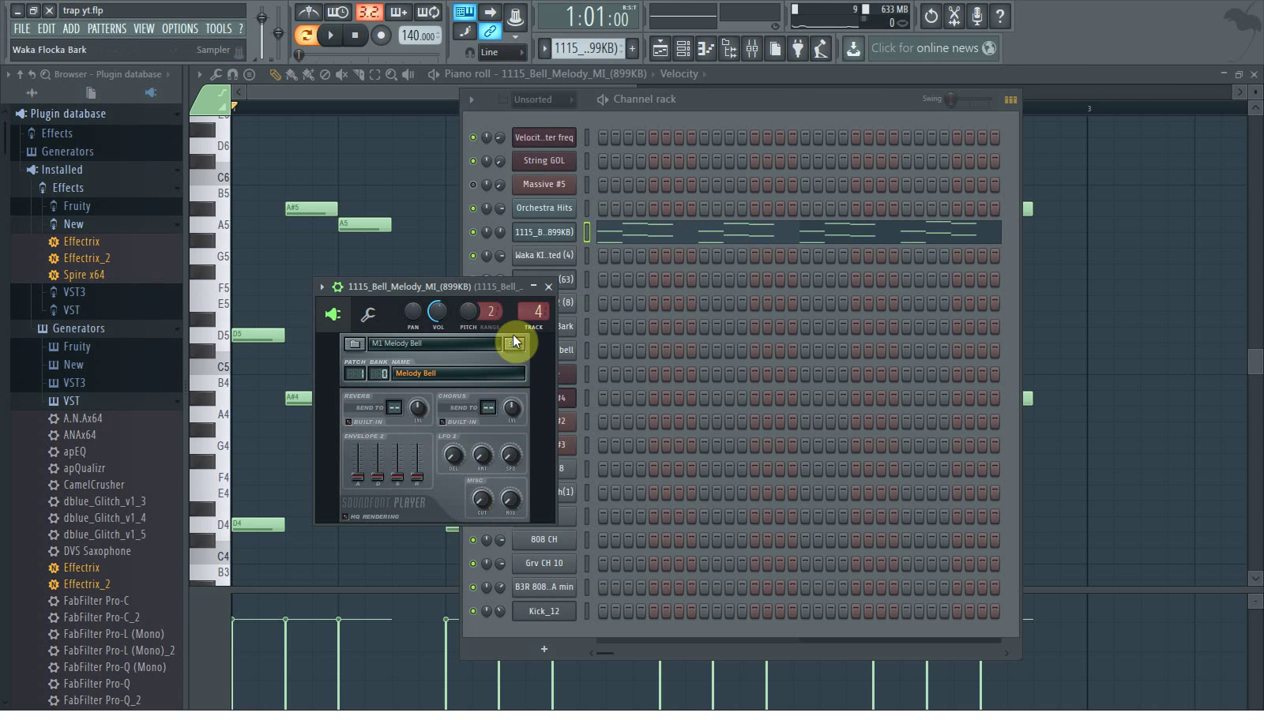
{"action": "left_click", "coordinate": [549, 287]}
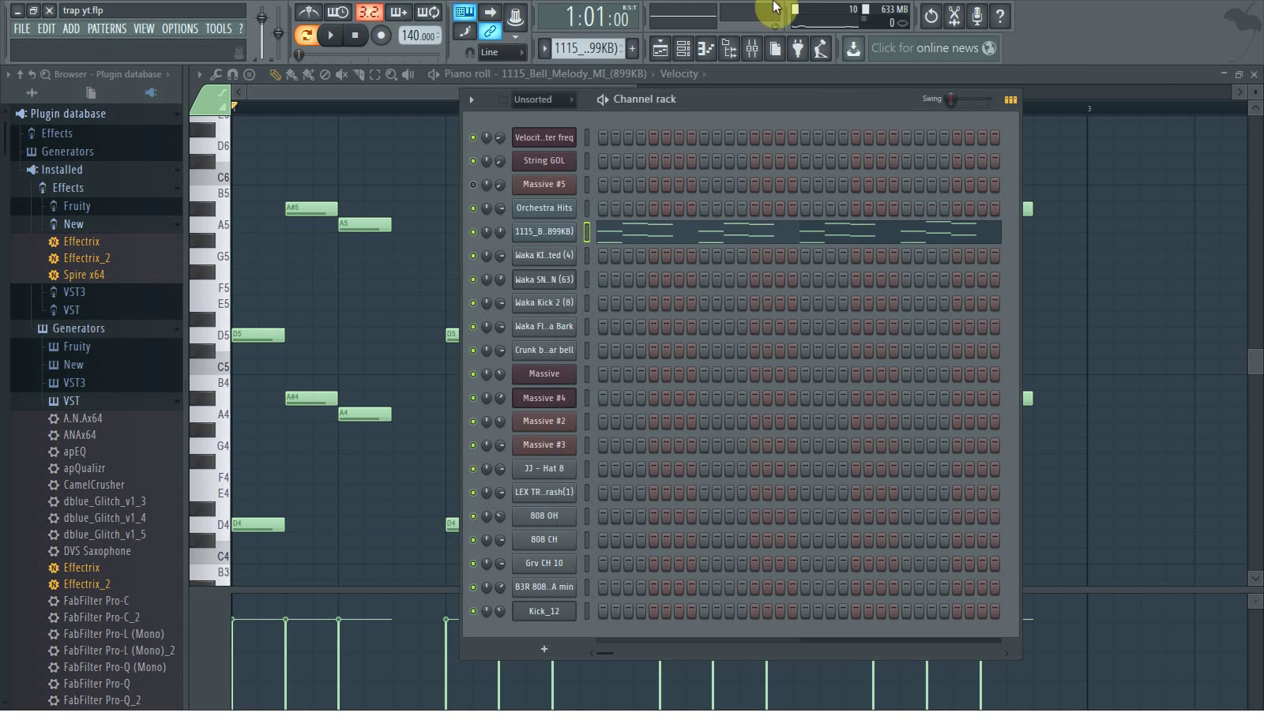
Examine the low-frequency cut in Fruity parametric EQ 2 on the 1115_Bell_Melody mixer track, and close the equalizer.
{"action": "left_click", "coordinate": [753, 48]}
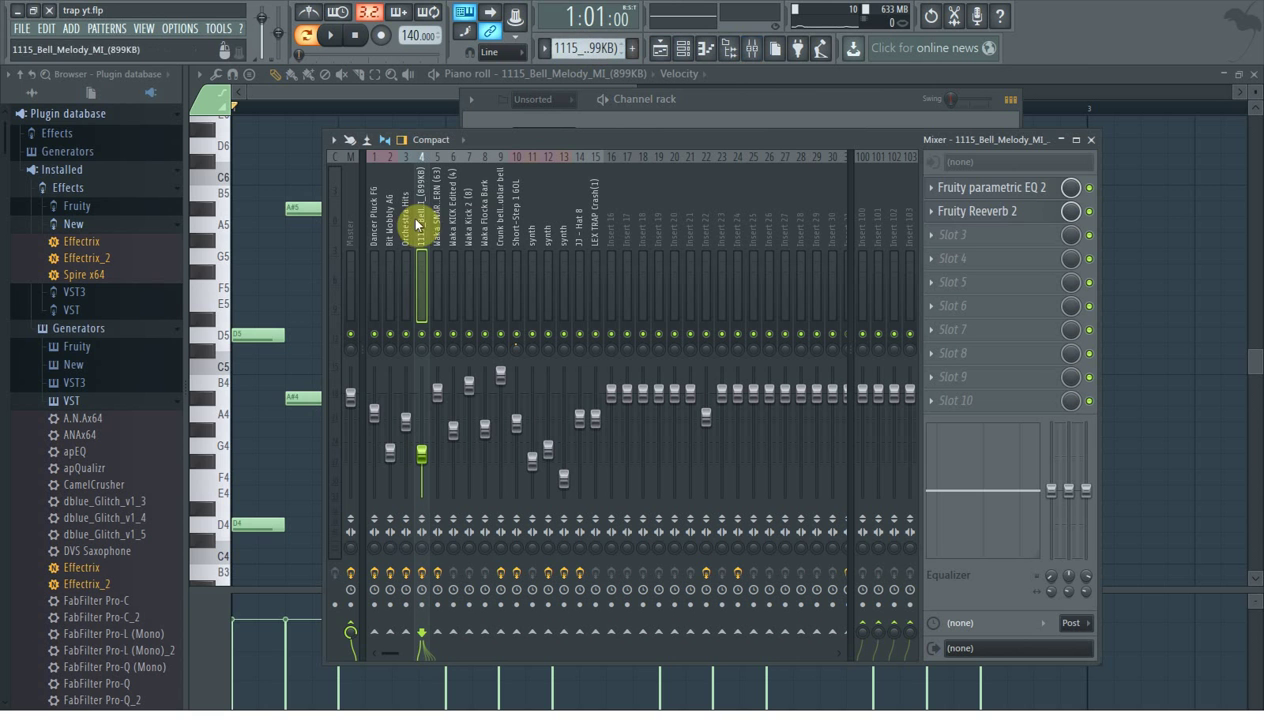
{"action": "left_click", "coordinate": [1001, 195]}
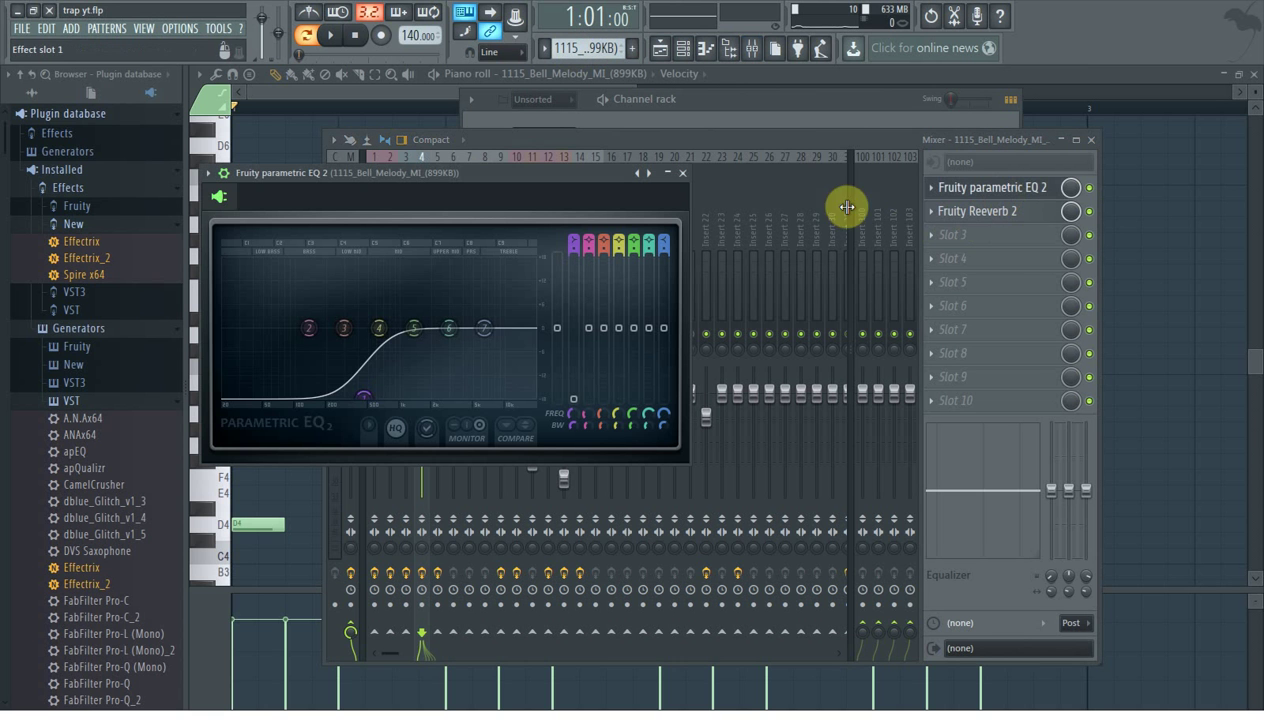
{"action": "left_click_drag", "start_coordinate": [350, 309], "coordinate": [400, 402]}
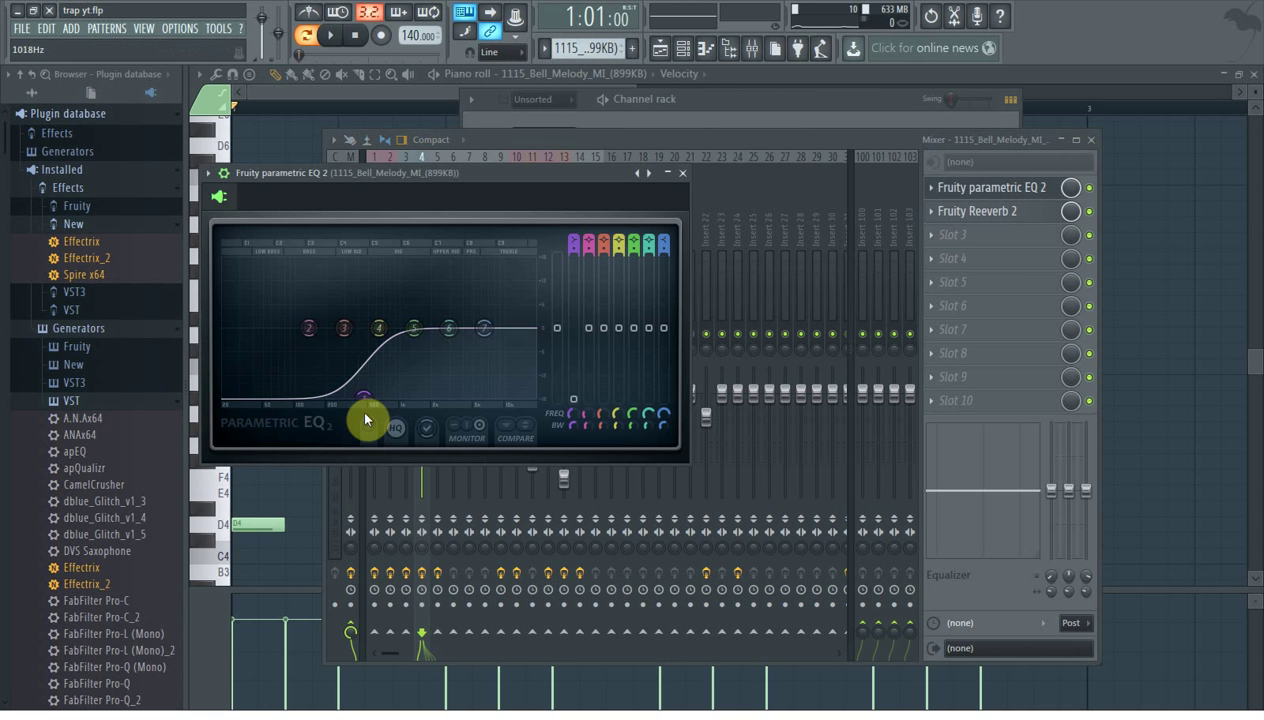
{"action": "left_click_drag", "start_coordinate": [339, 183], "coordinate": [389, 191]}
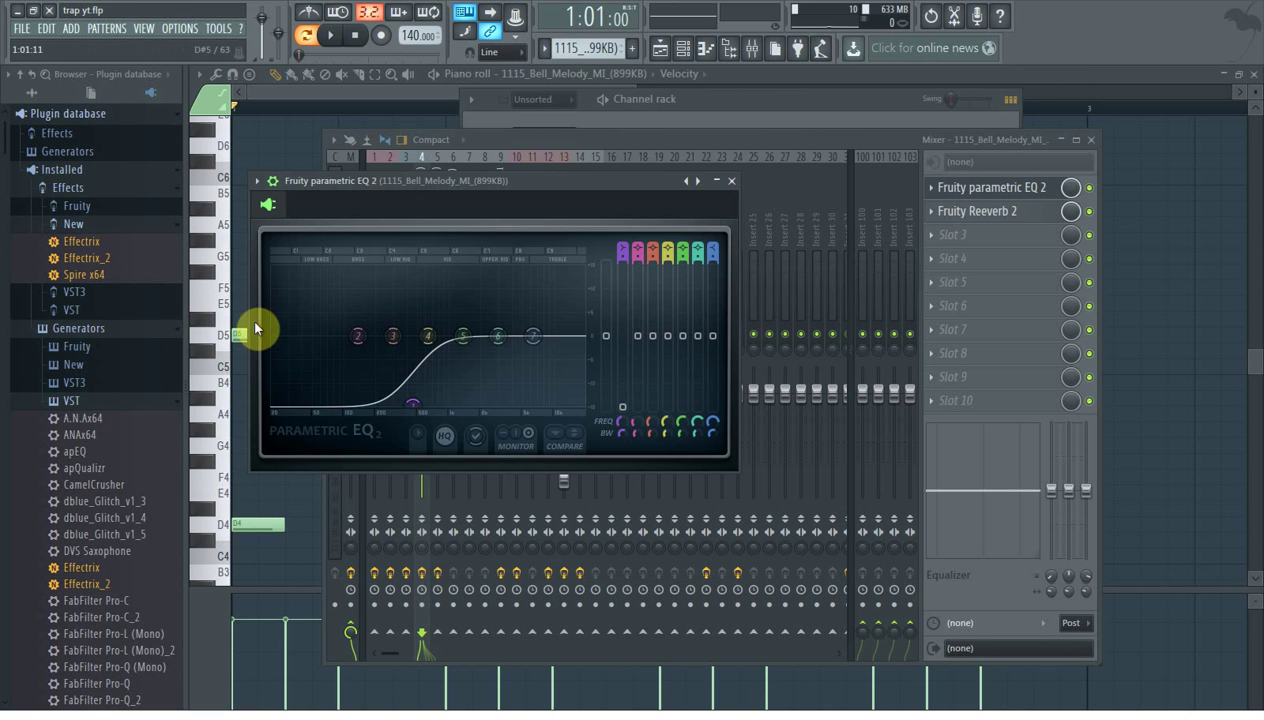
{"action": "left_click_drag", "start_coordinate": [400, 380], "coordinate": [482, 410]}
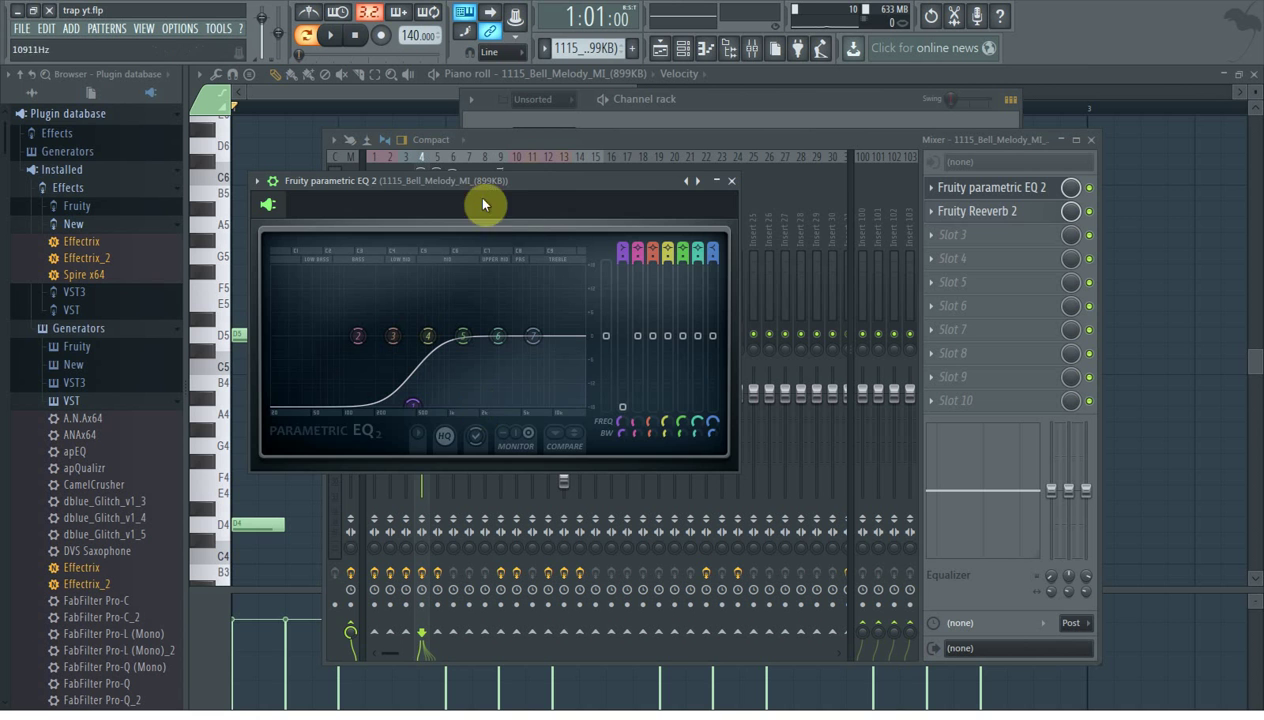
{"action": "left_click_drag", "start_coordinate": [468, 182], "coordinate": [593, 183]}
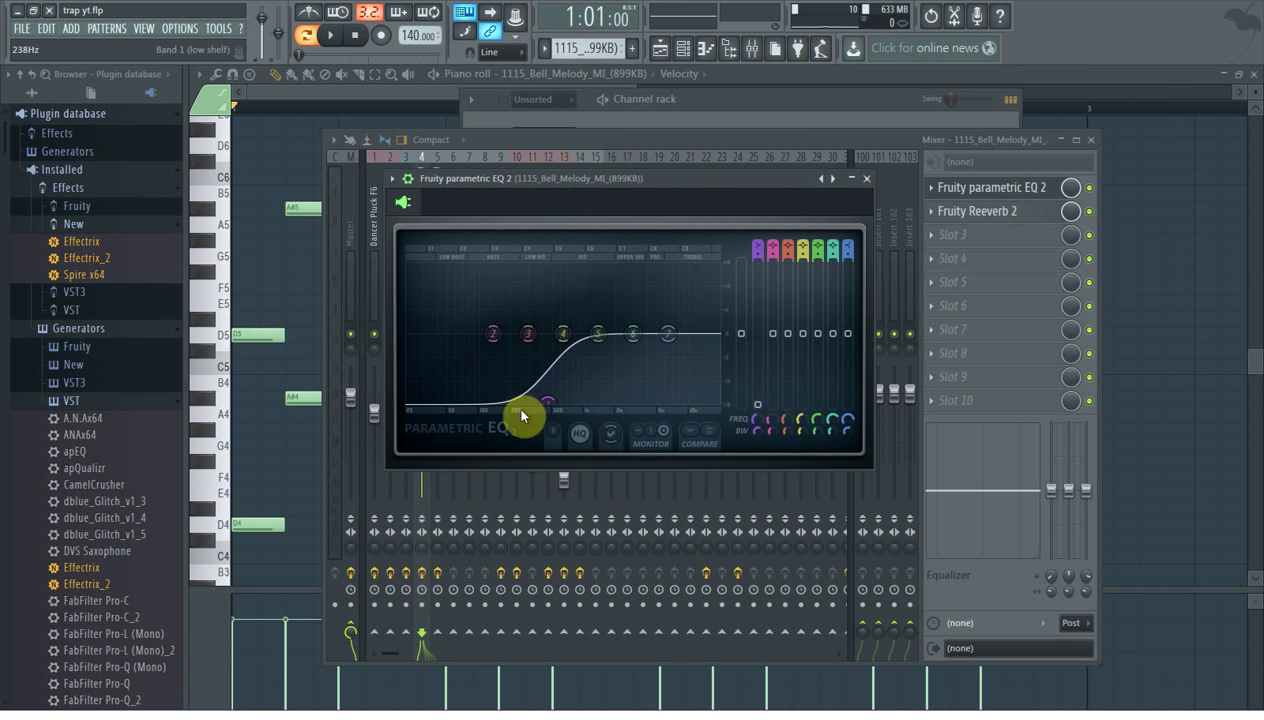
{"action": "left_click_drag", "start_coordinate": [640, 181], "coordinate": [673, 195]}
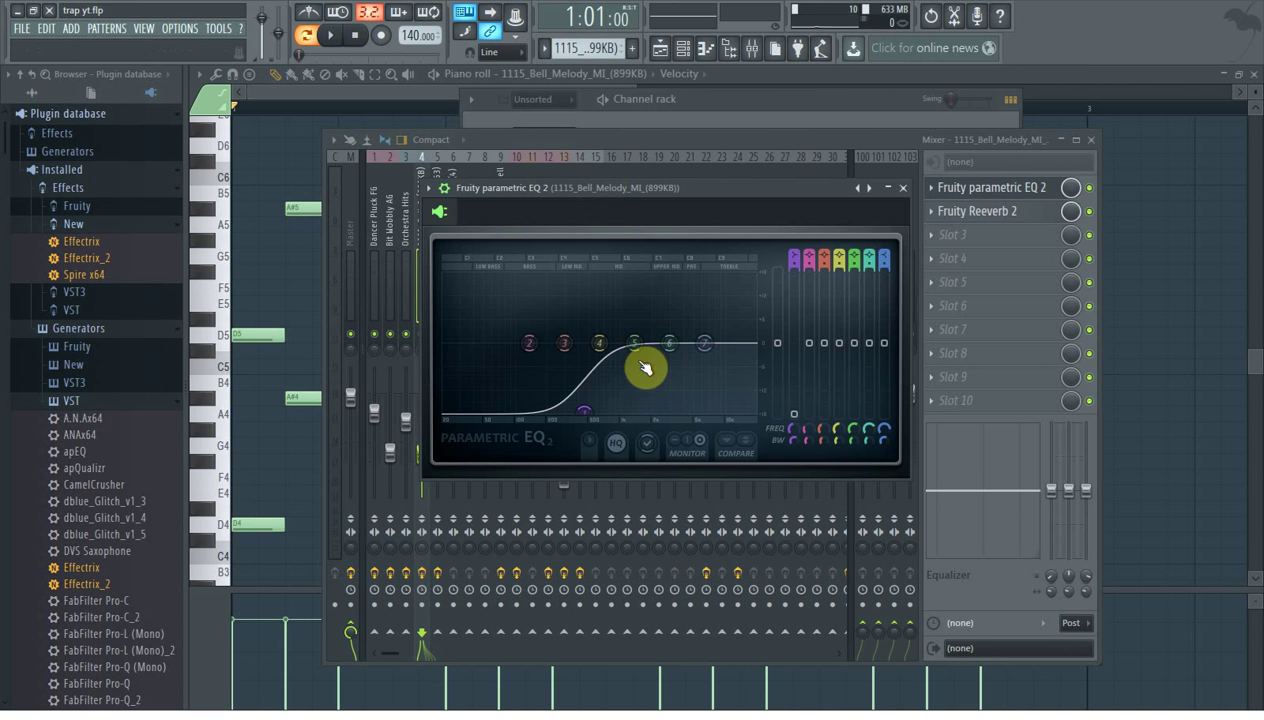
{"action": "mouse_move", "coordinate": [640, 192]}
{"action": "left_mouse_down"}
{"action": "mouse_move", "coordinate": [671, 196]}
{"action": "mouse_move", "coordinate": [655, 182]}
{"action": "left_mouse_up"}
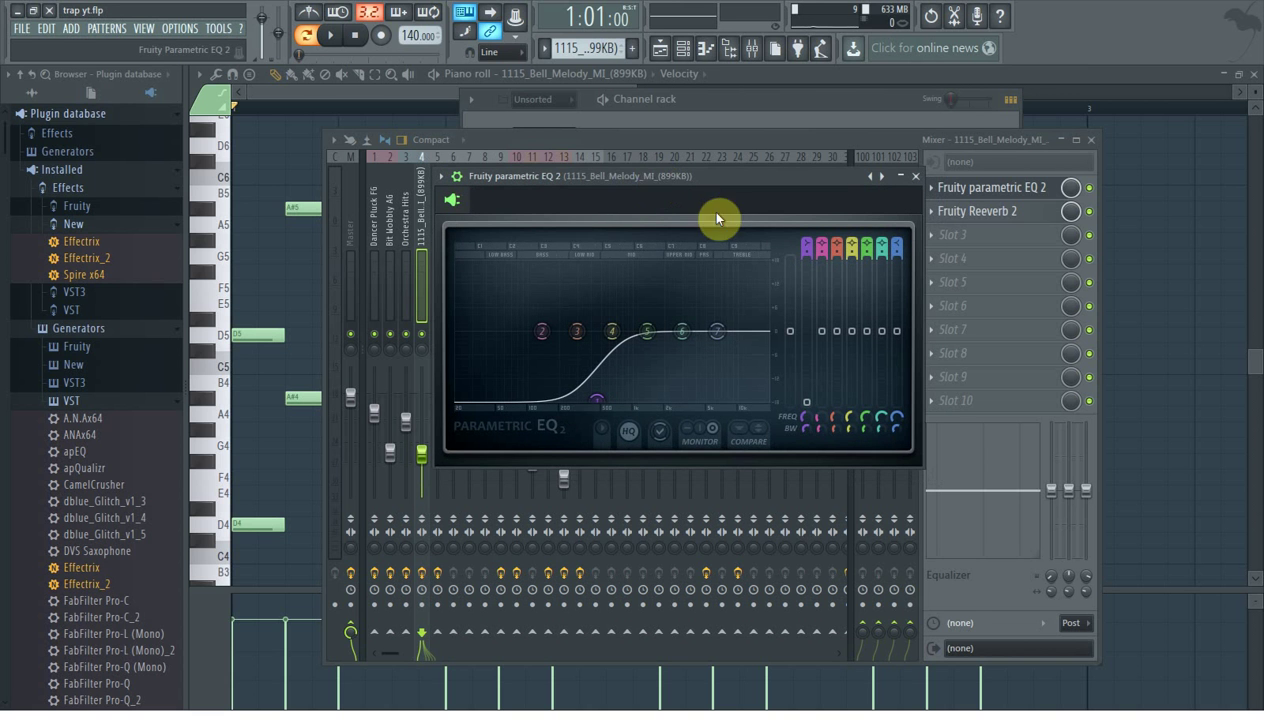
{"action": "left_click_drag", "start_coordinate": [627, 178], "coordinate": [640, 179]}
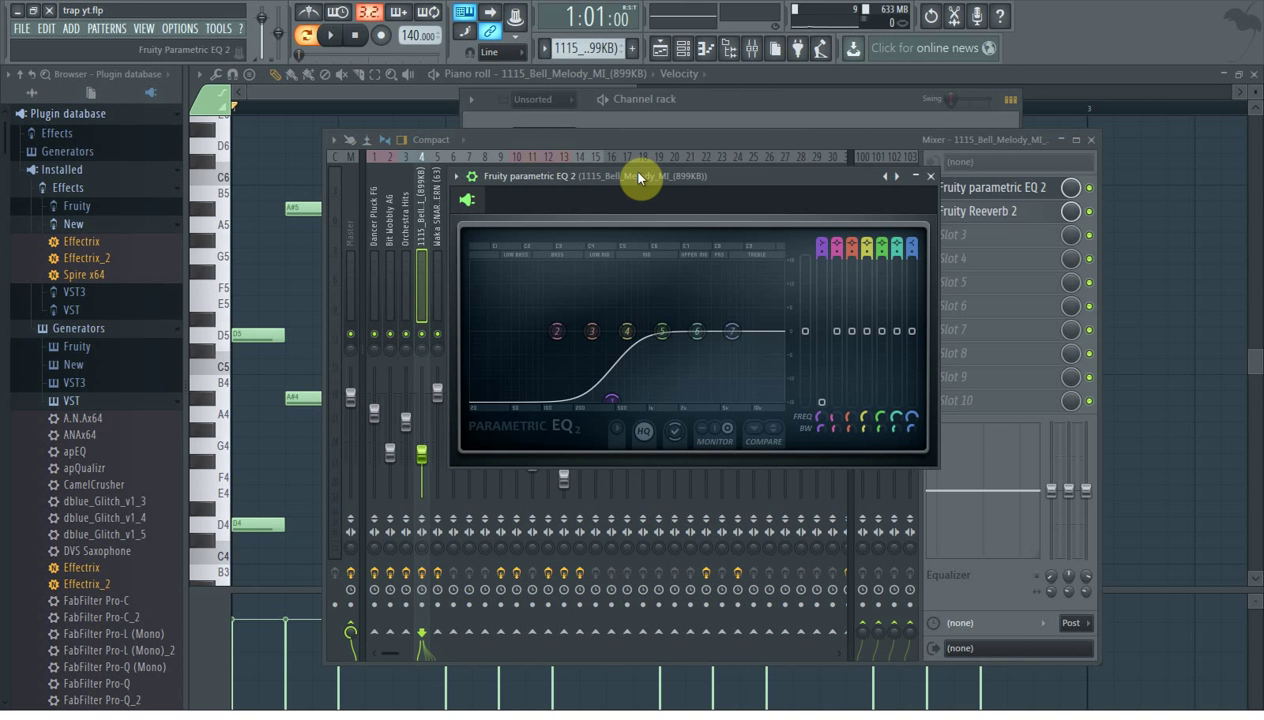
{"action": "left_click_drag", "start_coordinate": [638, 178], "coordinate": [611, 176]}
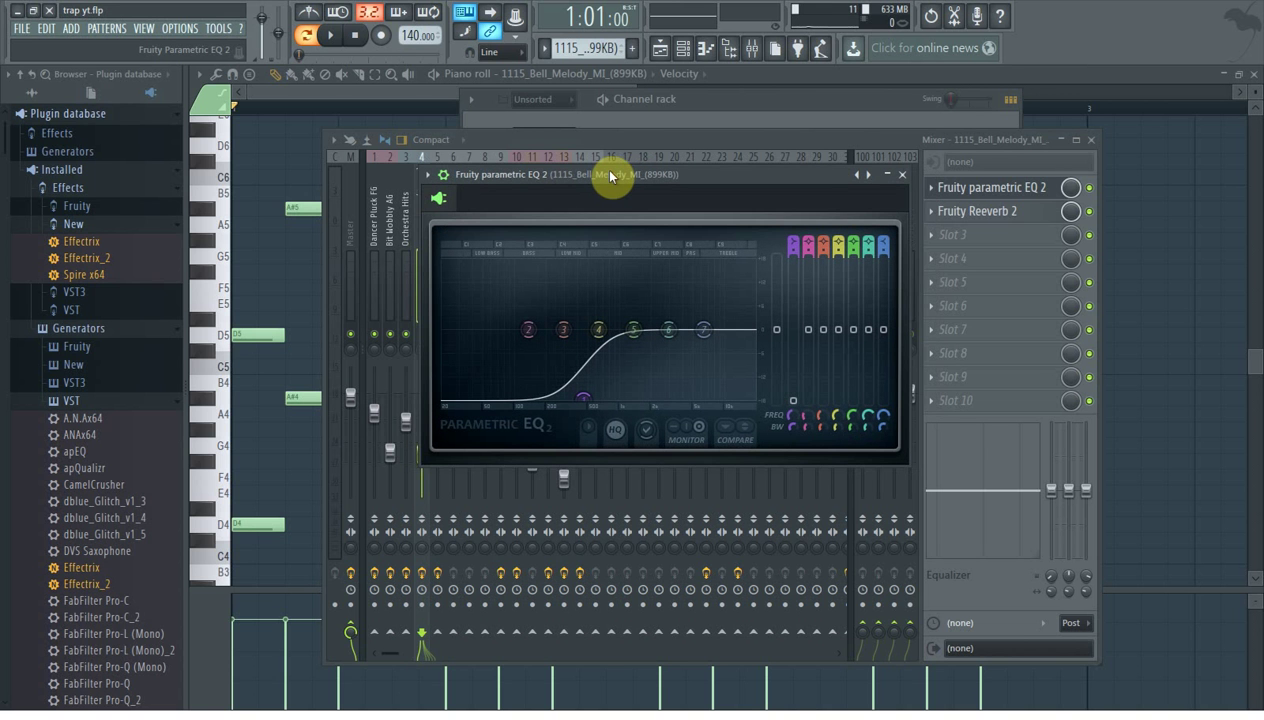
{"action": "left_click", "coordinate": [902, 177]}
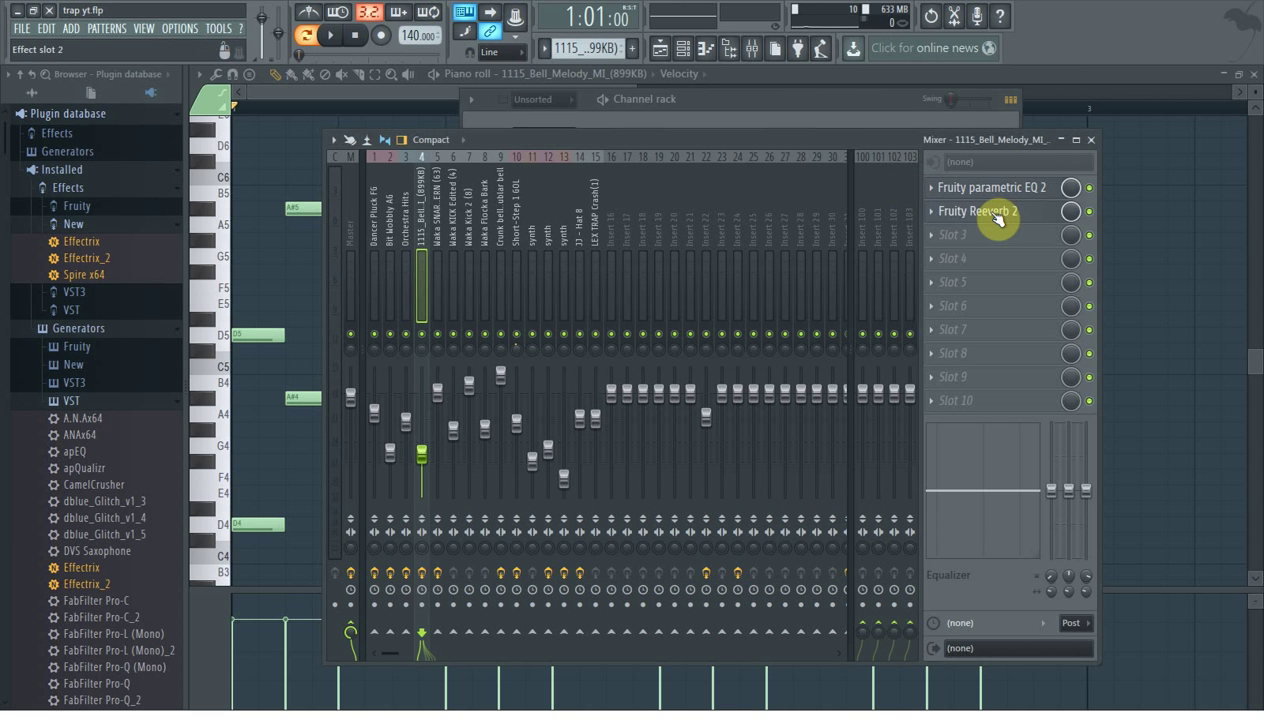
Open Fruity Reeverb 2 on the 1115_Bell_Melody mixer track and examine its settings.
{"action": "left_click", "coordinate": [996, 215]}
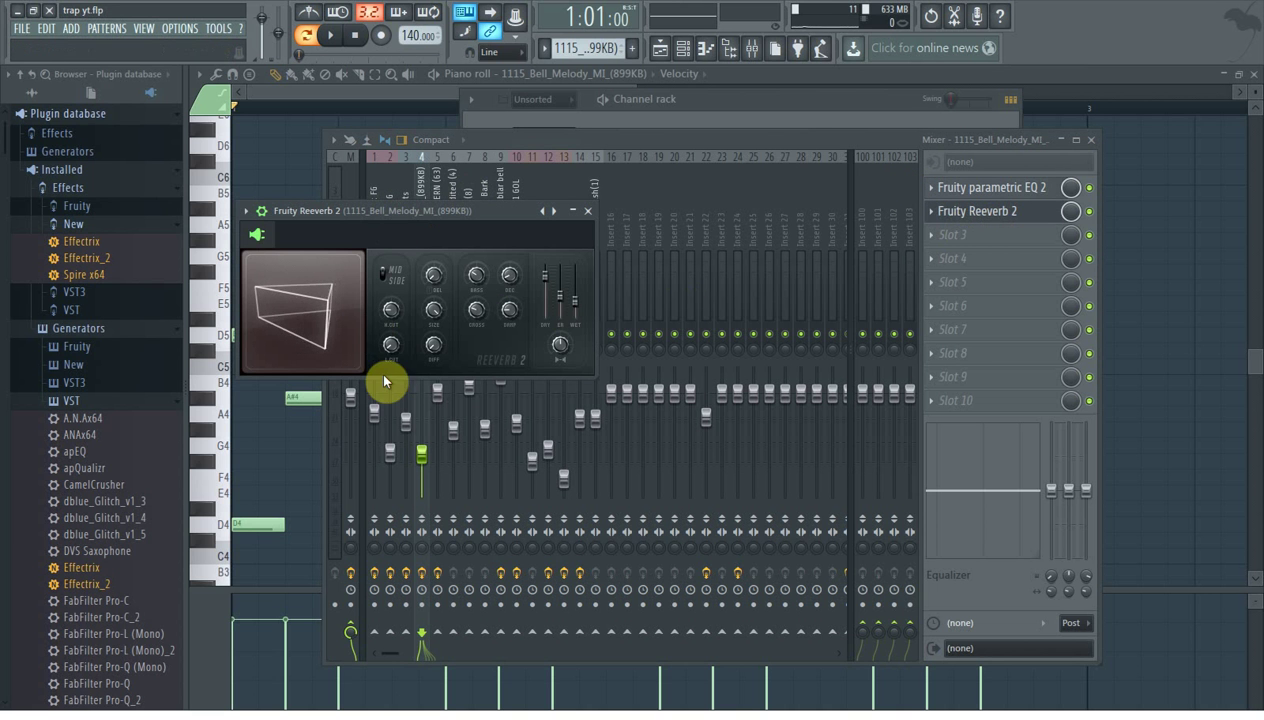
{"action": "left_click_drag", "start_coordinate": [386, 212], "coordinate": [625, 232]}
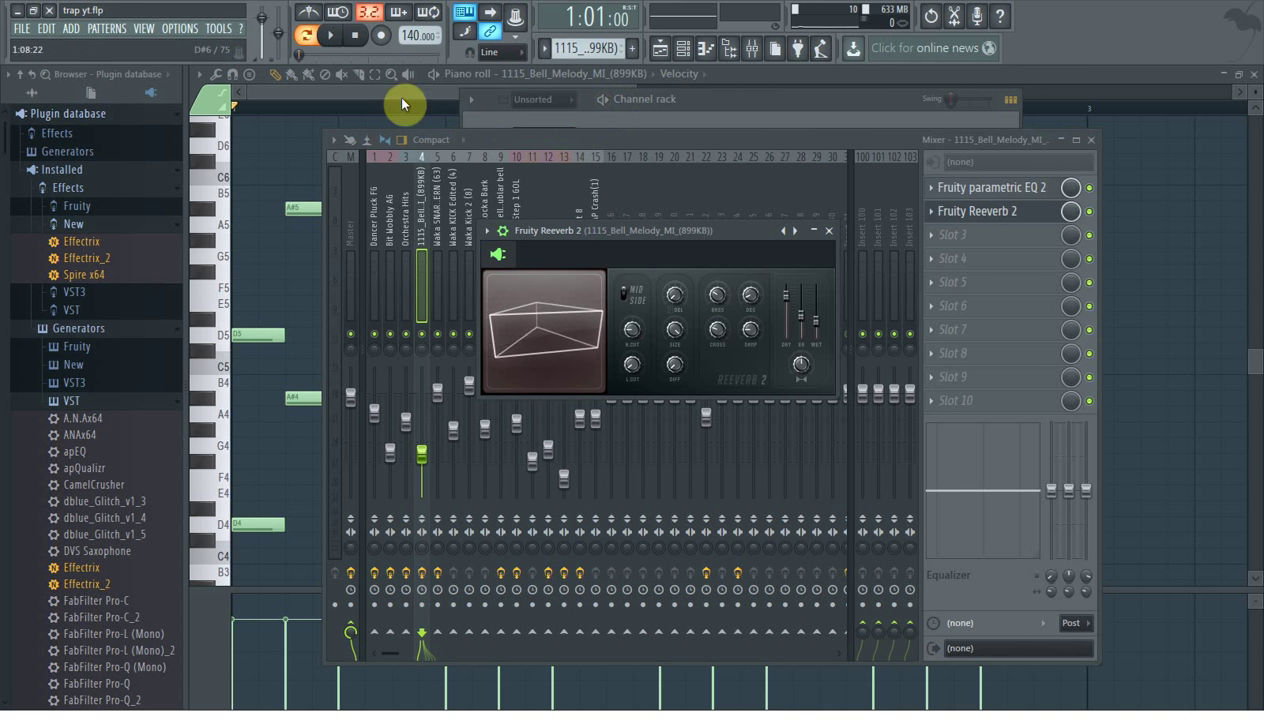
Return to the playlist, open the first Dancer Pluck FG clip in the piano roll, and listen to its notes.
{"action": "left_click", "coordinate": [675, 55]}
{"action": "scroll", "coordinate": [618, 340], "scroll_direction": "up", "scroll_amount": 1}
{"action": "scroll", "coordinate": [614, 395], "scroll_direction": "down", "scroll_amount": 1}
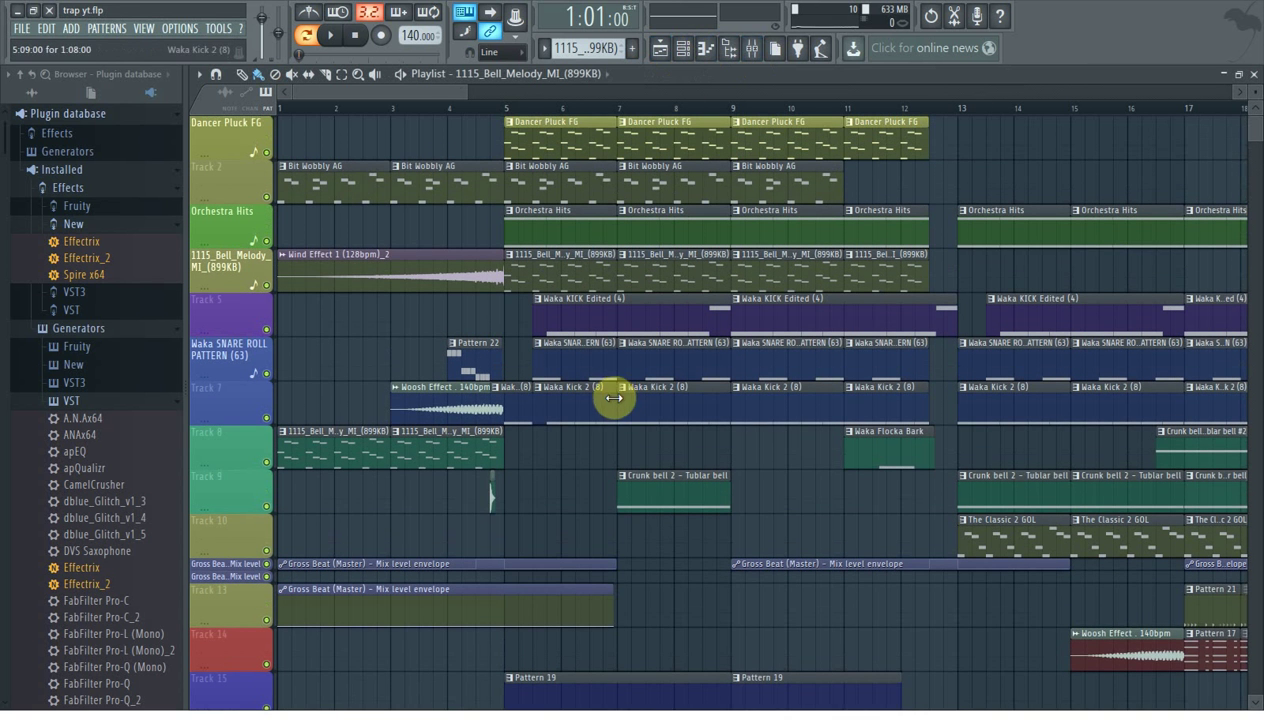
{"action": "scroll", "coordinate": [442, 90], "scroll_direction": "right", "scroll_amount": 3}
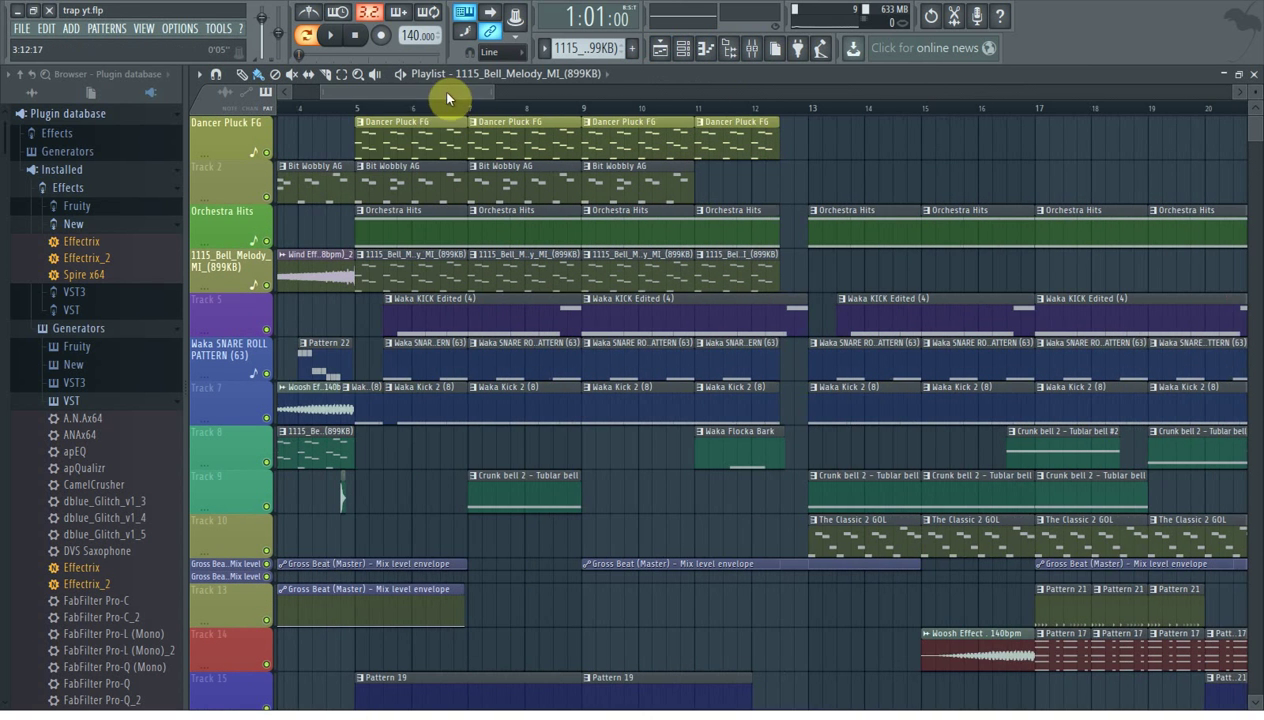
{"action": "double_click", "coordinate": [390, 124]}
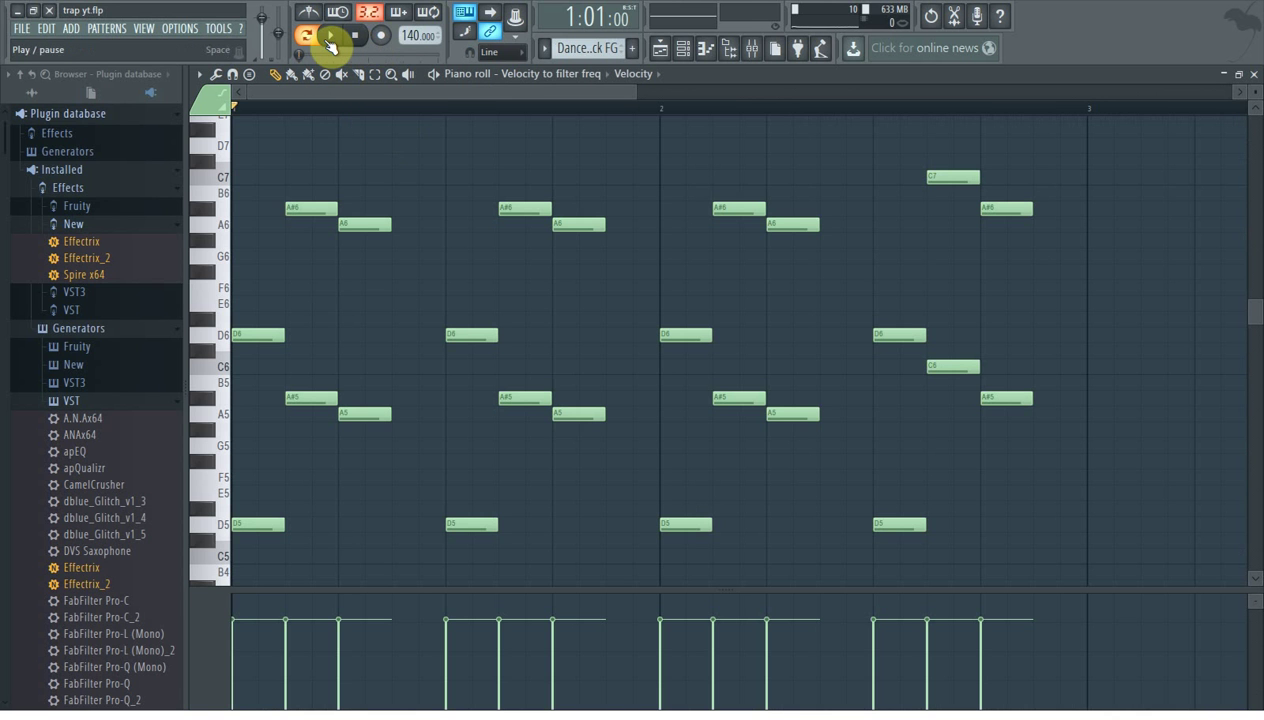
{"action": "left_click", "coordinate": [331, 40]}
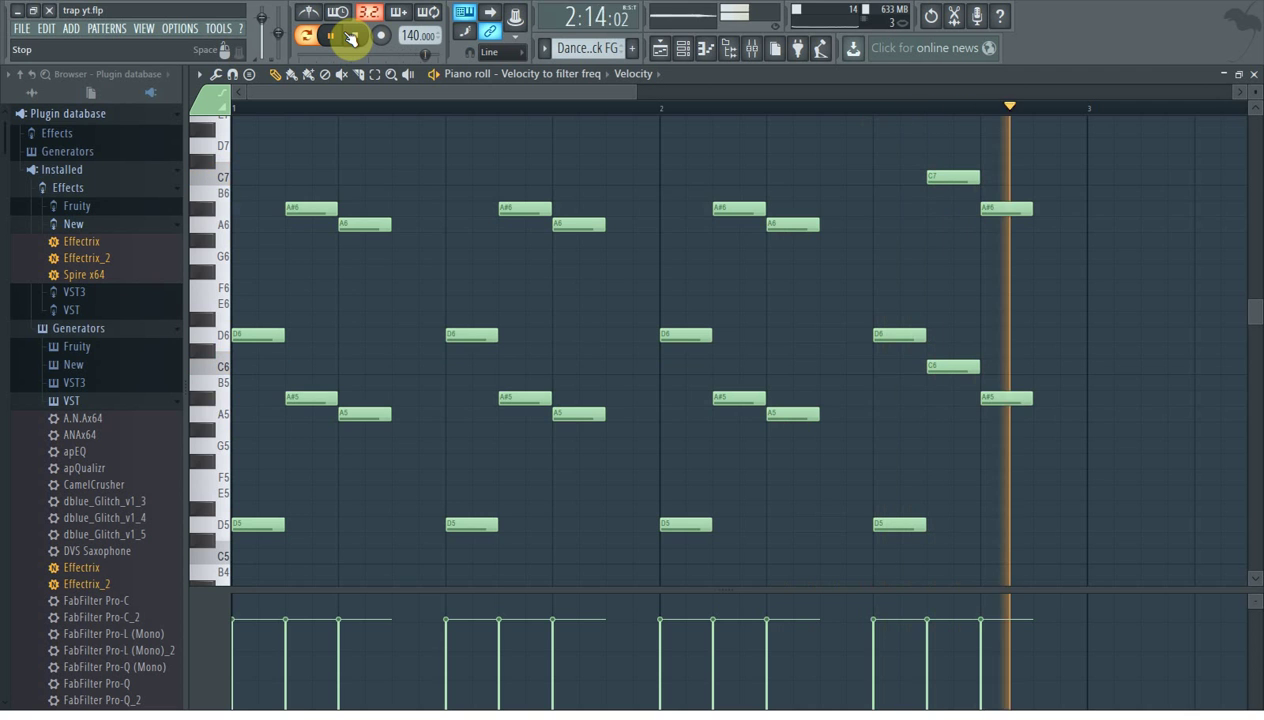
{"action": "left_click", "coordinate": [353, 37]}
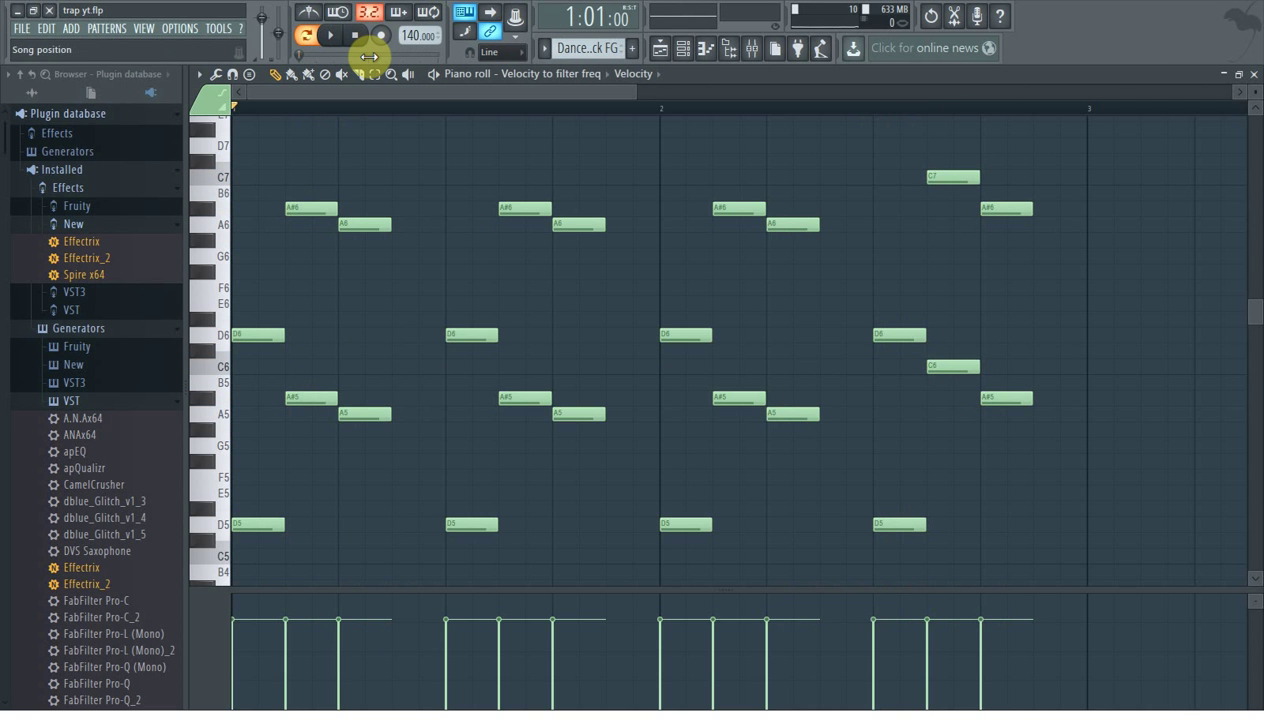
Examine the synth settings of the Dancer Pluck FG pattern's Velocity to filter freq channel from the channel rack, and close the plugin.
{"action": "left_click", "coordinate": [684, 48]}
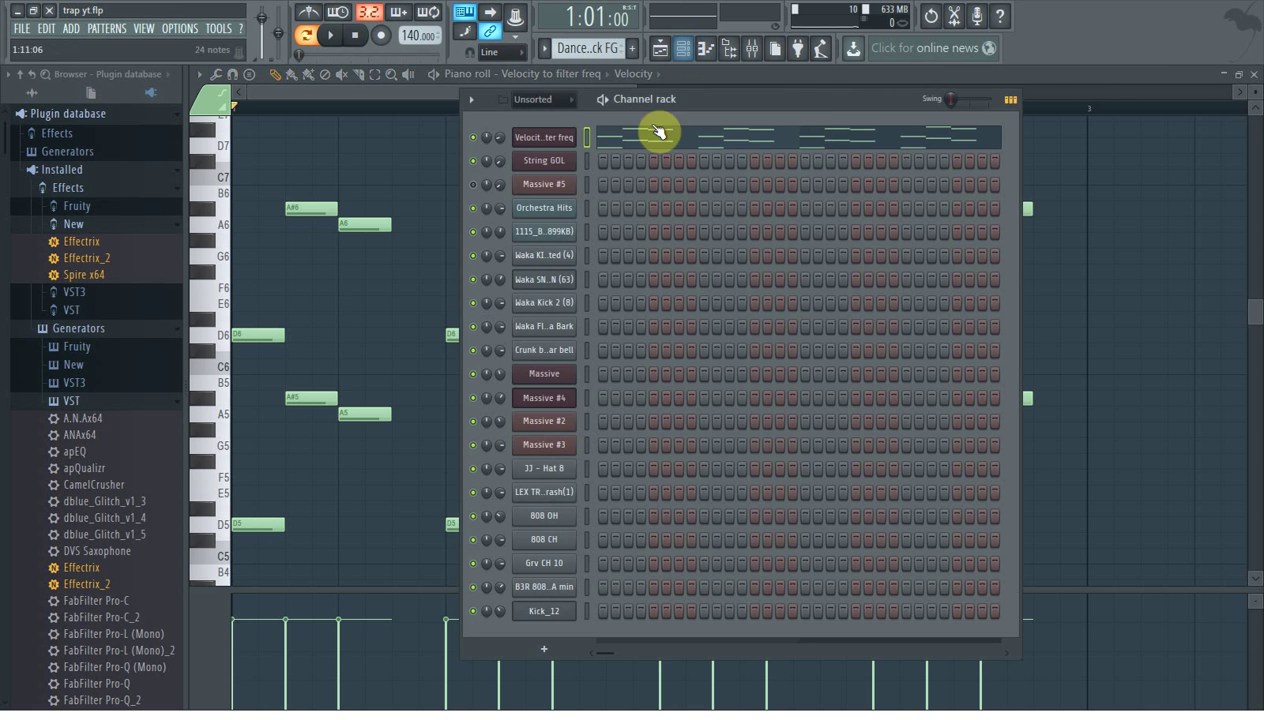
{"action": "left_click", "coordinate": [545, 139]}
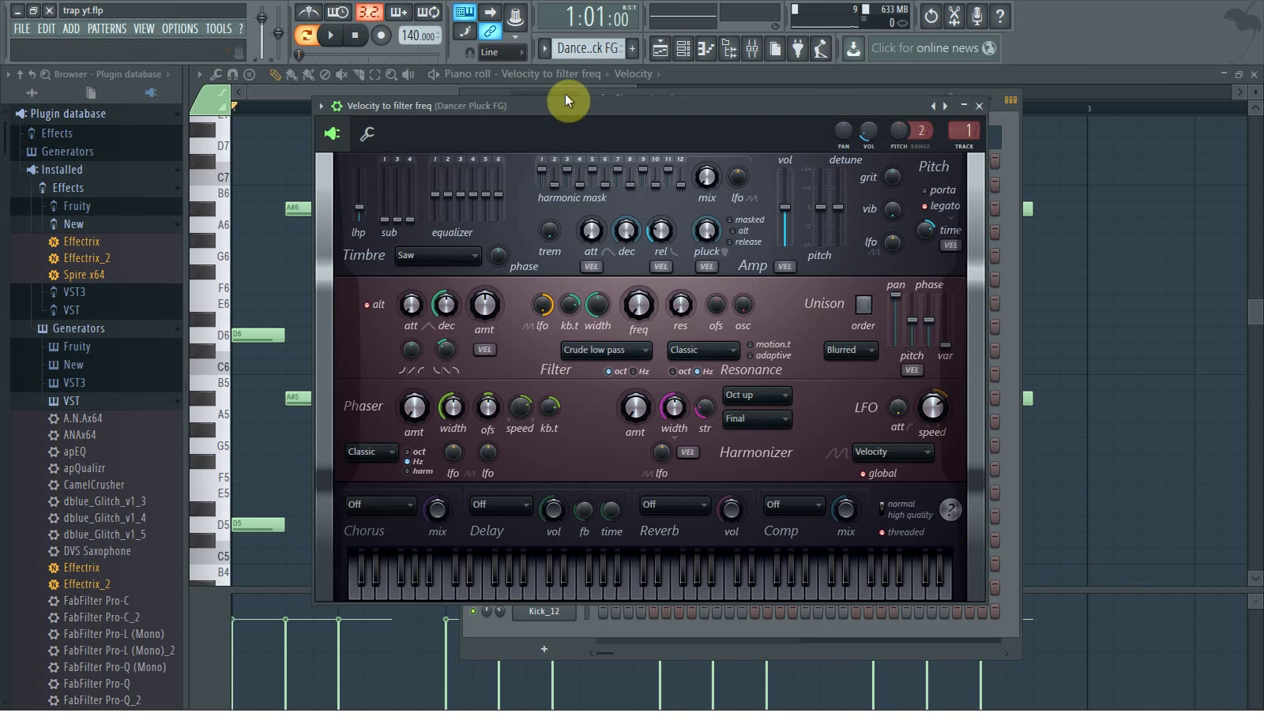
{"action": "left_click", "coordinate": [981, 107]}
Examine the Fruity parametric EQ 2 low cut and band 6 boost, plus the Fruity Reeverb 2 settings, on the Dancer Pluck FG mixer track.
{"action": "left_click", "coordinate": [752, 49]}
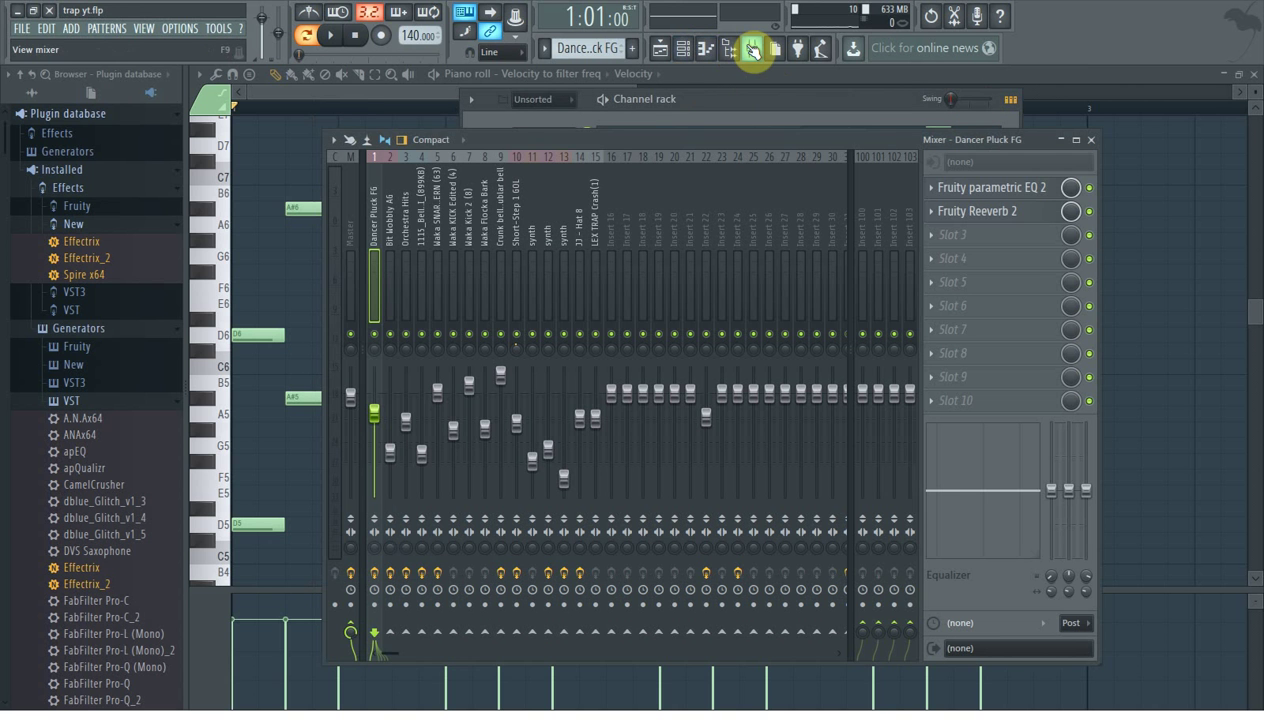
{"action": "left_click", "coordinate": [995, 197]}
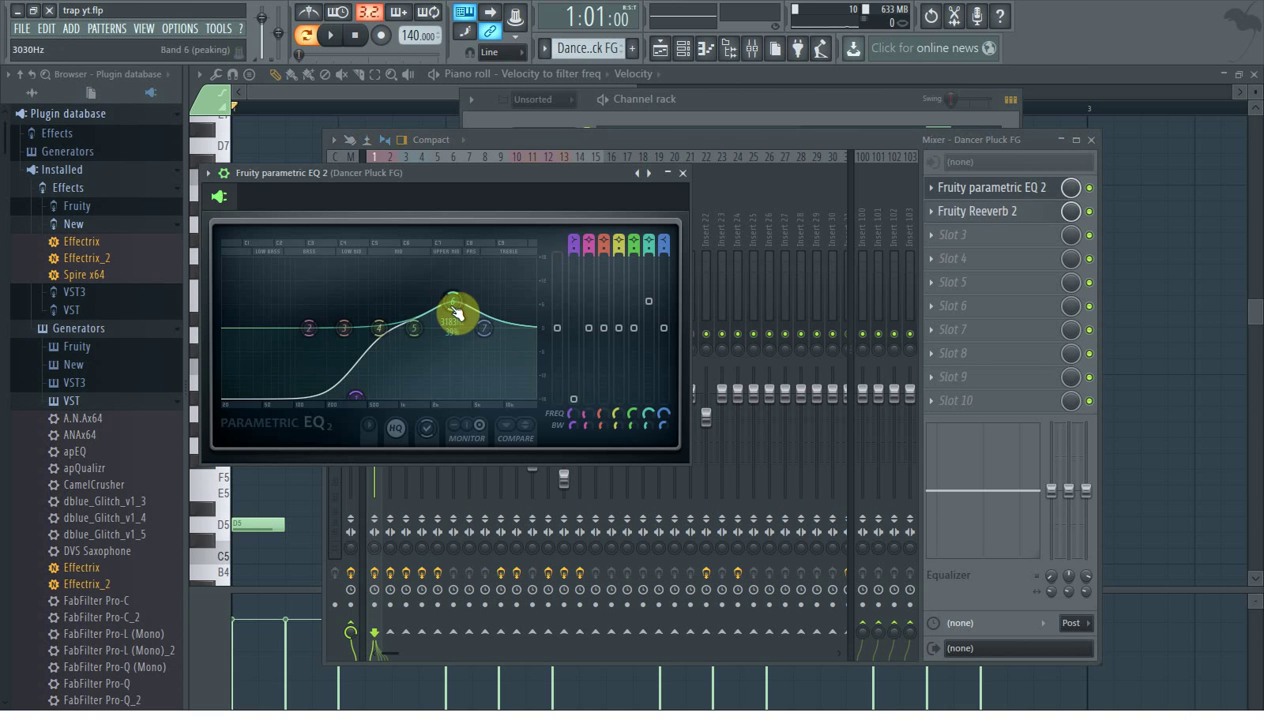
{"action": "left_click_drag", "start_coordinate": [456, 309], "coordinate": [451, 314]}
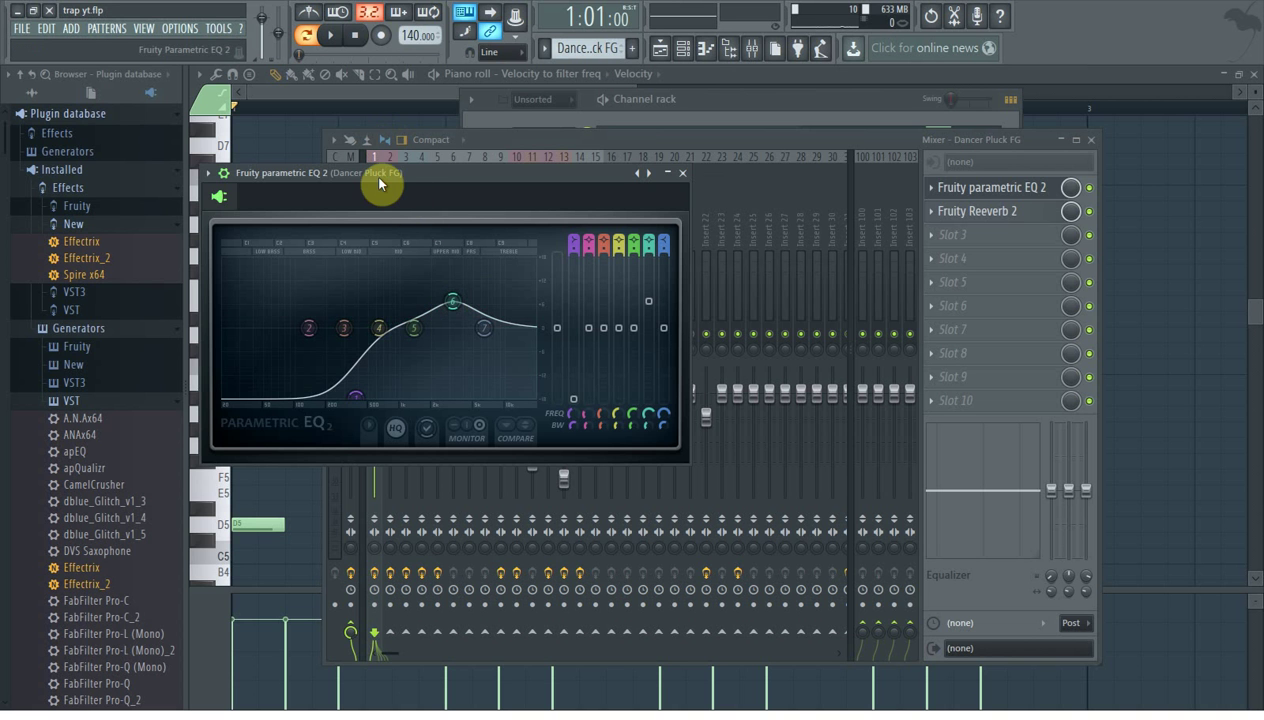
{"action": "left_click_drag", "start_coordinate": [373, 174], "coordinate": [559, 205]}
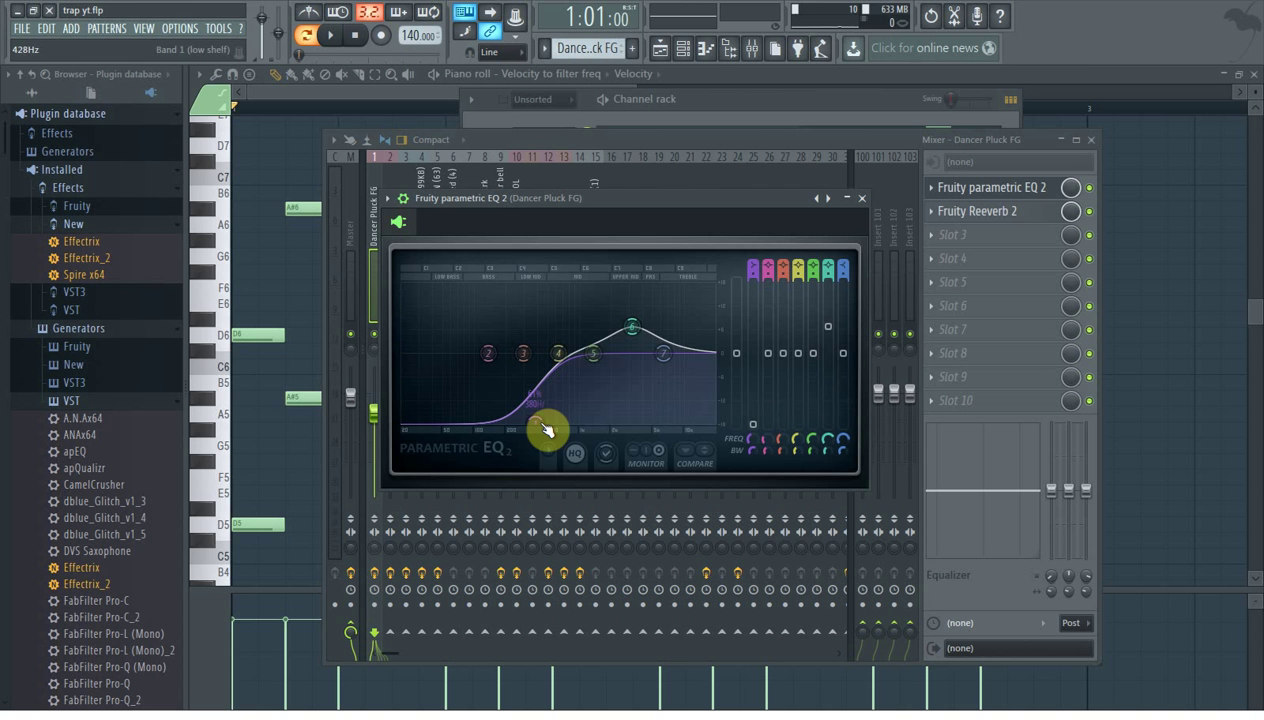
{"action": "left_click_drag", "start_coordinate": [546, 430], "coordinate": [516, 437]}
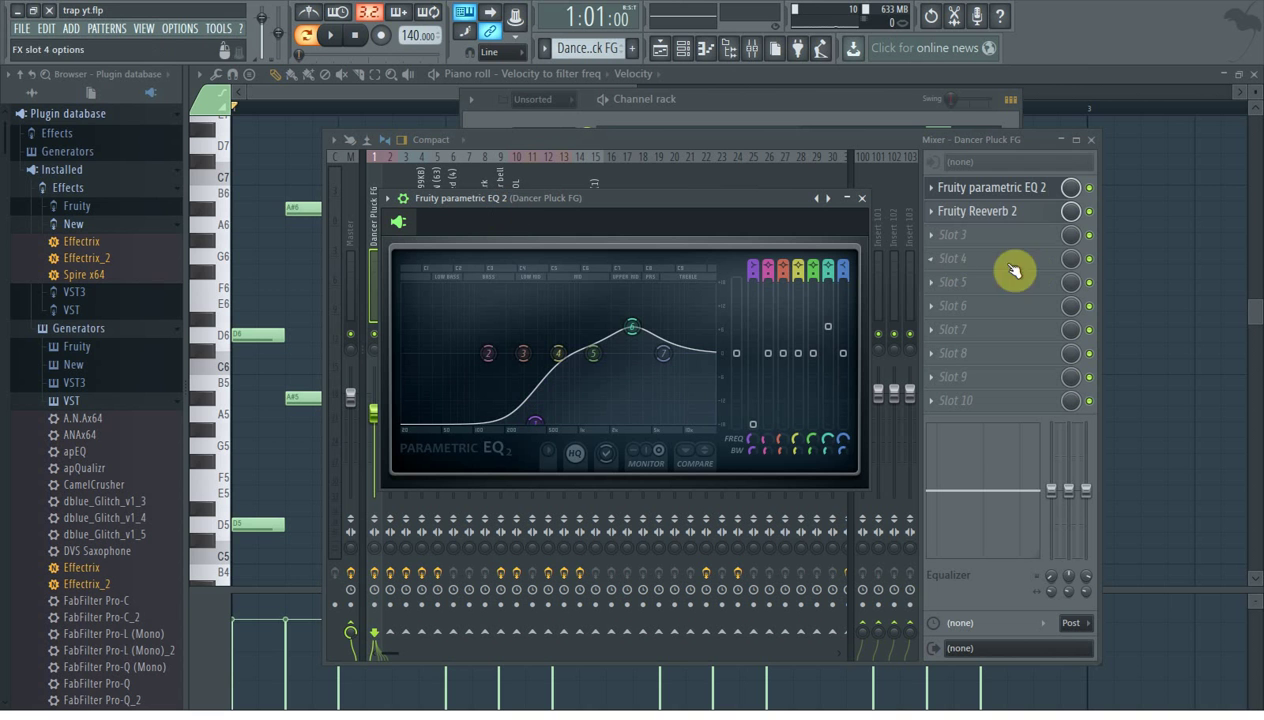
{"action": "left_click", "coordinate": [866, 210]}
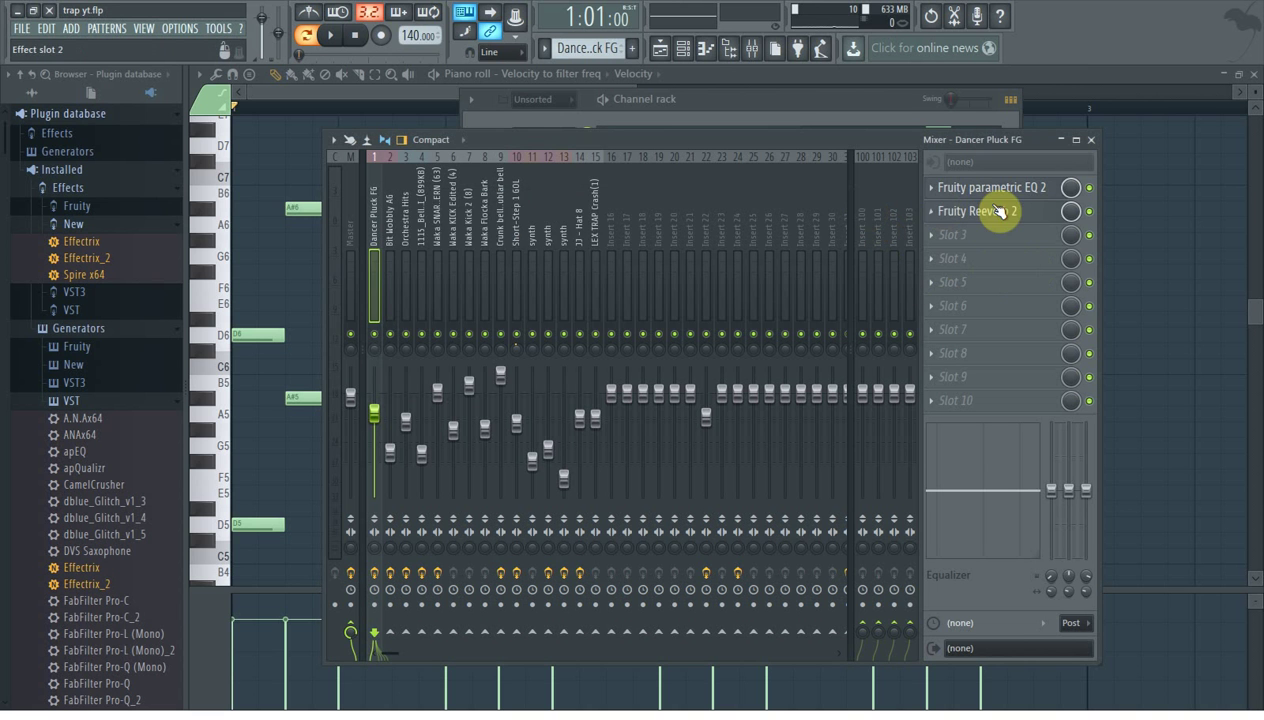
{"action": "left_click", "coordinate": [1000, 211]}
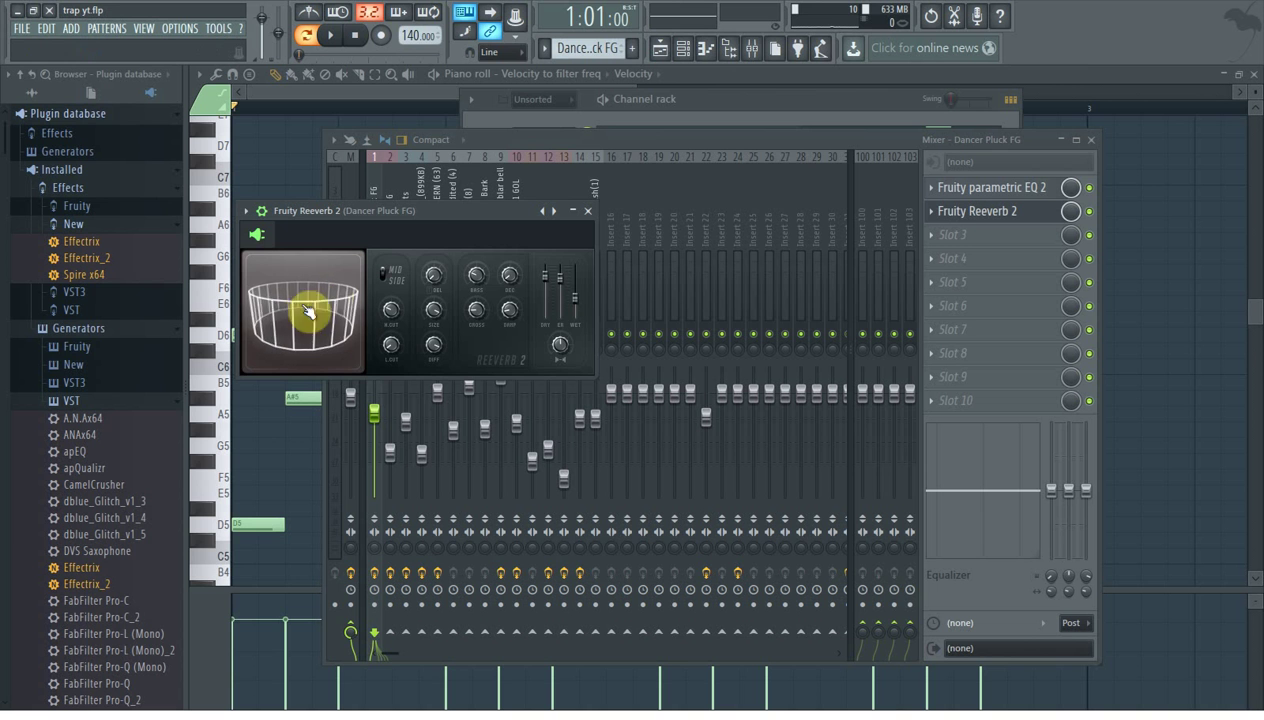
{"action": "left_click_drag", "start_coordinate": [433, 216], "coordinate": [574, 204]}
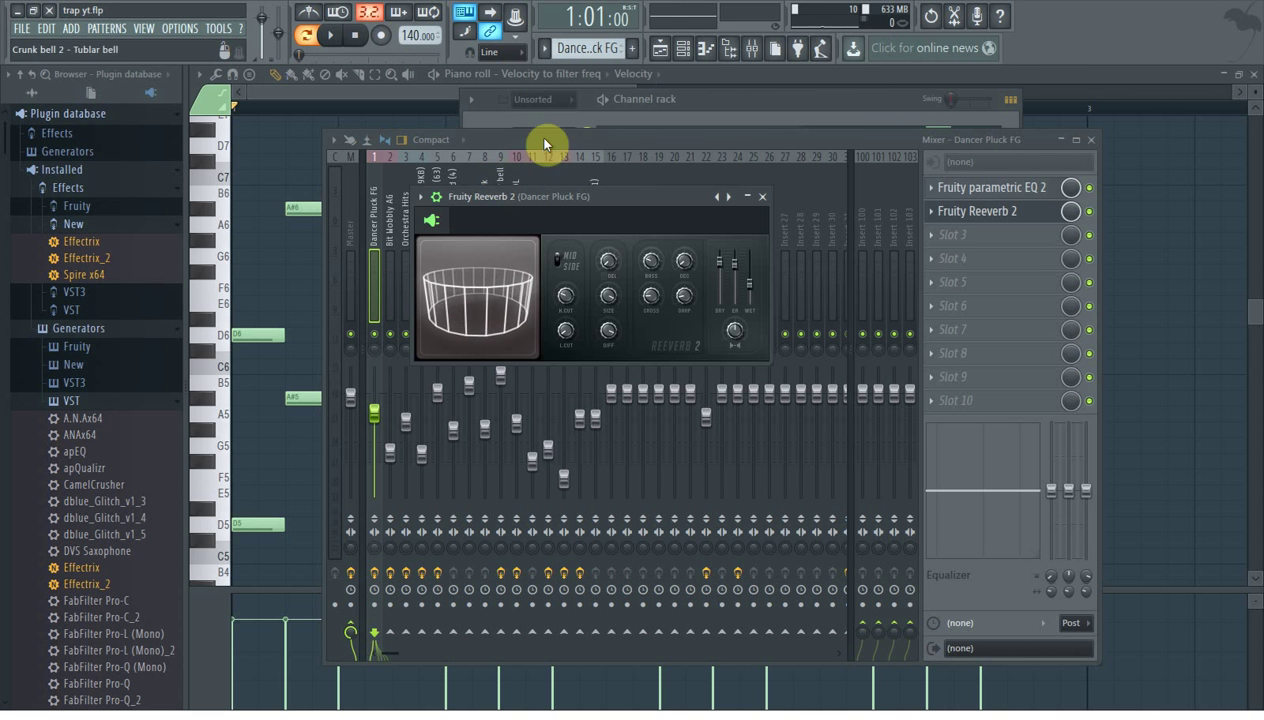
Return to the playlist, open the first Crunk bell 2 - Tublar bell clip on Track 9 in the piano roll, and listen to it.
{"action": "left_click", "coordinate": [668, 49]}
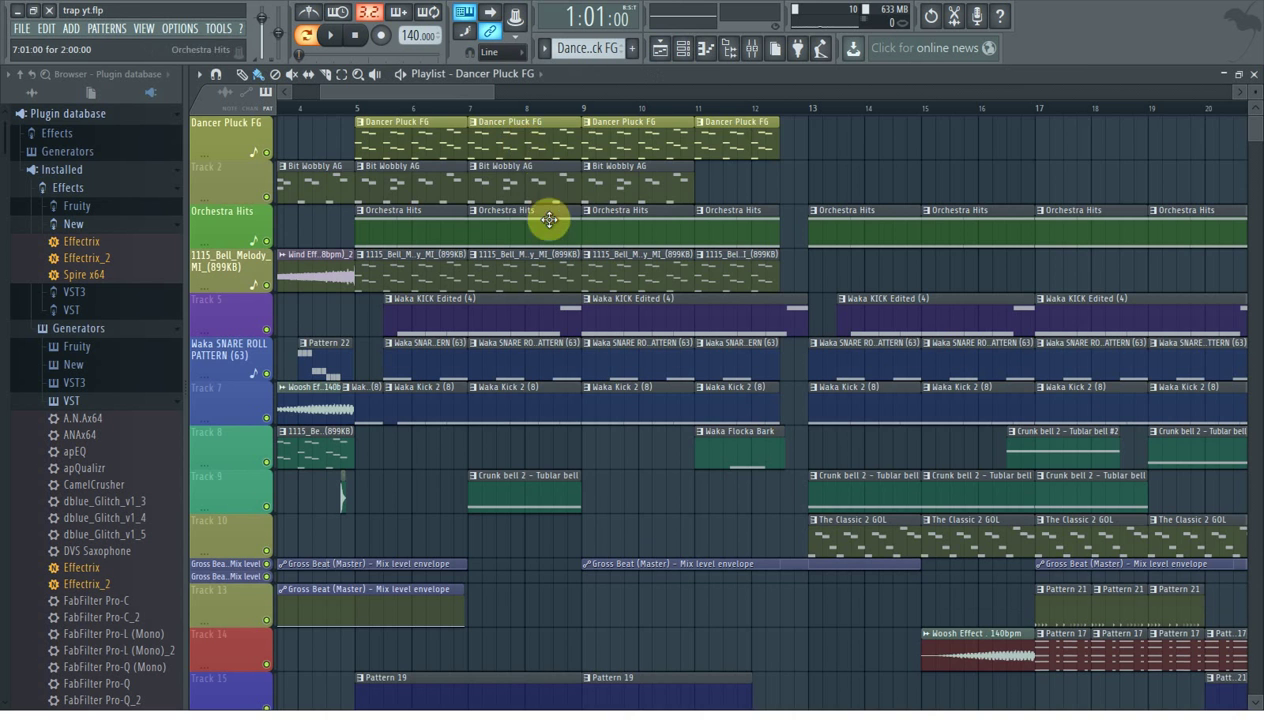
{"action": "scroll", "coordinate": [549, 219], "scroll_direction": "down", "scroll_amount": 4}
{"action": "scroll", "coordinate": [620, 277], "scroll_direction": "up", "scroll_amount": 3}
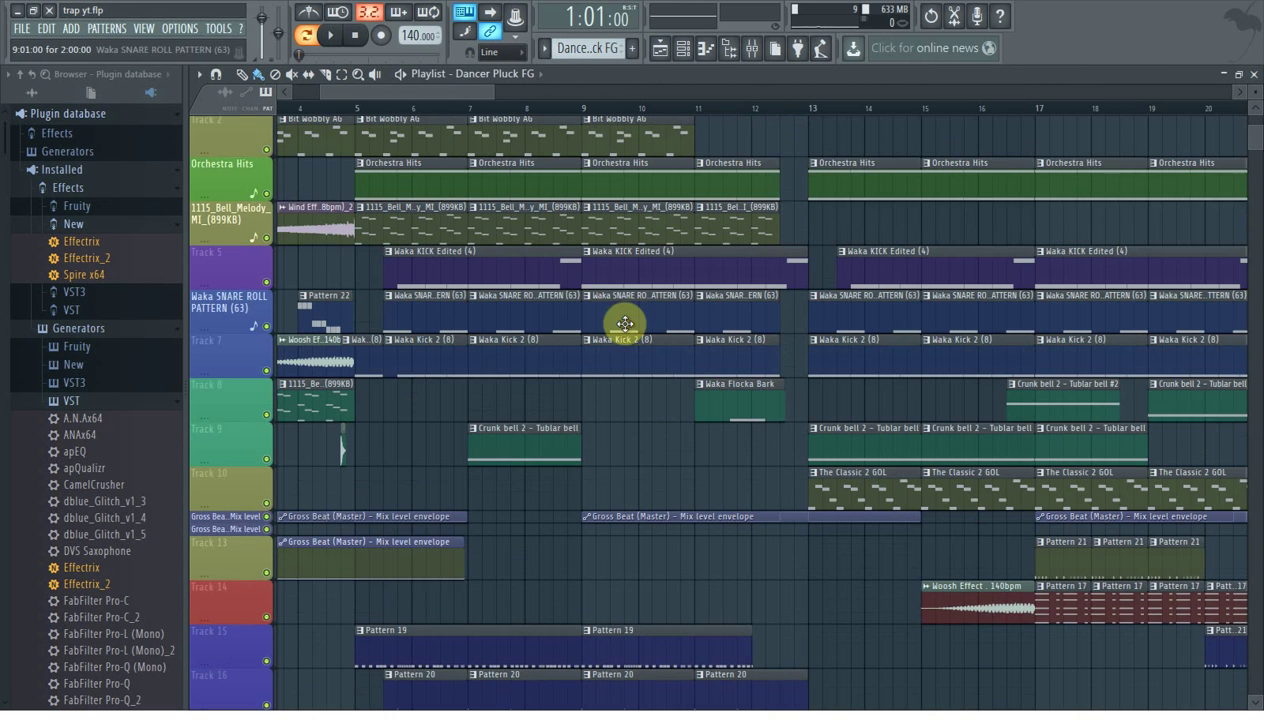
{"action": "double_click", "coordinate": [512, 432]}
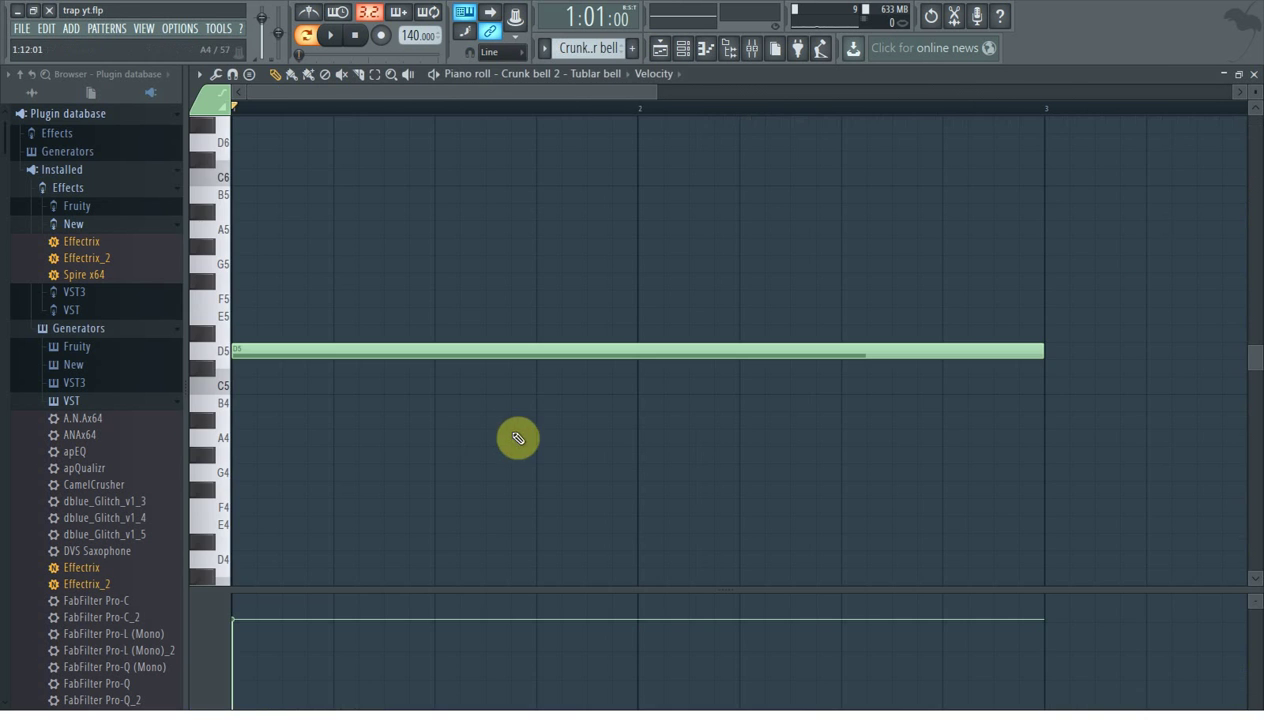
{"action": "left_click", "coordinate": [332, 36]}
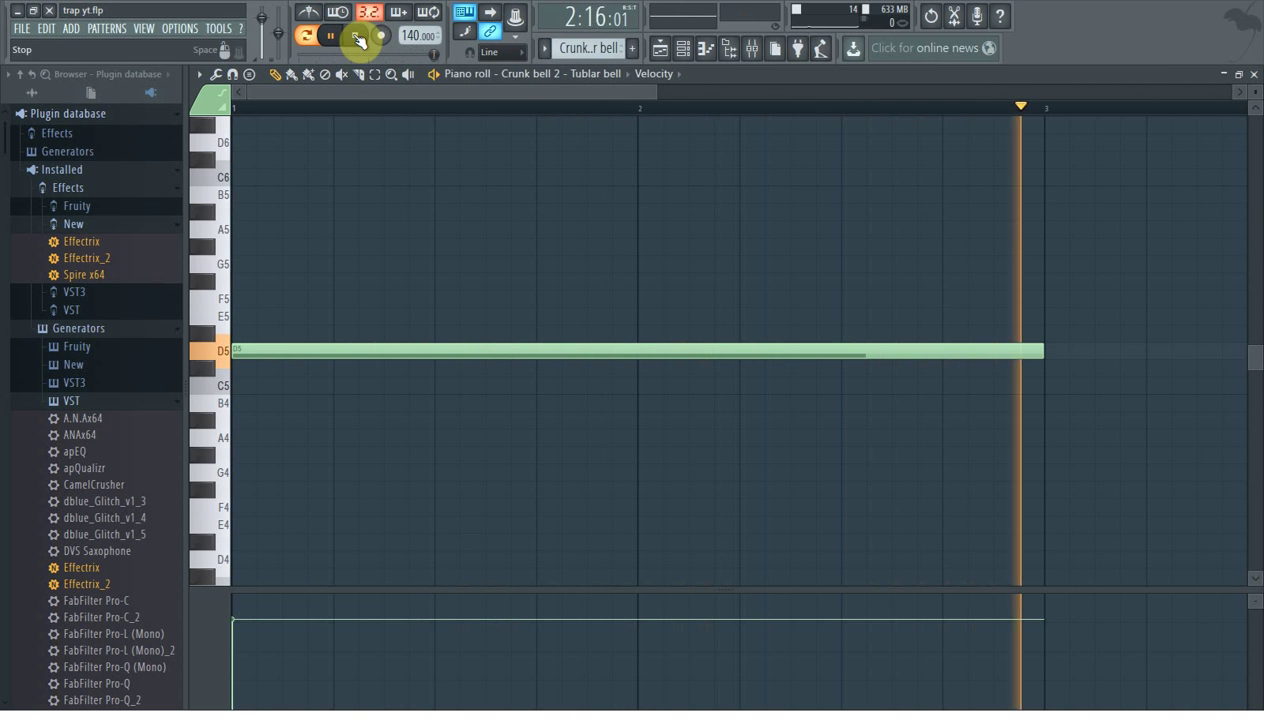
{"action": "left_click", "coordinate": [357, 38]}
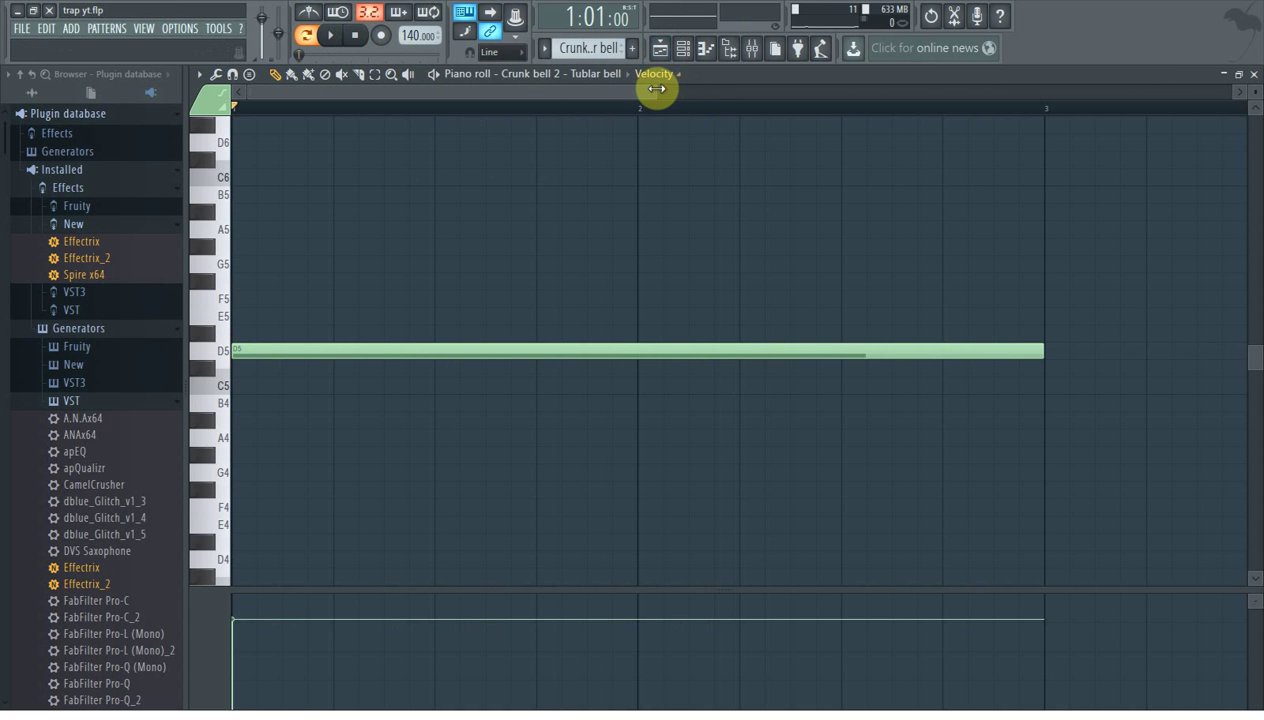
{"action": "mouse_move", "coordinate": [655, 90]}
{"action": "left_mouse_down"}
{"action": "mouse_move", "coordinate": [530, 100]}
{"action": "mouse_move", "coordinate": [658, 93]}
{"action": "left_mouse_up"}
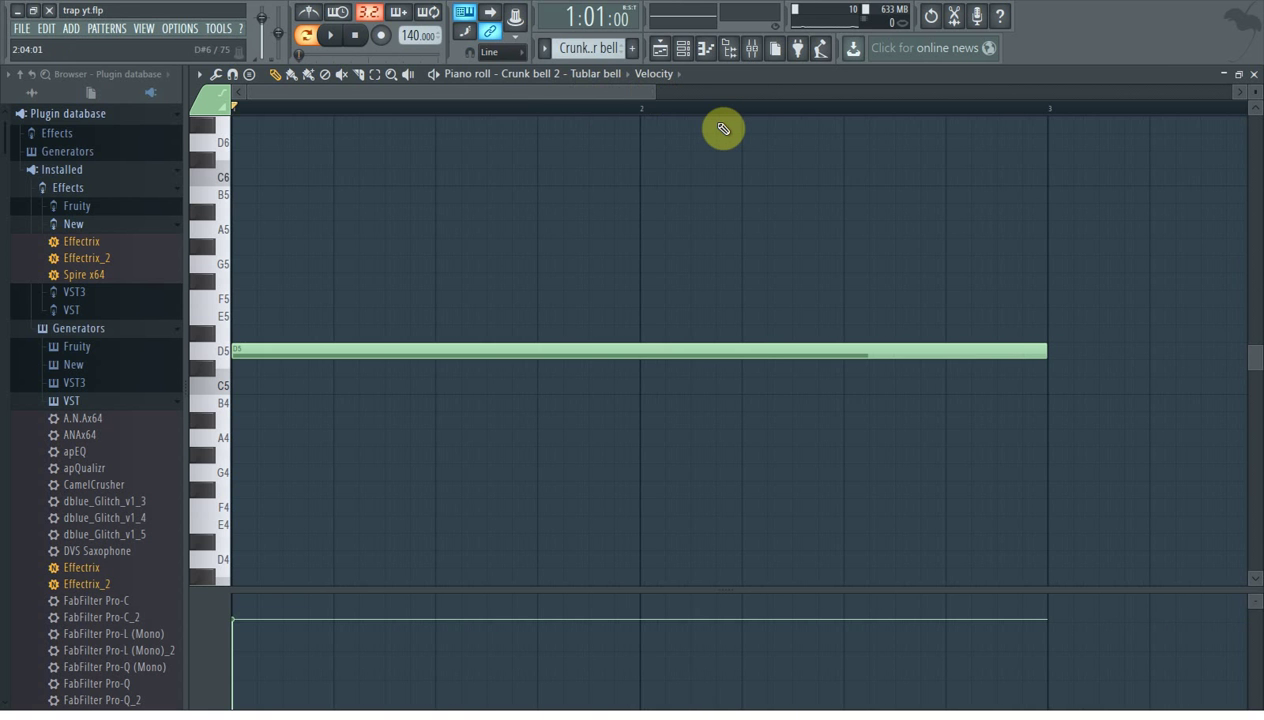
Examine the Crunk bell 2 - Tublar bell channel's sample settings from the channel rack, and close the channel window.
{"action": "left_click", "coordinate": [683, 48]}
{"action": "left_click", "coordinate": [545, 362]}
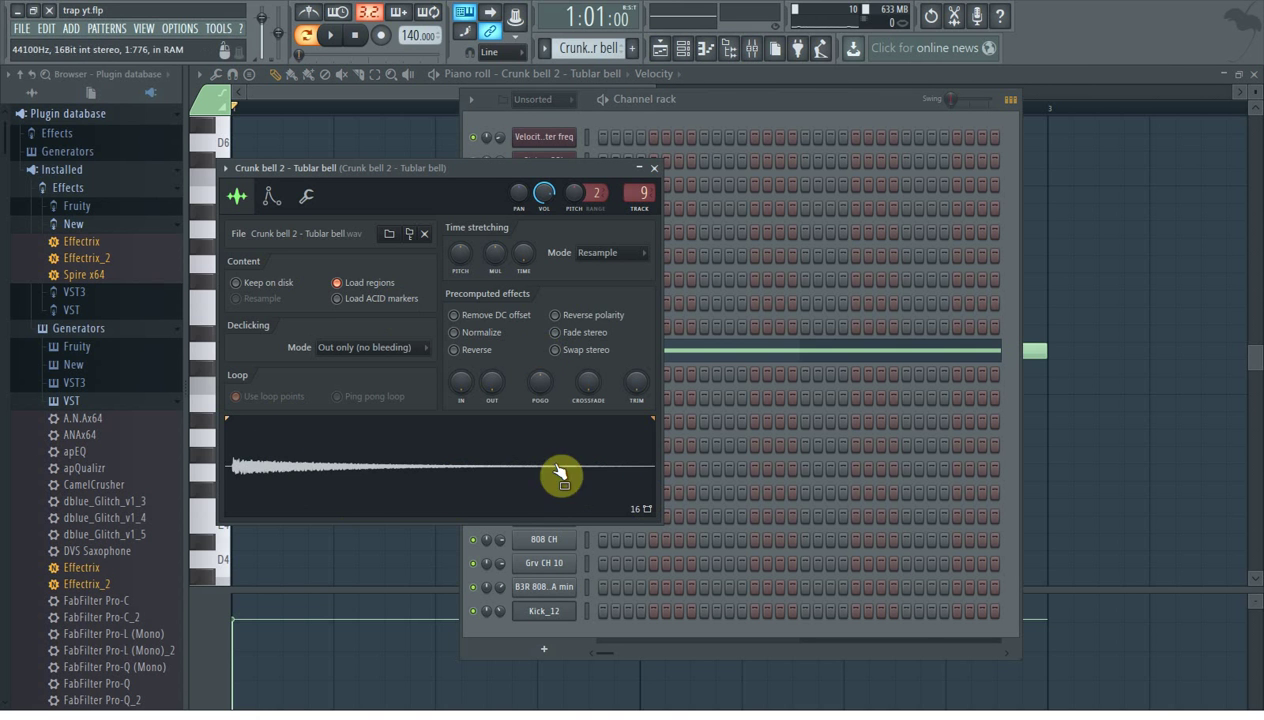
{"action": "left_click", "coordinate": [654, 168]}
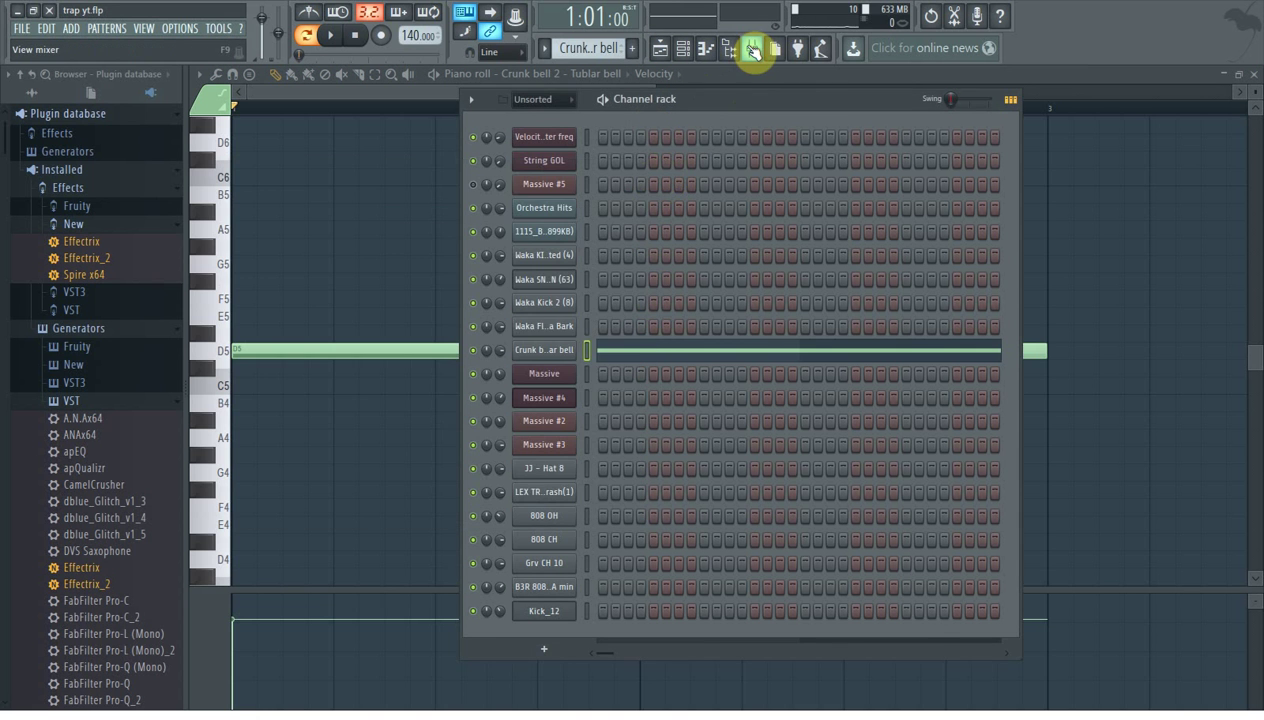
Examine the low cut and mid boost in Fruity parametric EQ 2 on the Crunk bell 2 - Tublar bell mixer track.
{"action": "left_click", "coordinate": [752, 48]}
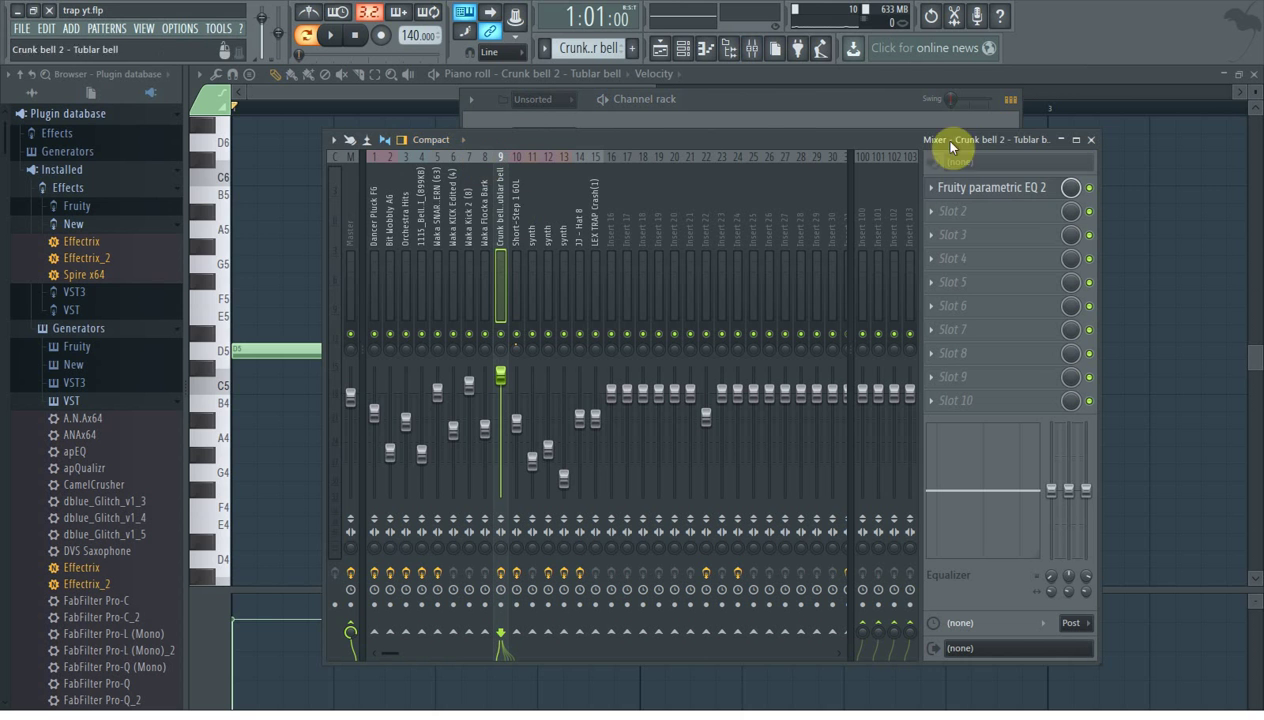
{"action": "left_click", "coordinate": [990, 189]}
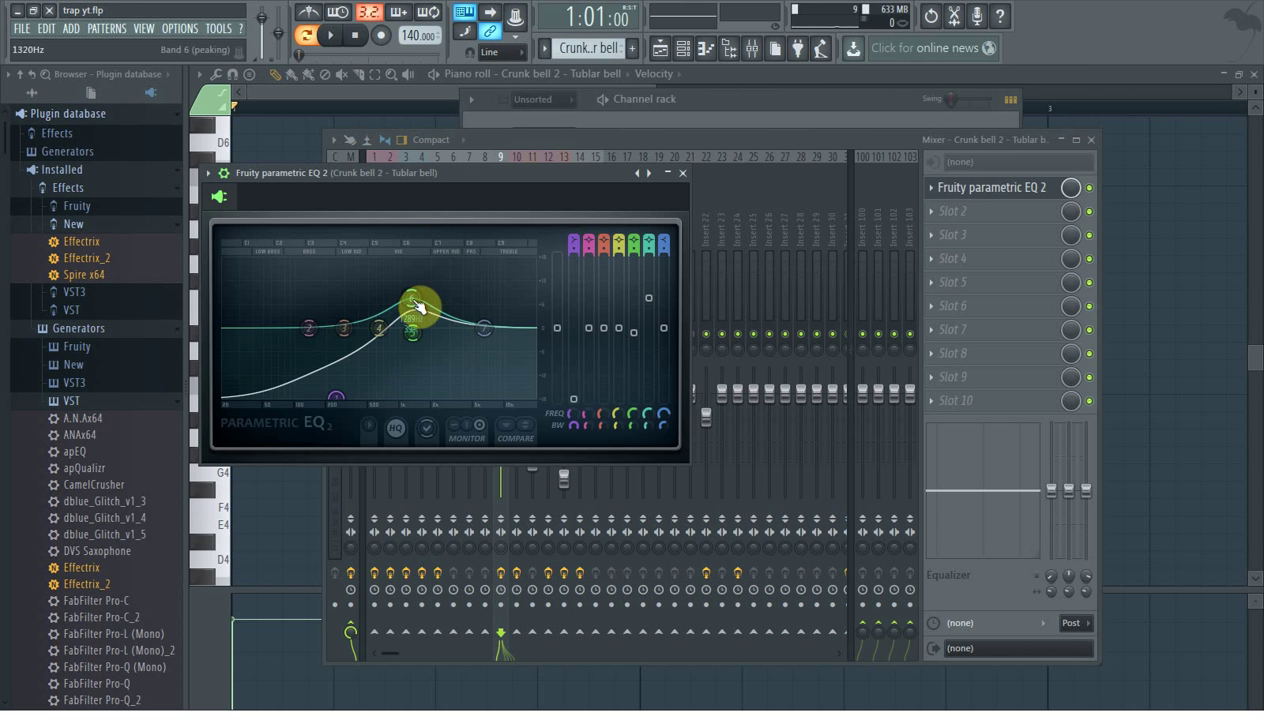
{"action": "left_click_drag", "start_coordinate": [393, 175], "coordinate": [578, 178]}
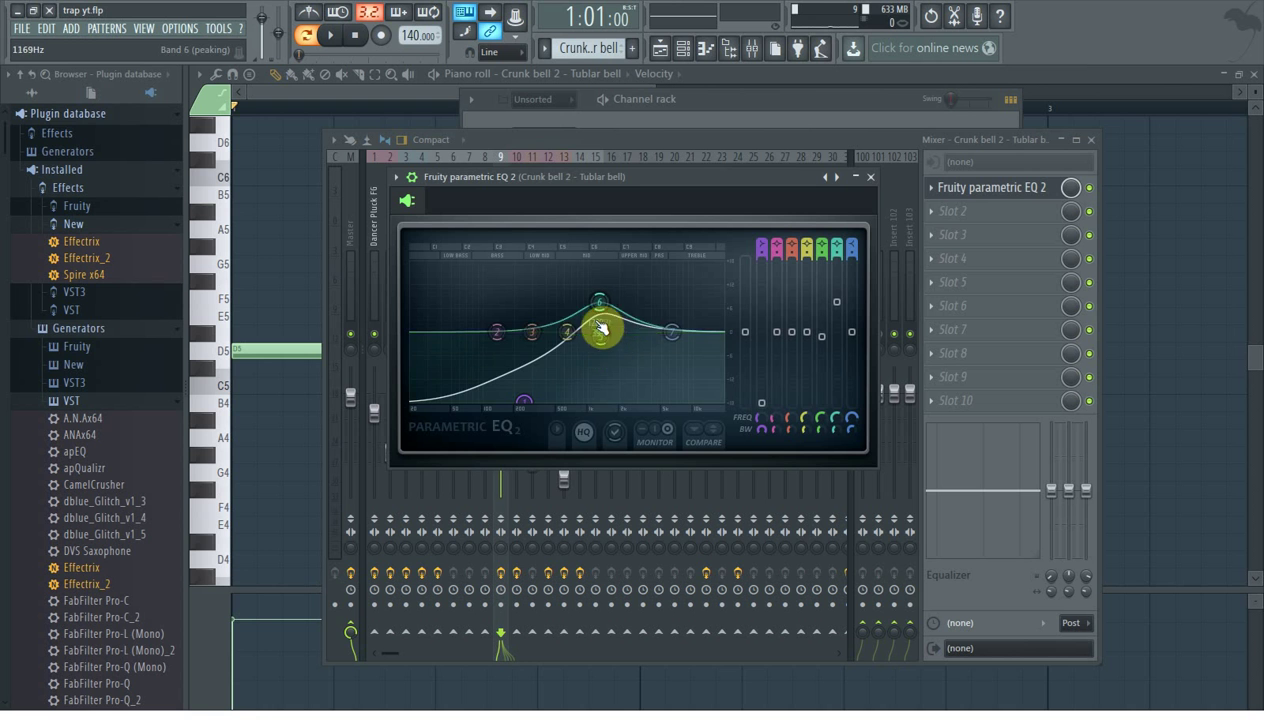
{"action": "left_click_drag", "start_coordinate": [654, 183], "coordinate": [719, 199]}
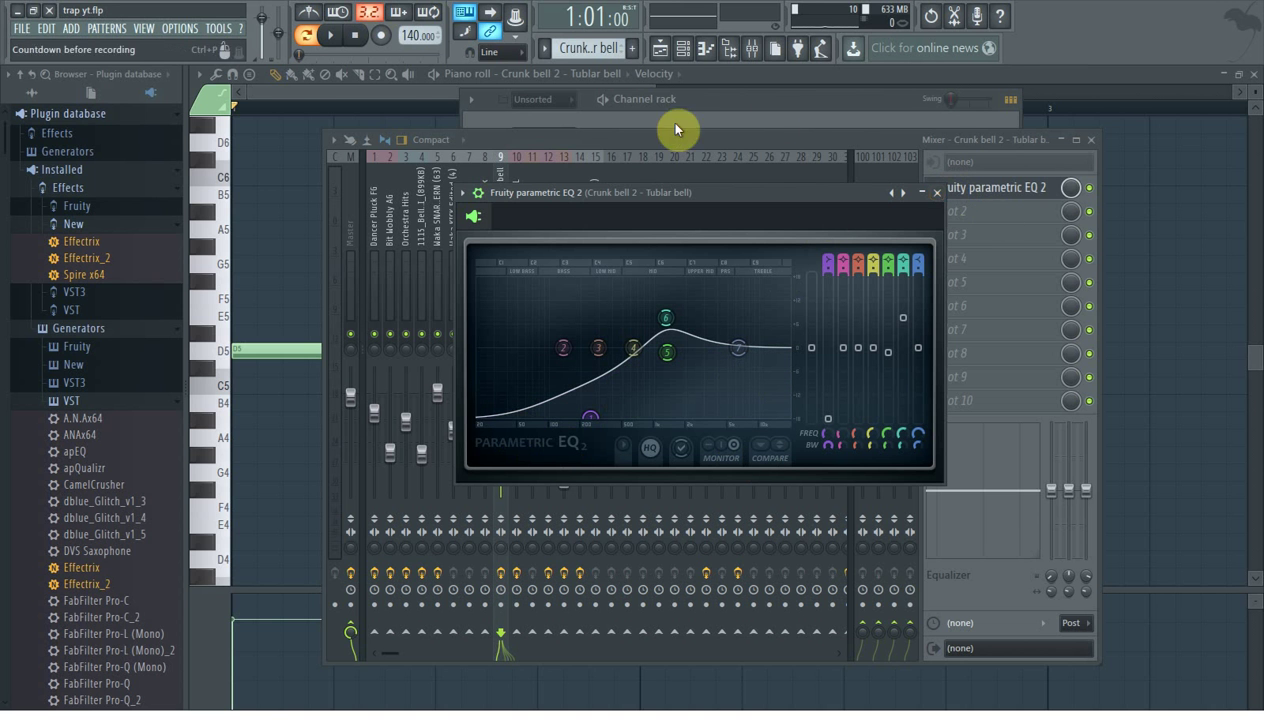
Return to the playlist, open the first Orchestra Hits clip in the piano roll, and listen to its notes.
{"action": "left_click", "coordinate": [668, 48]}
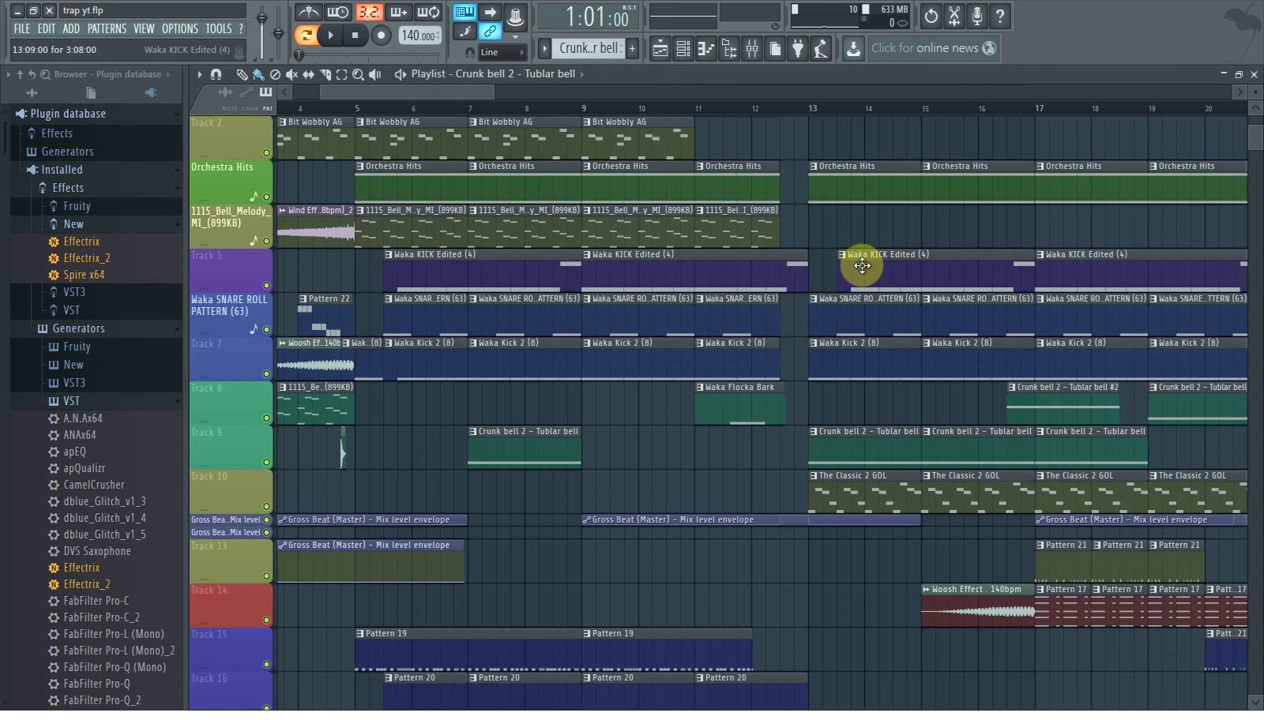
{"action": "scroll", "coordinate": [537, 437], "scroll_direction": "down", "scroll_amount": 2}
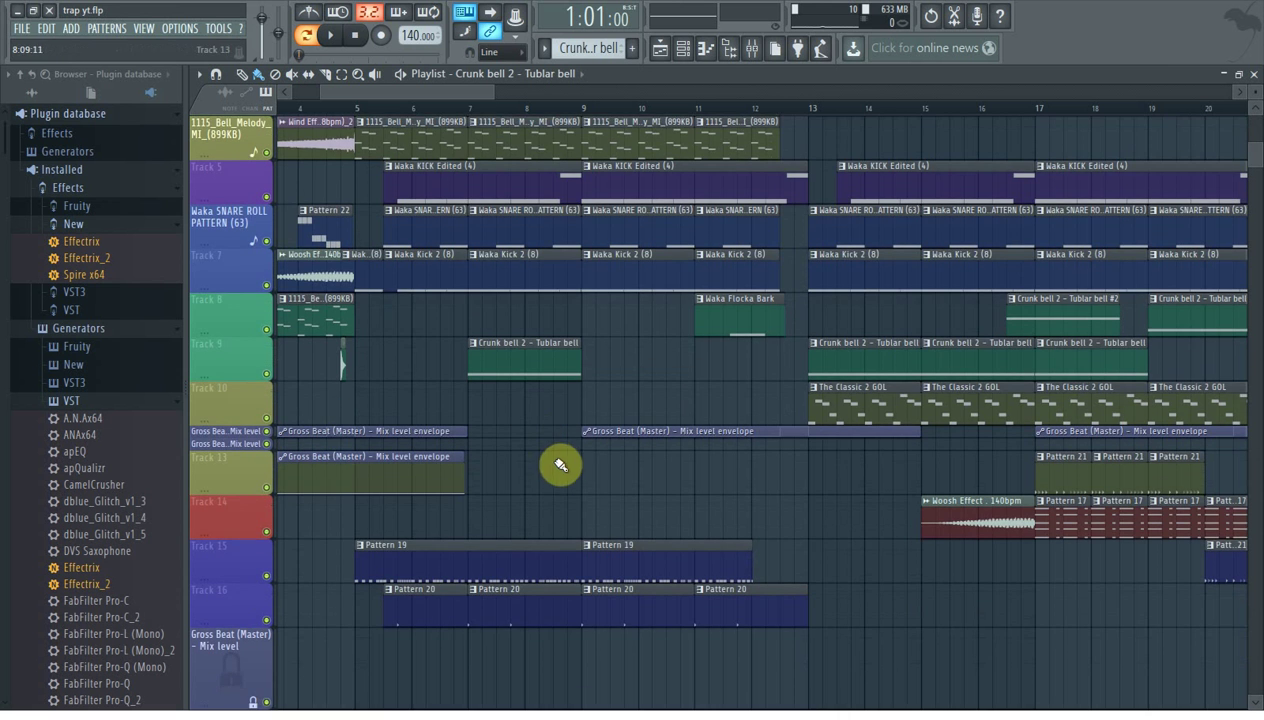
{"action": "scroll", "coordinate": [655, 470], "scroll_direction": "up", "scroll_amount": 4}
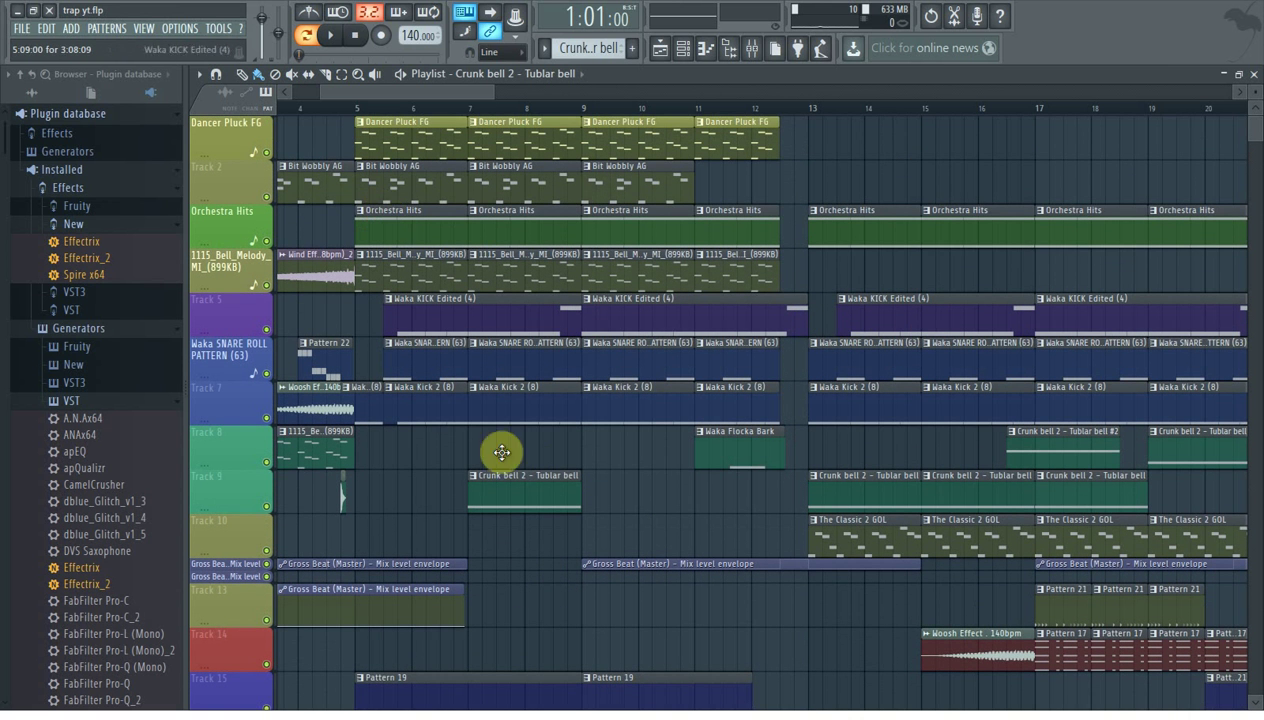
{"action": "double_click", "coordinate": [403, 212]}
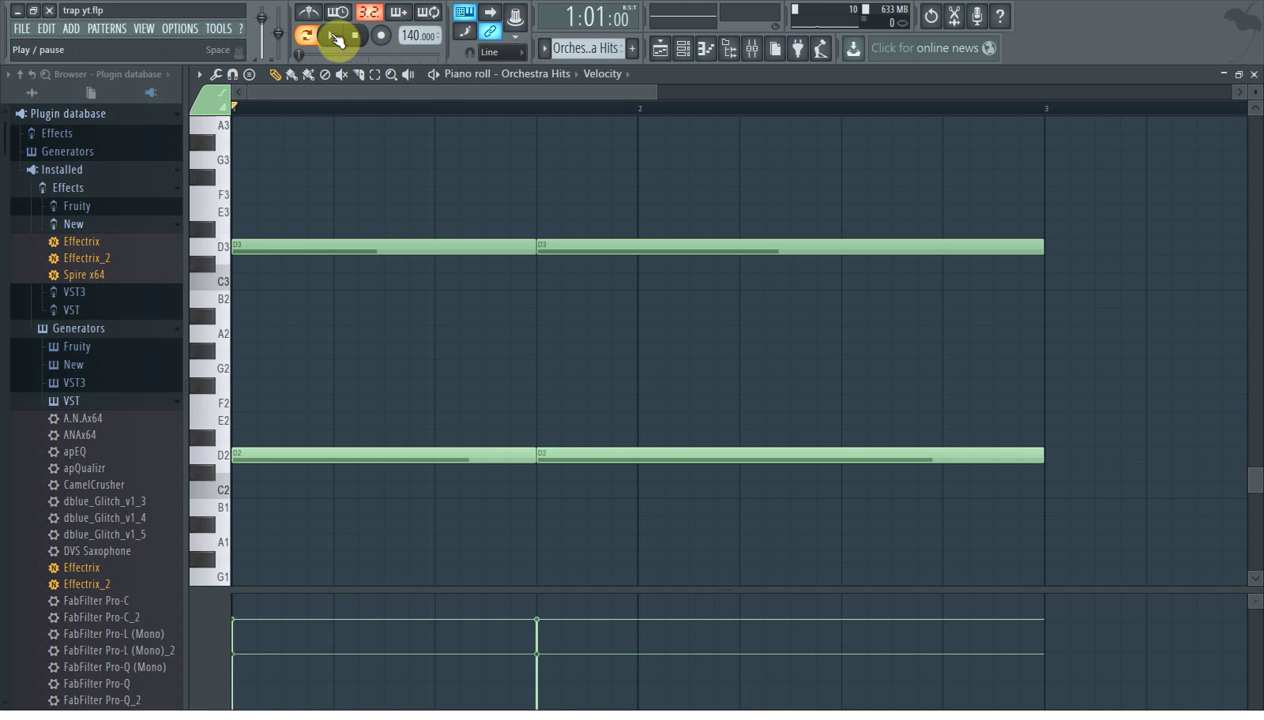
{"action": "left_click", "coordinate": [336, 38]}
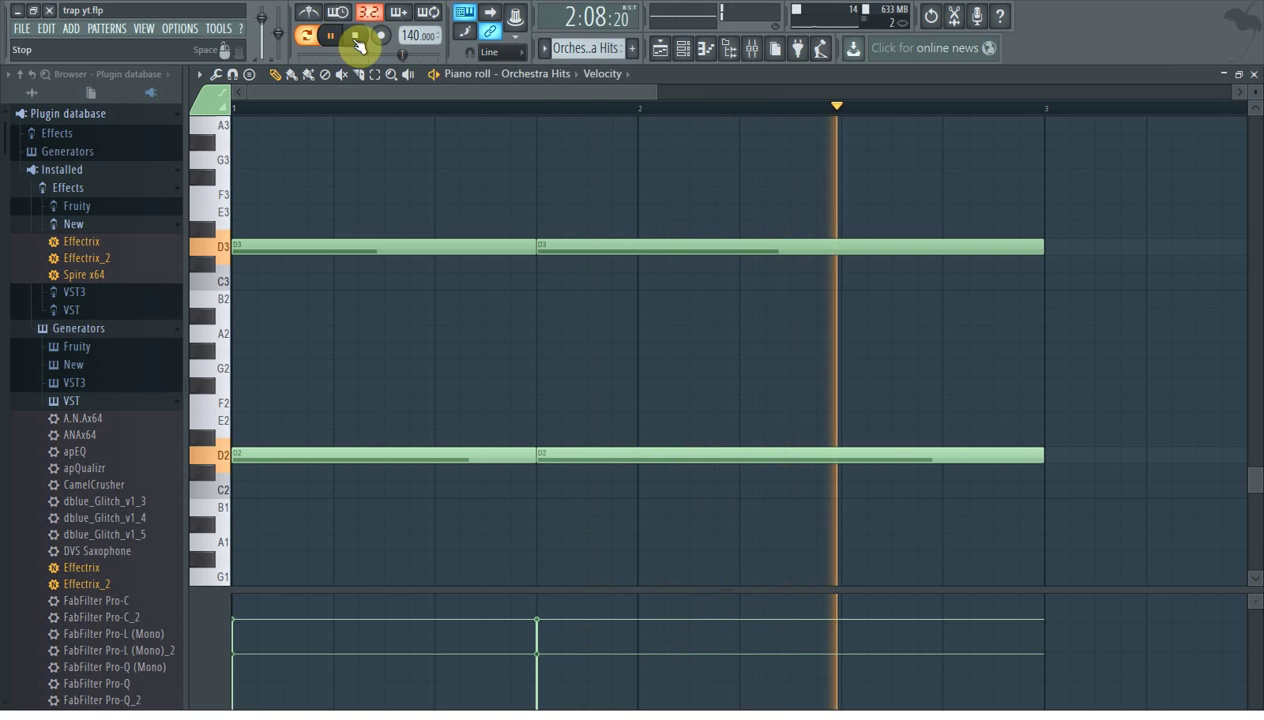
{"action": "left_click", "coordinate": [354, 36]}
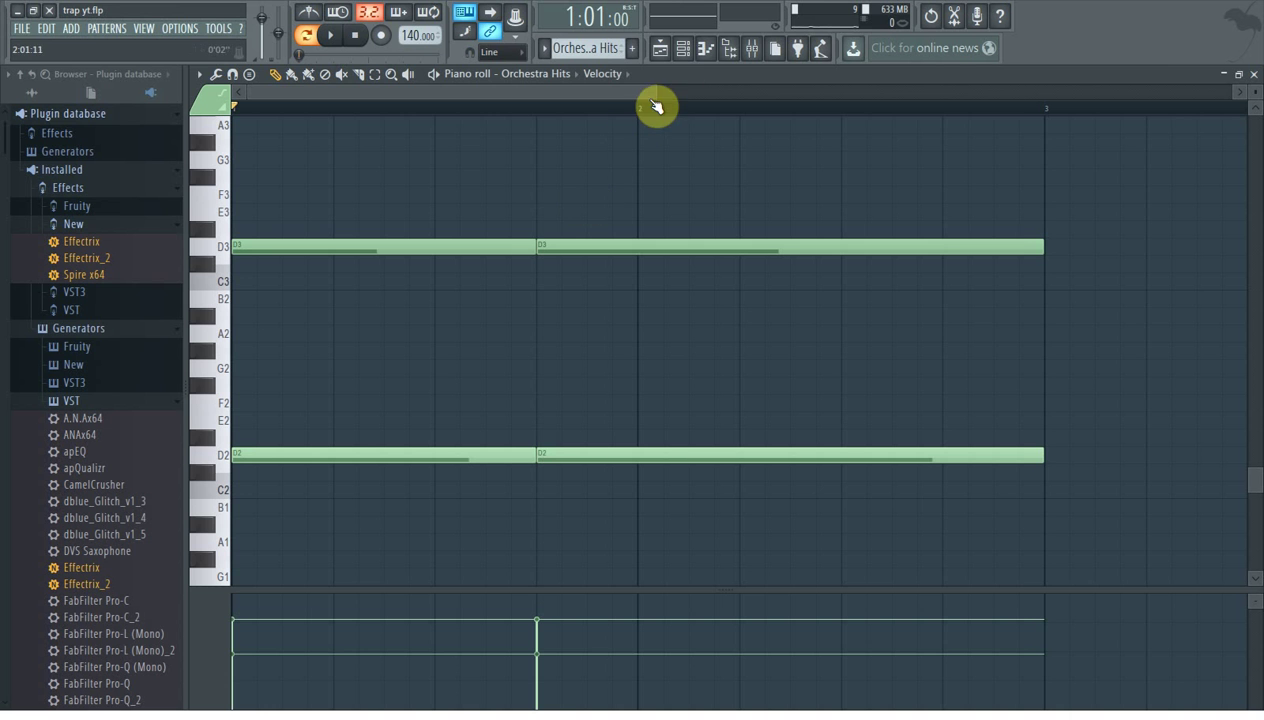
Open the Orchestra Hits channel's Soundfont Player from the channel rack and examine its settings.
{"action": "left_click", "coordinate": [689, 50]}
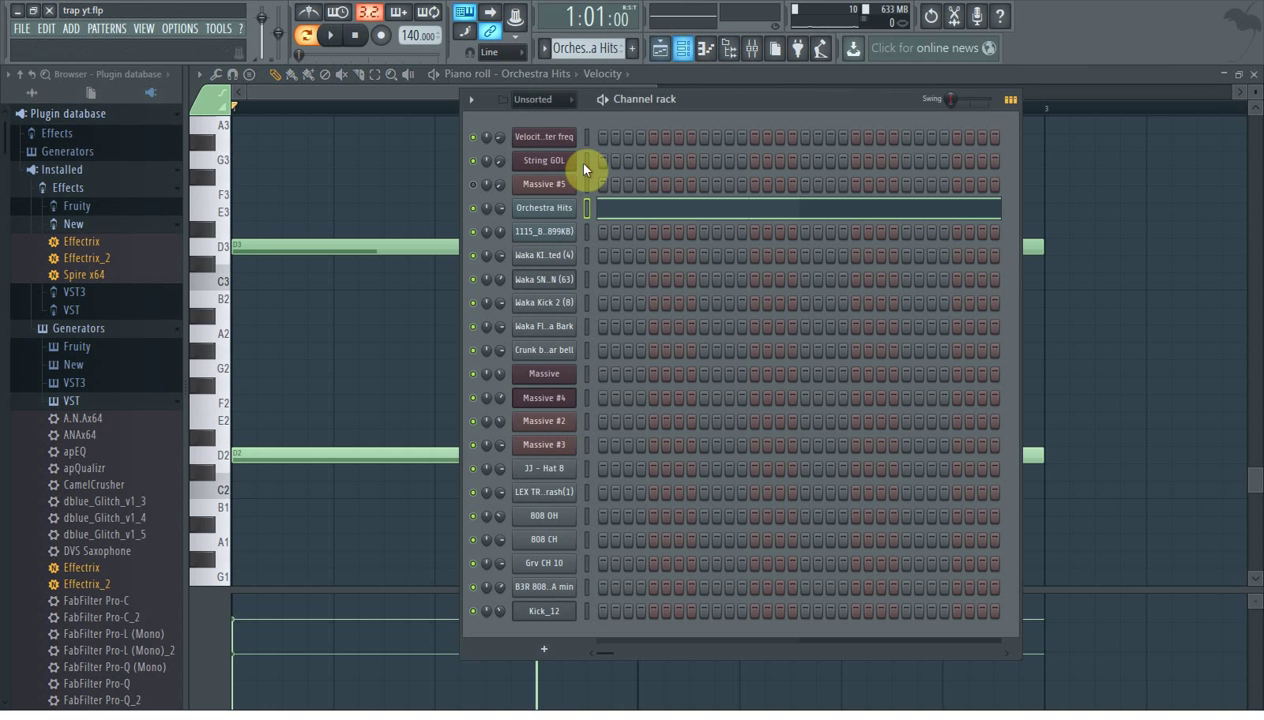
{"action": "left_click", "coordinate": [560, 209]}
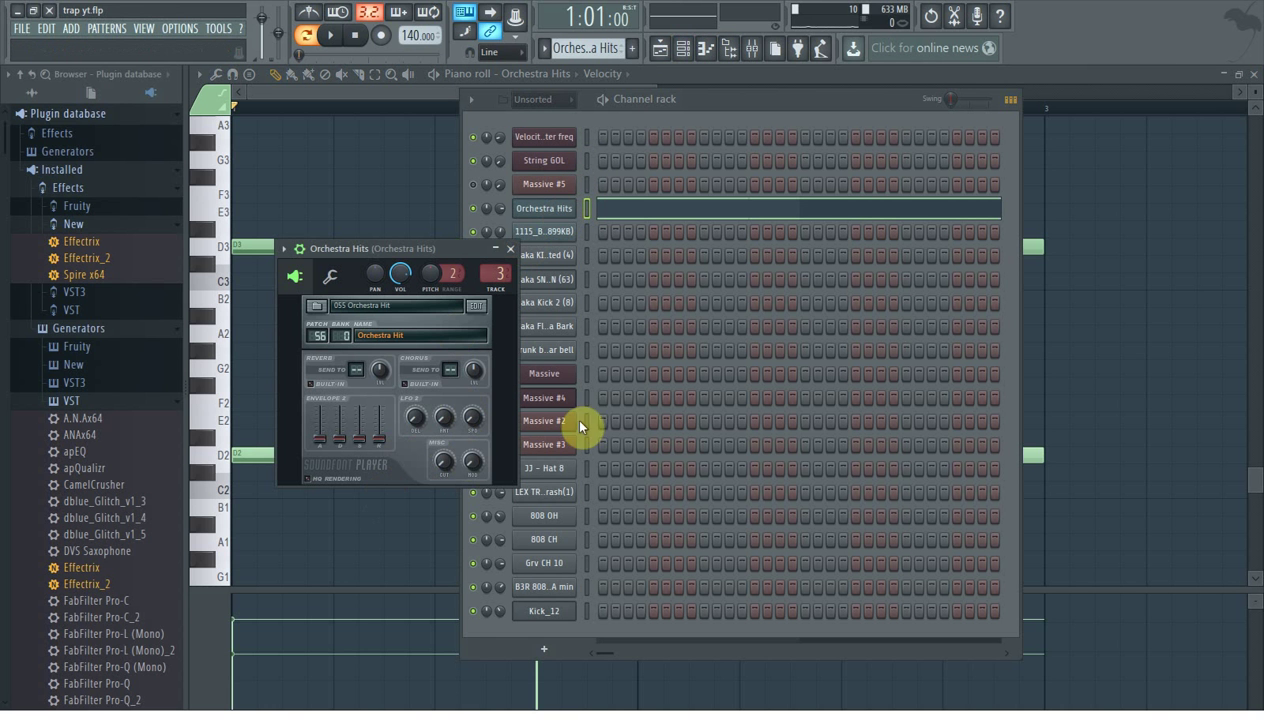
Open Fruity parametric EQ 2 on the Orchestra Hits mixer track and examine its low cut and upper-mid boost.
{"action": "left_click", "coordinate": [754, 48]}
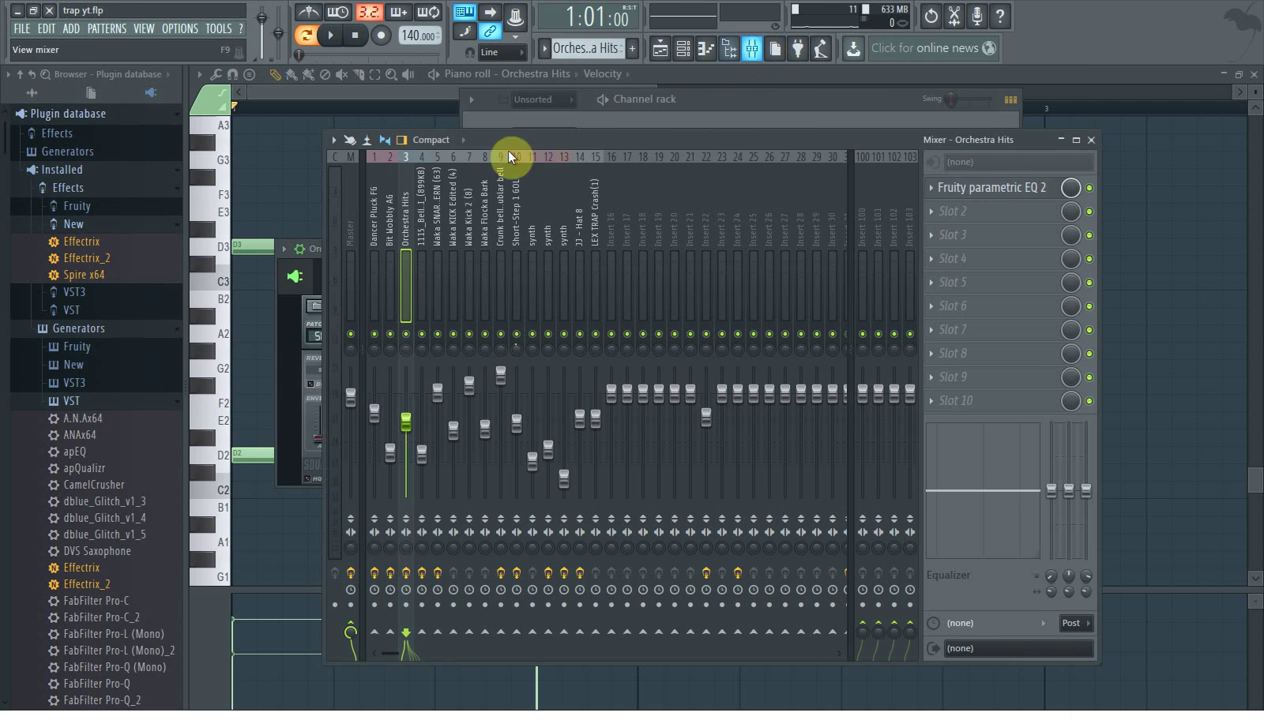
{"action": "left_click", "coordinate": [1012, 188]}
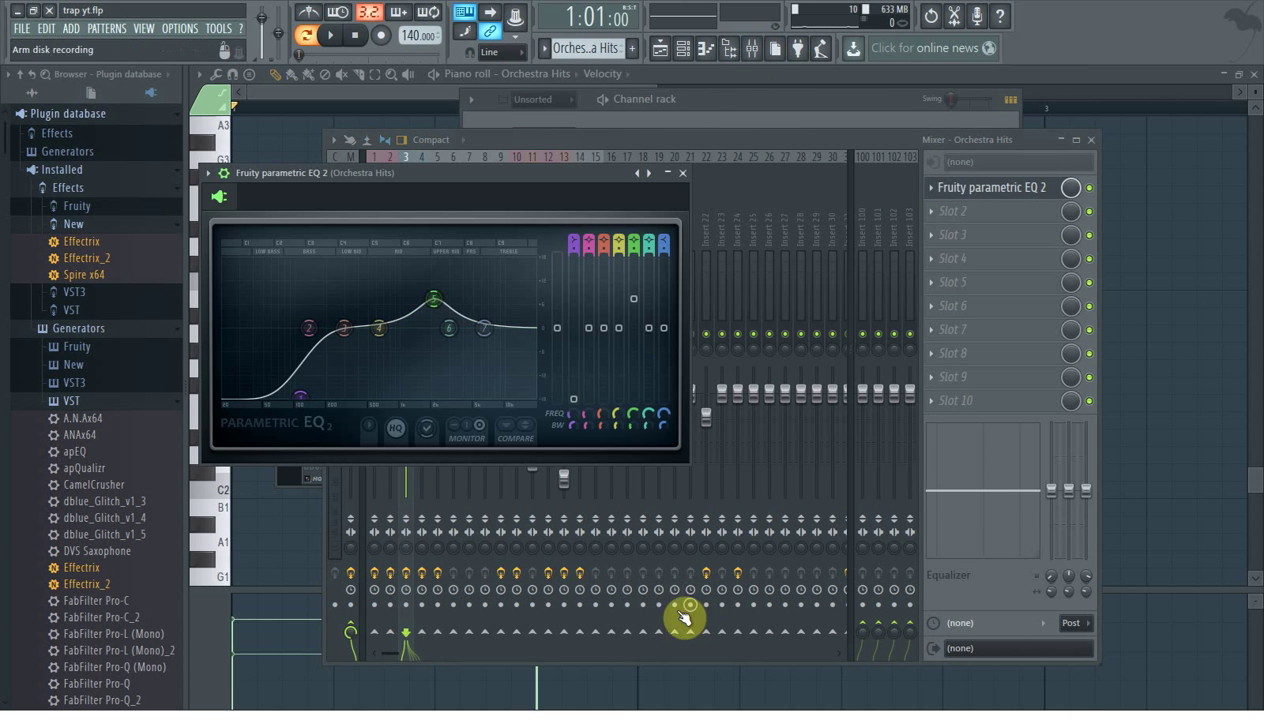
{"action": "left_click_drag", "start_coordinate": [311, 374], "coordinate": [303, 430]}
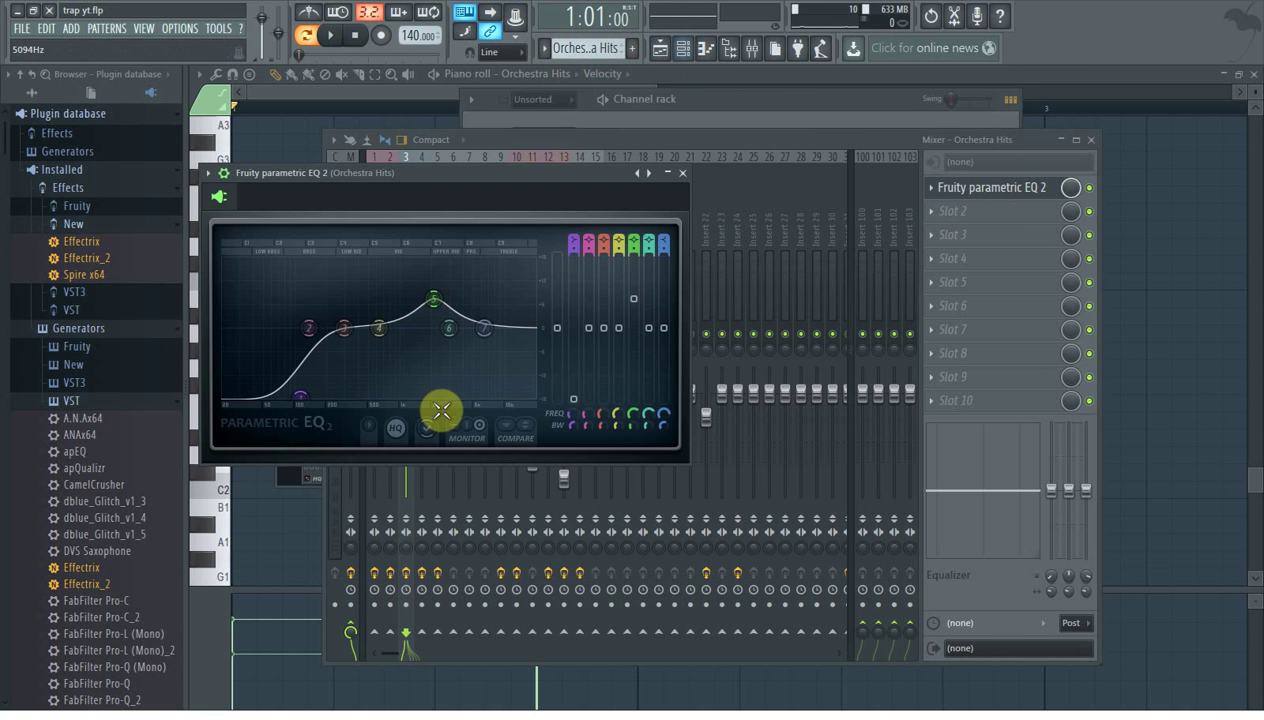
{"action": "left_click_drag", "start_coordinate": [300, 396], "coordinate": [305, 405]}
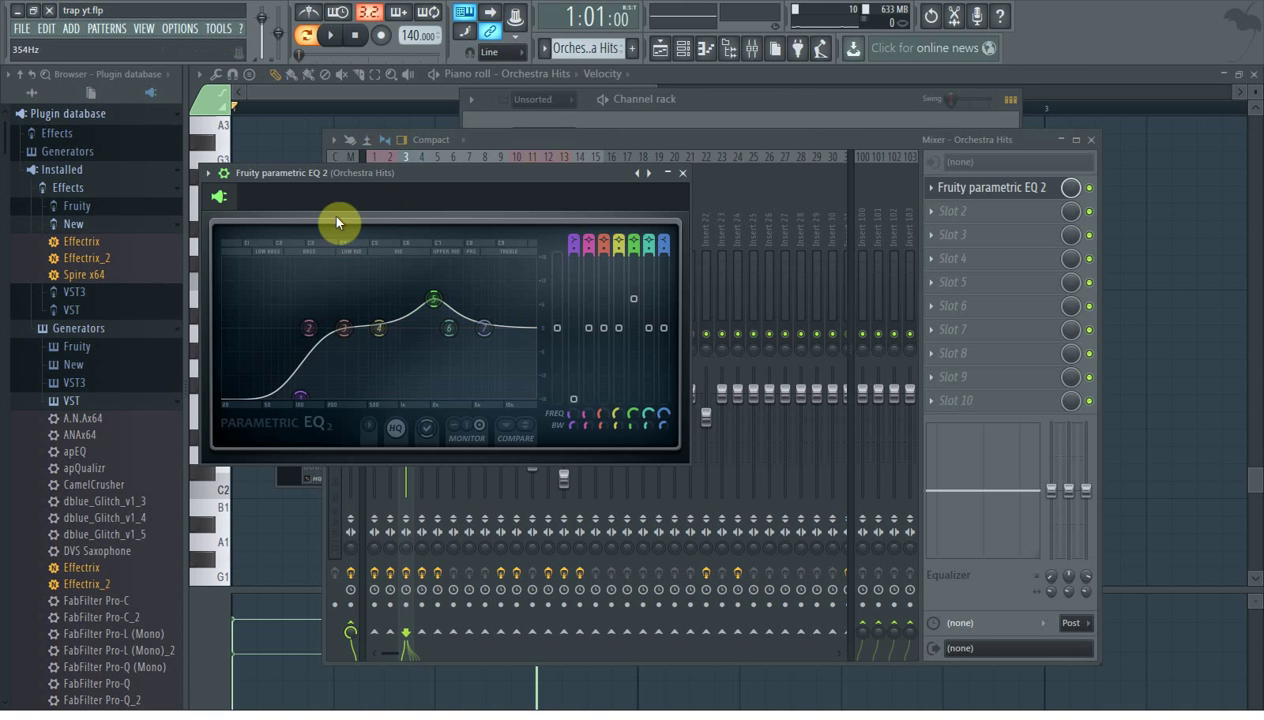
{"action": "left_click_drag", "start_coordinate": [344, 182], "coordinate": [497, 189]}
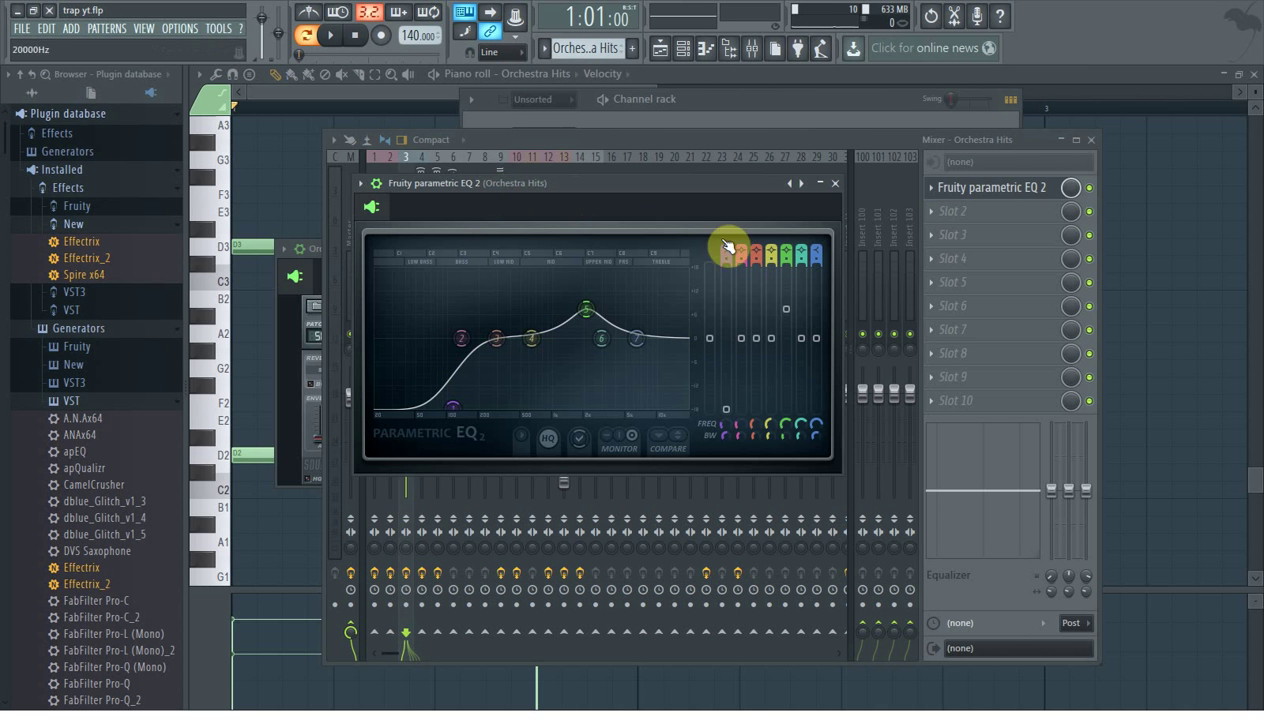
Return to the playlist, open the first The Classic 2 GOL clip in the piano roll, and listen to its melody.
{"action": "left_click", "coordinate": [663, 48]}
{"action": "scroll", "coordinate": [746, 397], "scroll_direction": "down", "scroll_amount": 2}
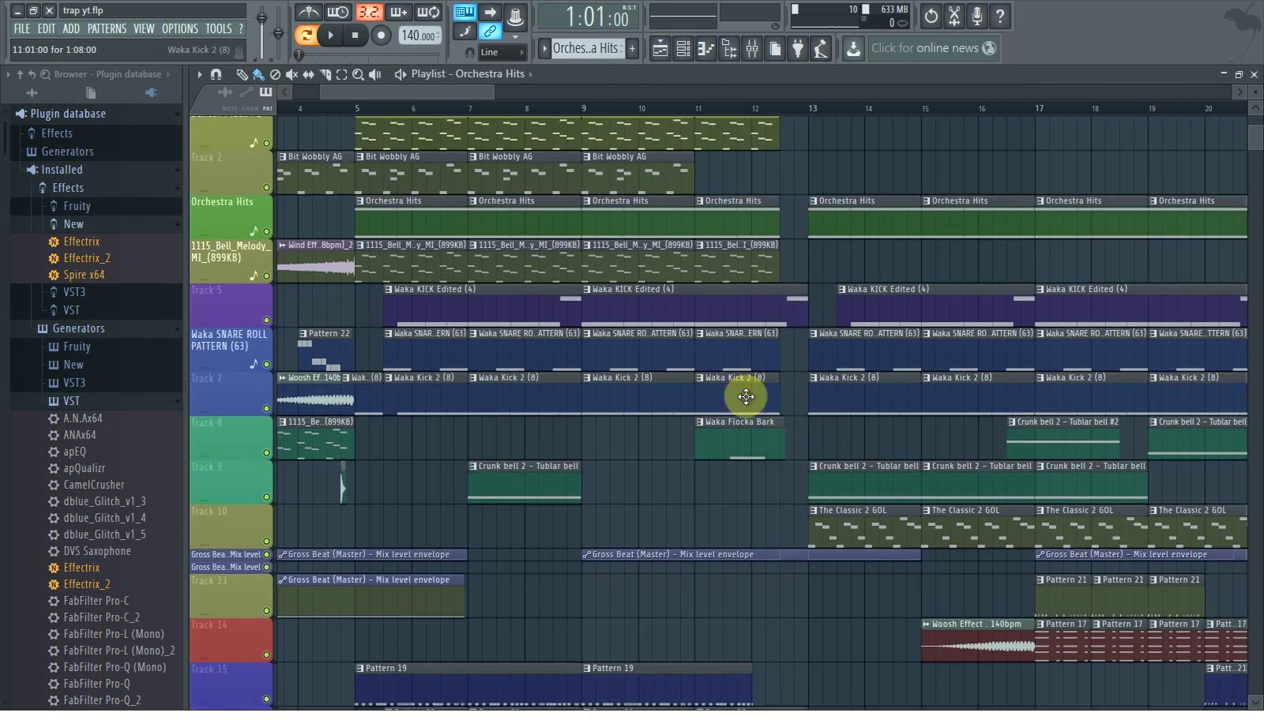
{"action": "scroll", "coordinate": [746, 397], "scroll_direction": "down", "scroll_amount": 3}
{"action": "scroll", "coordinate": [746, 397], "scroll_direction": "up", "scroll_amount": 3}
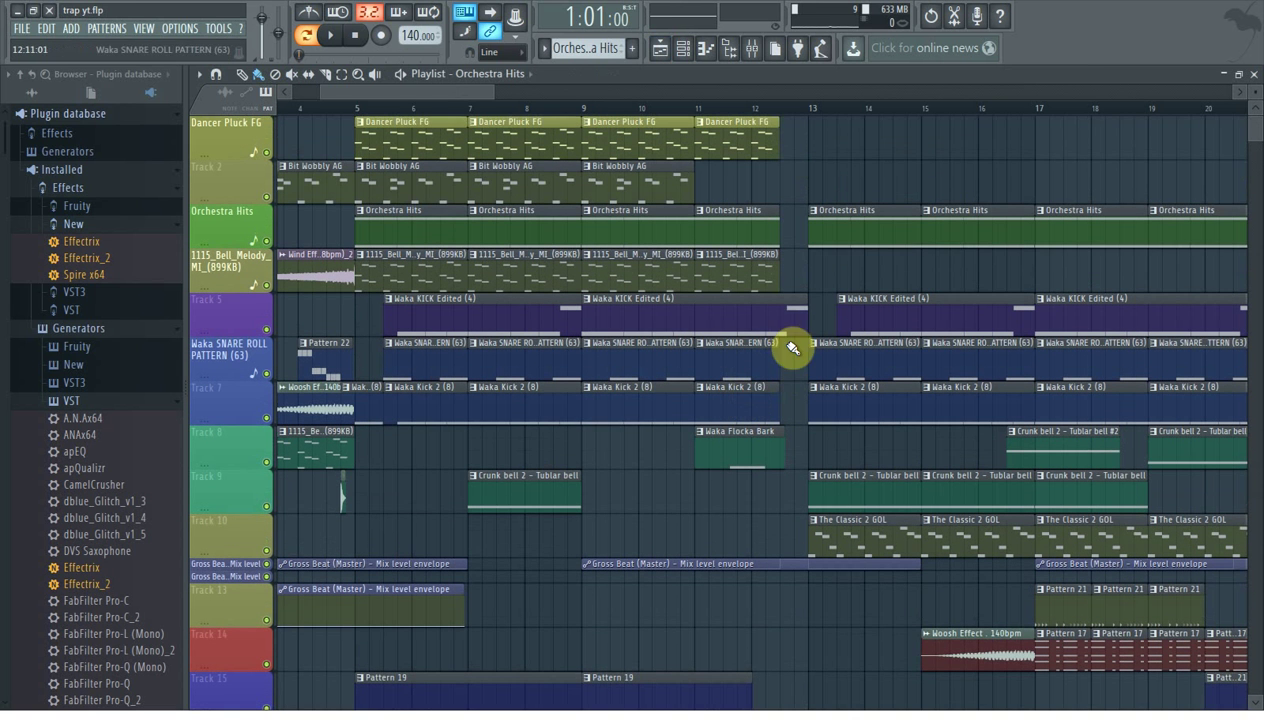
{"action": "left_click_drag", "start_coordinate": [412, 99], "coordinate": [478, 97]}
{"action": "scroll", "coordinate": [528, 333], "scroll_direction": "down", "scroll_amount": 1}
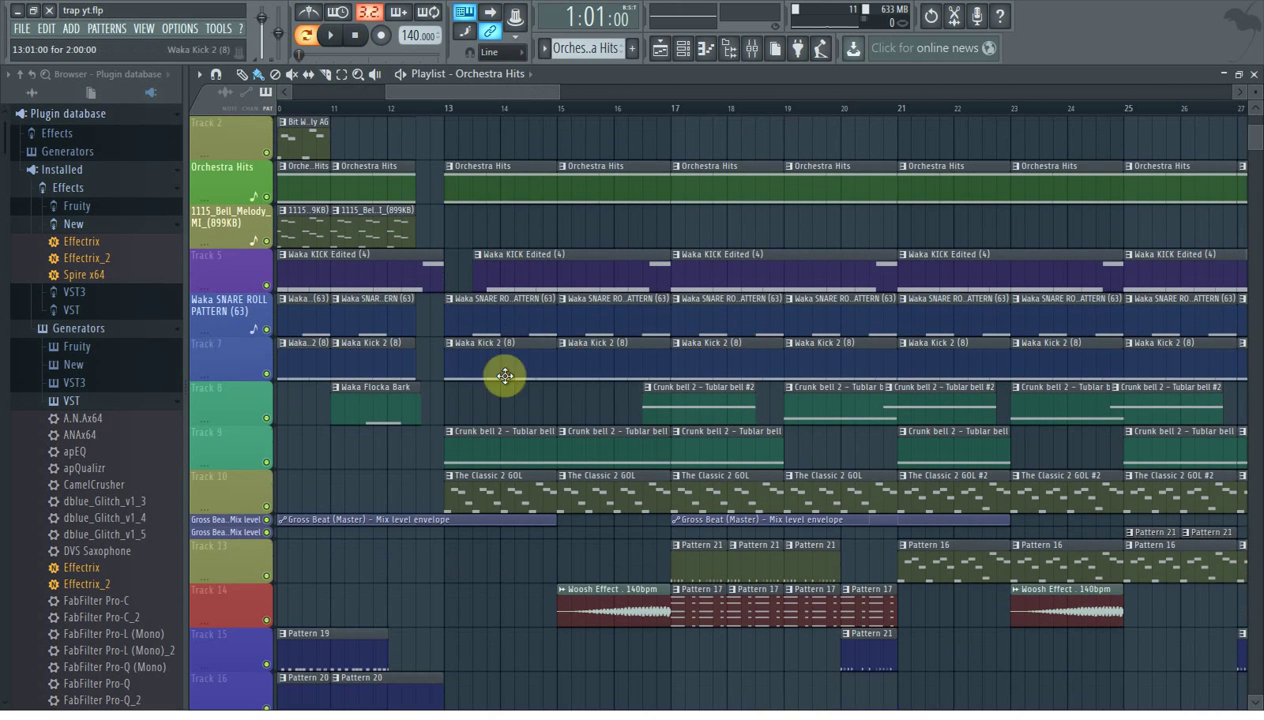
{"action": "scroll", "coordinate": [482, 480], "scroll_direction": "down", "scroll_amount": 2}
{"action": "scroll", "coordinate": [482, 482], "scroll_direction": "down", "scroll_amount": 1}
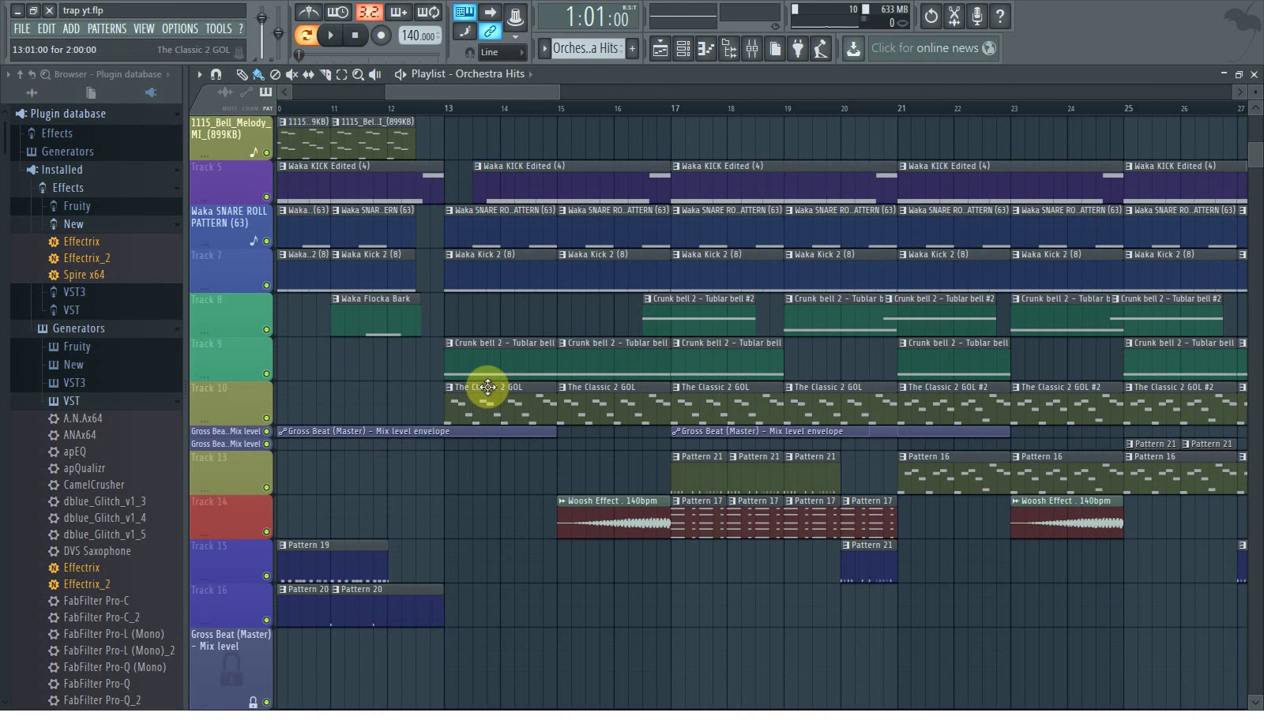
{"action": "double_click", "coordinate": [487, 387]}
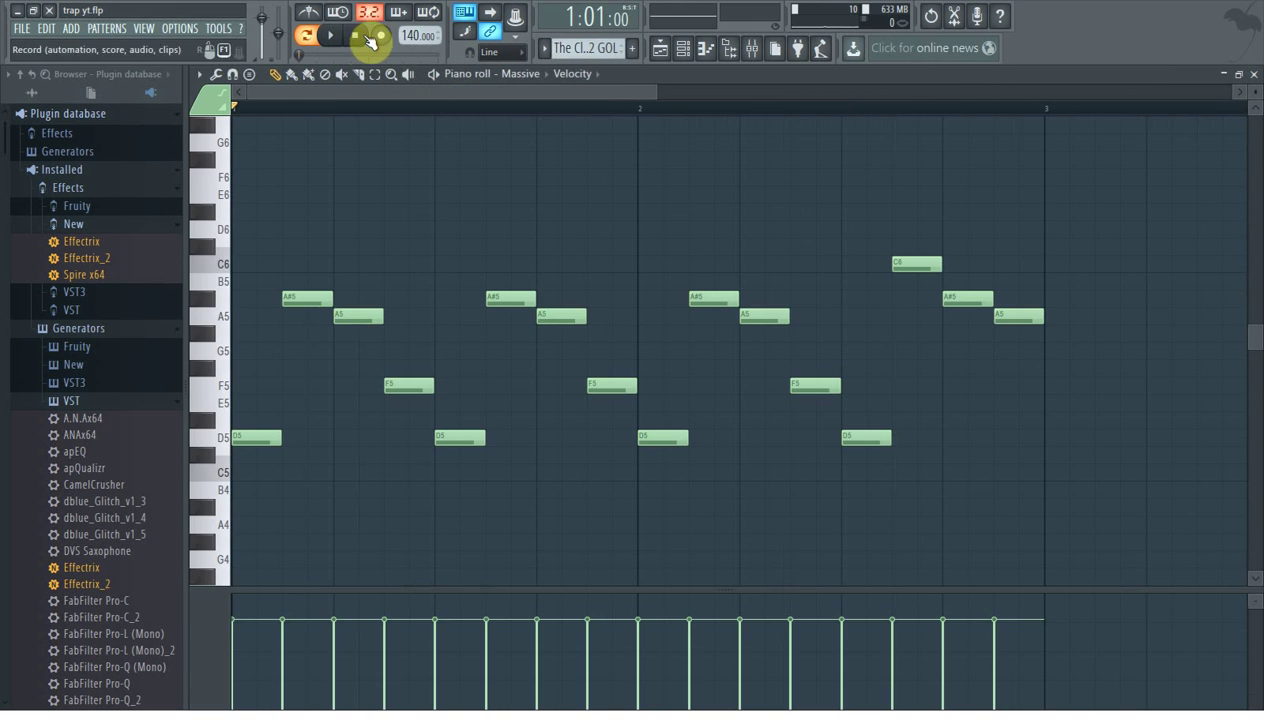
{"action": "left_click", "coordinate": [333, 37]}
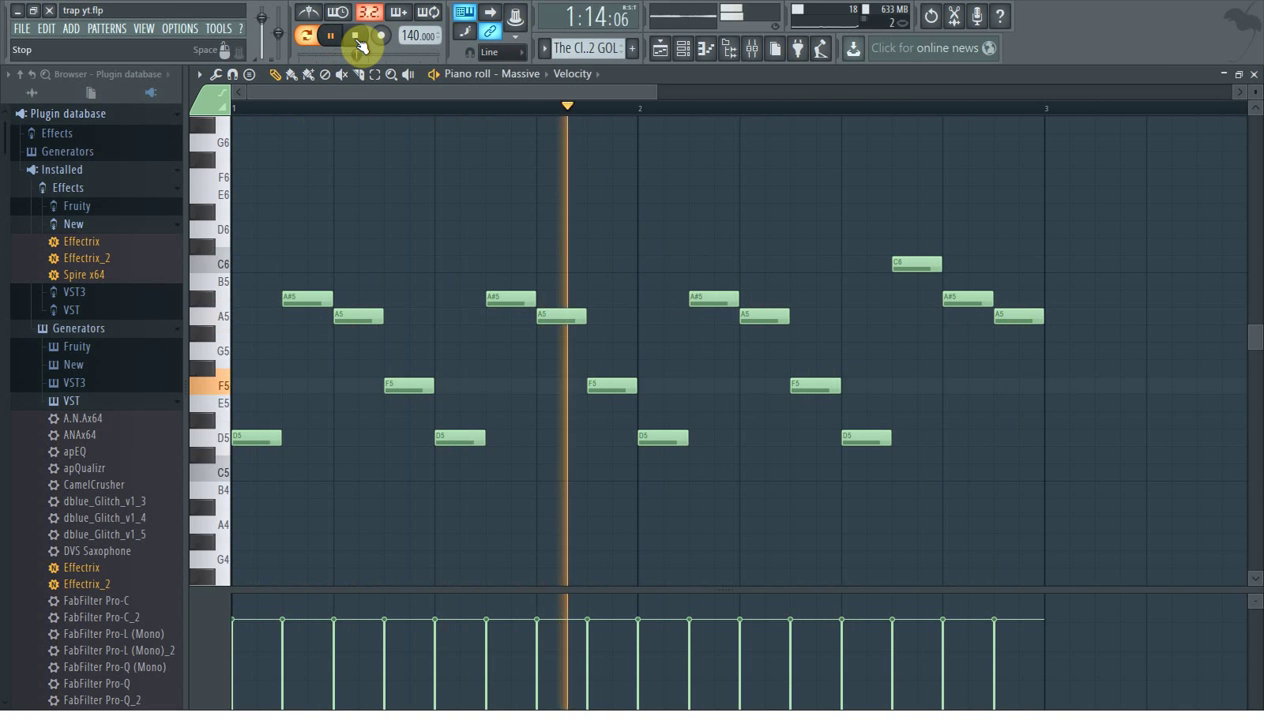
{"action": "left_click", "coordinate": [358, 40]}
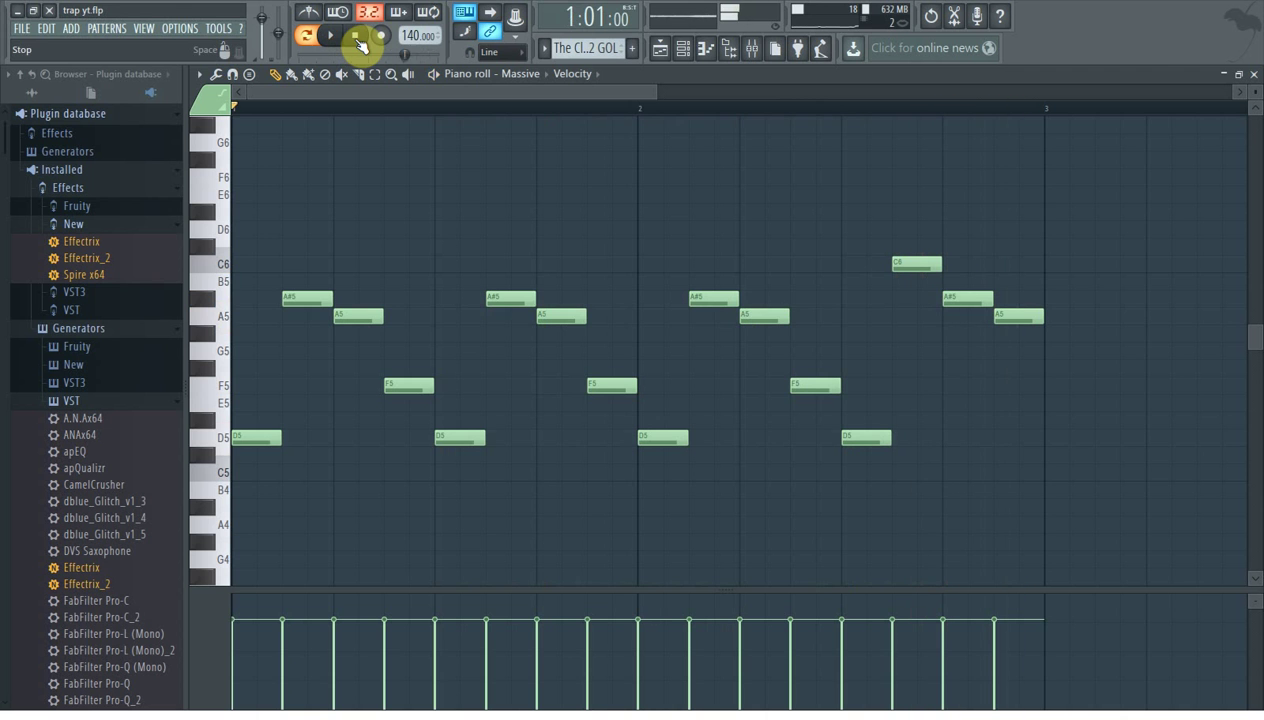
Examine the preset loaded in the Massive channel from the channel rack, and close the synth window.
{"action": "left_click", "coordinate": [684, 53]}
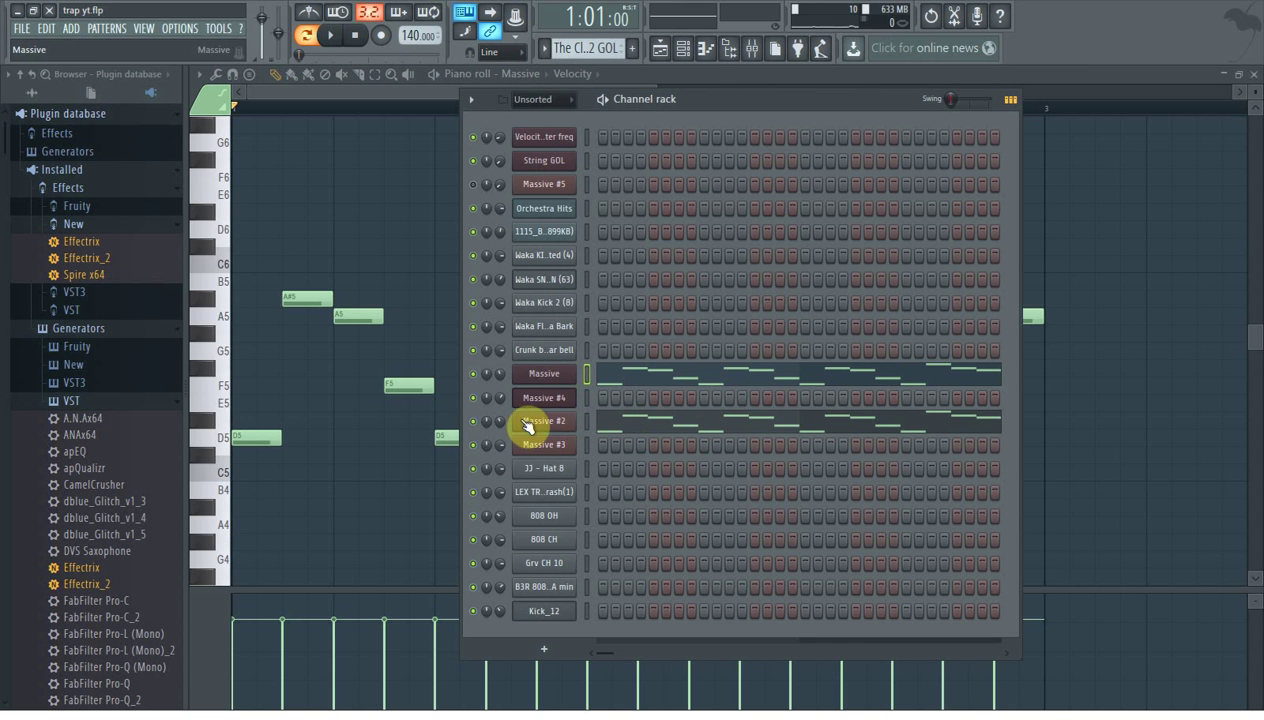
{"action": "left_click", "coordinate": [560, 380]}
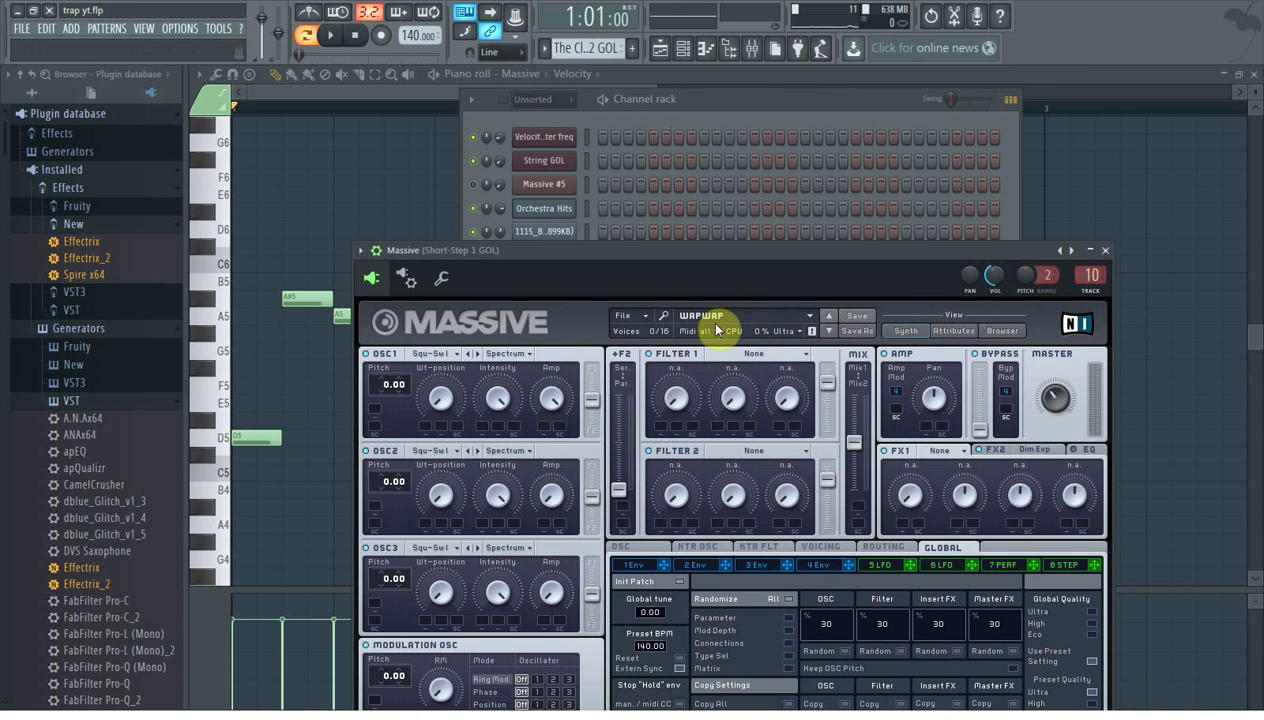
{"action": "left_click", "coordinate": [1105, 251]}
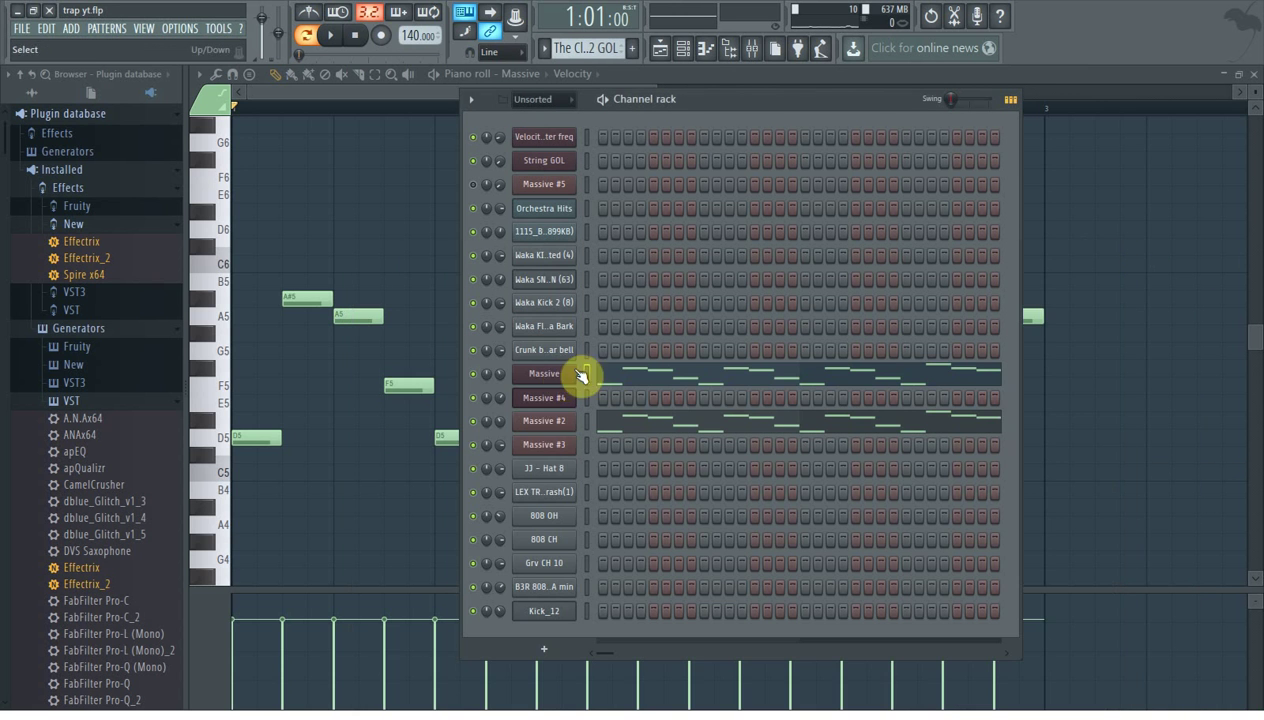
Mute Massive #2 to listen to the Massive layer alone, and unmute it.
{"action": "left_click", "coordinate": [476, 421]}
{"action": "left_click", "coordinate": [331, 35]}
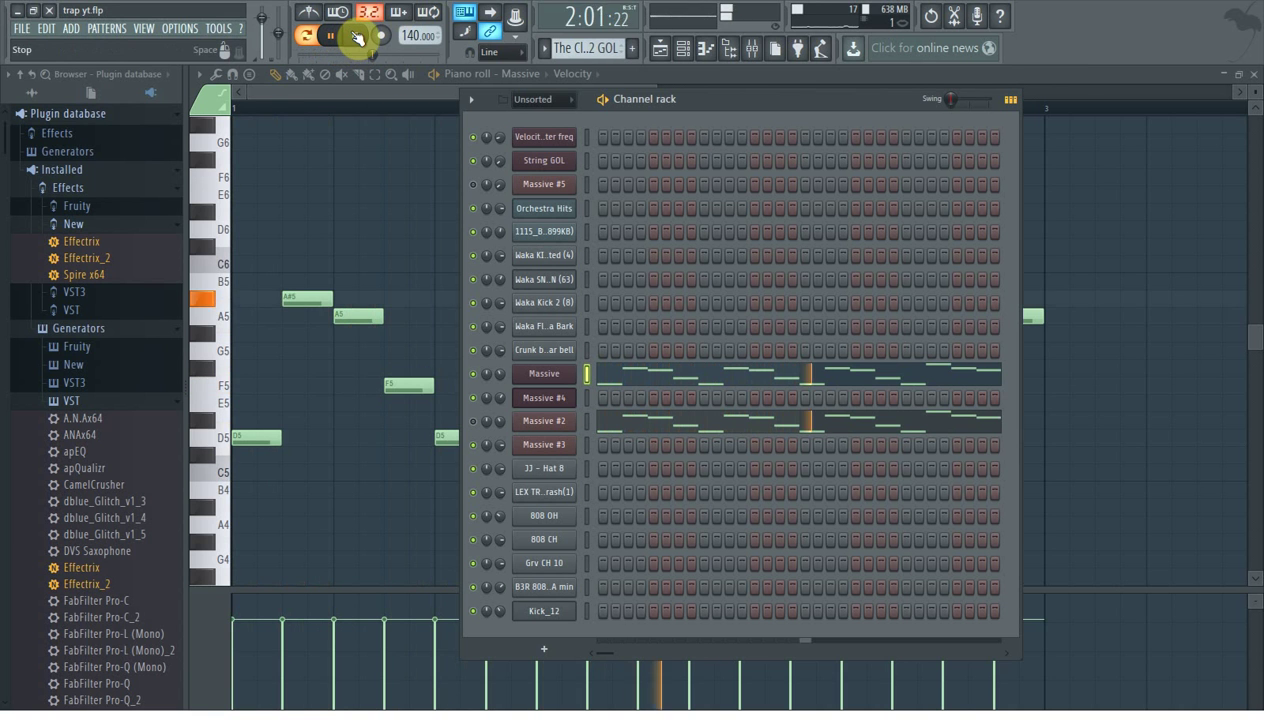
{"action": "left_click", "coordinate": [357, 37]}
{"action": "left_click", "coordinate": [474, 421]}
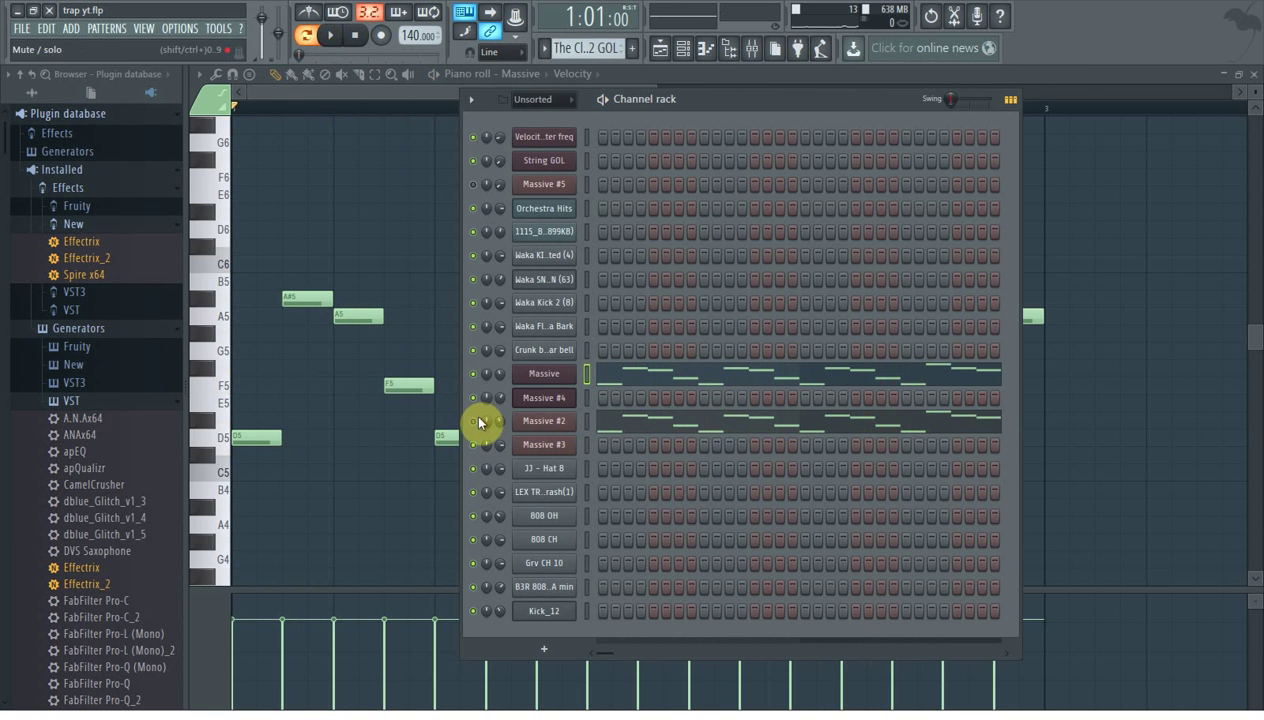
Examine the preset in the Massive #2 channel, move its window lower, and bring the channel rack back to the front.
{"action": "left_click", "coordinate": [560, 422]}
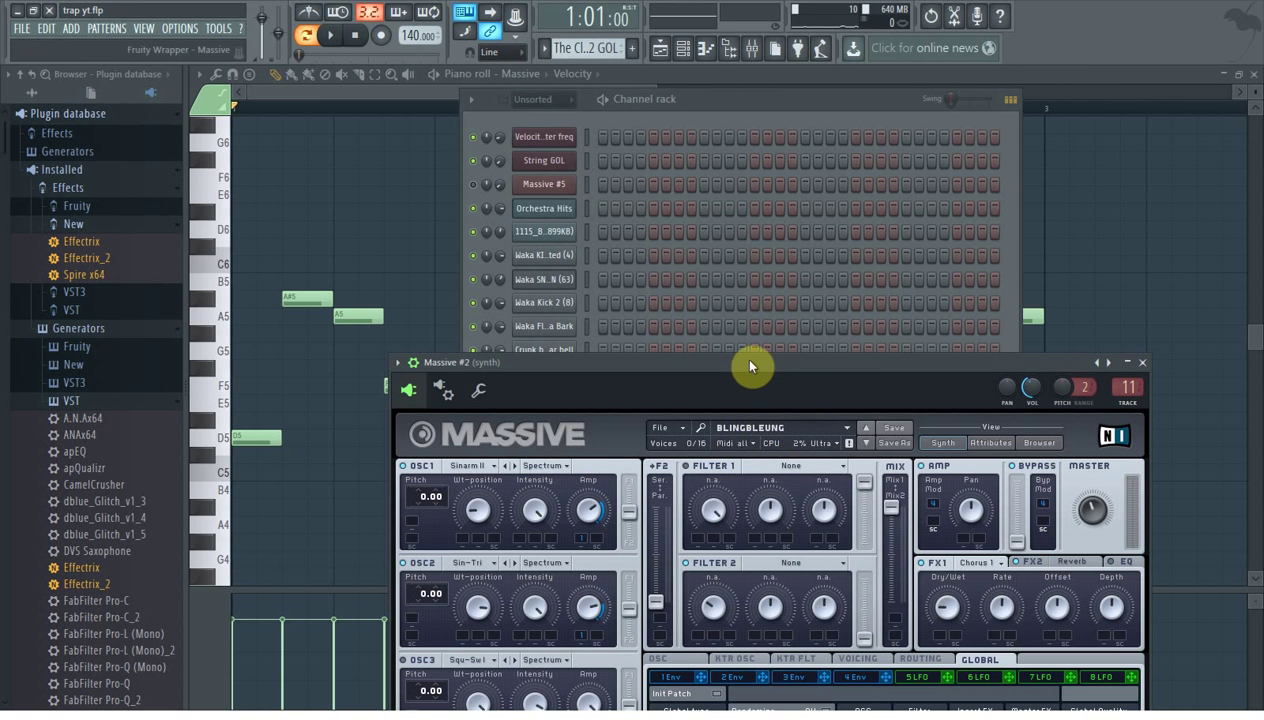
{"action": "left_click_drag", "start_coordinate": [750, 366], "coordinate": [632, 100]}
{"action": "left_click_drag", "start_coordinate": [702, 125], "coordinate": [685, 413]}
{"action": "left_click", "coordinate": [676, 103]}
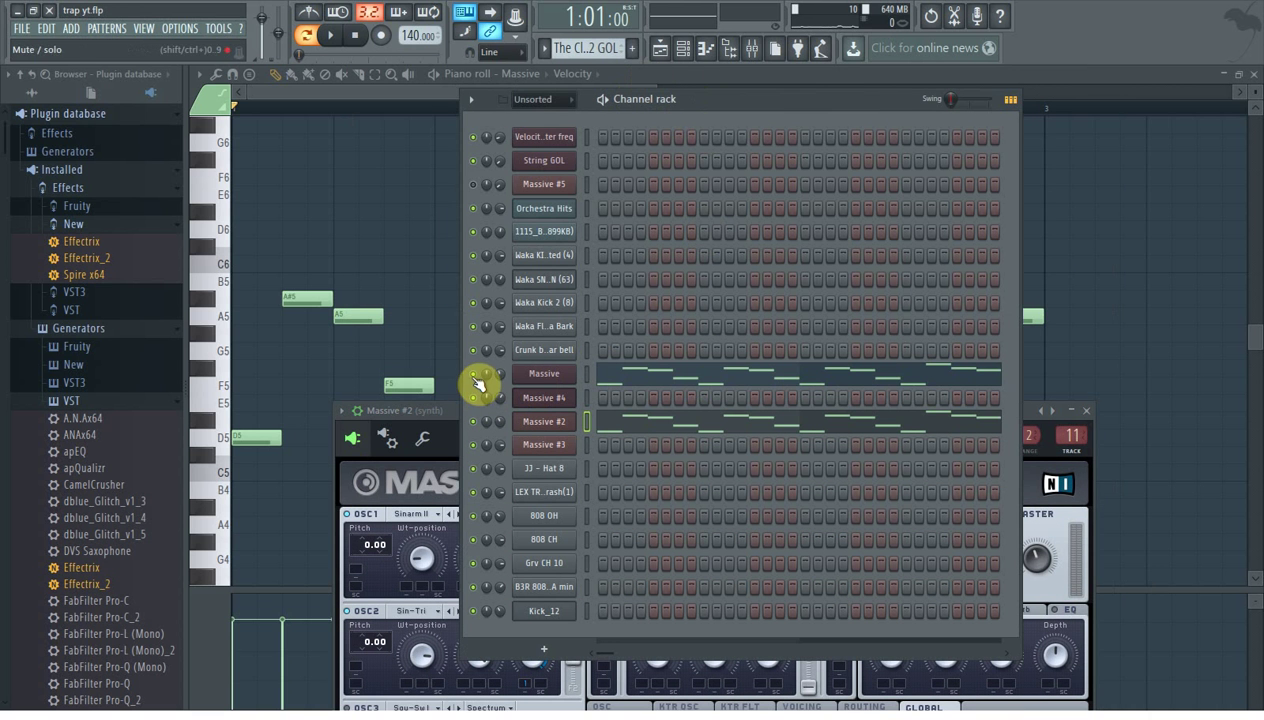
Listen to Massive #2 alone with Massive muted, and play both unmuted layers together.
{"action": "left_click", "coordinate": [331, 36]}
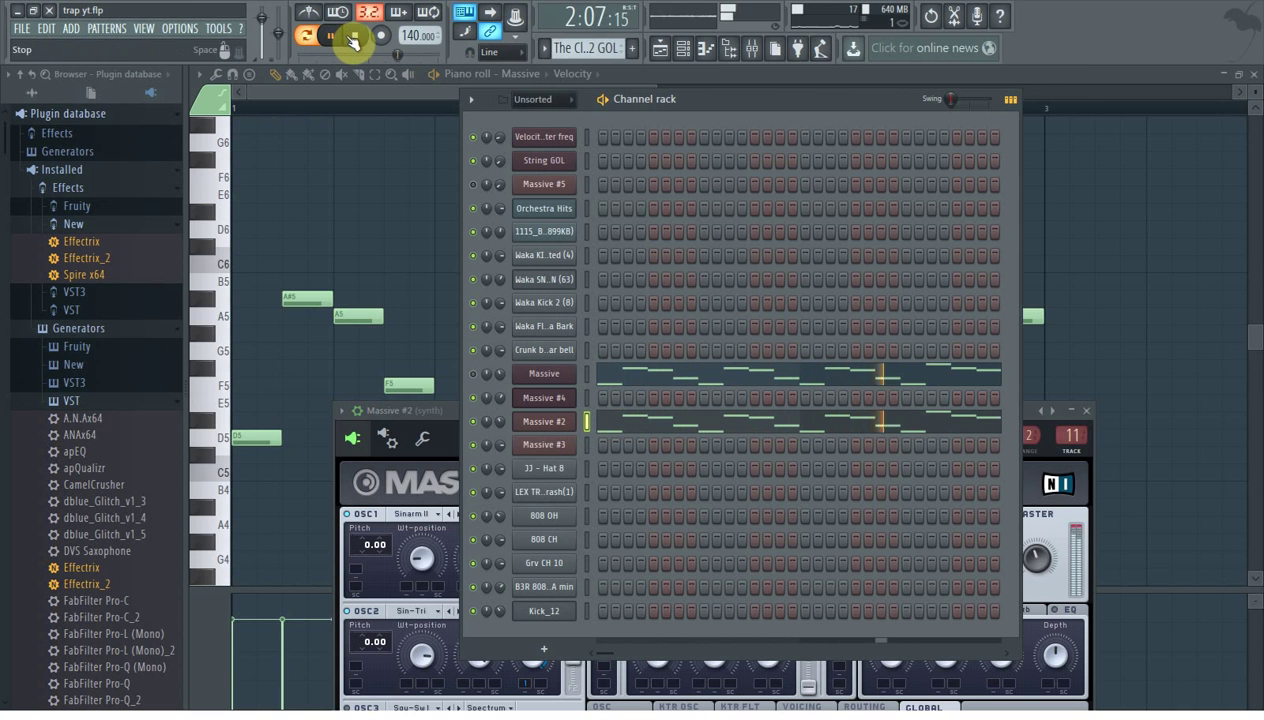
{"action": "left_click", "coordinate": [355, 40]}
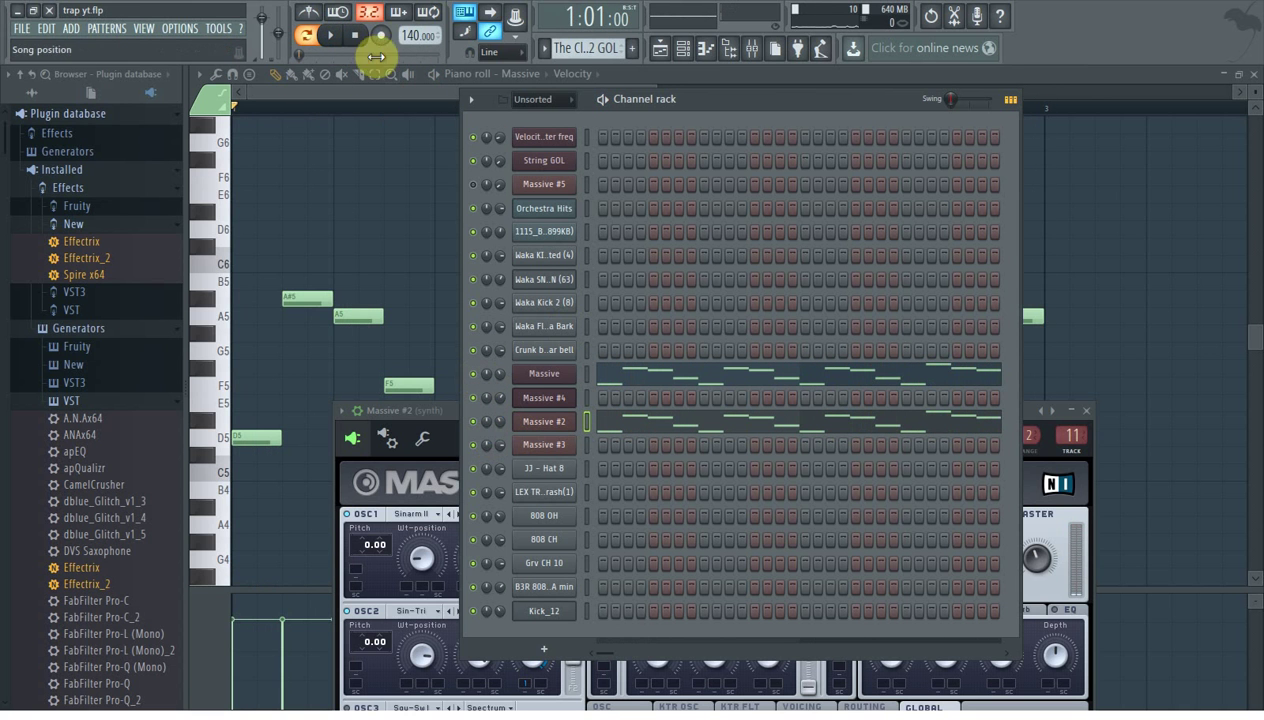
{"action": "left_click", "coordinate": [331, 38]}
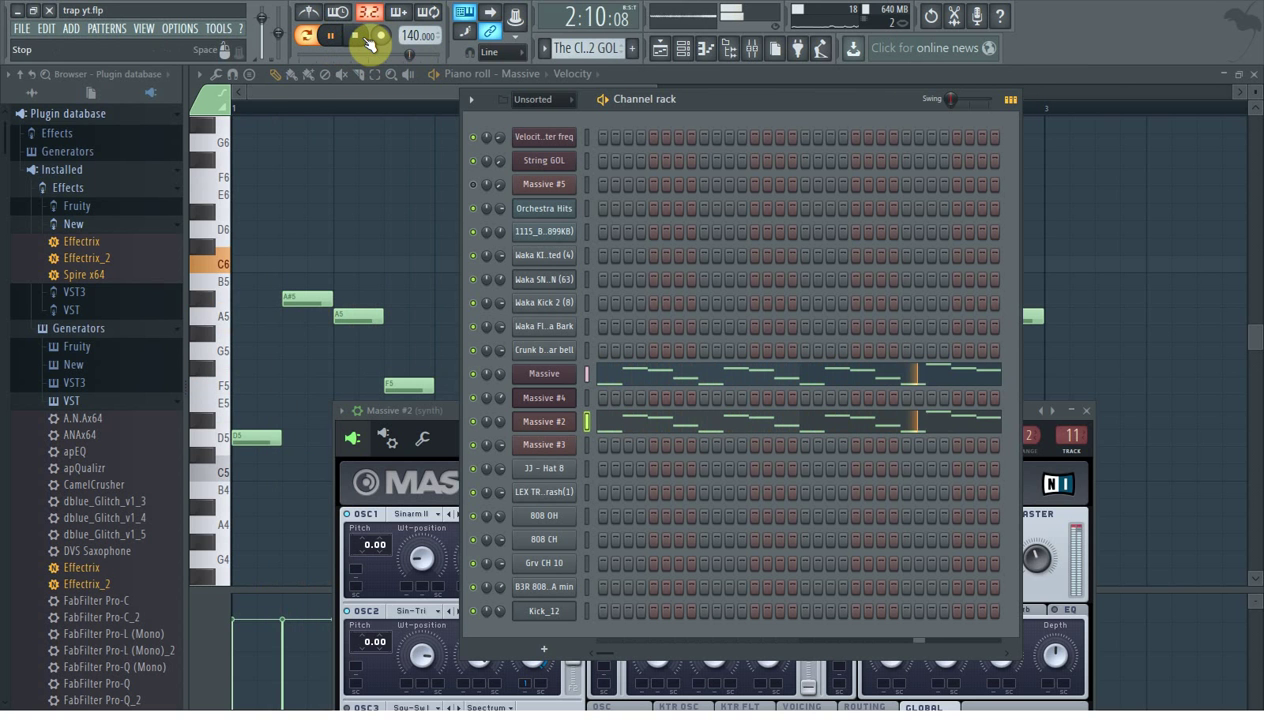
{"action": "left_click", "coordinate": [358, 38]}
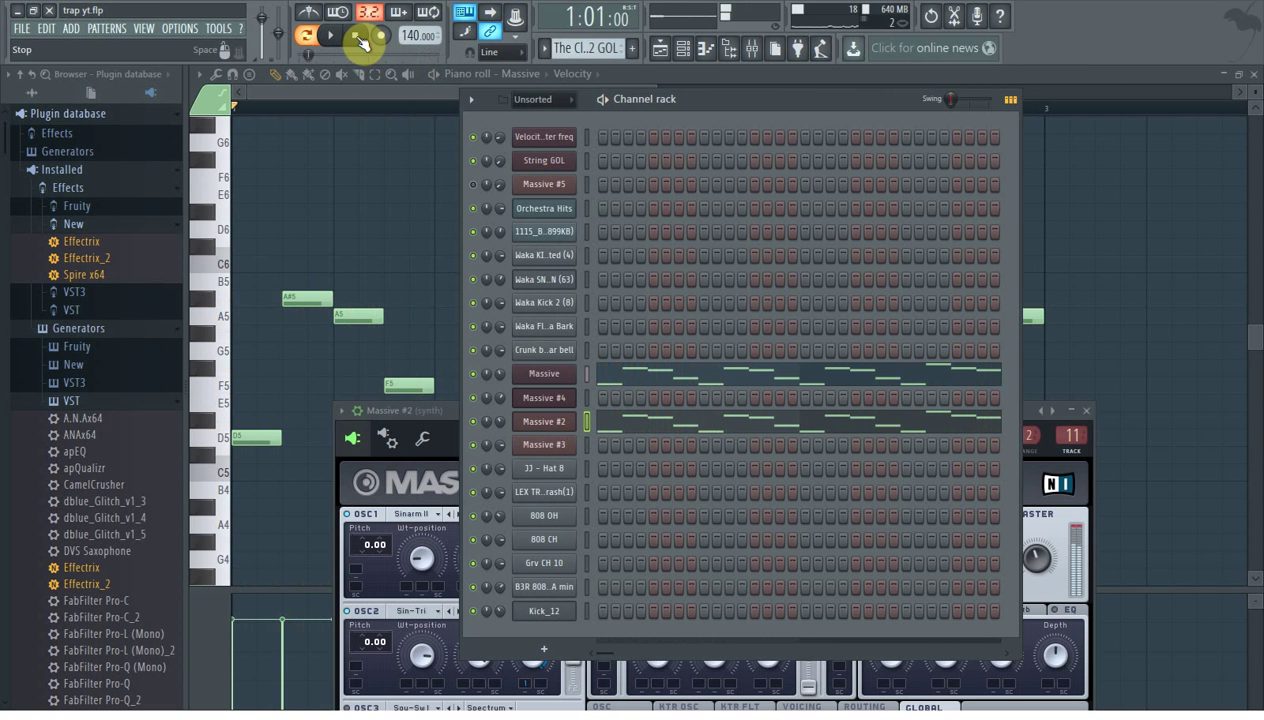
Watch the synth levels in the mixer during playback, and examine Fruity parametric EQ 2 on the Short-Step 1 GOL track.
{"action": "left_click", "coordinate": [749, 52]}
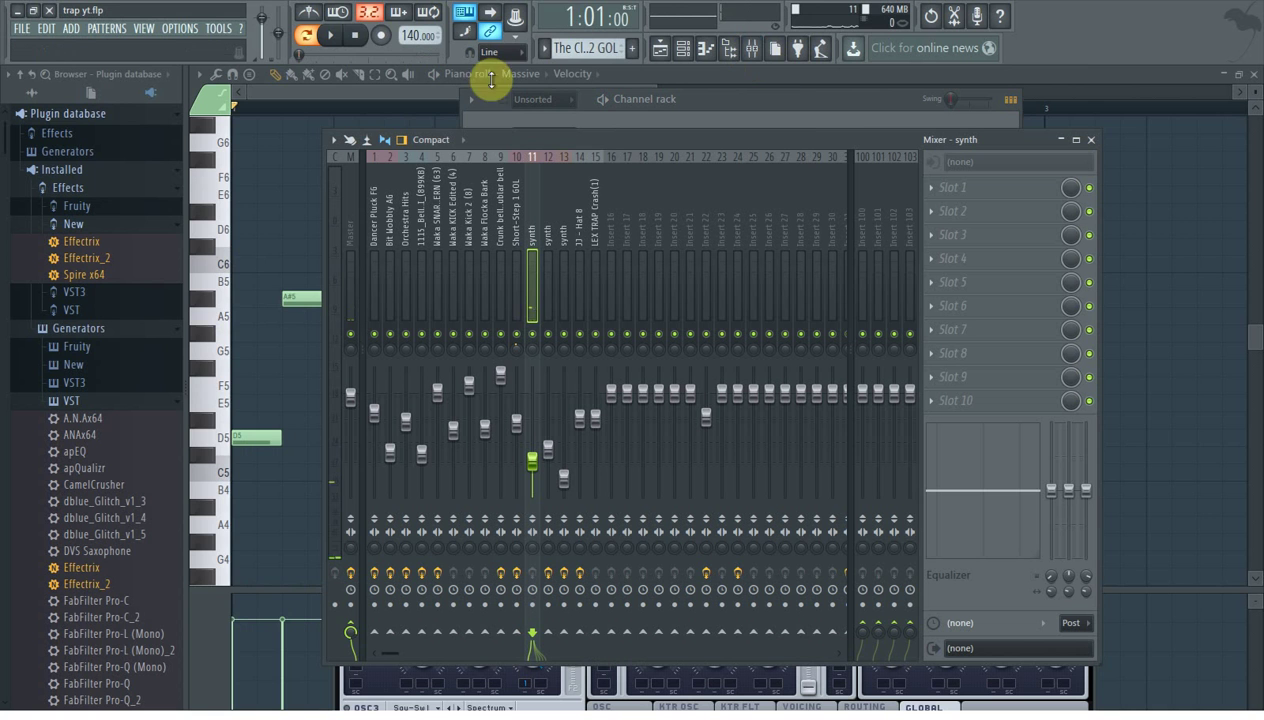
{"action": "left_click", "coordinate": [331, 37]}
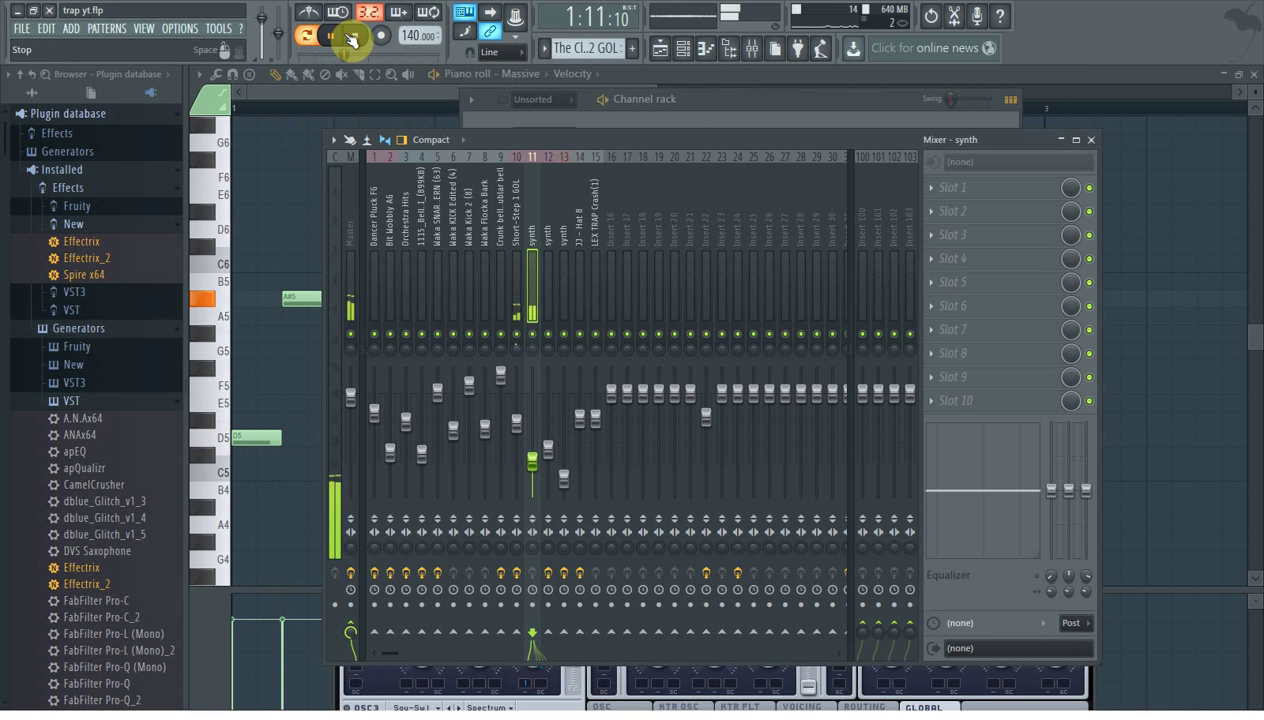
{"action": "left_click", "coordinate": [516, 222]}
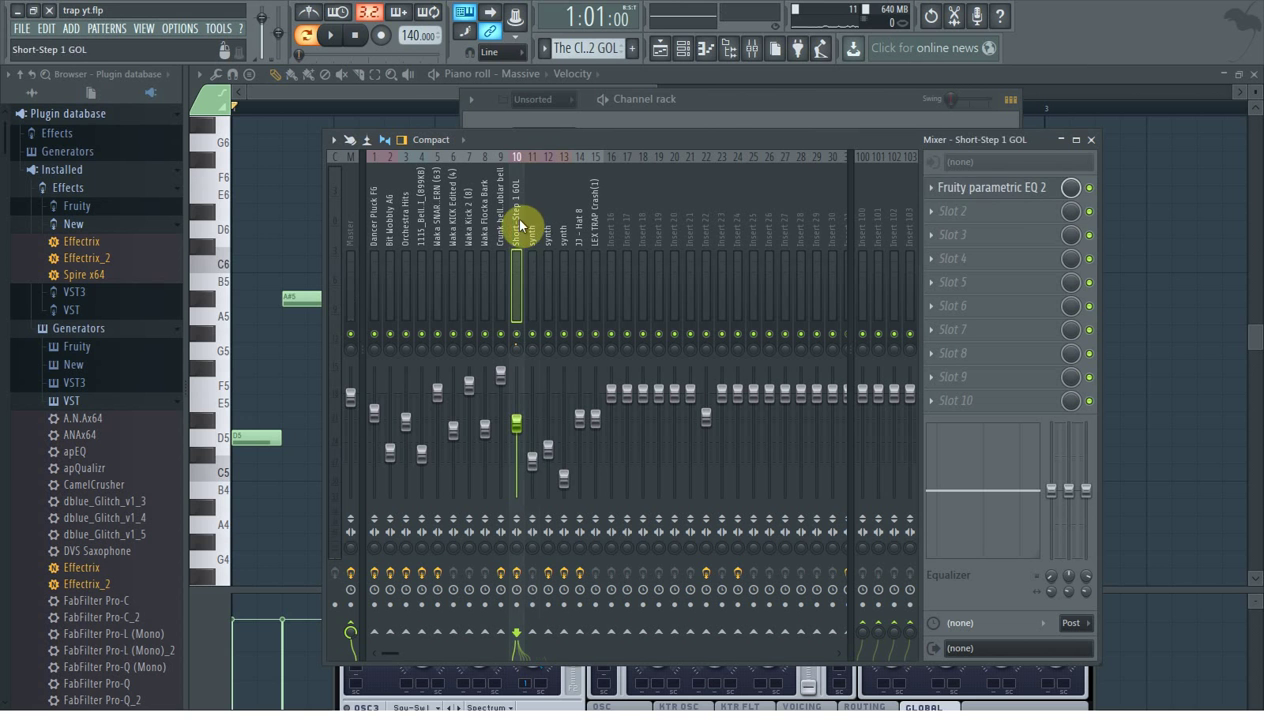
{"action": "left_click", "coordinate": [988, 188]}
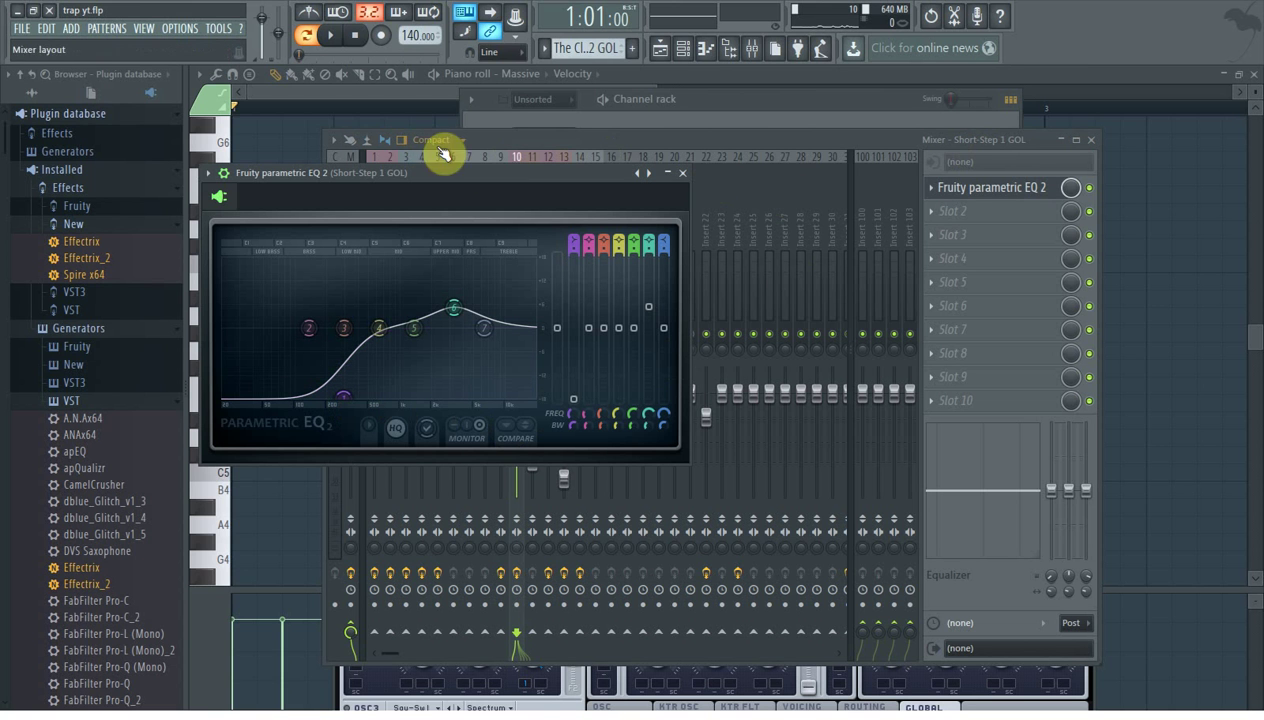
Return to the playlist, open the first Pattern 17 clip at bar 17 in the piano roll, and listen to its chords.
{"action": "left_click", "coordinate": [660, 55]}
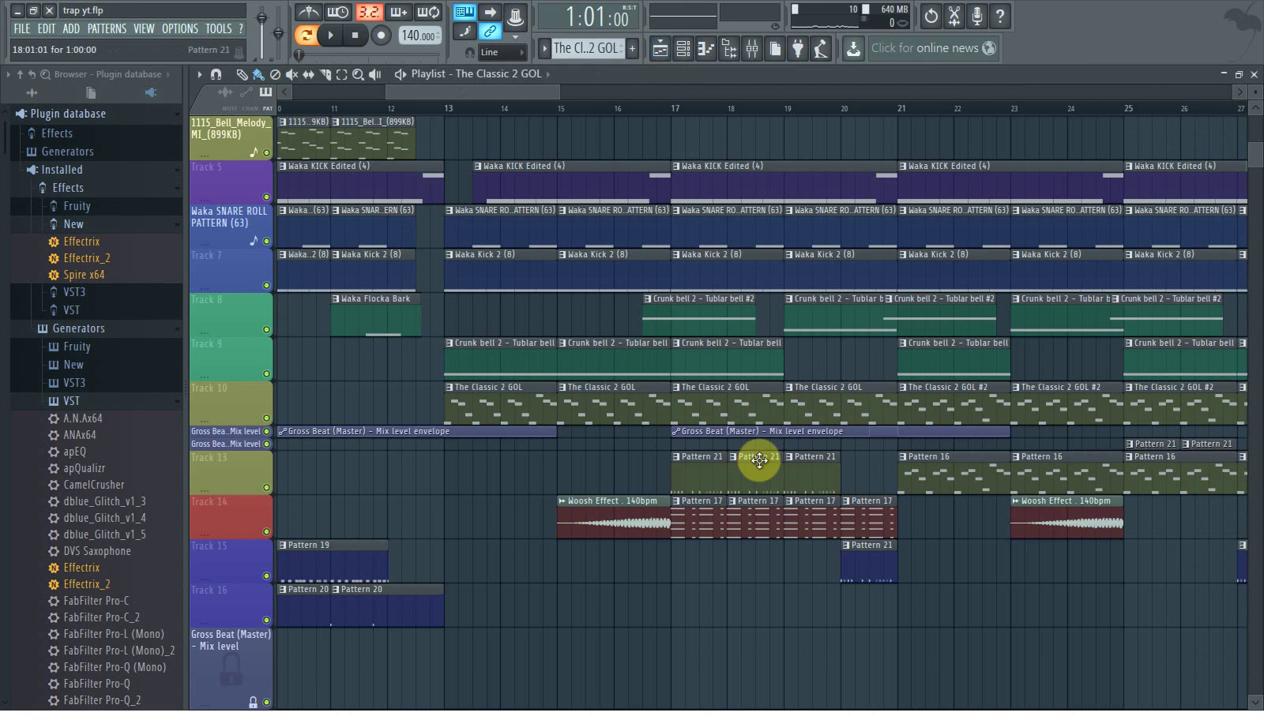
{"action": "scroll", "coordinate": [719, 381], "scroll_direction": "up", "scroll_amount": 3}
{"action": "scroll", "coordinate": [717, 371], "scroll_direction": "down", "scroll_amount": 3}
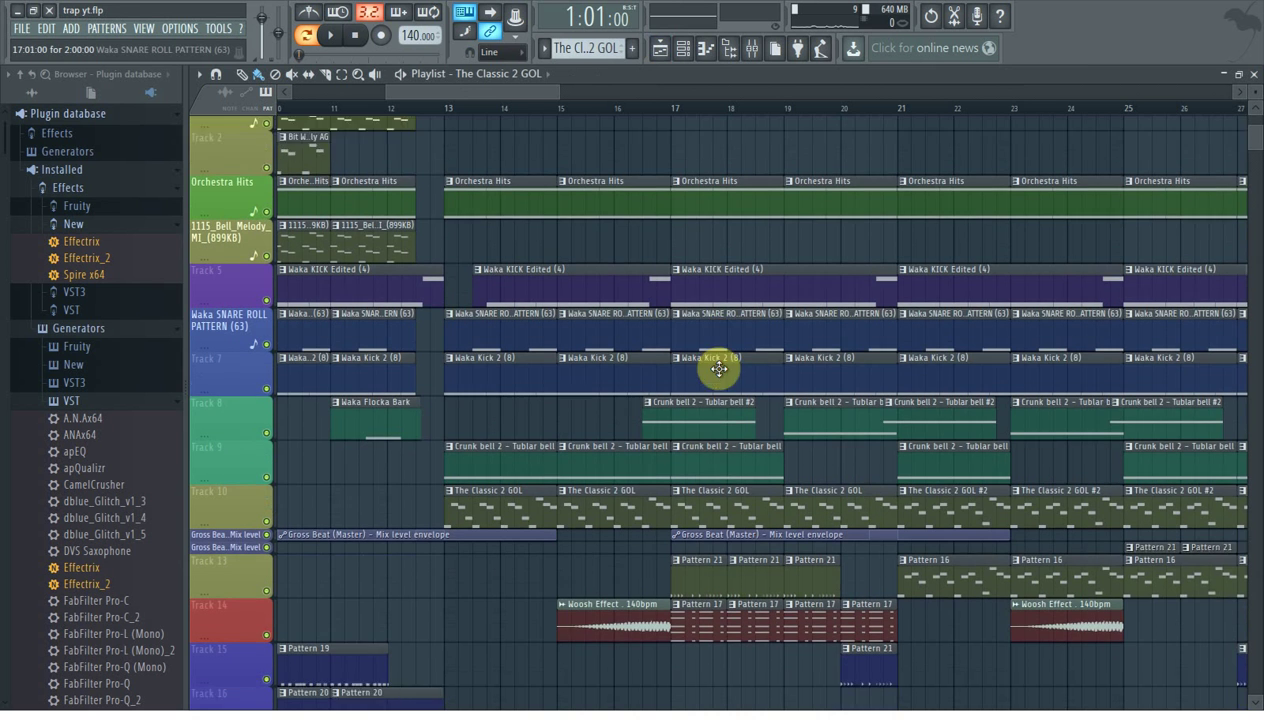
{"action": "scroll", "coordinate": [719, 369], "scroll_direction": "down", "scroll_amount": 1}
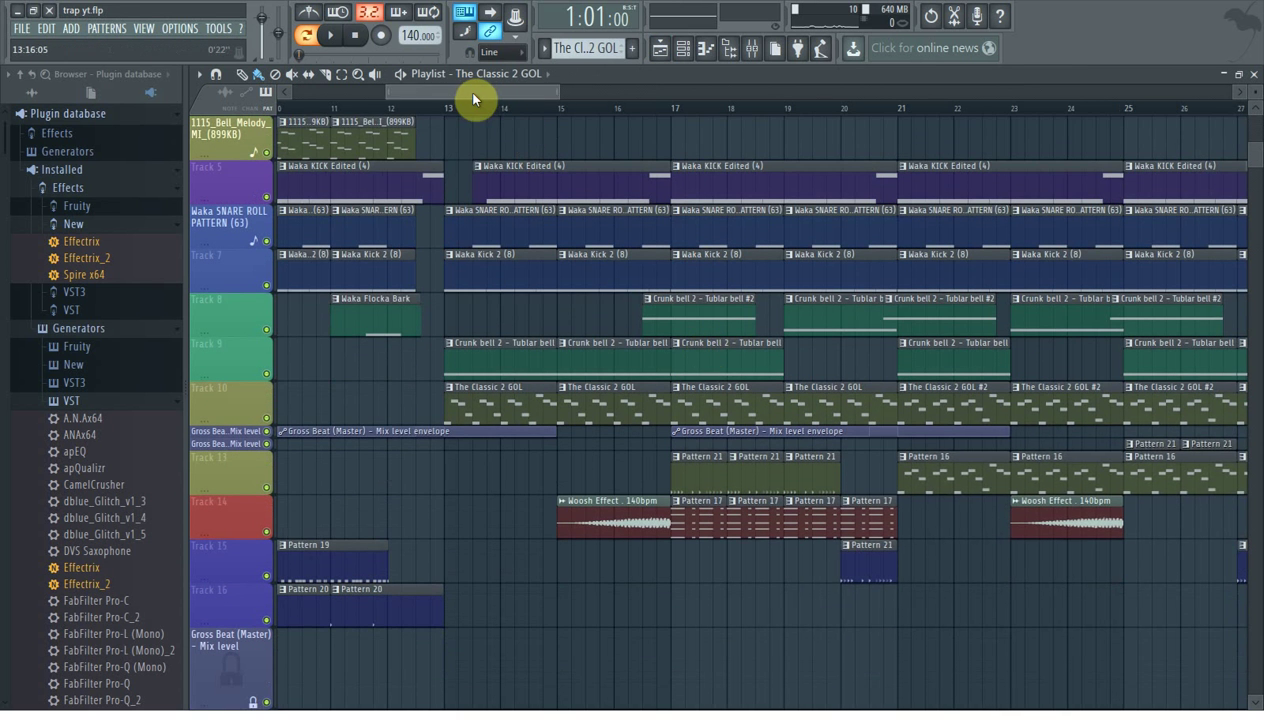
{"action": "left_click_drag", "start_coordinate": [473, 93], "coordinate": [507, 93]}
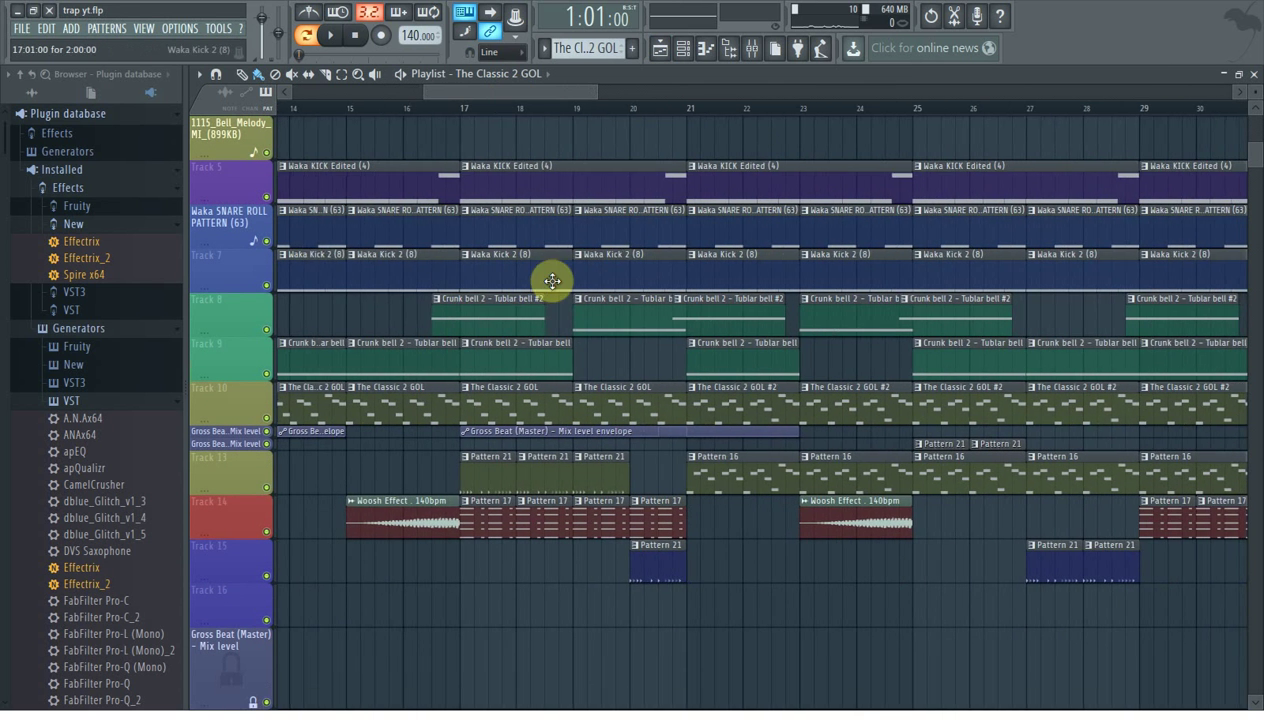
{"action": "scroll", "coordinate": [565, 300], "scroll_direction": "down", "scroll_amount": 1}
{"action": "scroll", "coordinate": [500, 445], "scroll_direction": "down", "scroll_amount": 1}
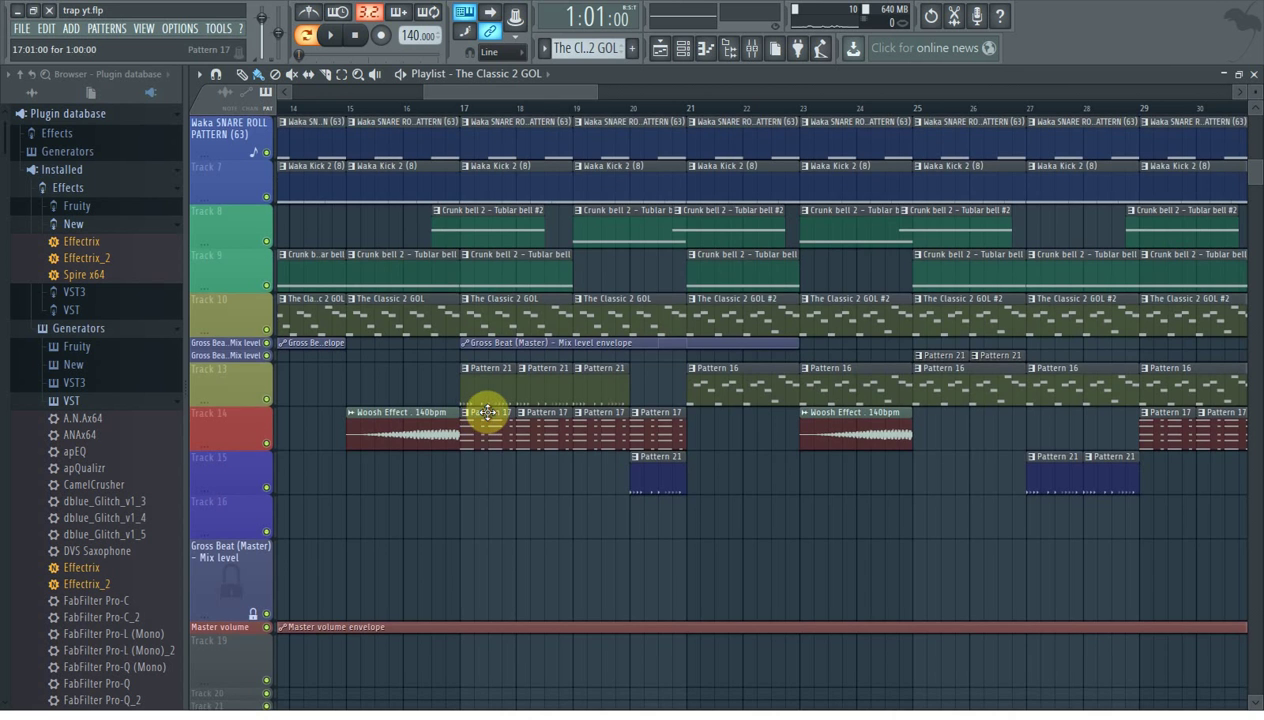
{"action": "double_click", "coordinate": [487, 412]}
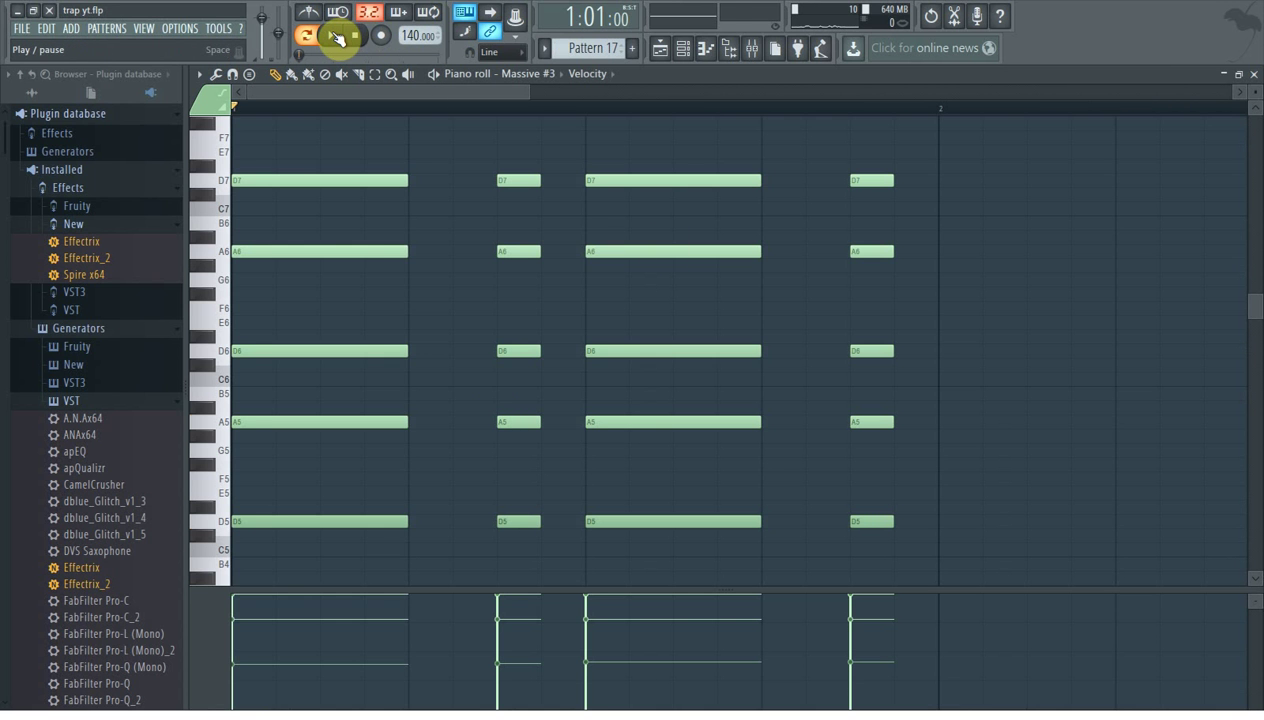
{"action": "left_click", "coordinate": [337, 37]}
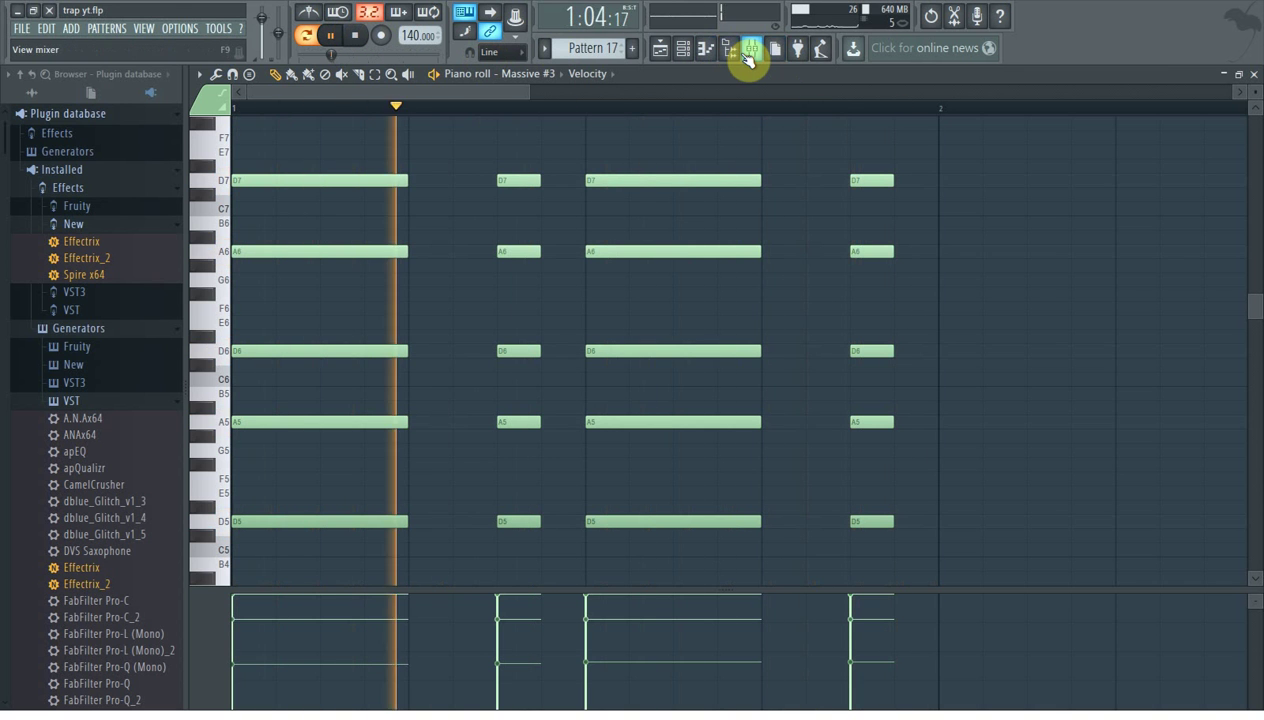
{"action": "left_click", "coordinate": [355, 36]}
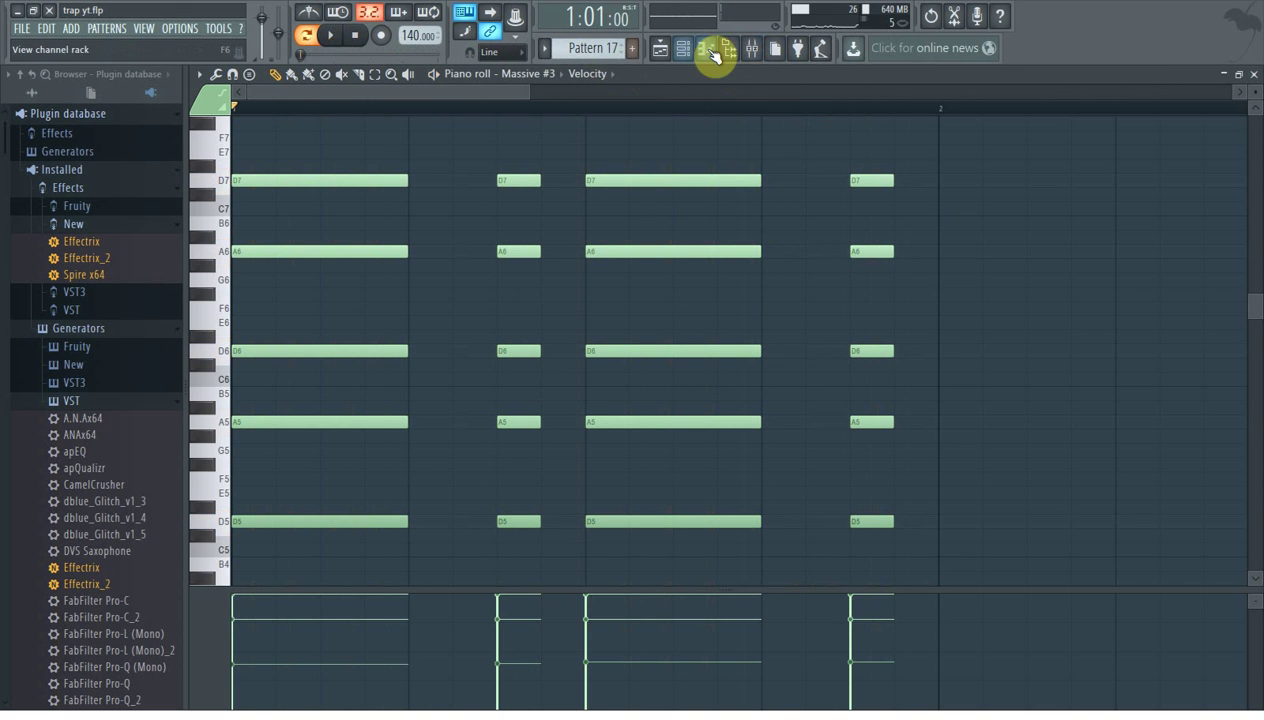
Examine the preset in the Massive #3 channel, shift its window aside, and bring the channel rack back to the front.
{"action": "left_click", "coordinate": [686, 48]}
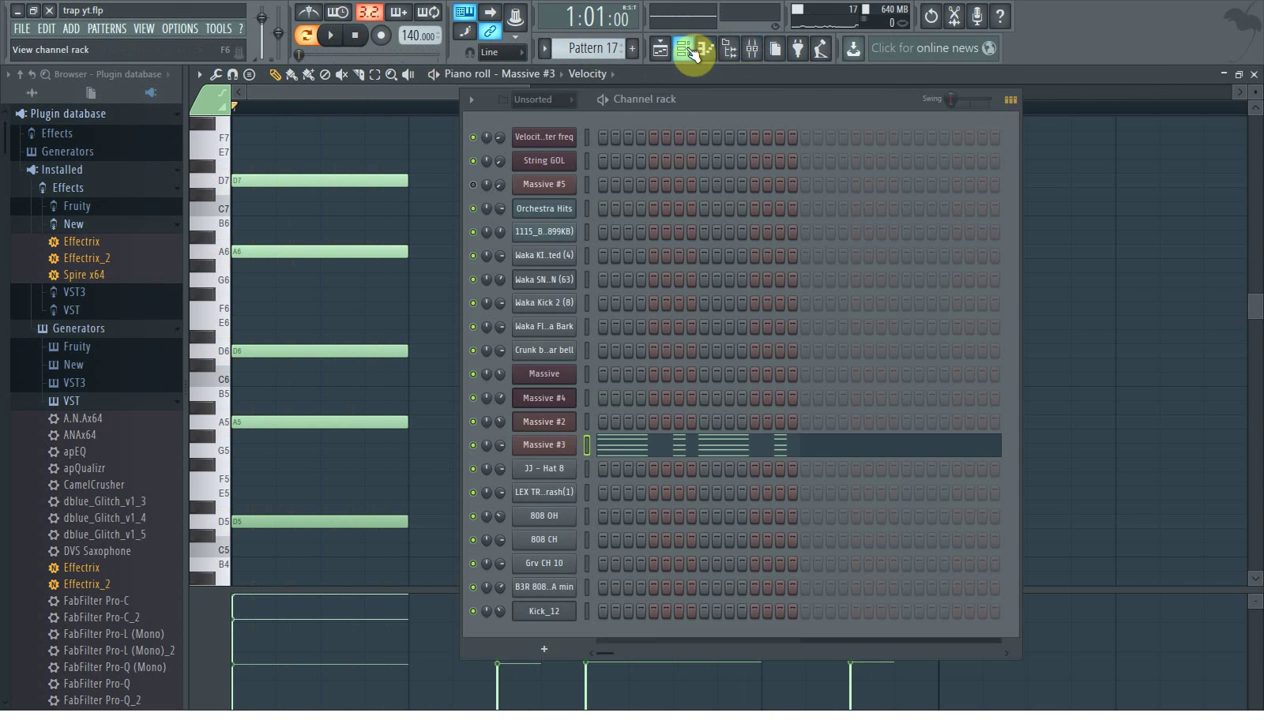
{"action": "left_click", "coordinate": [563, 451]}
{"action": "left_click_drag", "start_coordinate": [670, 271], "coordinate": [577, 106]}
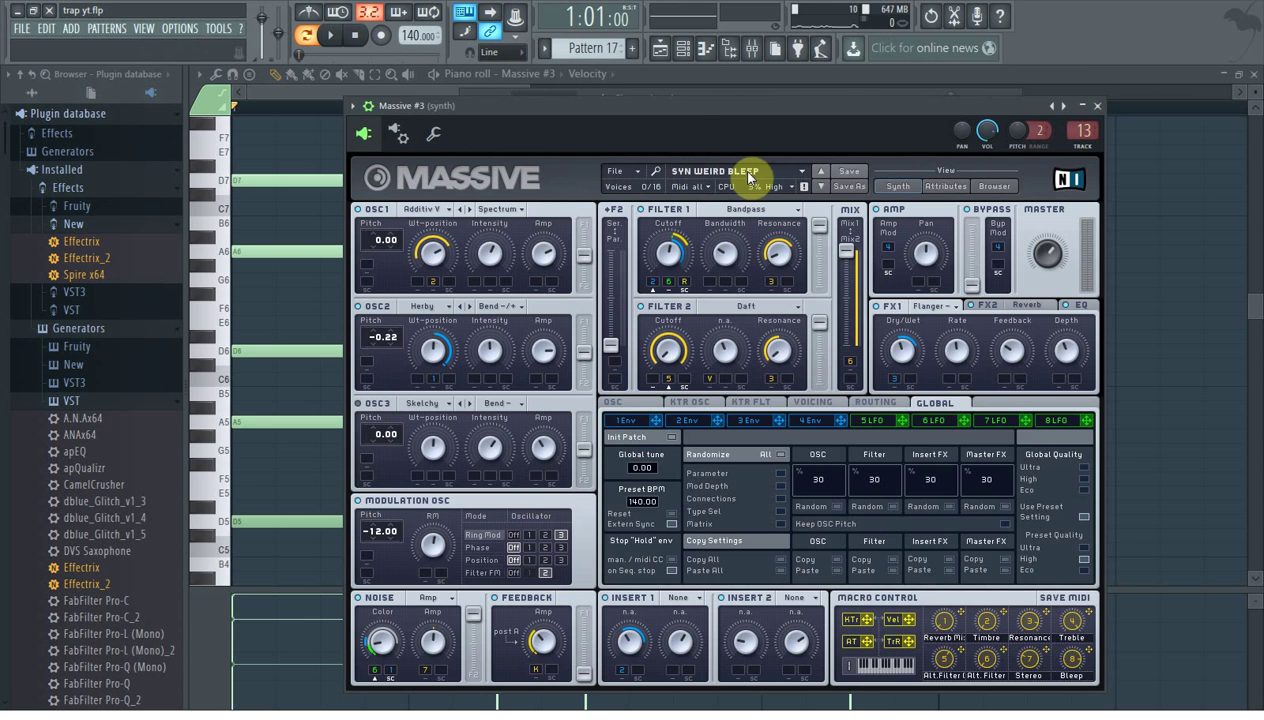
{"action": "left_click_drag", "start_coordinate": [630, 116], "coordinate": [620, 170]}
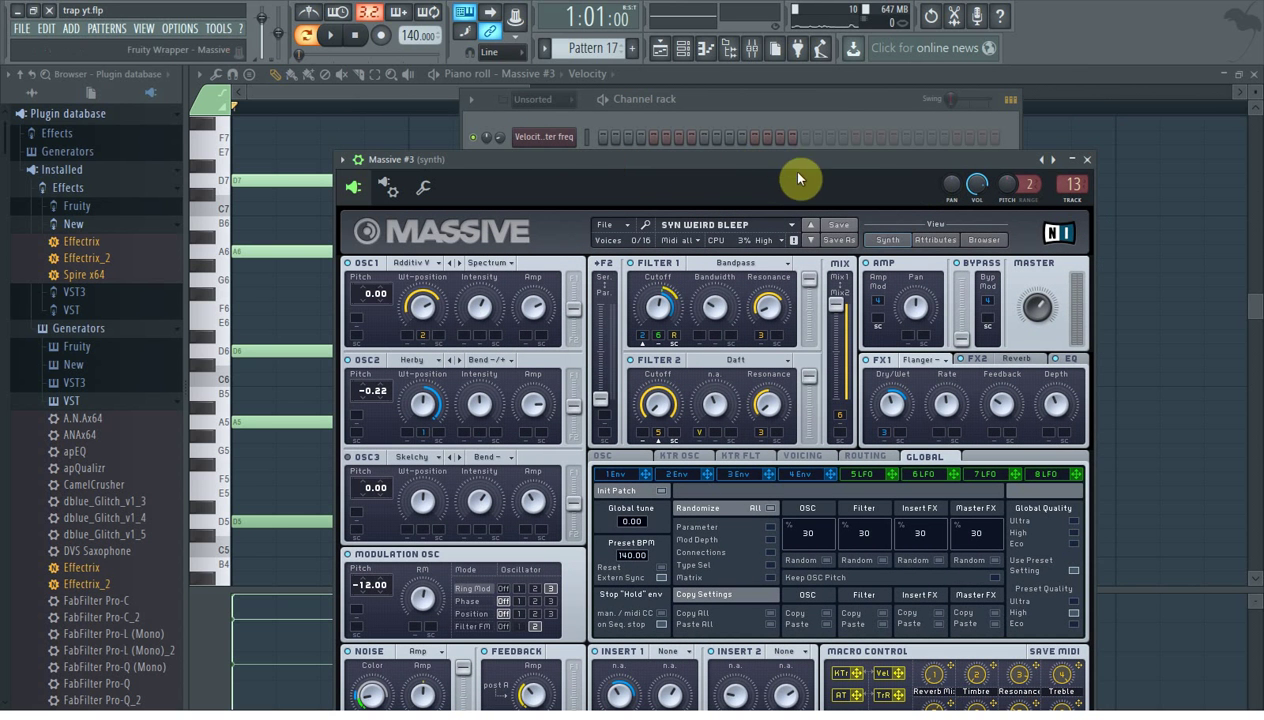
{"action": "left_click_drag", "start_coordinate": [865, 158], "coordinate": [859, 93]}
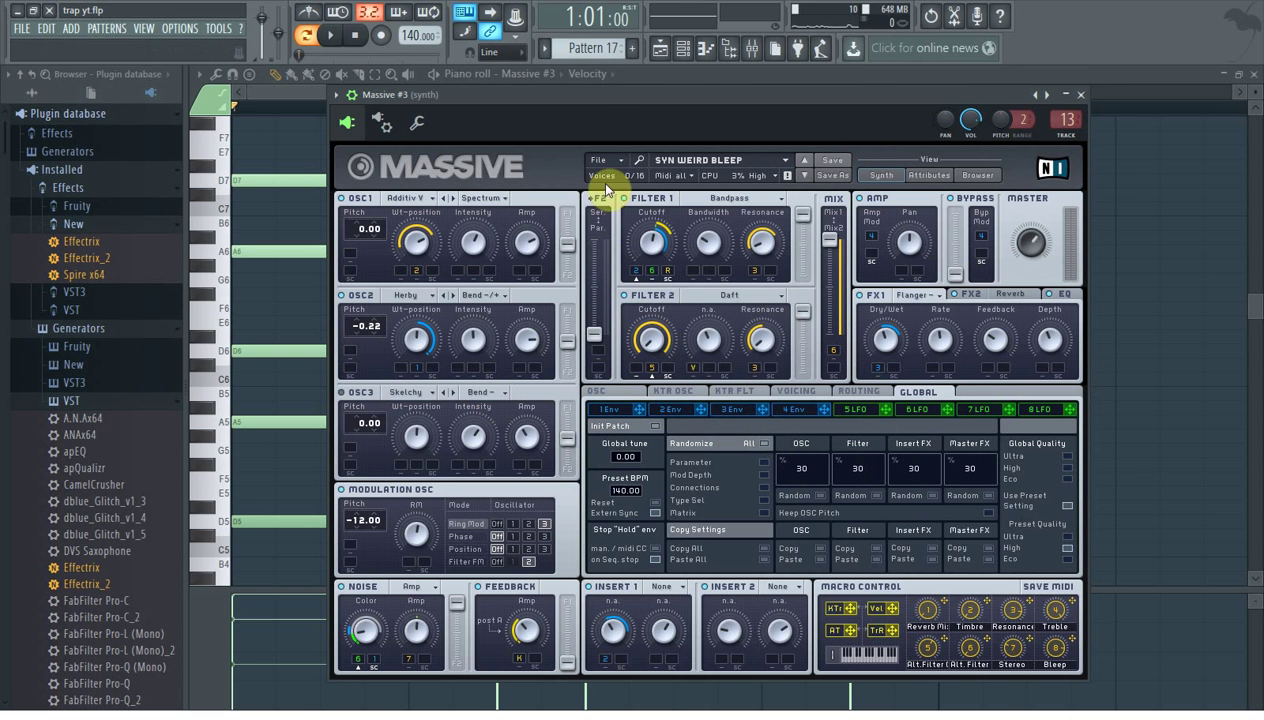
{"action": "left_click_drag", "start_coordinate": [557, 94], "coordinate": [571, 124]}
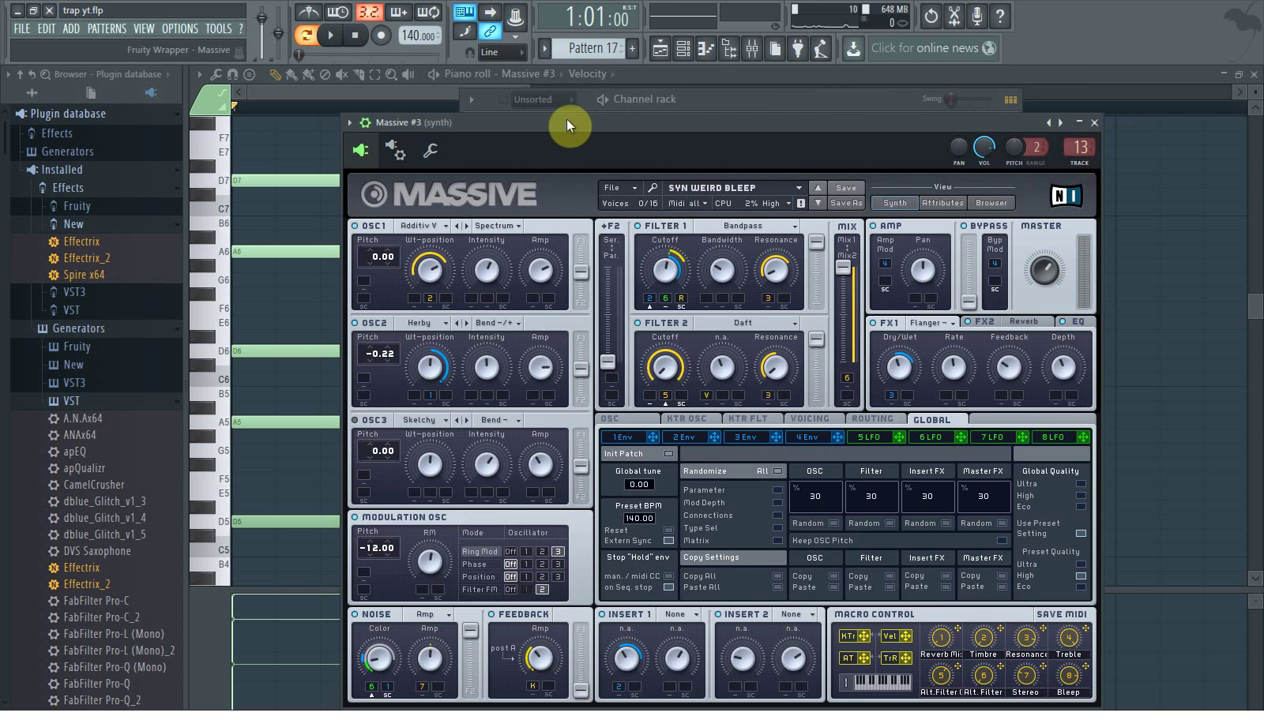
{"action": "left_click_drag", "start_coordinate": [565, 125], "coordinate": [645, 126]}
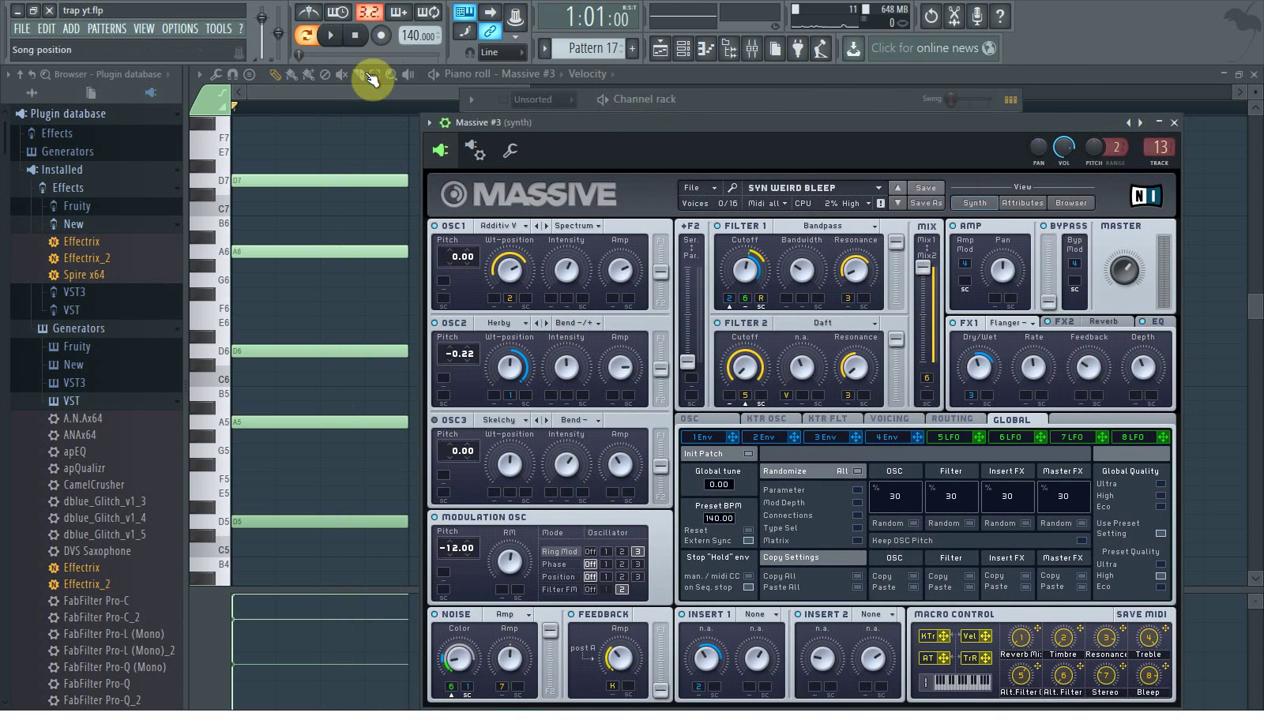
{"action": "left_click", "coordinate": [711, 103]}
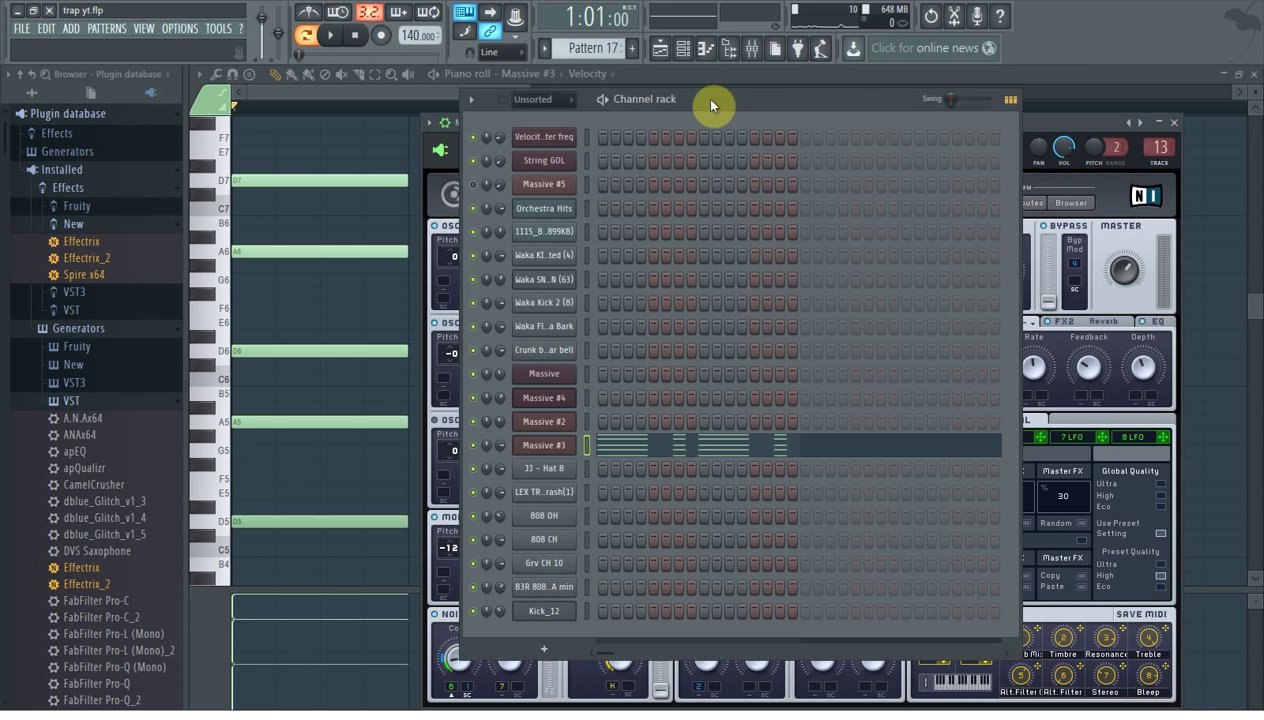
Listen to the Massive #3 layer while watching its level on synth track 13 in the mixer.
{"action": "left_click", "coordinate": [754, 50]}
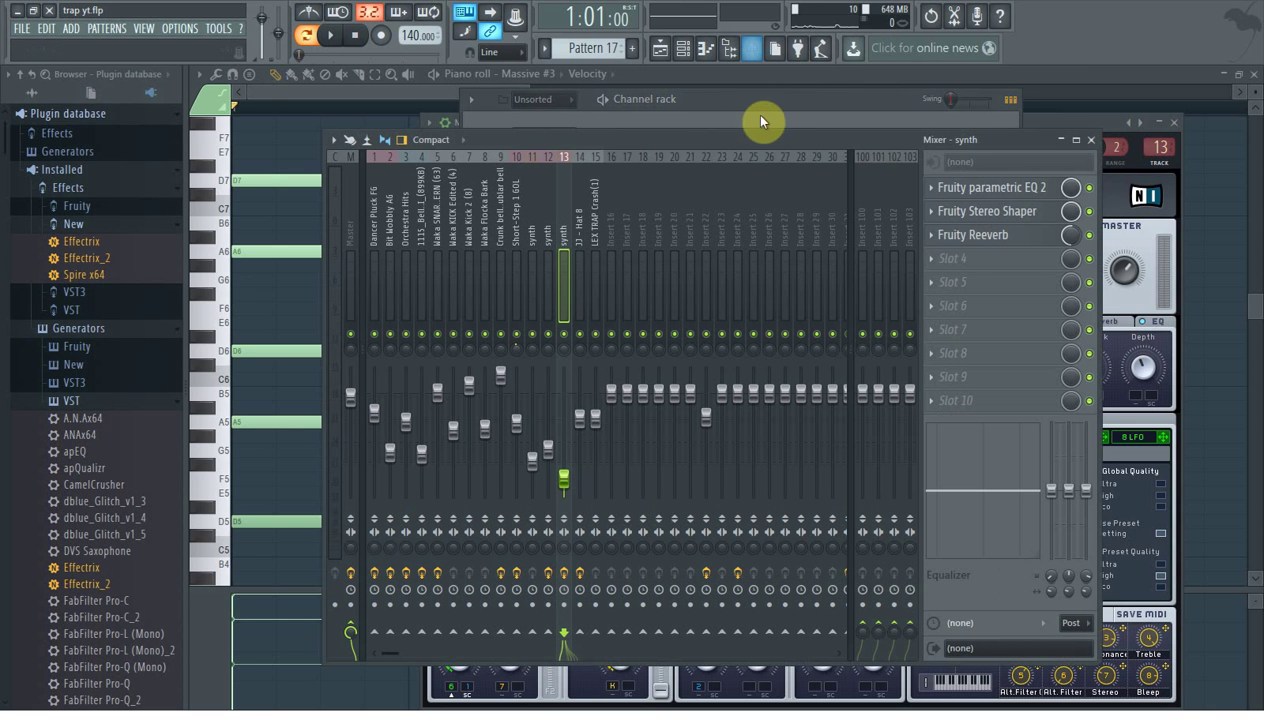
{"action": "left_click", "coordinate": [336, 37]}
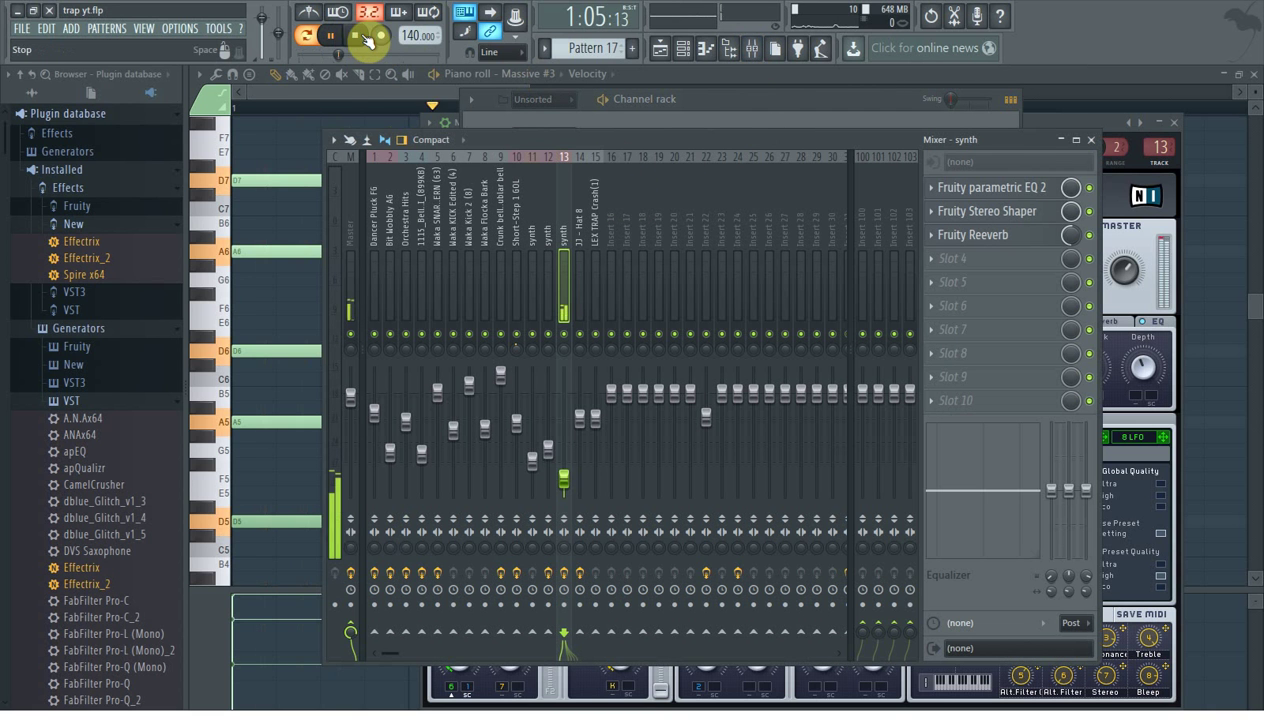
{"action": "left_click", "coordinate": [355, 35]}
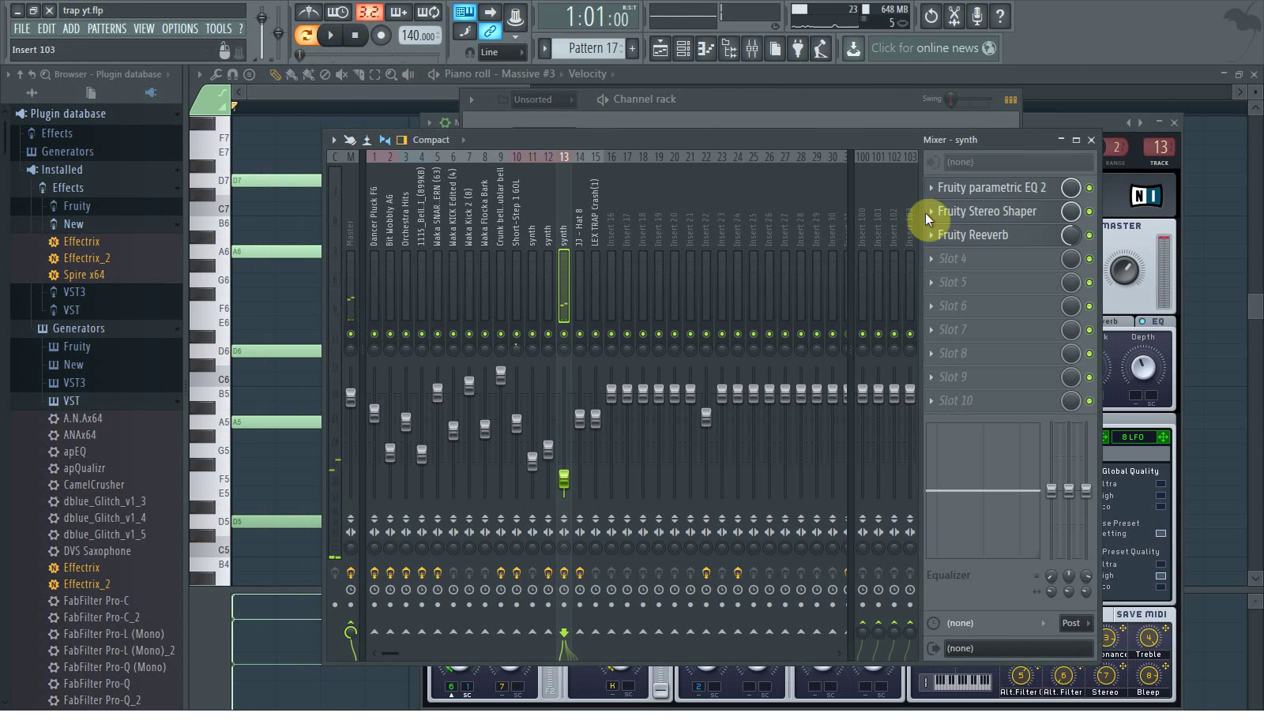
Examine Fruity parametric EQ 2, Fruity Stereo Shaper and Fruity Reeverb on synth mixer track 13.
{"action": "left_click", "coordinate": [999, 190]}
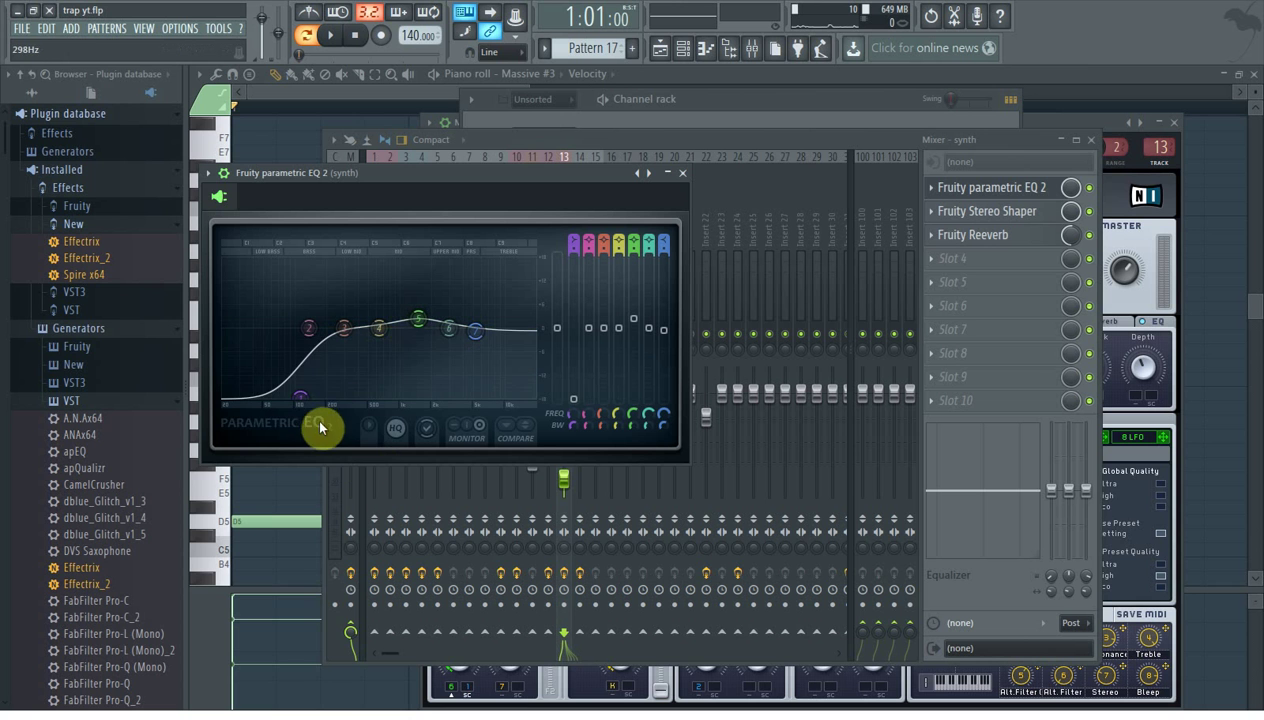
{"action": "left_click_drag", "start_coordinate": [296, 408], "coordinate": [298, 410]}
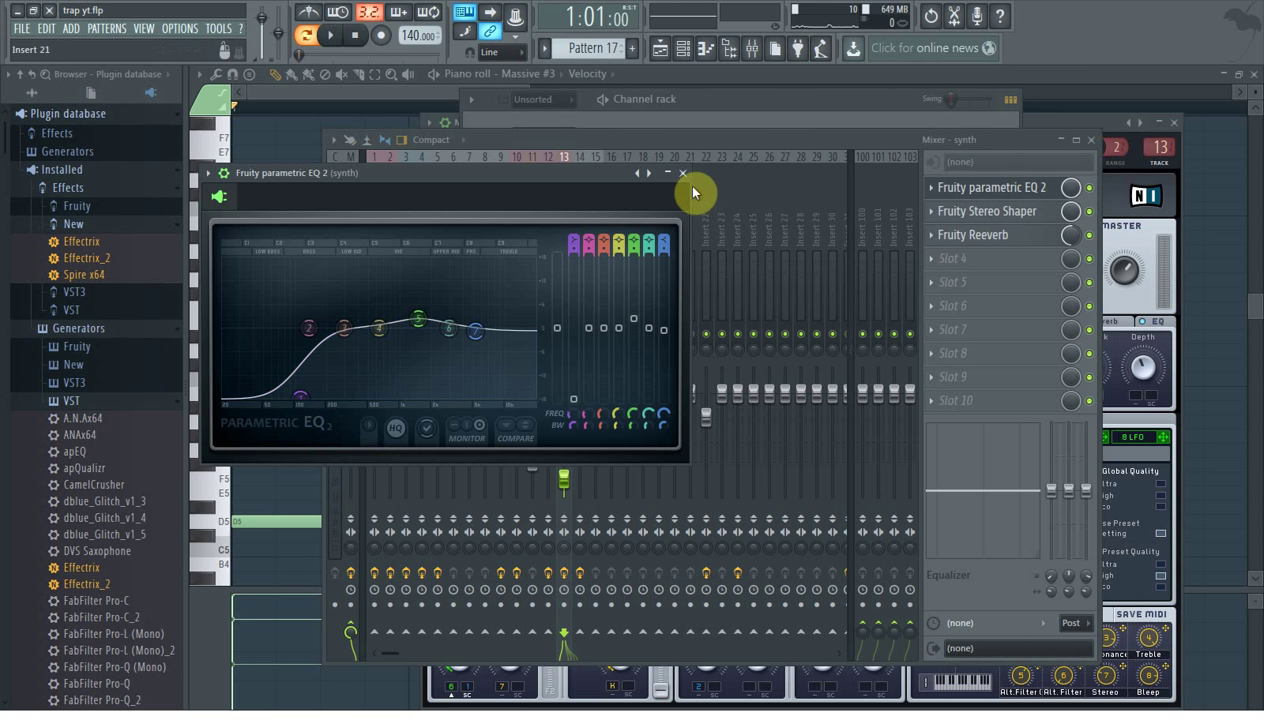
{"action": "left_click", "coordinate": [975, 211]}
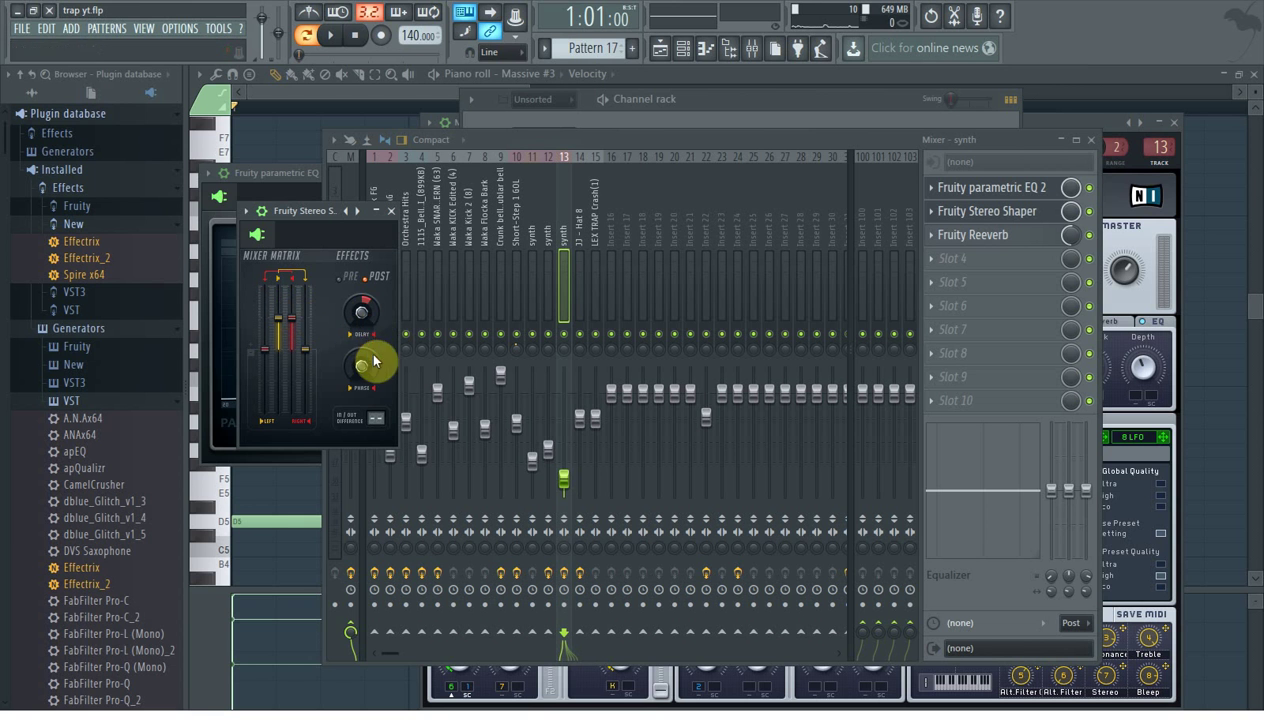
{"action": "left_click", "coordinate": [986, 236]}
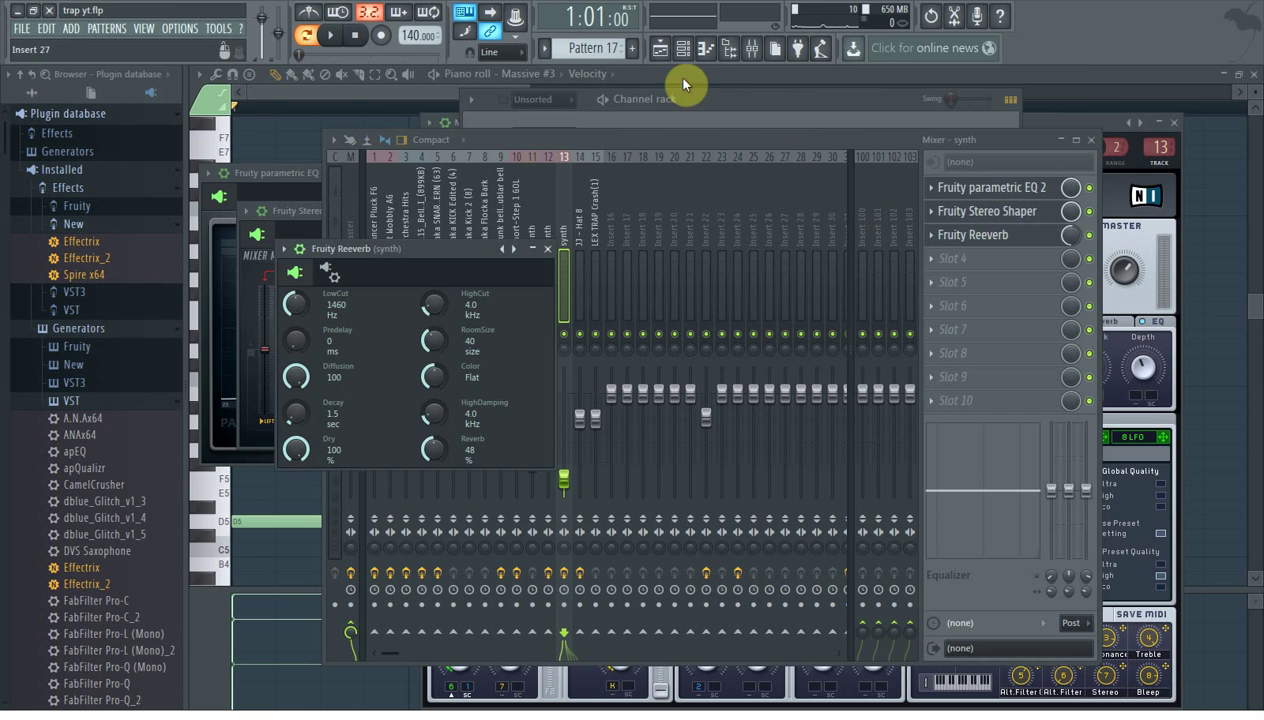
Return to the playlist, open the first Dancer Pluck FG clip at bar 37 in the piano roll, and listen to its notes.
{"action": "left_click", "coordinate": [662, 53]}
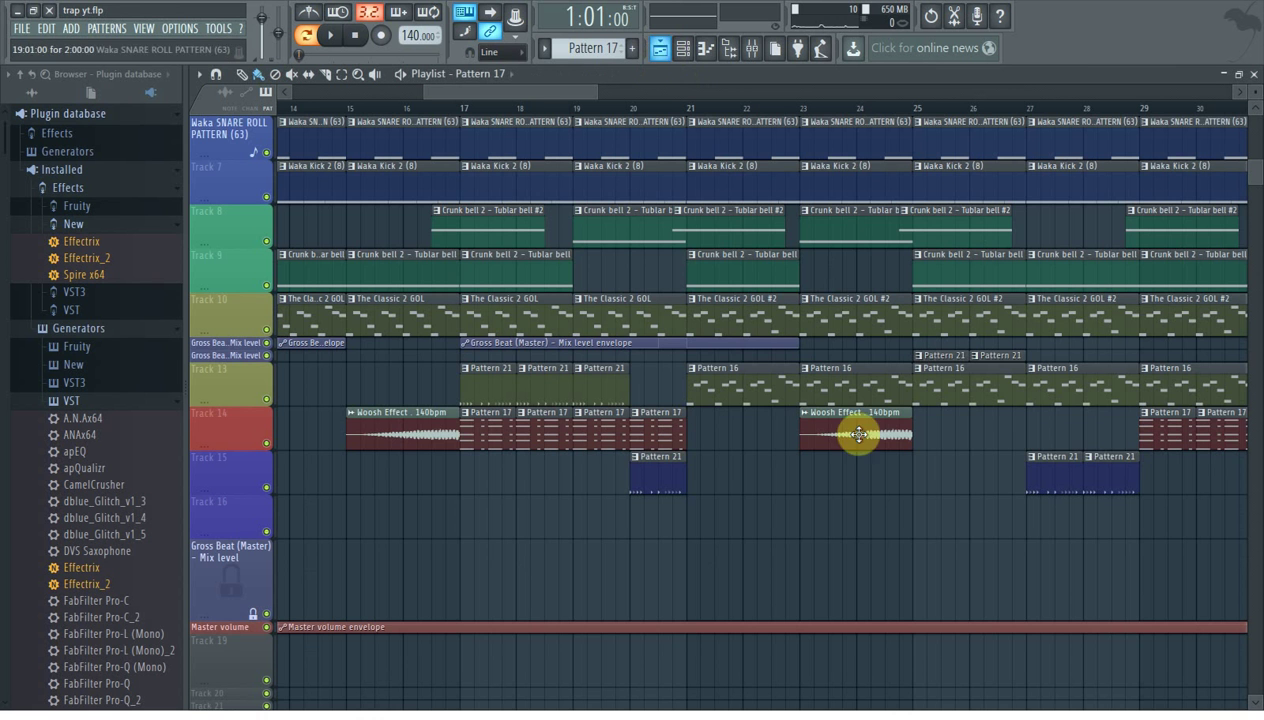
{"action": "scroll", "coordinate": [860, 450], "scroll_direction": "up", "scroll_amount": 5}
{"action": "scroll", "coordinate": [903, 424], "scroll_direction": "down", "scroll_amount": 3}
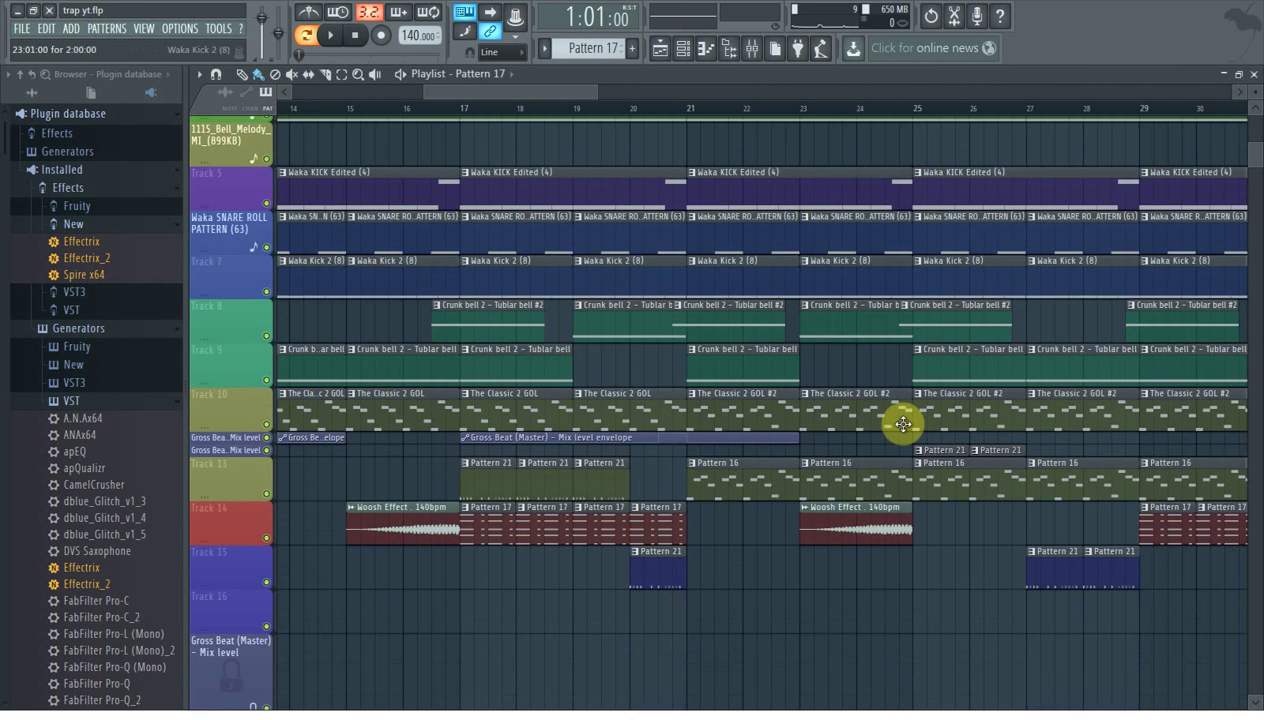
{"action": "left_click_drag", "start_coordinate": [576, 93], "coordinate": [674, 91]}
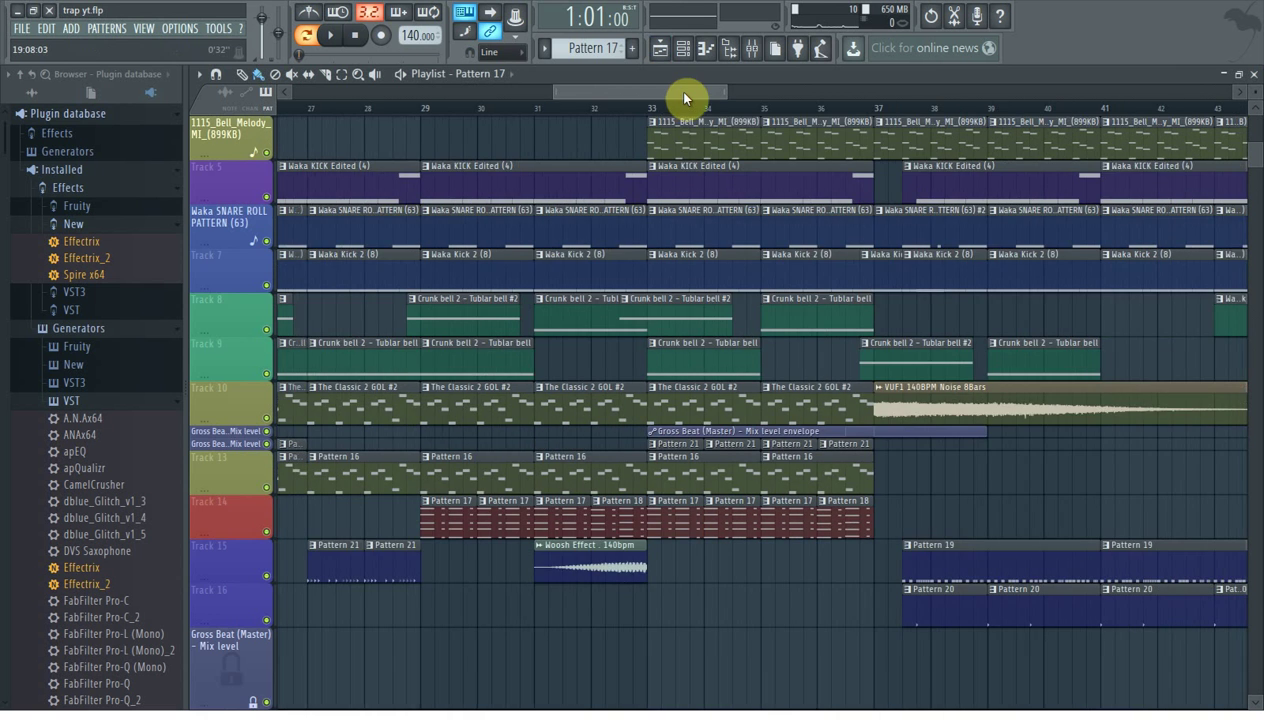
{"action": "scroll", "coordinate": [707, 125], "scroll_direction": "up", "scroll_amount": 3}
{"action": "scroll", "coordinate": [708, 95], "scroll_direction": "right", "scroll_amount": 3}
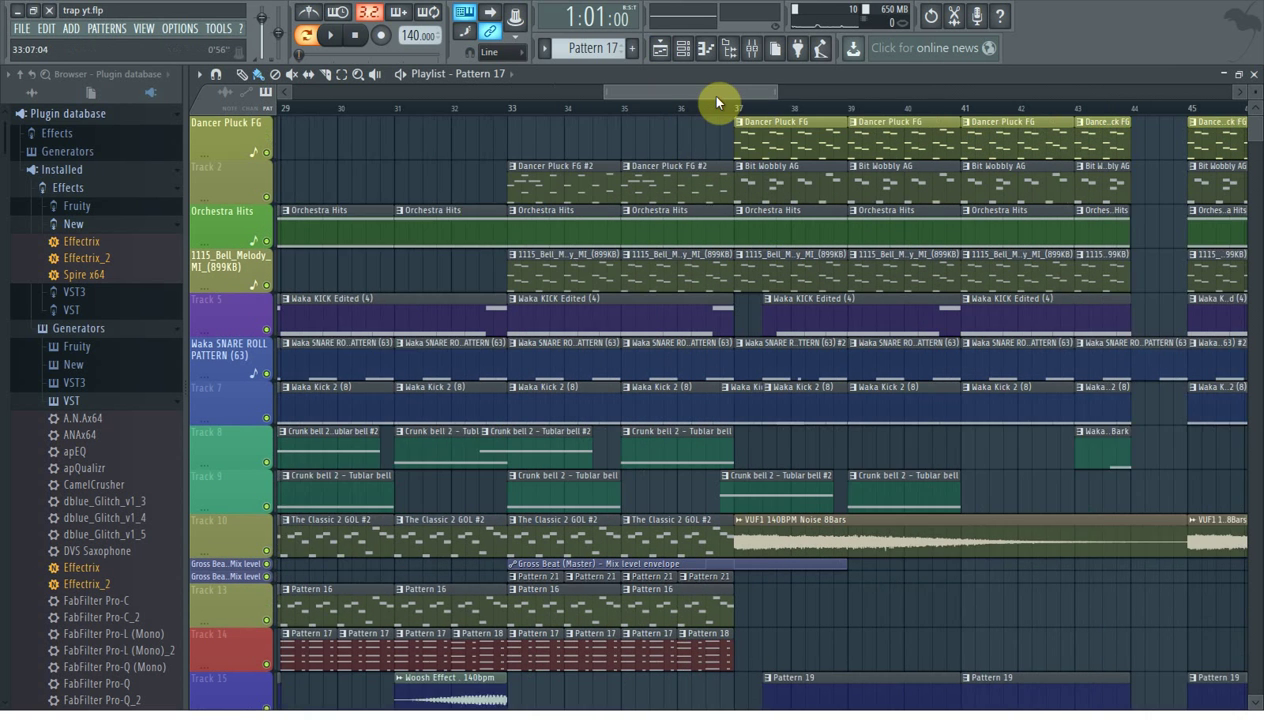
{"action": "scroll", "coordinate": [734, 240], "scroll_direction": "down", "scroll_amount": 3}
{"action": "scroll", "coordinate": [734, 240], "scroll_direction": "up", "scroll_amount": 3}
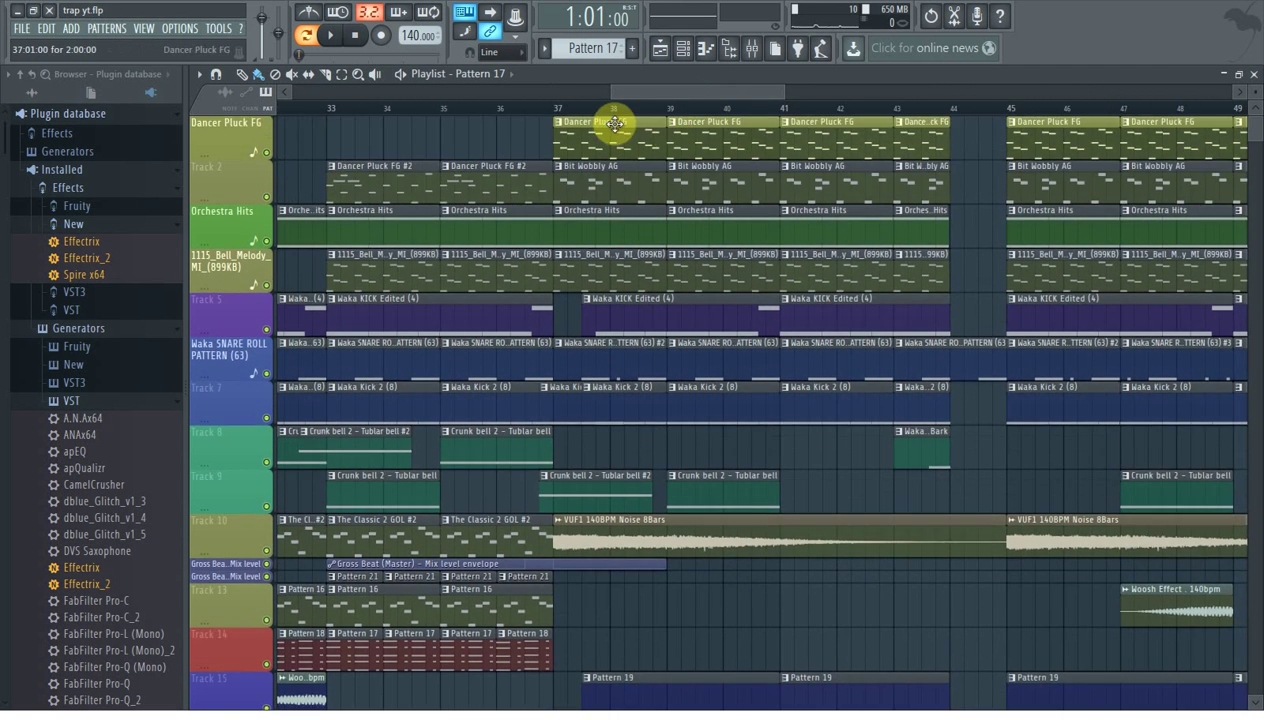
{"action": "double_click", "coordinate": [617, 125]}
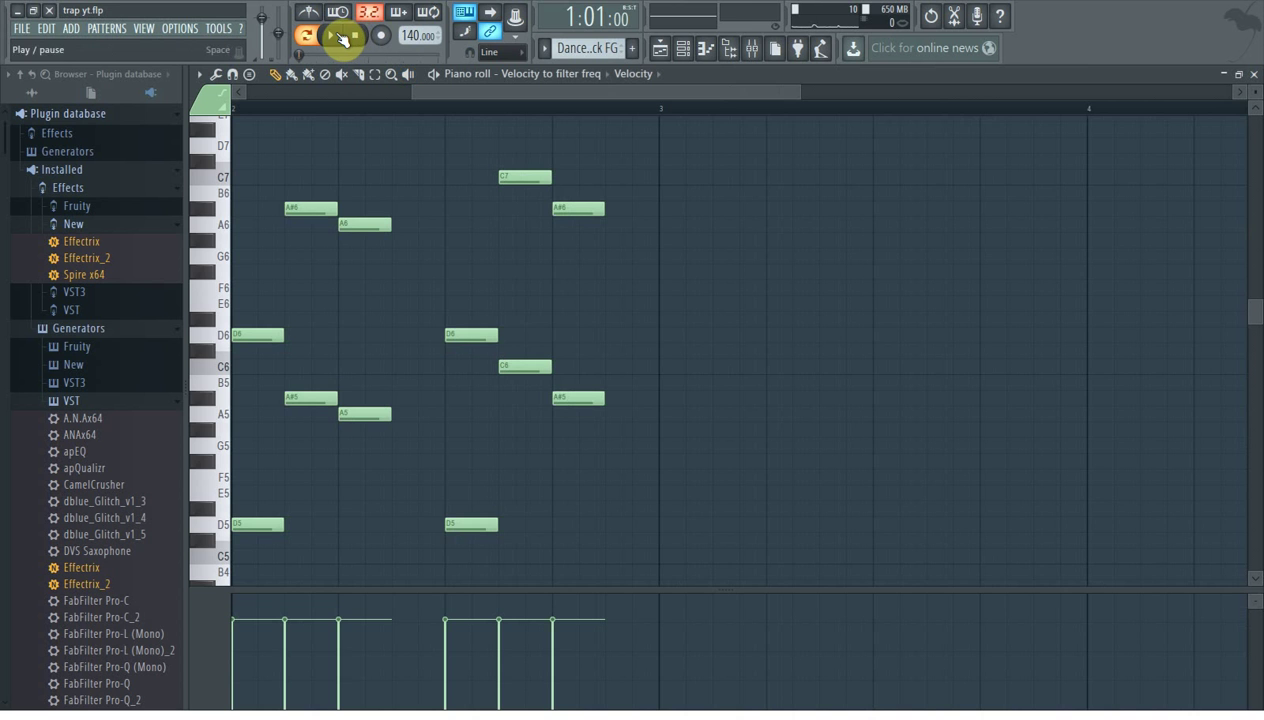
{"action": "left_click", "coordinate": [338, 36]}
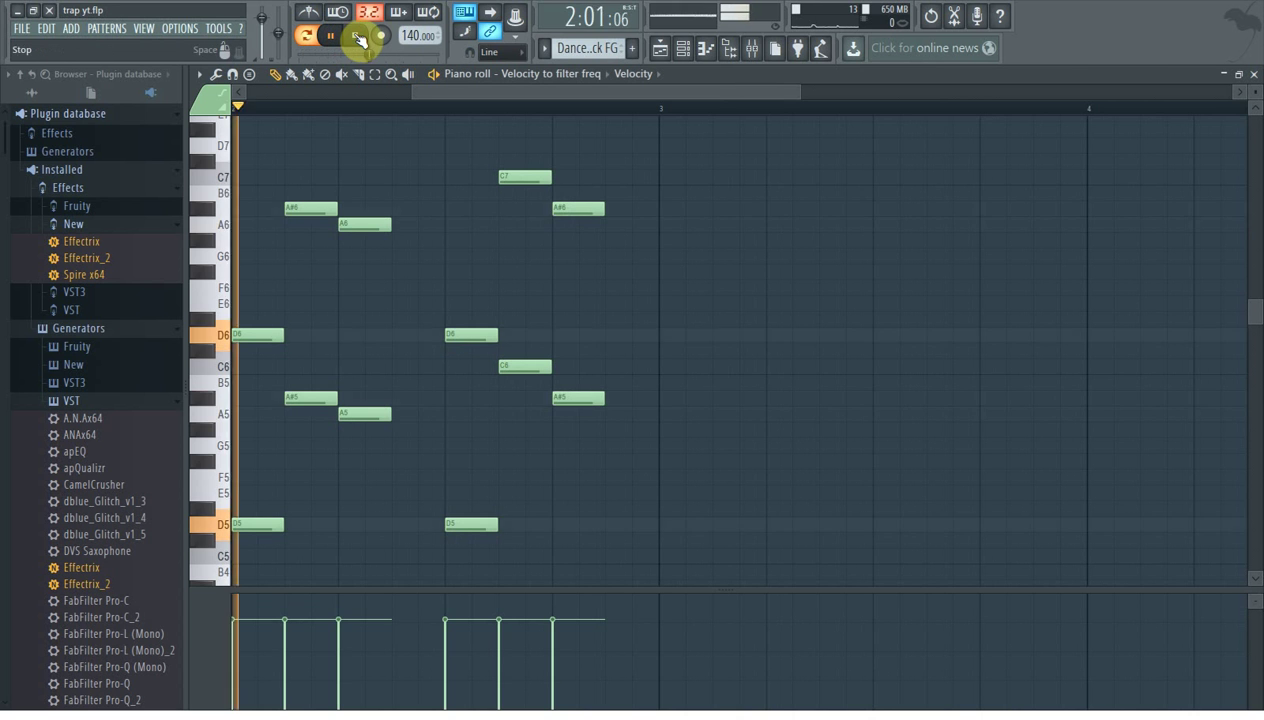
{"action": "left_click", "coordinate": [356, 36]}
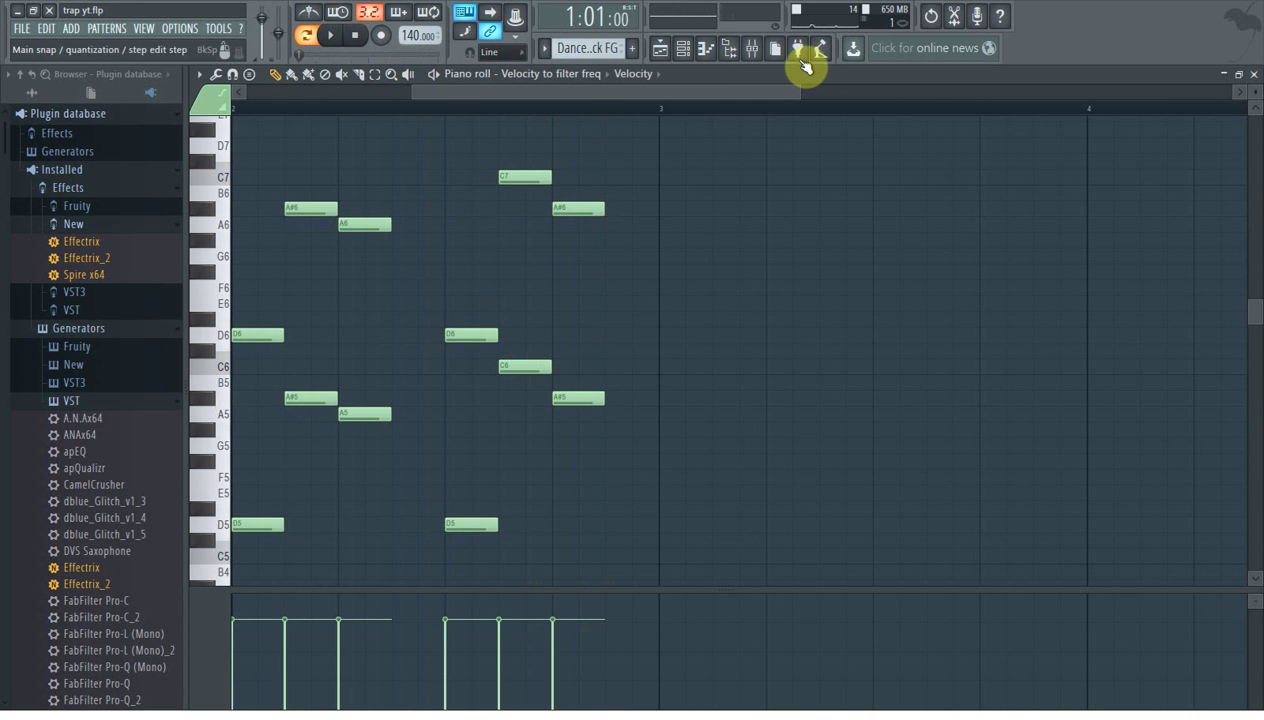
Return to the playlist, open the 1115_Bell_Melody_MI clip at bar 45 in the piano roll, and listen to its melody.
{"action": "left_click", "coordinate": [663, 54]}
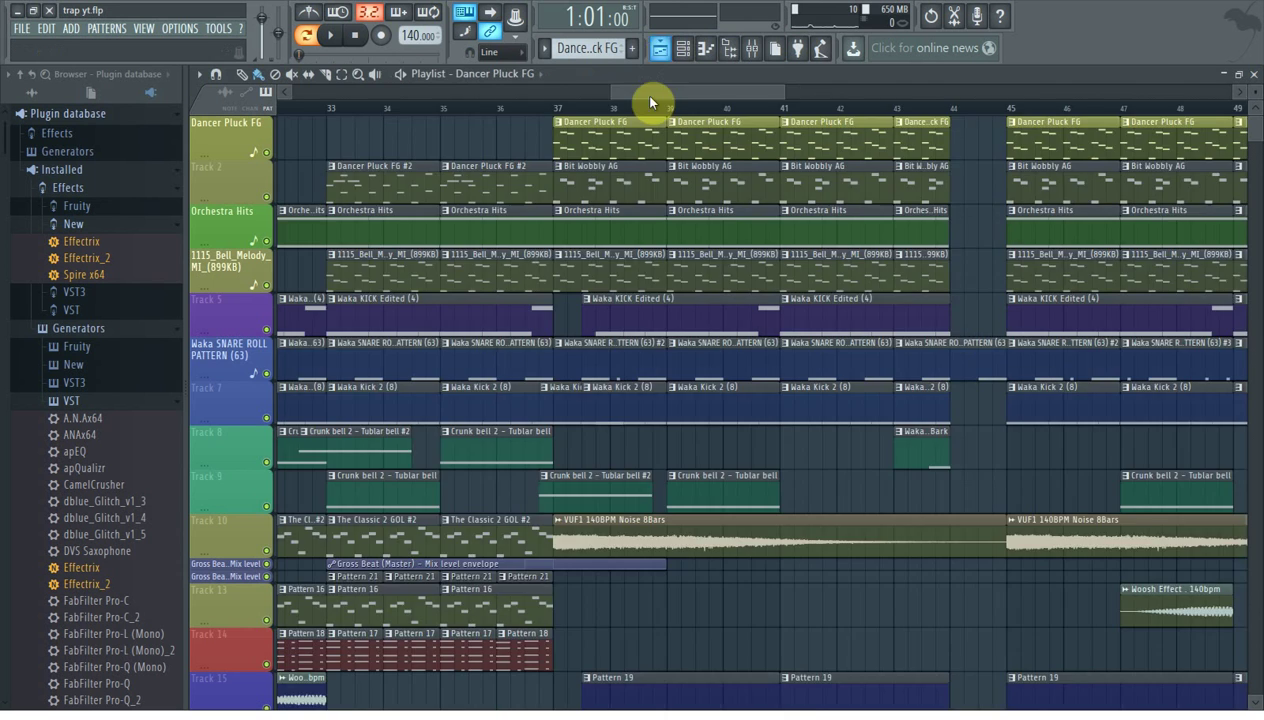
{"action": "mouse_move", "coordinate": [641, 90]}
{"action": "left_mouse_down"}
{"action": "mouse_move", "coordinate": [350, 80]}
{"action": "mouse_move", "coordinate": [618, 82]}
{"action": "left_mouse_up"}
{"action": "left_click_drag", "start_coordinate": [422, 85], "coordinate": [697, 87]}
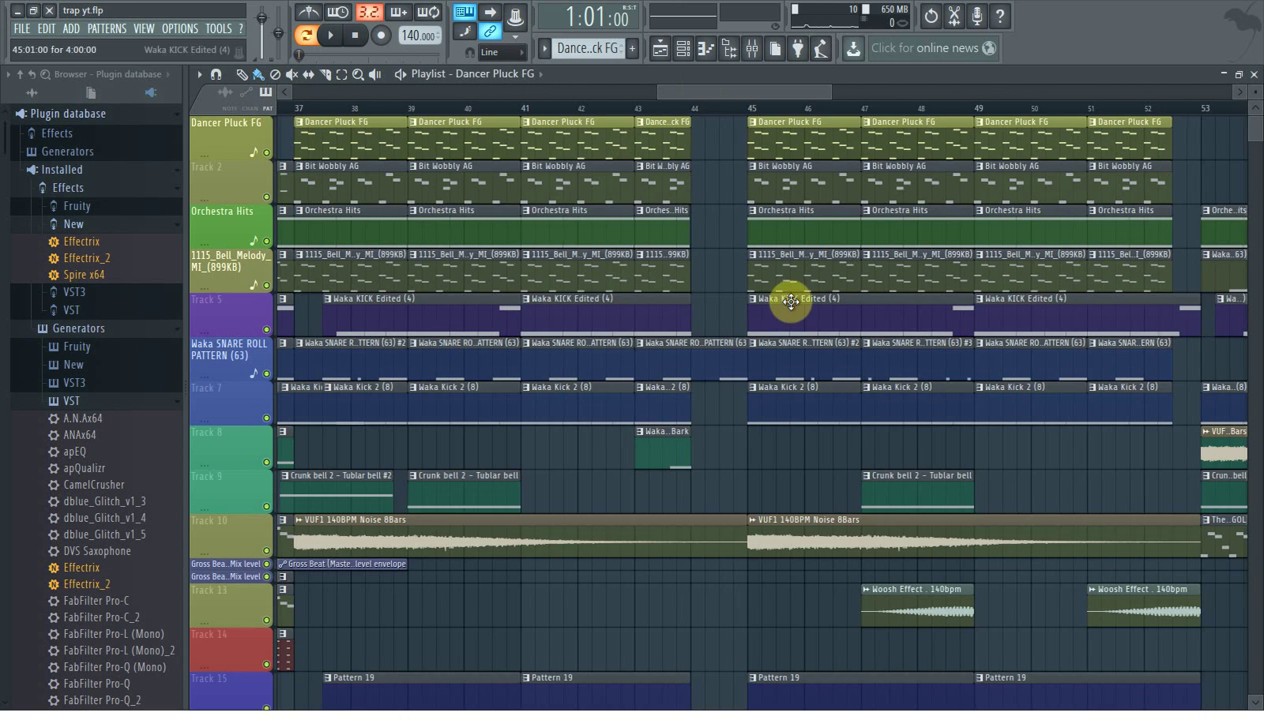
{"action": "scroll", "coordinate": [784, 296], "scroll_direction": "down", "scroll_amount": 3}
{"action": "scroll", "coordinate": [798, 310], "scroll_direction": "up", "scroll_amount": 1}
{"action": "scroll", "coordinate": [795, 310], "scroll_direction": "up", "scroll_amount": 2}
{"action": "left_click_drag", "start_coordinate": [677, 92], "coordinate": [688, 92]}
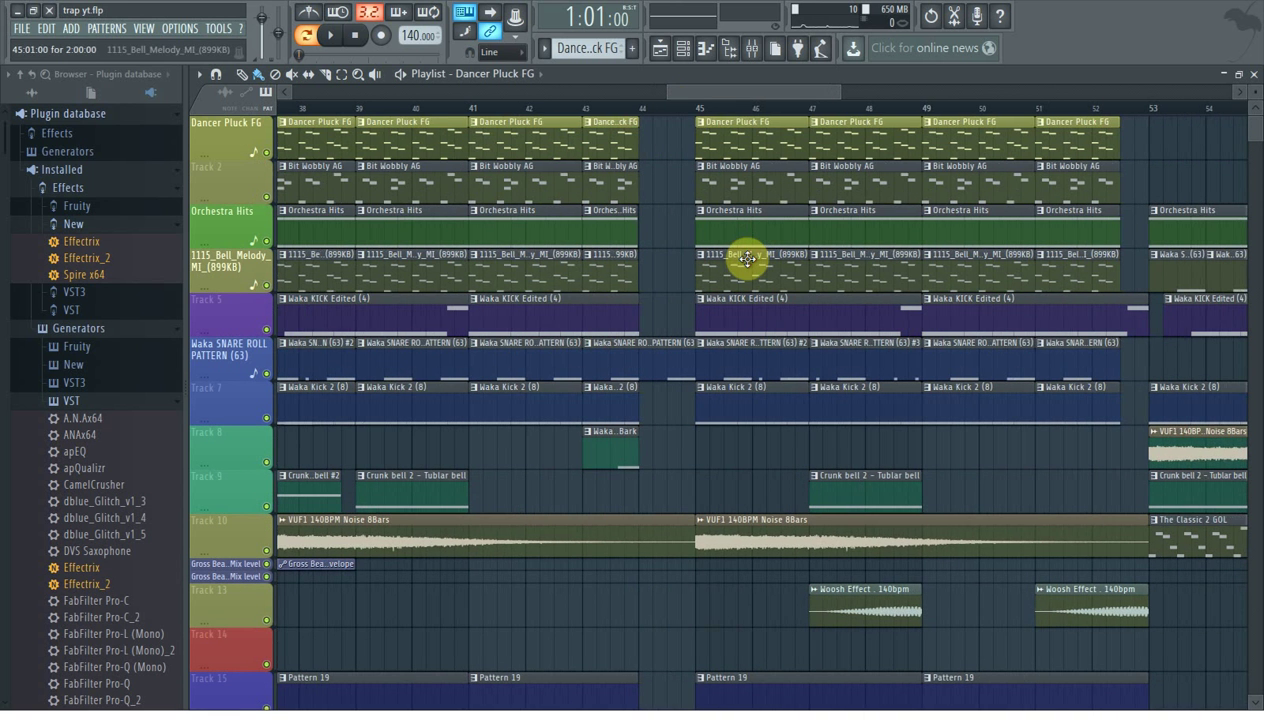
{"action": "double_click", "coordinate": [748, 259]}
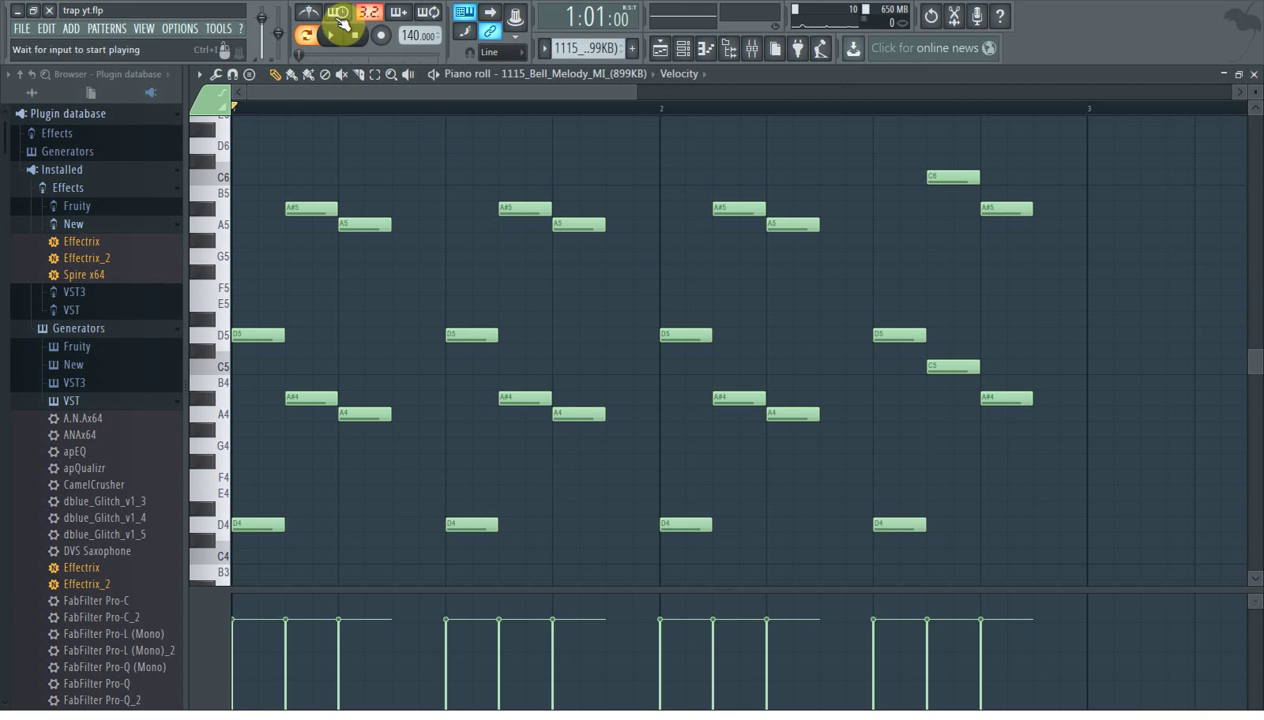
{"action": "left_click", "coordinate": [332, 36]}
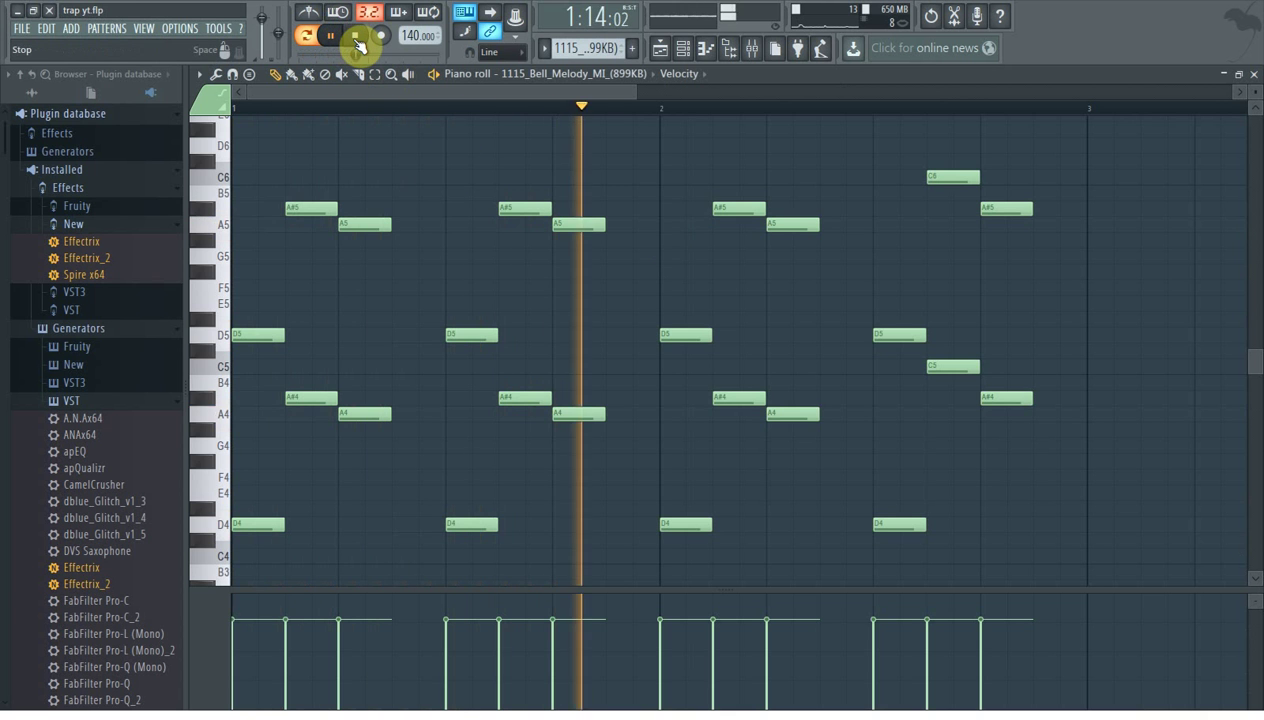
{"action": "left_click", "coordinate": [357, 40]}
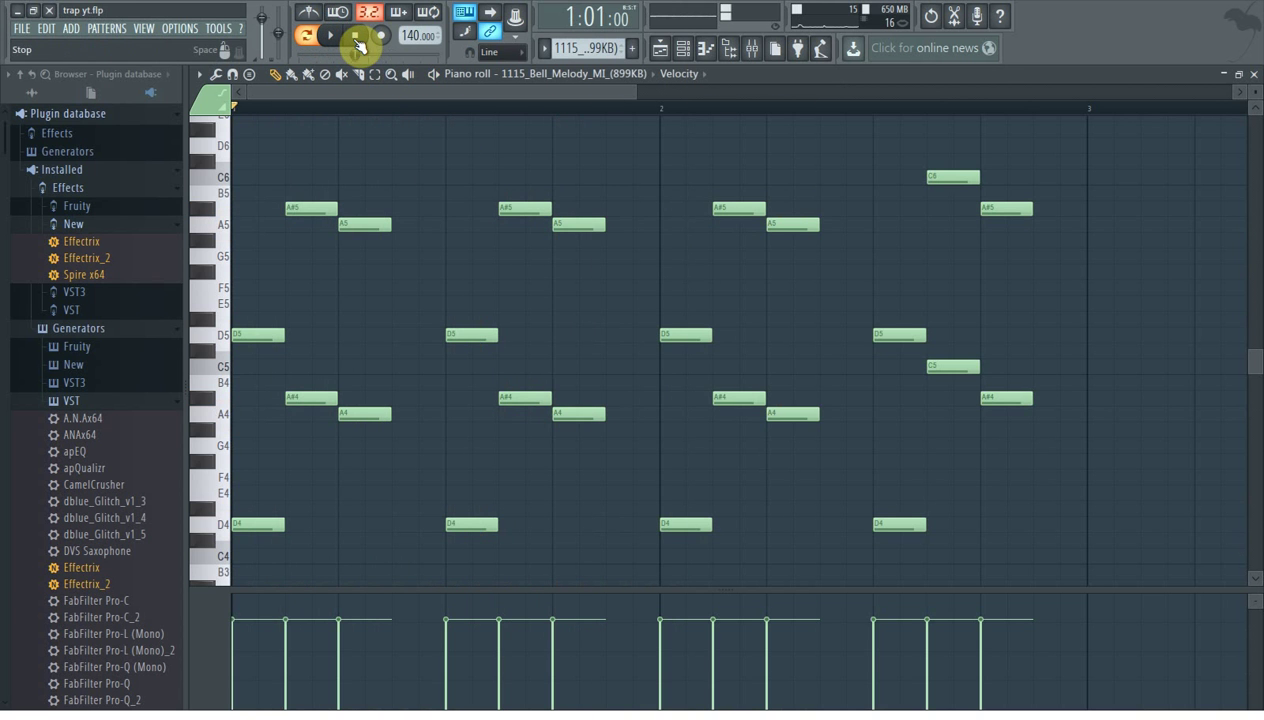
Check the bell melody in the channel rack, and examine the playlist's opening bars down to the channel volume envelope on Track 19.
{"action": "left_click", "coordinate": [681, 50]}
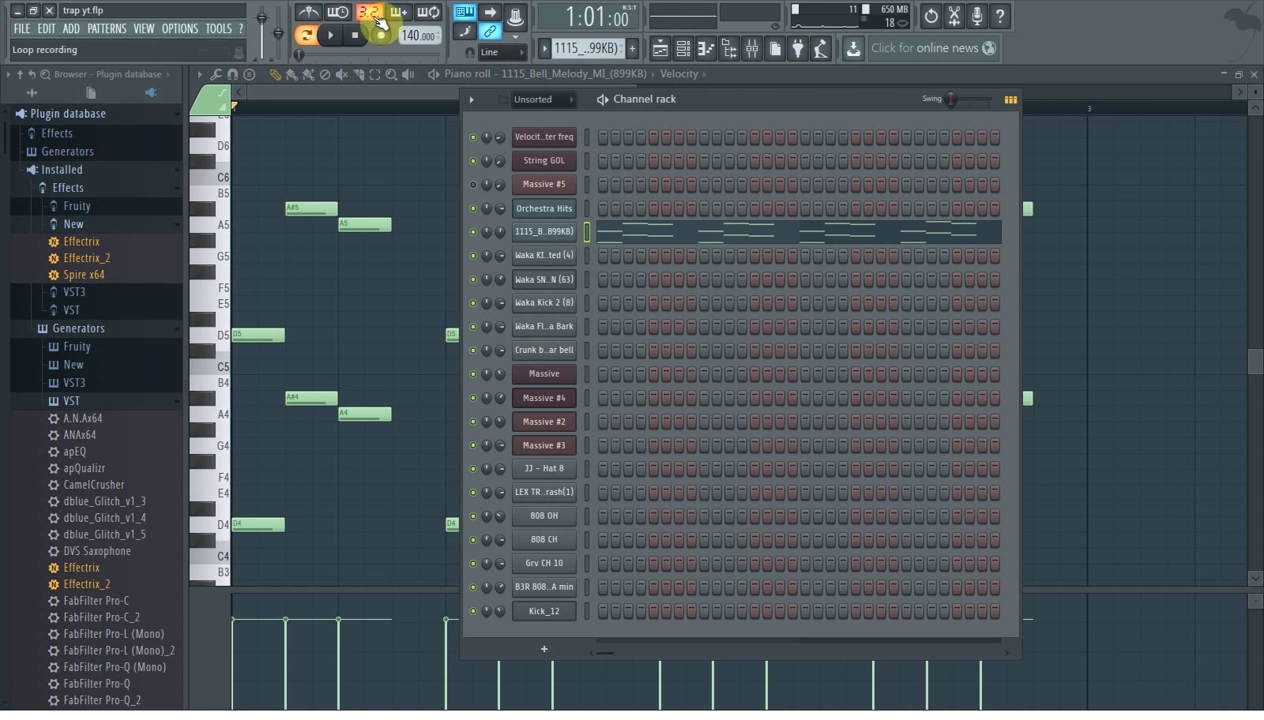
{"action": "left_click", "coordinate": [660, 48]}
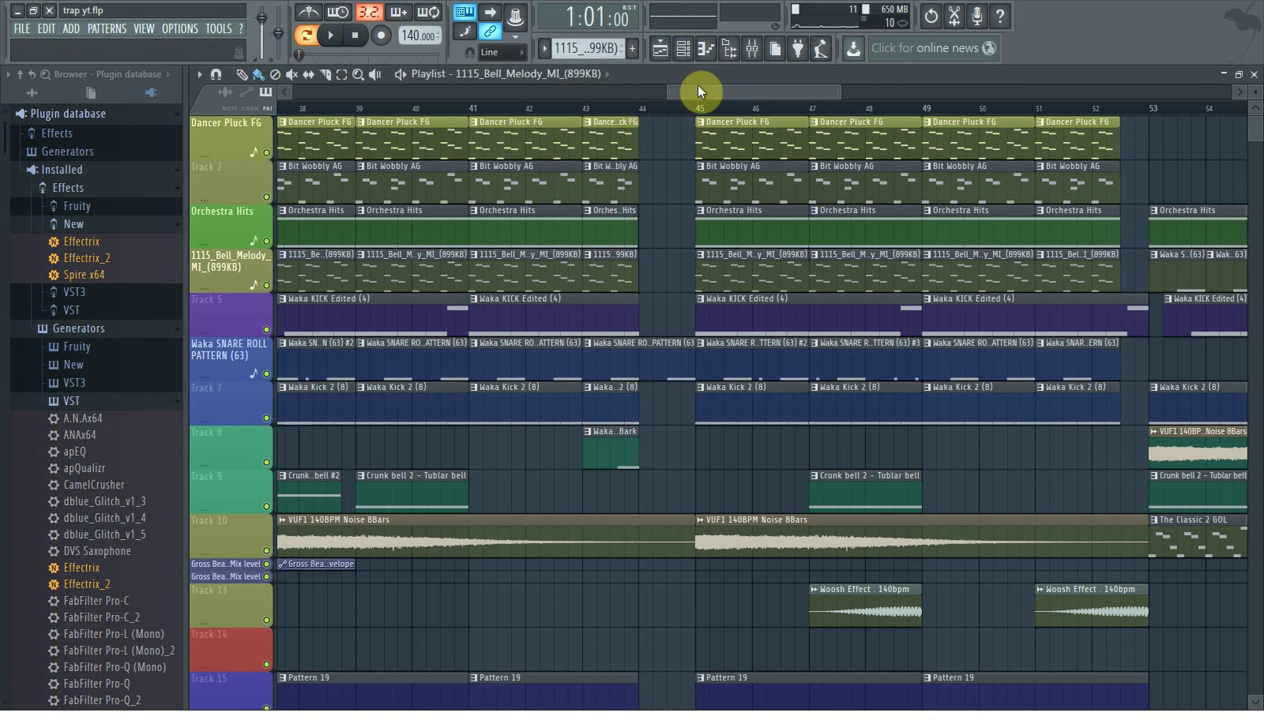
{"action": "left_click_drag", "start_coordinate": [698, 91], "coordinate": [300, 112]}
{"action": "scroll", "coordinate": [666, 280], "scroll_direction": "down", "scroll_amount": 6}
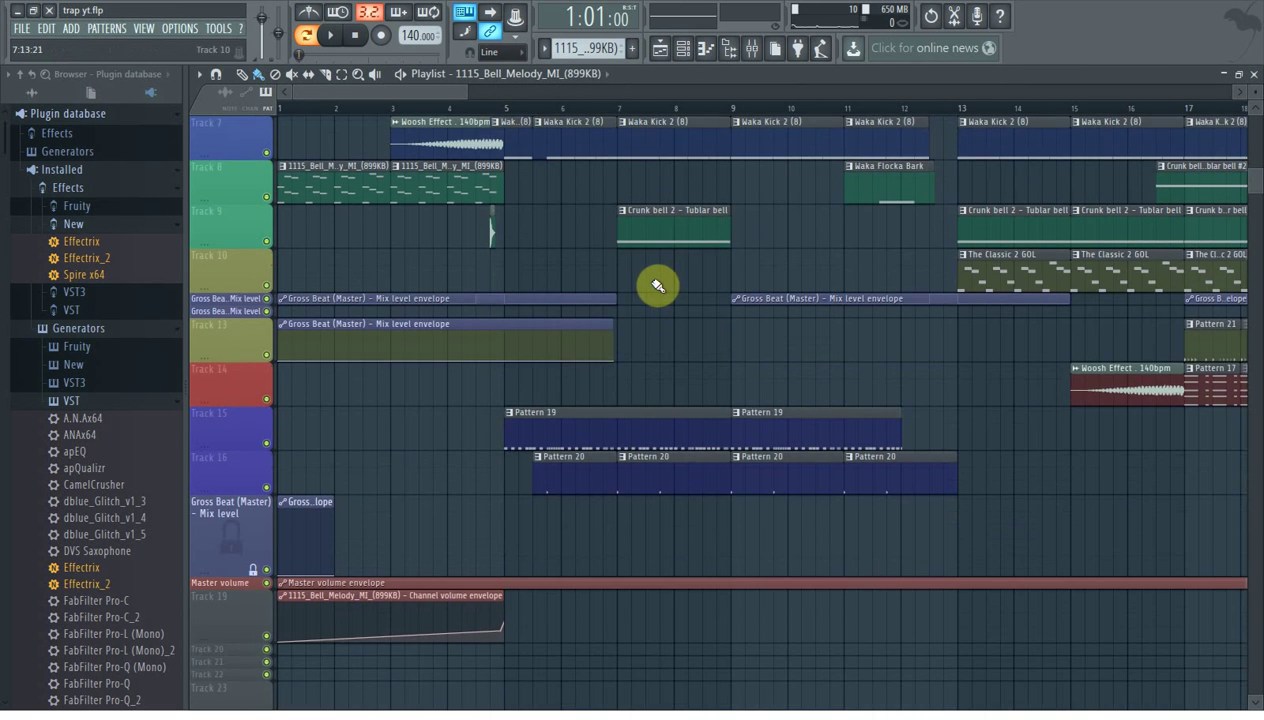
{"action": "scroll", "coordinate": [655, 285], "scroll_direction": "up", "scroll_amount": 4}
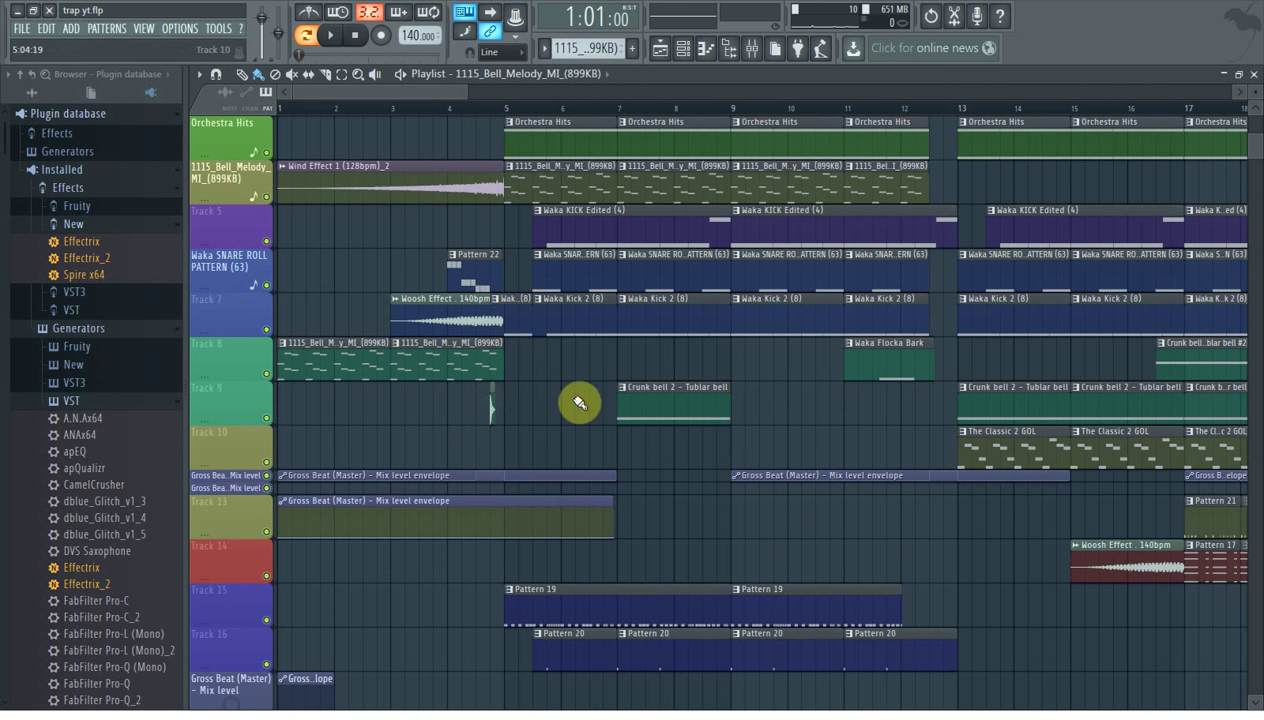
{"action": "scroll", "coordinate": [575, 395], "scroll_direction": "up", "scroll_amount": 2}
{"action": "scroll", "coordinate": [595, 368], "scroll_direction": "down", "scroll_amount": 2}
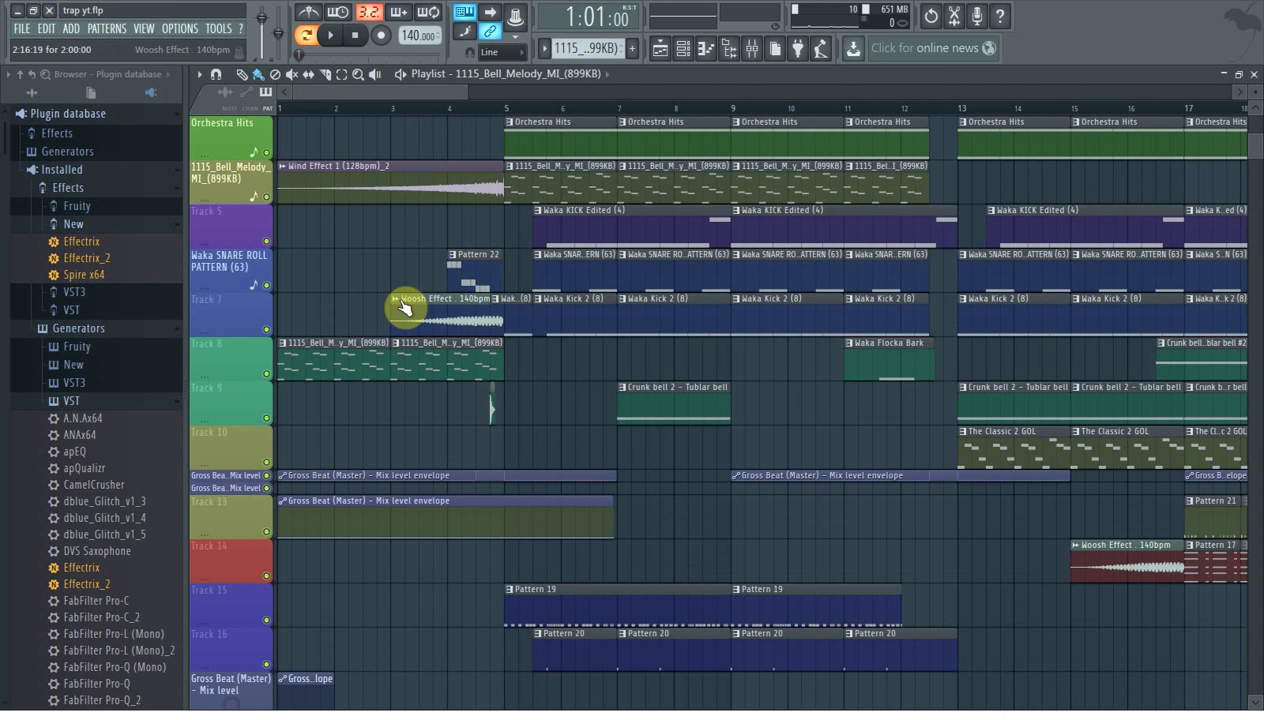
{"action": "scroll", "coordinate": [510, 292], "scroll_direction": "down", "scroll_amount": 4}
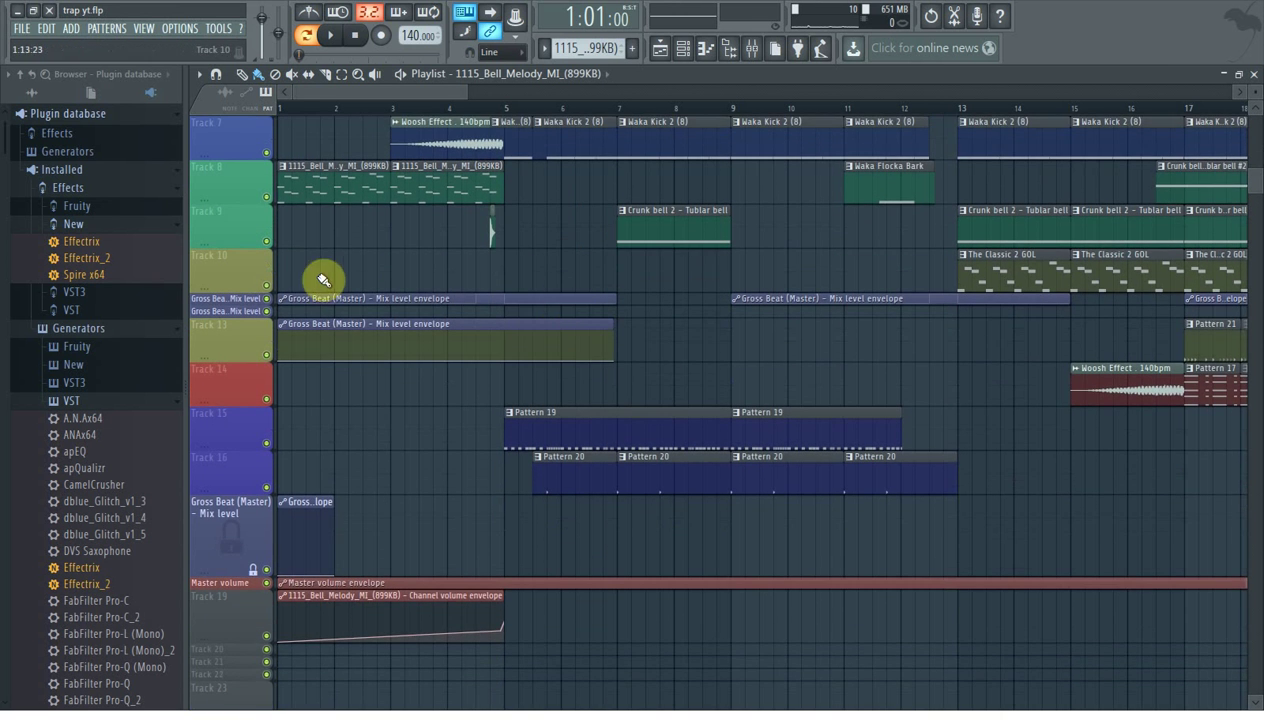
{"action": "scroll", "coordinate": [514, 333], "scroll_direction": "down", "scroll_amount": 2}
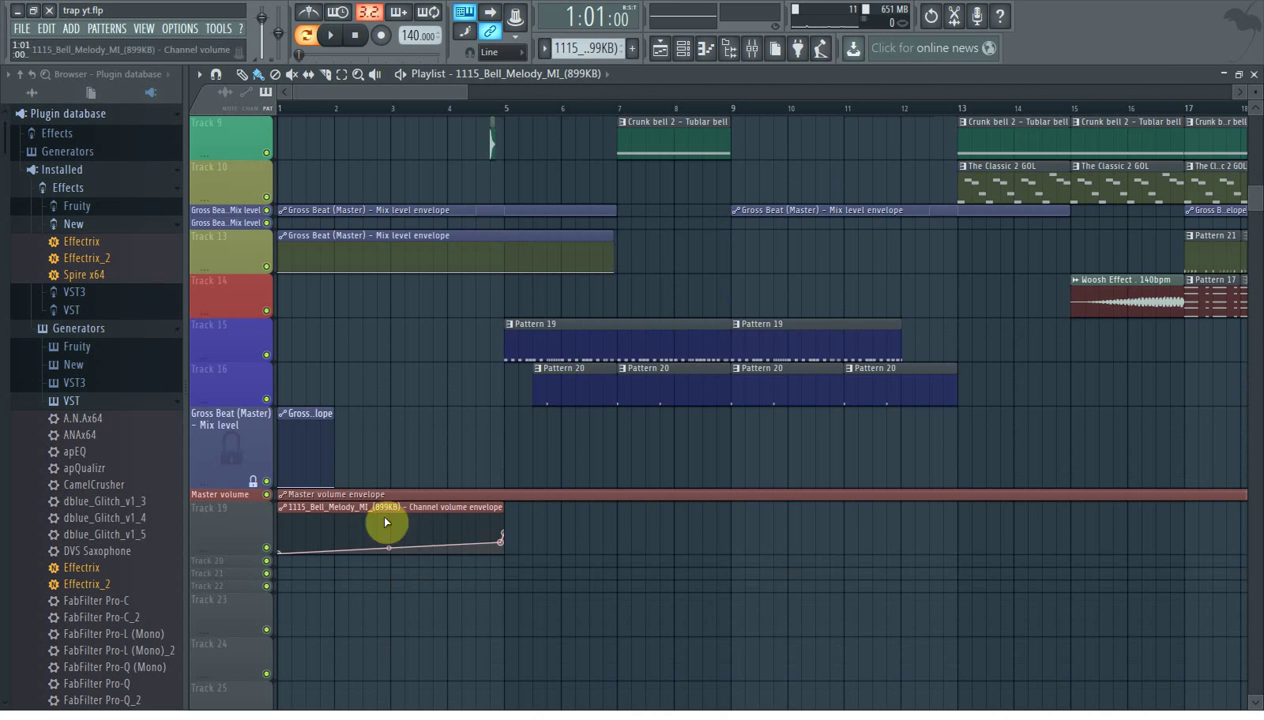
Examine the bell melody's channel volume envelope on Track 19 alongside its opening clips on Track 8.
{"action": "scroll", "coordinate": [375, 540], "scroll_direction": "down", "scroll_amount": 1}
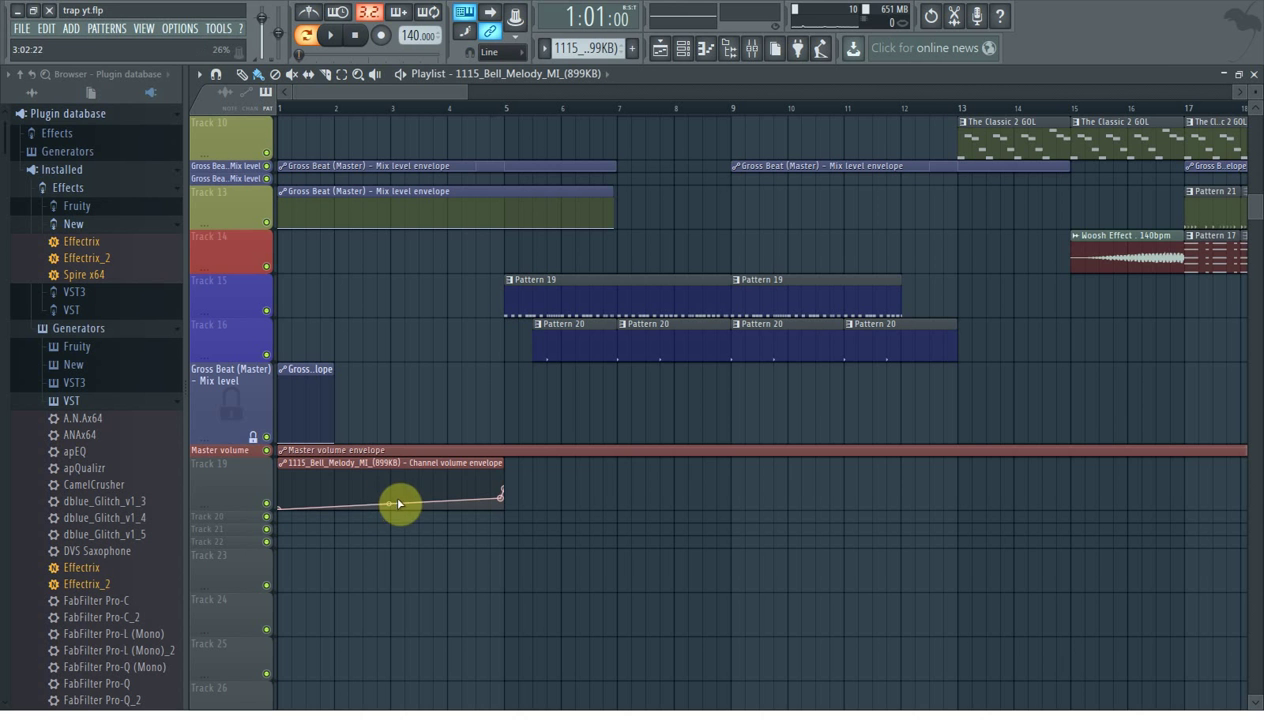
{"action": "scroll", "coordinate": [400, 478], "scroll_direction": "up", "scroll_amount": 3}
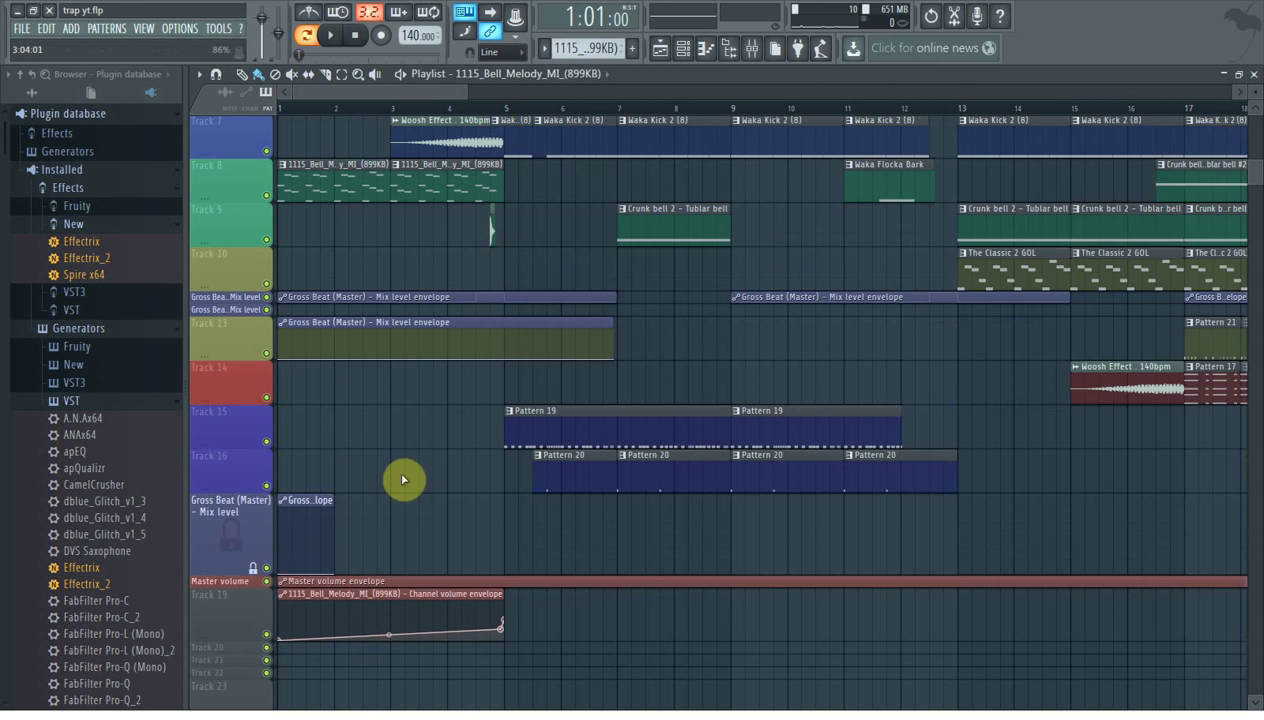
{"action": "scroll", "coordinate": [403, 480], "scroll_direction": "up", "scroll_amount": 1}
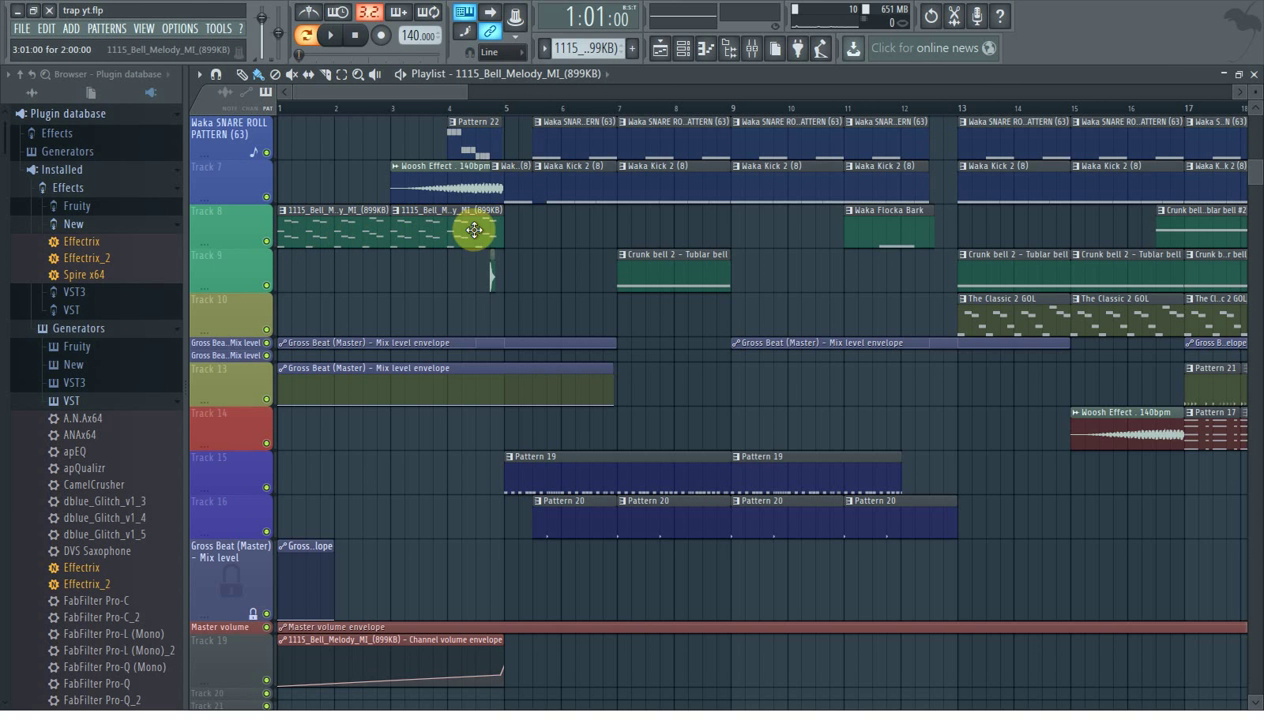
{"action": "scroll", "coordinate": [350, 400], "scroll_direction": "down", "scroll_amount": 2}
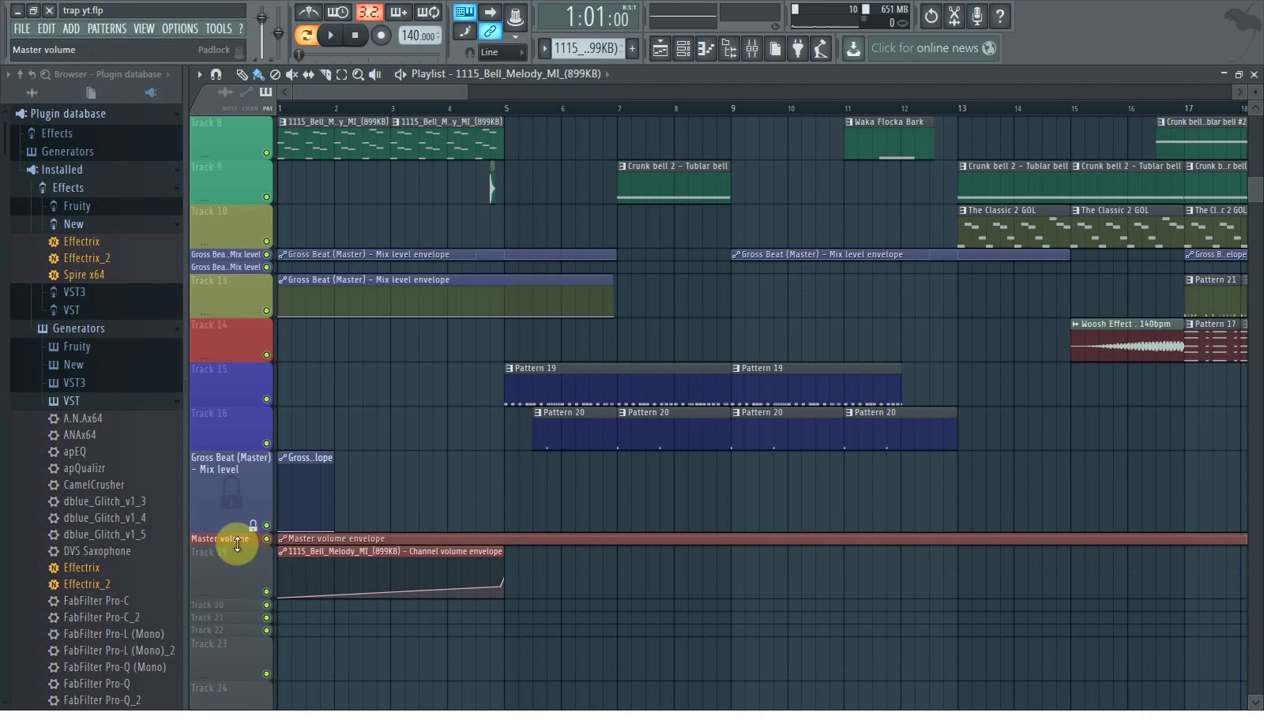
Enlarge the Master volume track and inspect its envelope through to the song's end at bar 77.
{"action": "left_click_drag", "start_coordinate": [237, 544], "coordinate": [237, 608]}
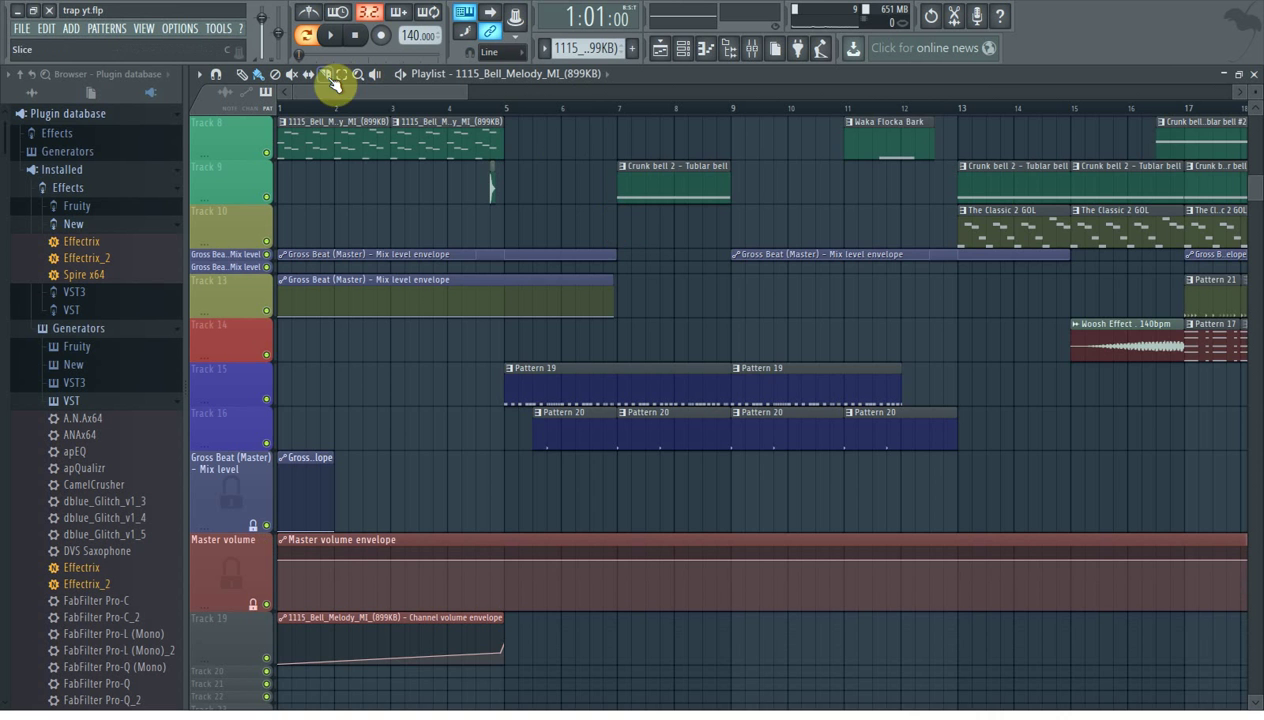
{"action": "left_click_drag", "start_coordinate": [325, 93], "coordinate": [621, 99]}
{"action": "left_click_drag", "start_coordinate": [738, 112], "coordinate": [995, 145]}
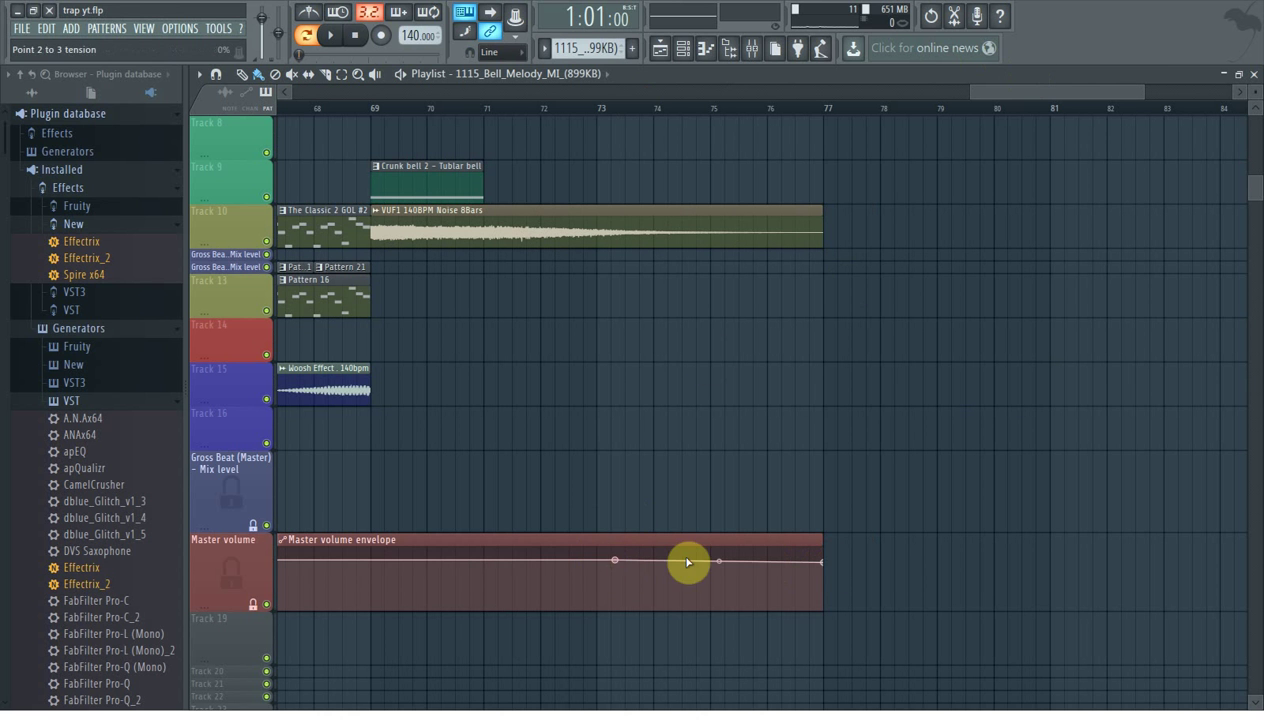
{"action": "left_click_drag", "start_coordinate": [1010, 96], "coordinate": [330, 128]}
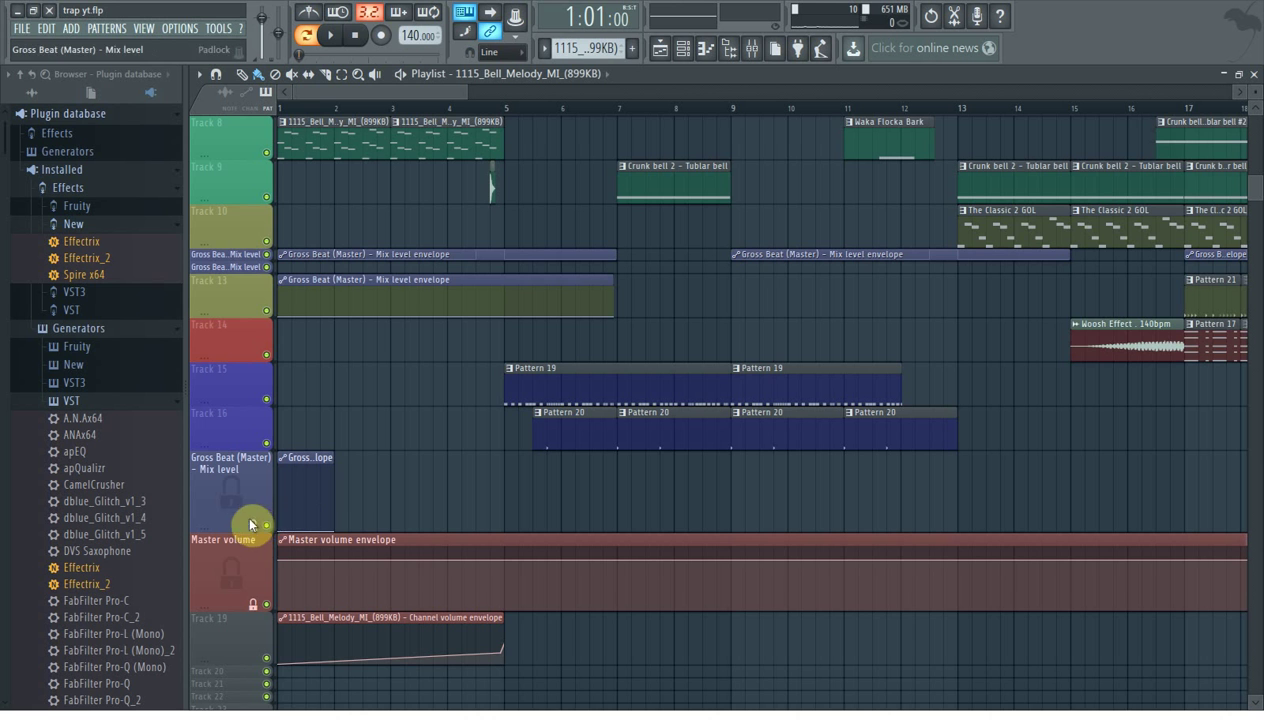
Enlarge the upper Gross Beat mix level track, and listen to its automation from bar 3 and again from bar 12.
{"action": "scroll", "coordinate": [556, 409], "scroll_direction": "up", "scroll_amount": 5}
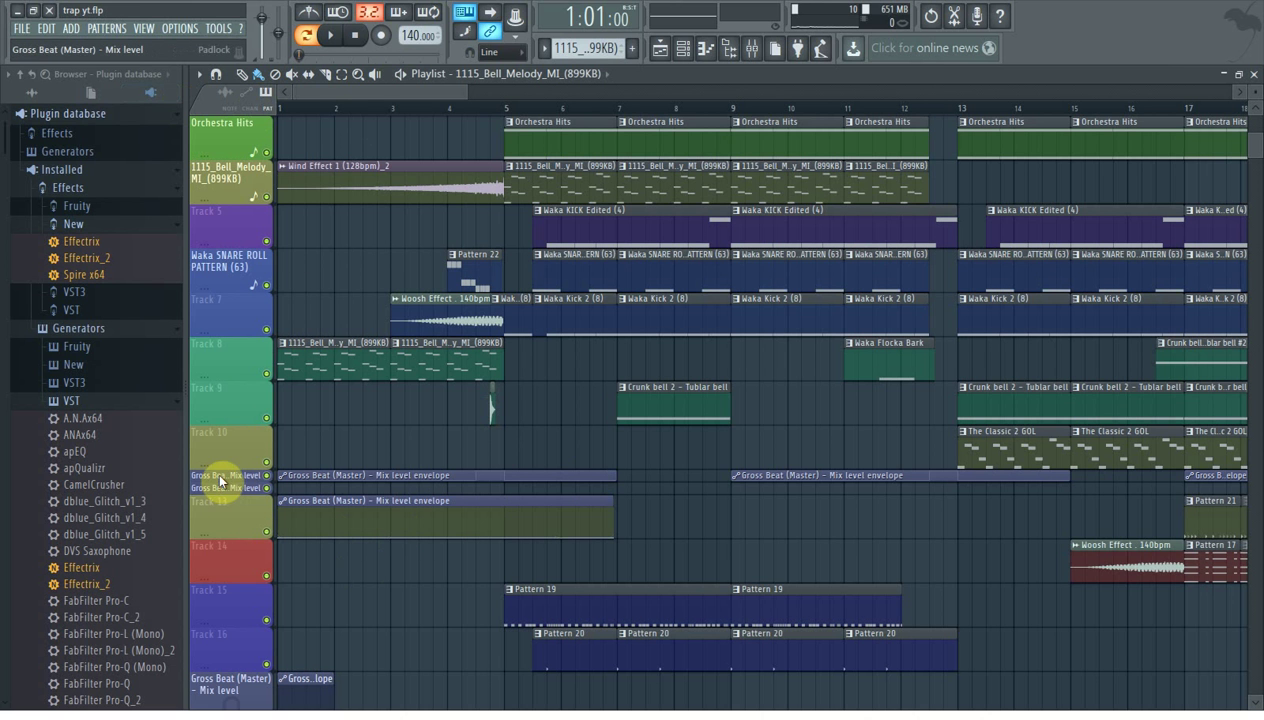
{"action": "left_click_drag", "start_coordinate": [218, 480], "coordinate": [218, 530]}
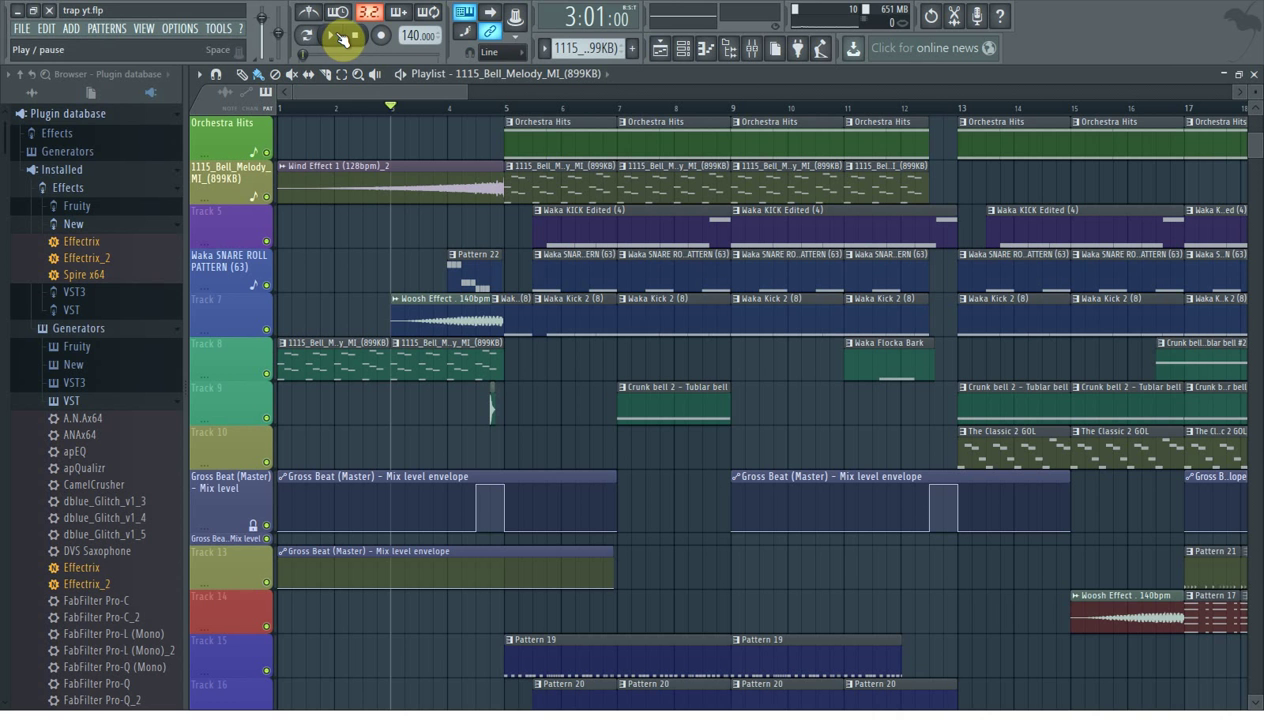
{"action": "left_click", "coordinate": [336, 38]}
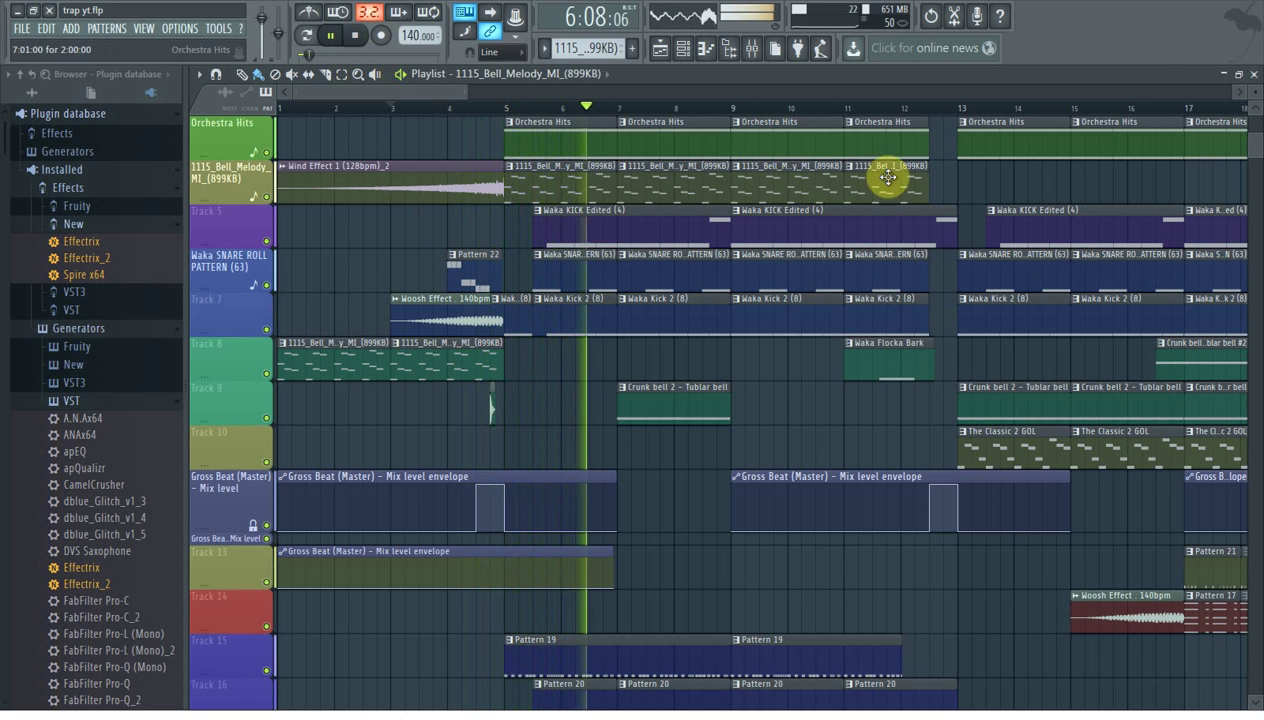
{"action": "left_click", "coordinate": [897, 110]}
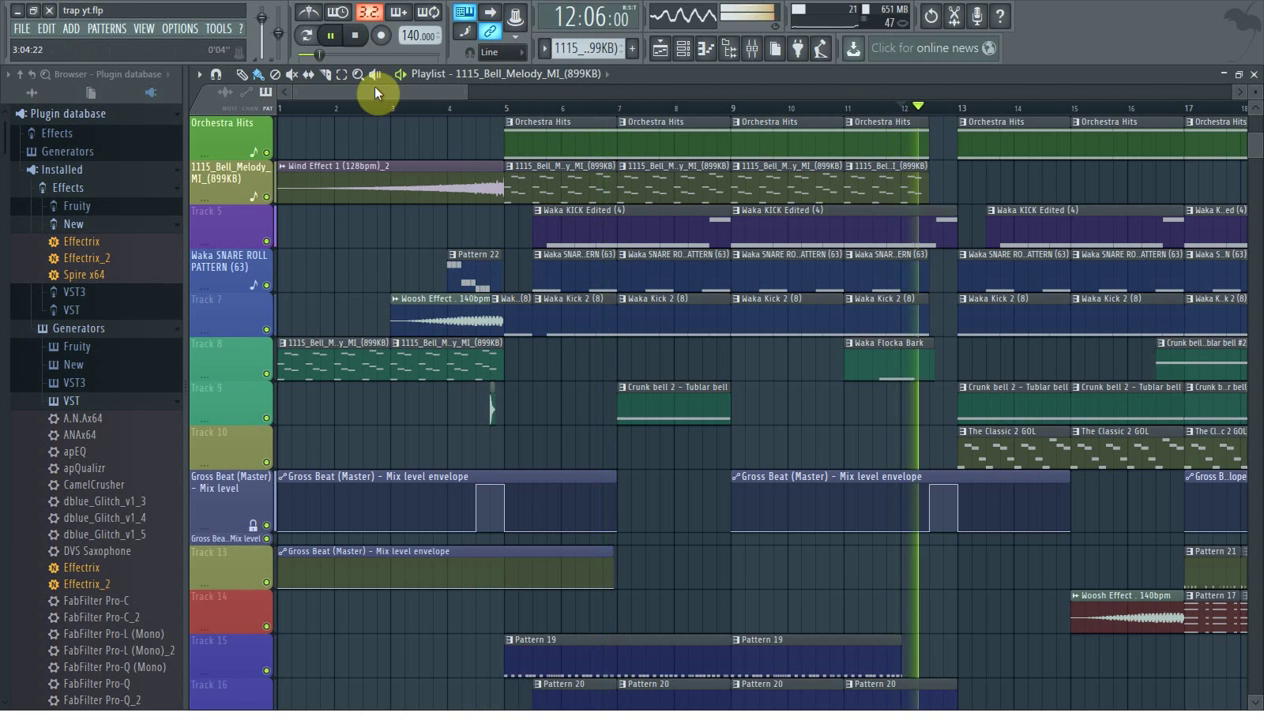
{"action": "left_click_drag", "start_coordinate": [375, 94], "coordinate": [446, 118]}
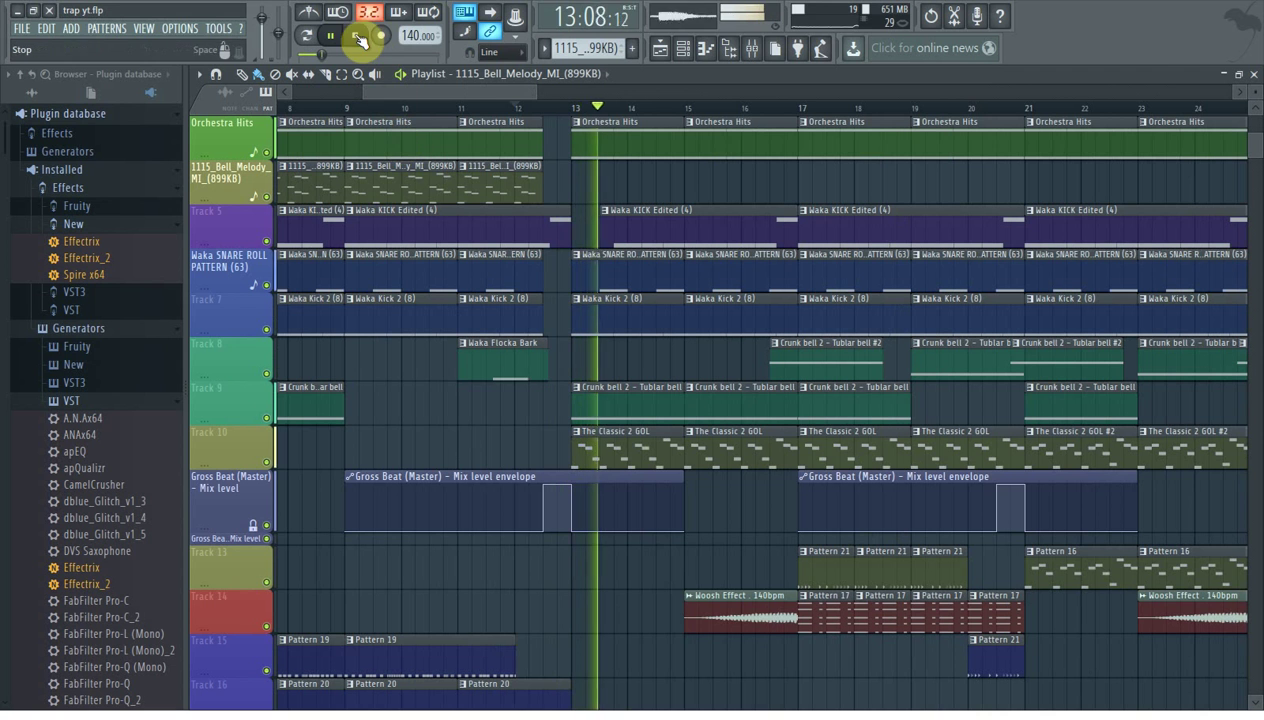
{"action": "key", "text": "space"}
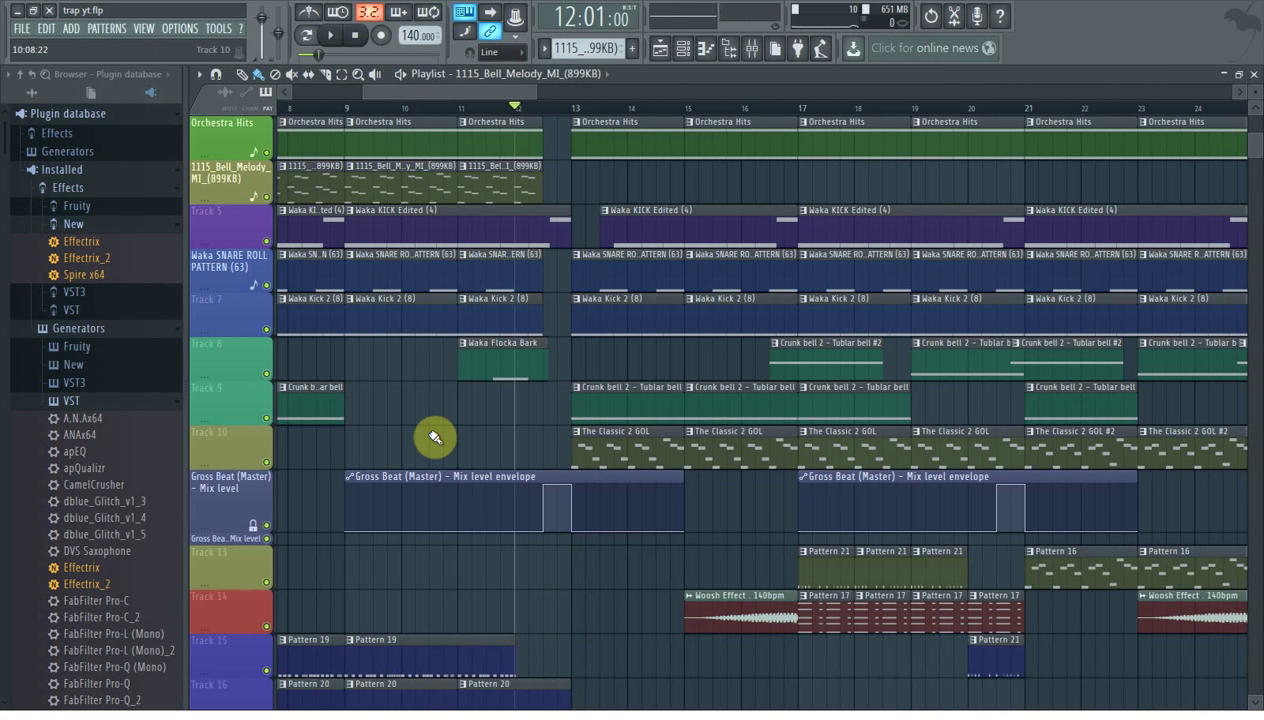
Examine the first Gross Beat on the Master mixer track, and return to the playlist.
{"action": "left_click_drag", "start_coordinate": [430, 97], "coordinate": [474, 127]}
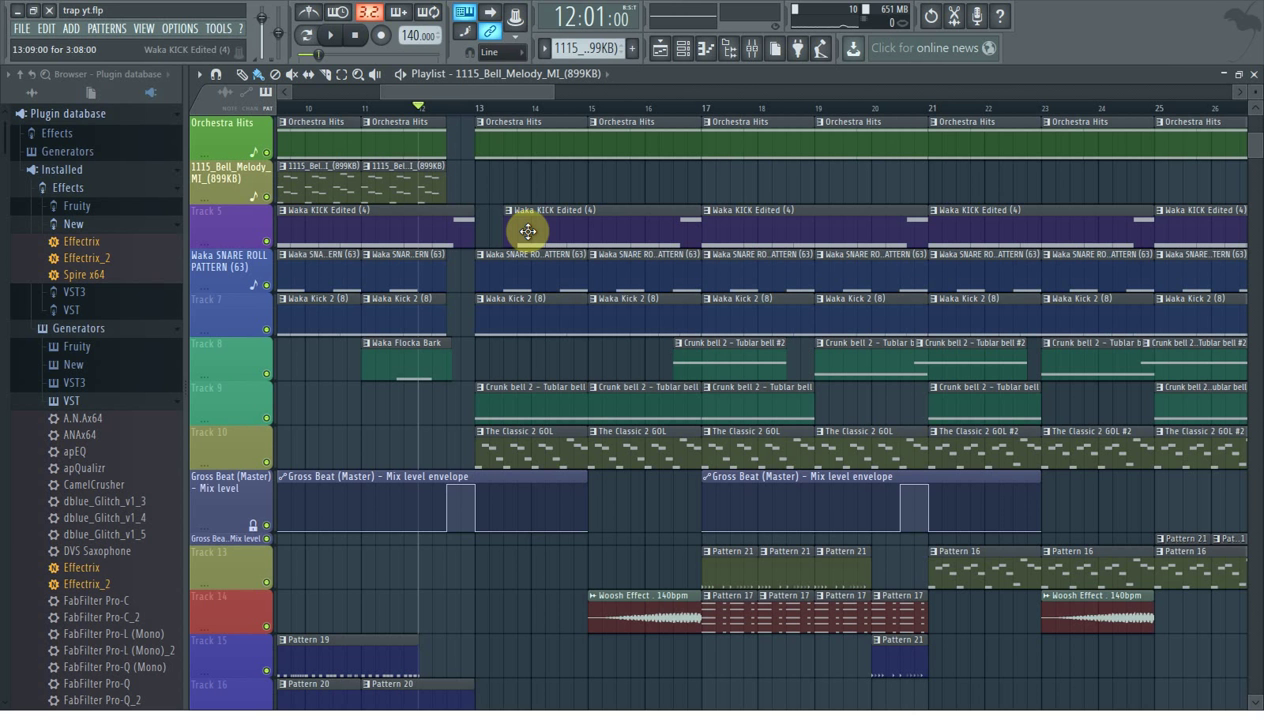
{"action": "scroll", "coordinate": [545, 398], "scroll_direction": "up", "scroll_amount": 2}
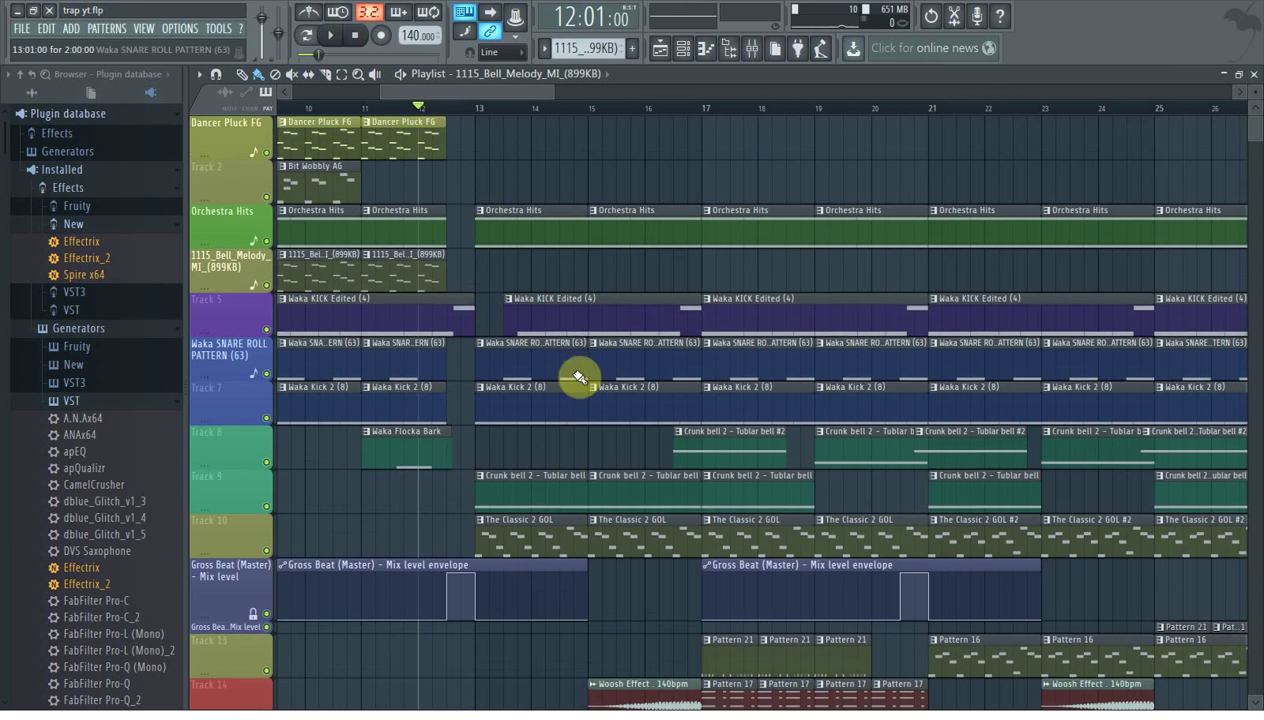
{"action": "left_click", "coordinate": [751, 48]}
{"action": "left_click", "coordinate": [350, 228]}
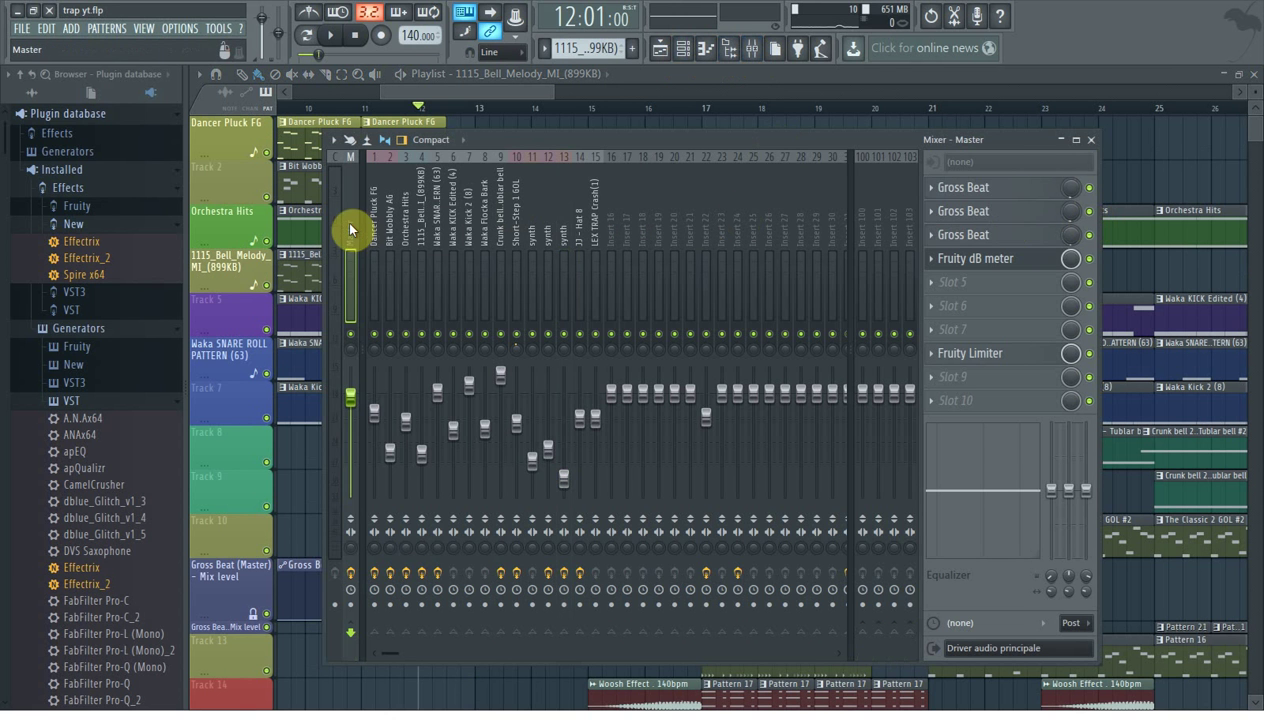
{"action": "left_click", "coordinate": [985, 187]}
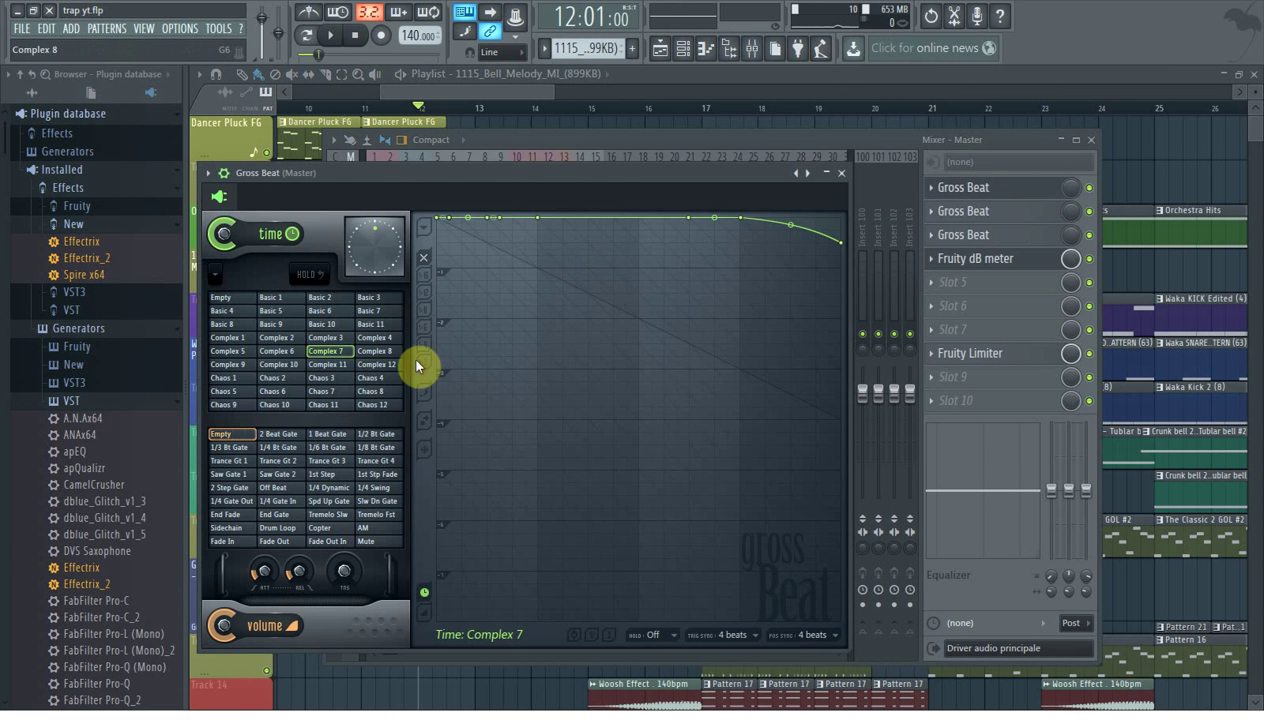
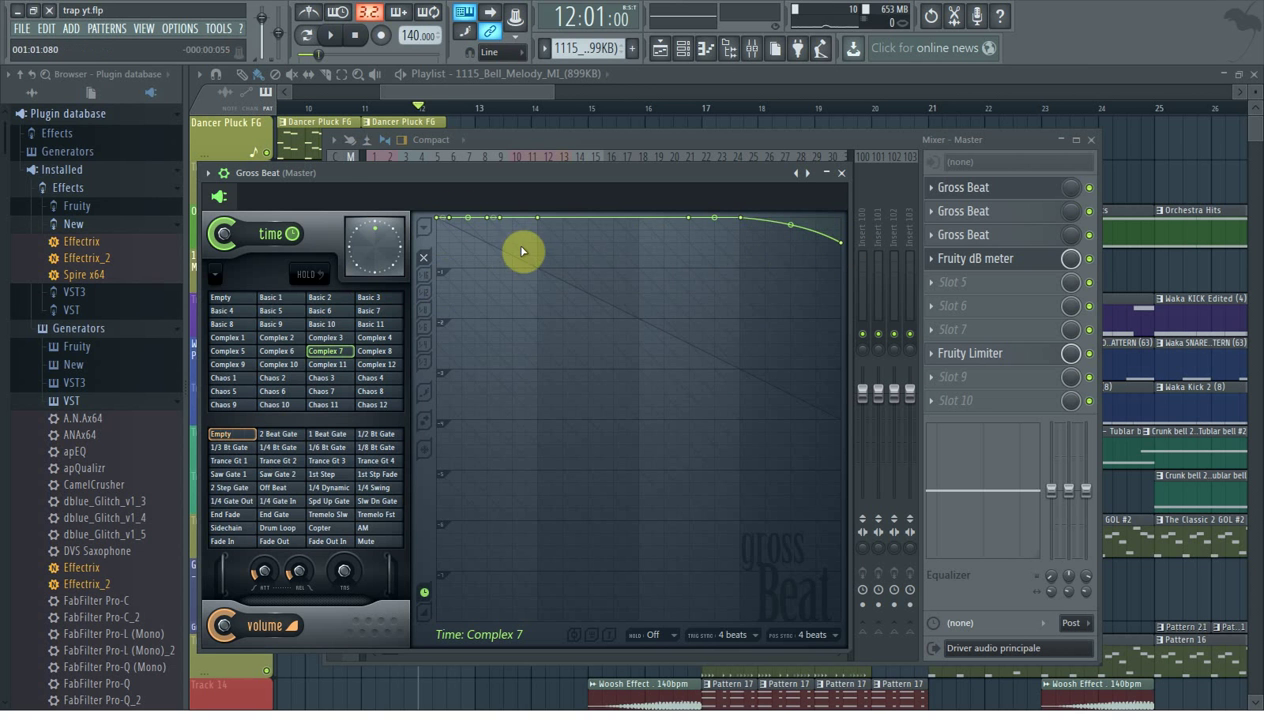
{"action": "left_click", "coordinate": [446, 96]}
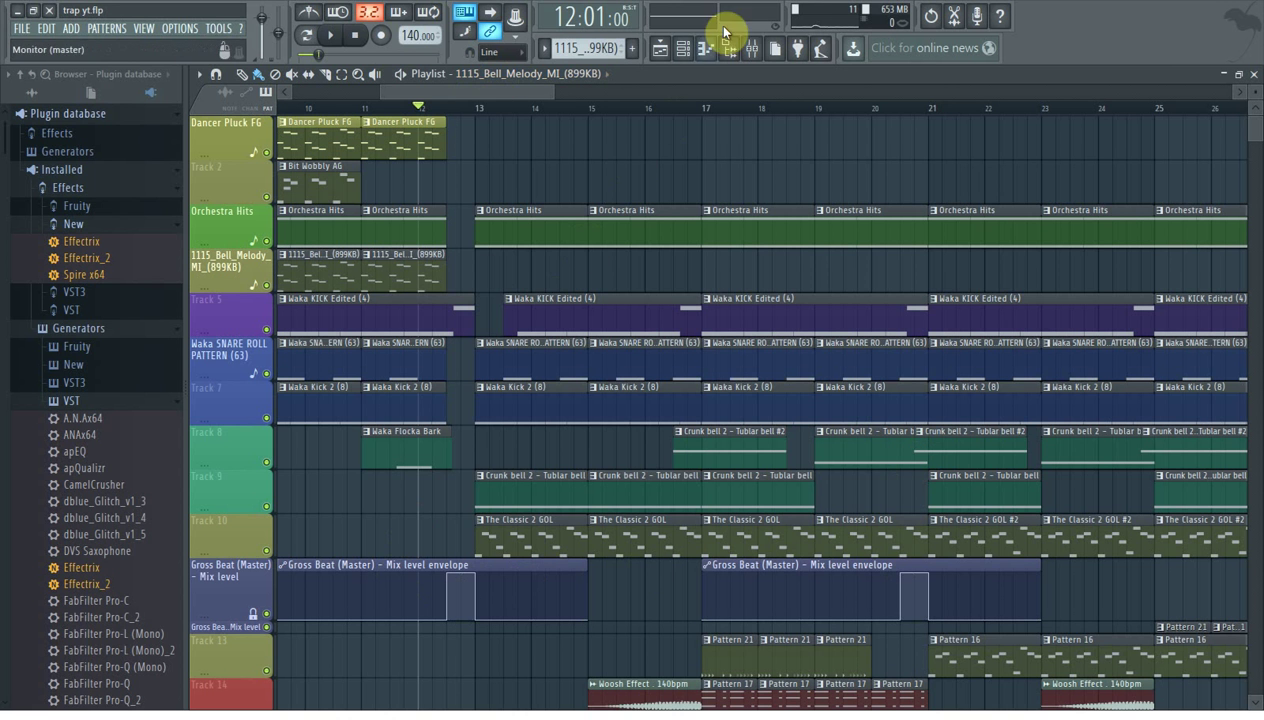
Reopen the Master track's first Gross Beat, reposition its window to review the Complex 7 time preset, and go back to the playlist.
{"action": "left_click", "coordinate": [752, 50]}
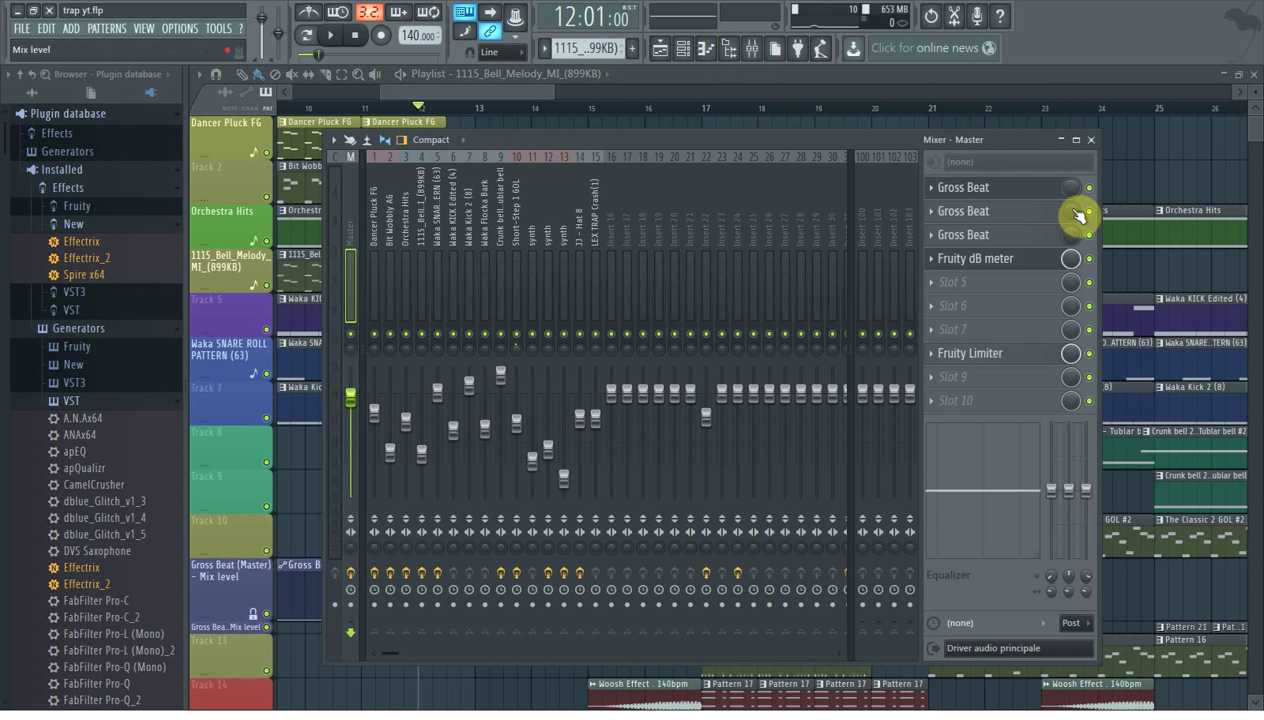
{"action": "left_click", "coordinate": [1000, 190]}
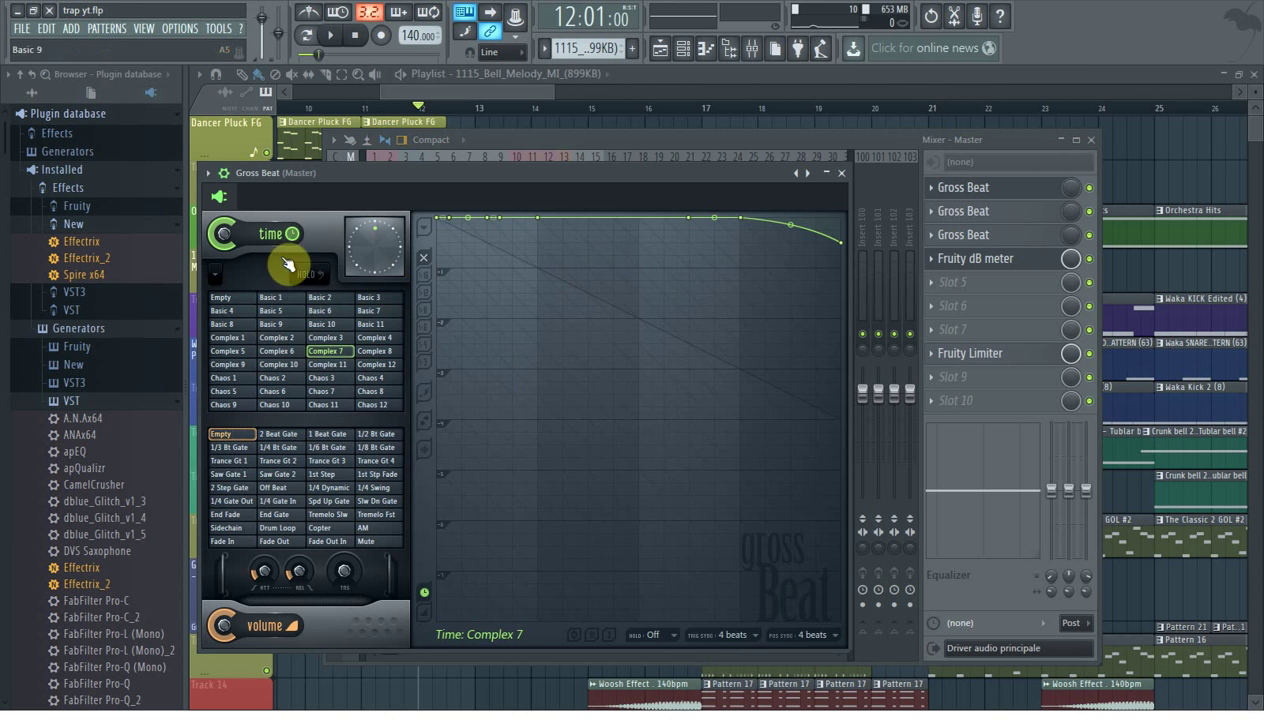
{"action": "left_click_drag", "start_coordinate": [333, 183], "coordinate": [376, 126]}
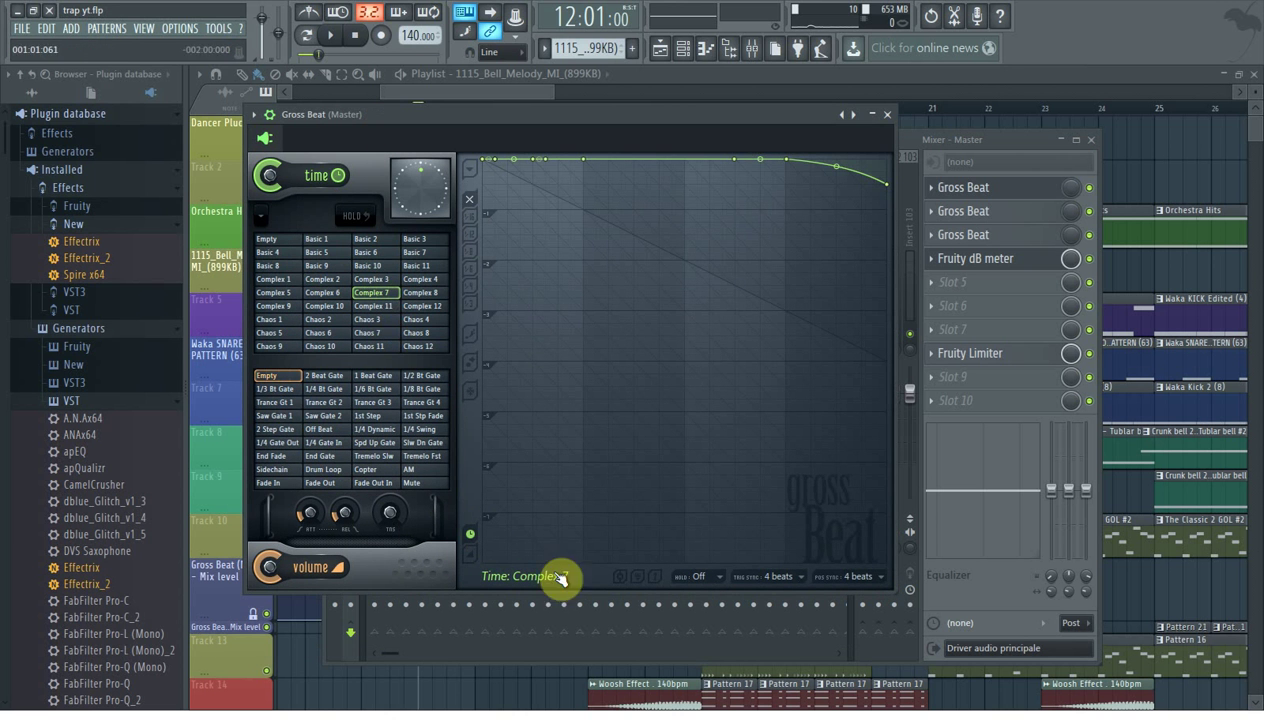
{"action": "left_click_drag", "start_coordinate": [375, 110], "coordinate": [449, 124]}
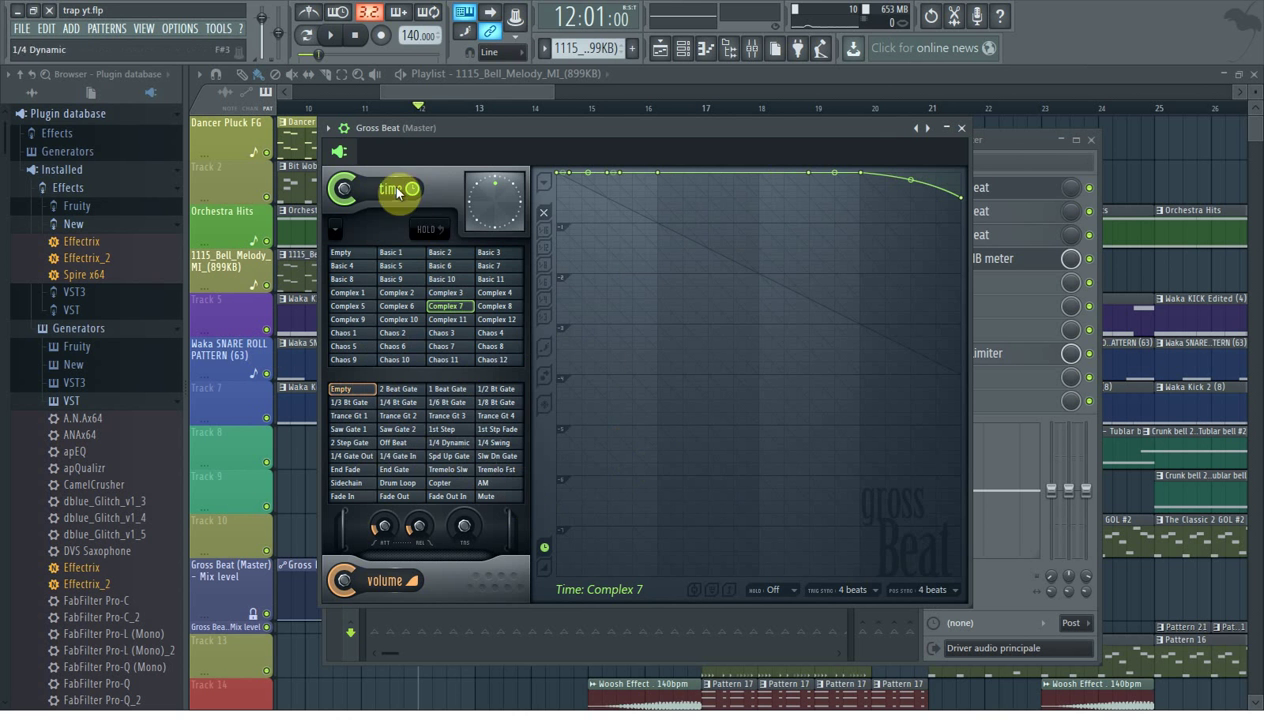
{"action": "left_click_drag", "start_coordinate": [424, 140], "coordinate": [515, 185]}
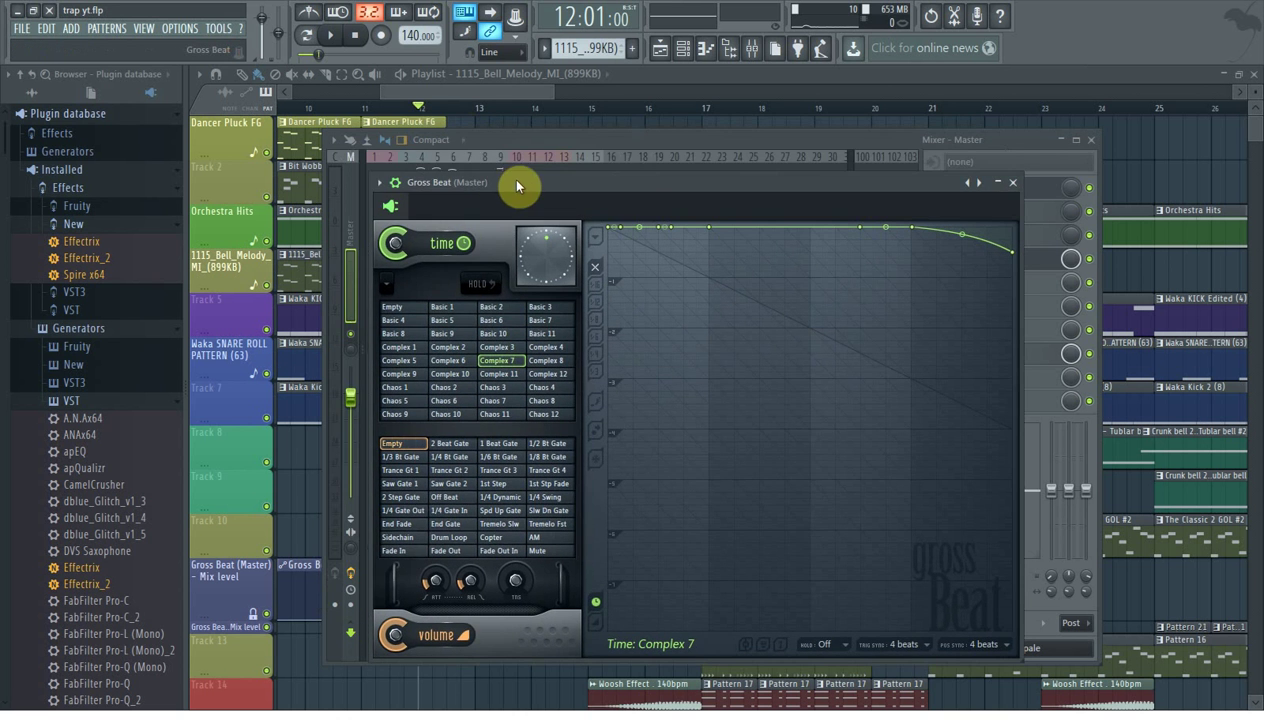
{"action": "left_click", "coordinate": [664, 52]}
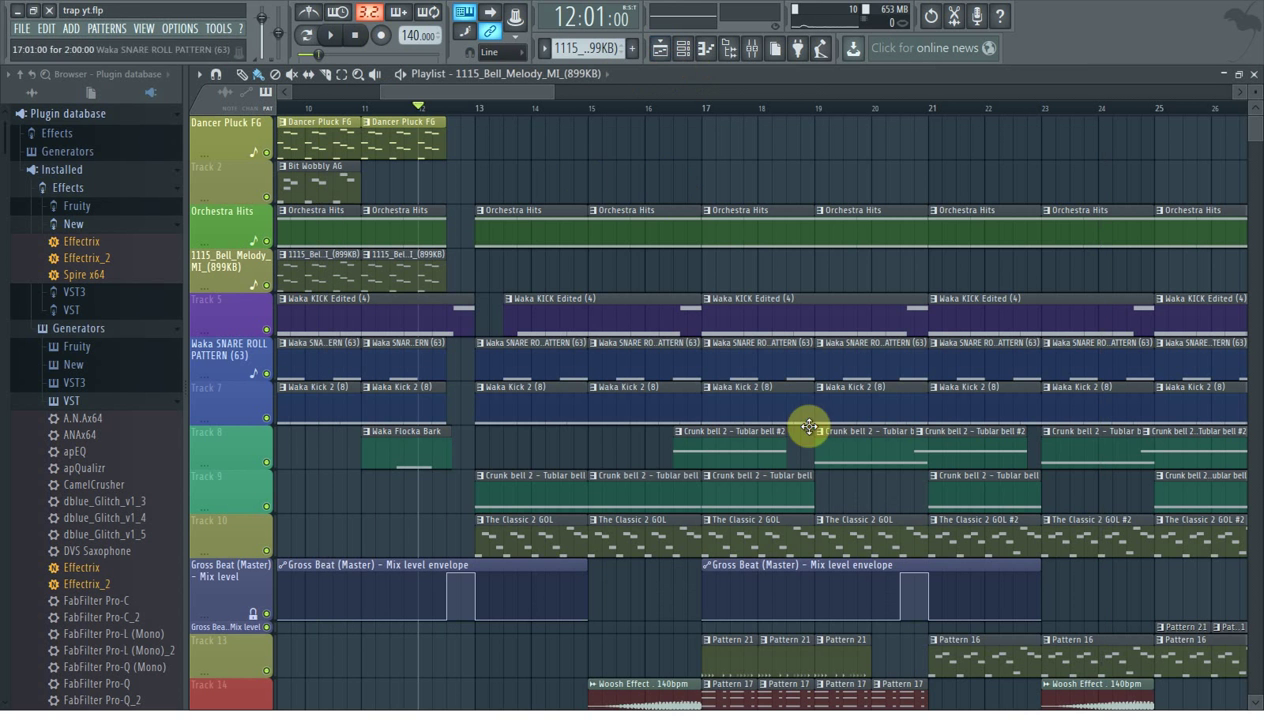
Look over the playlist's automation tracks, and check the Master mixer track's effect slots down to Fruity Limiter.
{"action": "scroll", "coordinate": [810, 452], "scroll_direction": "down", "scroll_amount": 5}
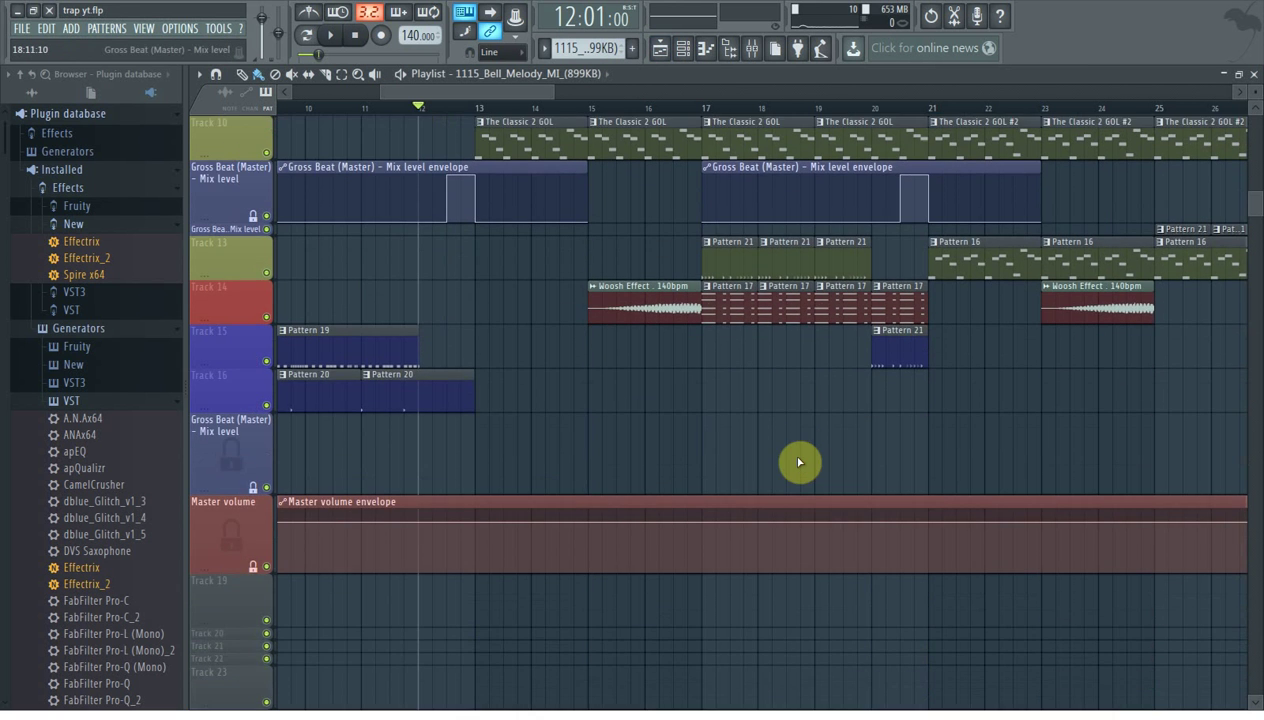
{"action": "scroll", "coordinate": [805, 456], "scroll_direction": "up", "scroll_amount": 4}
{"action": "scroll", "coordinate": [446, 203], "scroll_direction": "up", "scroll_amount": 2}
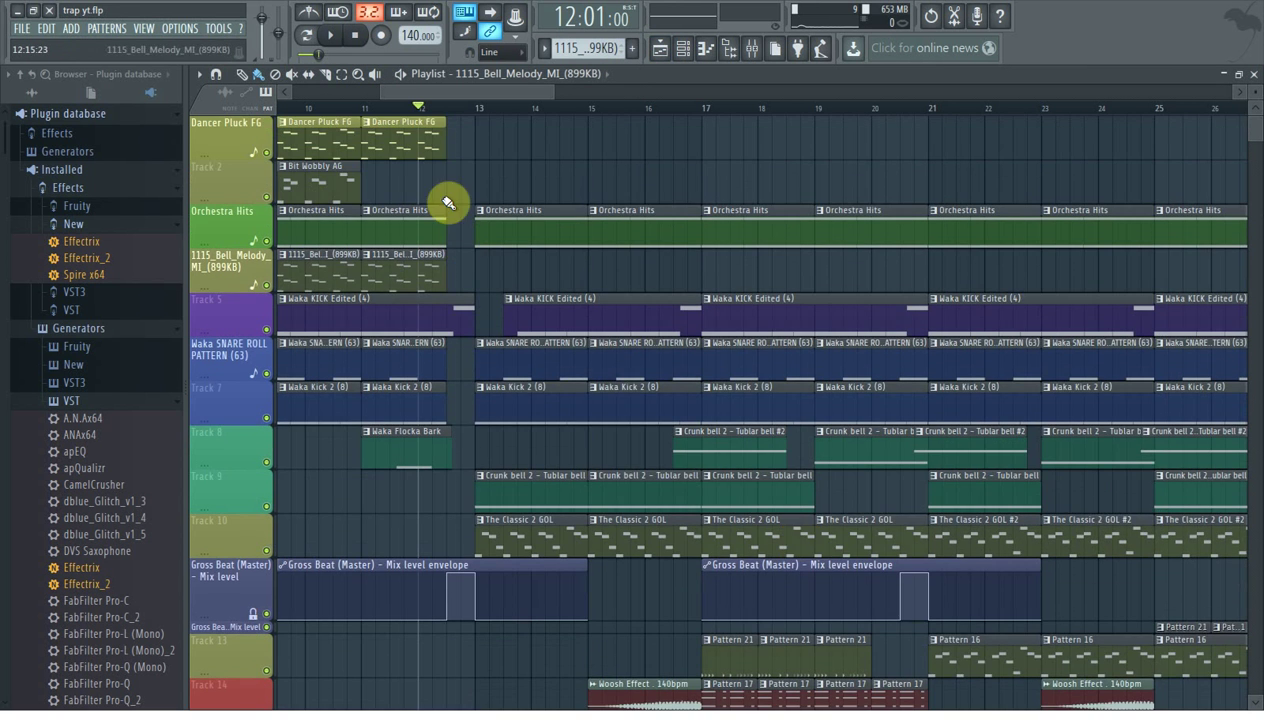
{"action": "left_click", "coordinate": [750, 52]}
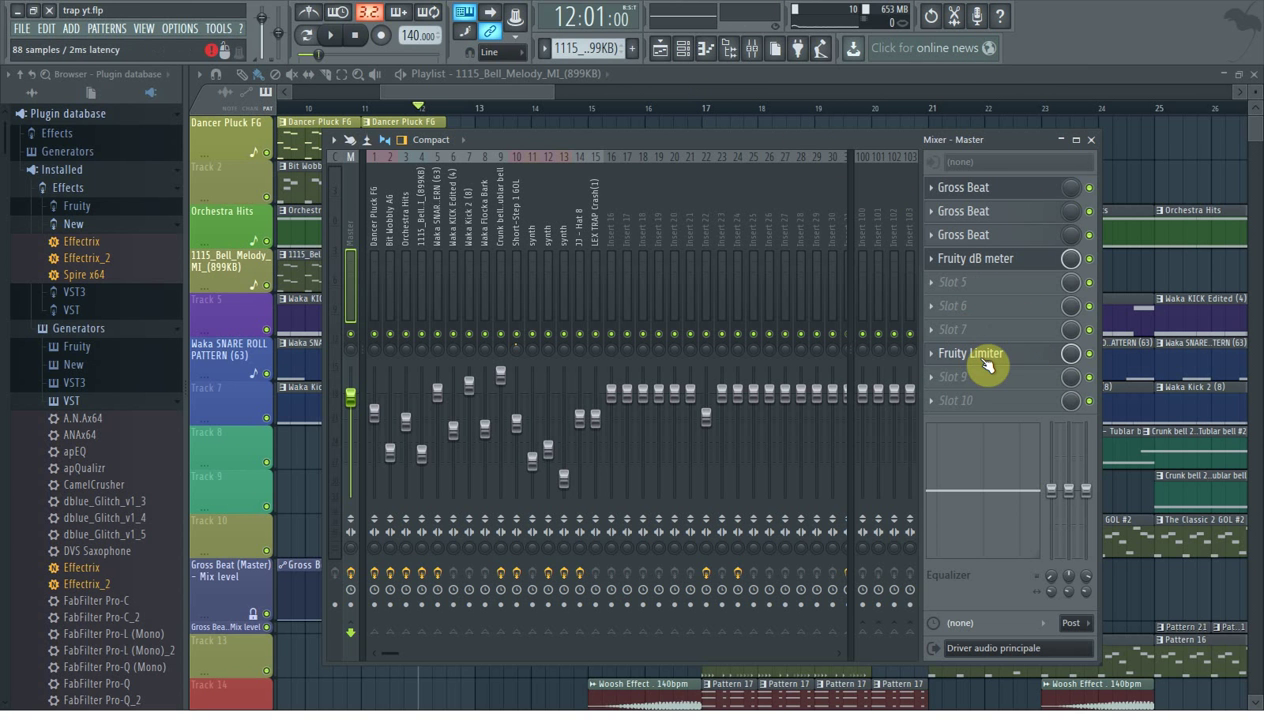
{"action": "left_click_drag", "start_coordinate": [504, 95], "coordinate": [632, 511]}
Examine the full playlist arrangement from bar 15 to the ending, and return to an overview of the opening 25 bars.
{"action": "scroll", "coordinate": [633, 506], "scroll_direction": "down", "scroll_amount": 3}
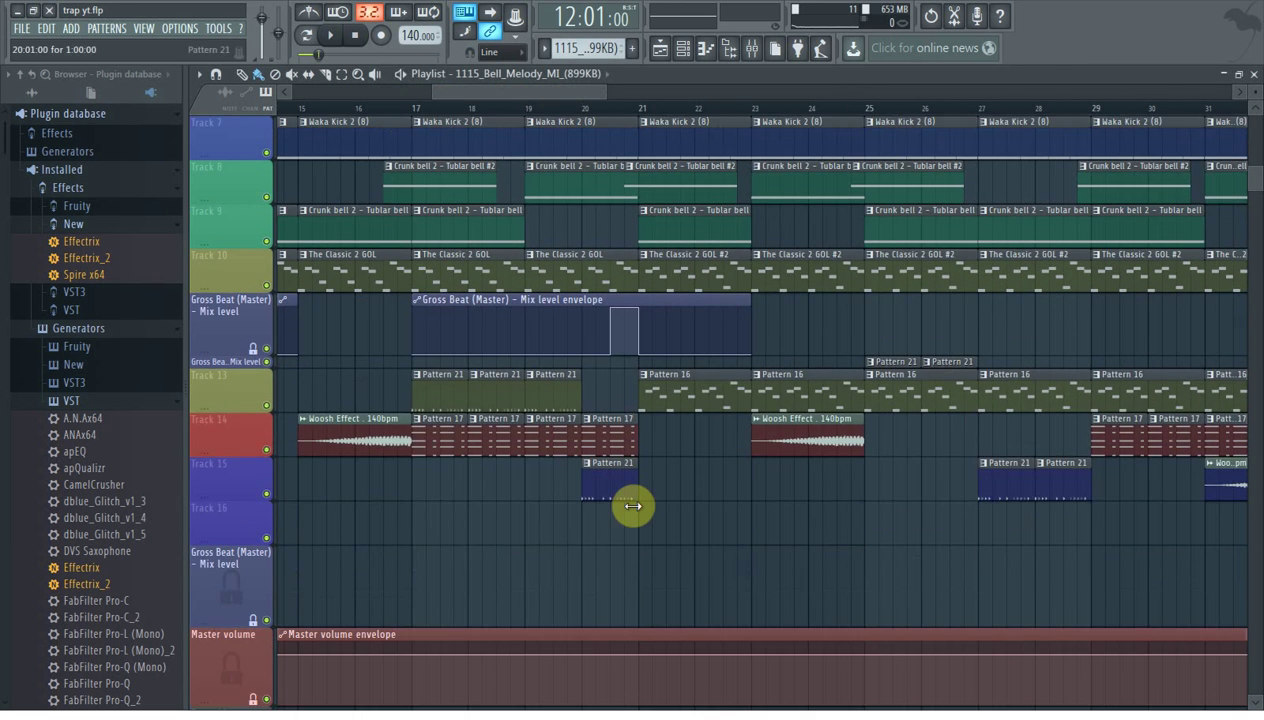
{"action": "scroll", "coordinate": [633, 506], "scroll_direction": "up", "scroll_amount": 4}
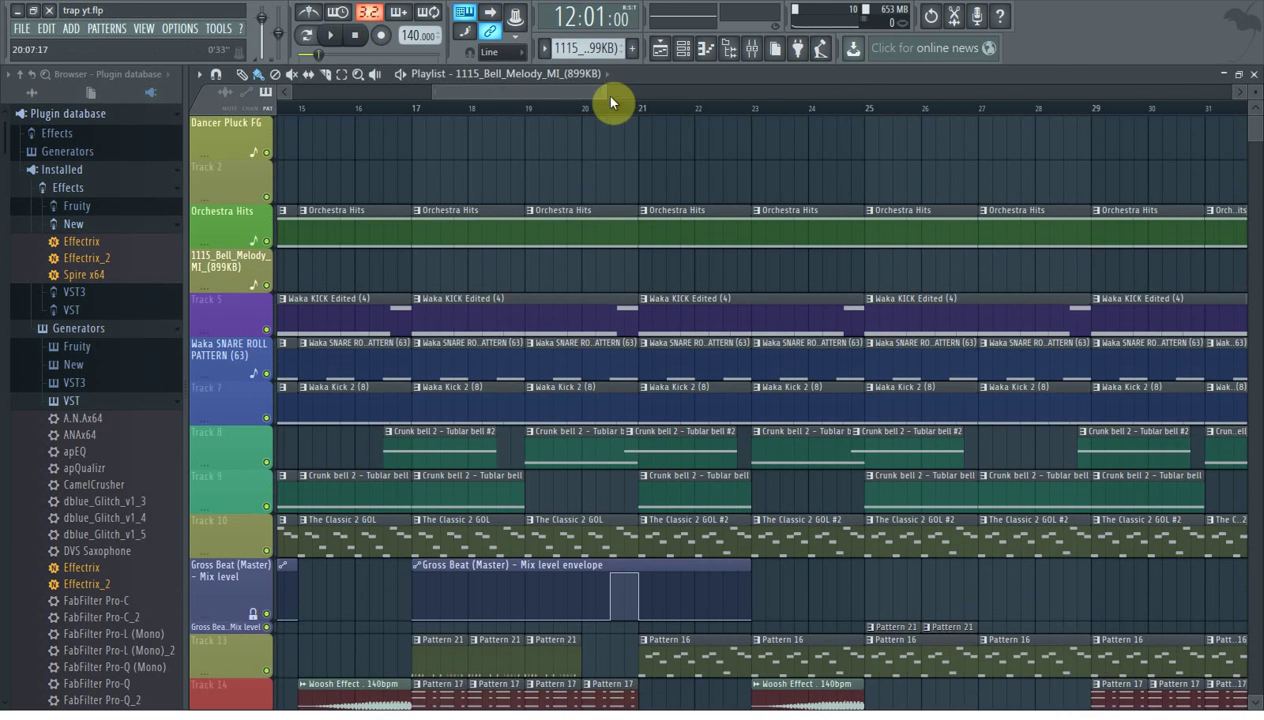
{"action": "left_click_drag", "start_coordinate": [615, 95], "coordinate": [1071, 103]}
{"action": "left_click", "coordinate": [1070, 97]}
{"action": "scroll", "coordinate": [911, 446], "scroll_direction": "down", "scroll_amount": 7}
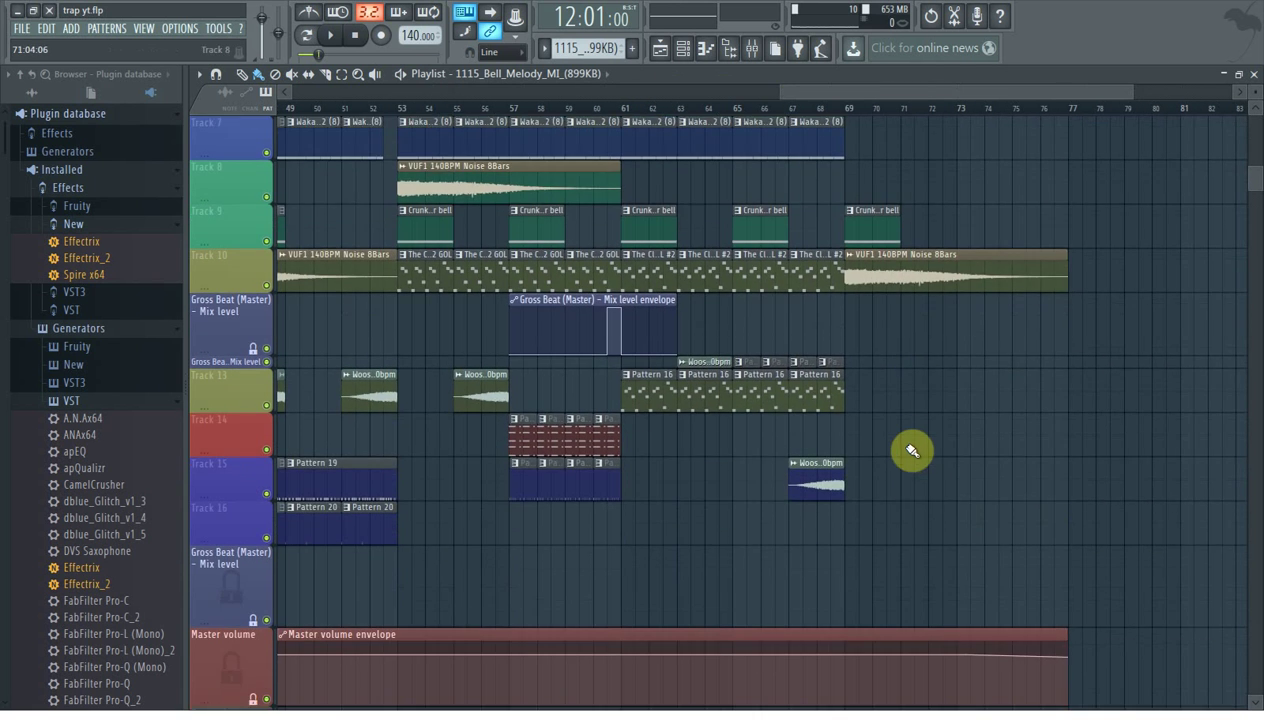
{"action": "scroll", "coordinate": [914, 502], "scroll_direction": "down", "scroll_amount": 5}
{"action": "scroll", "coordinate": [880, 494], "scroll_direction": "up", "scroll_amount": 12}
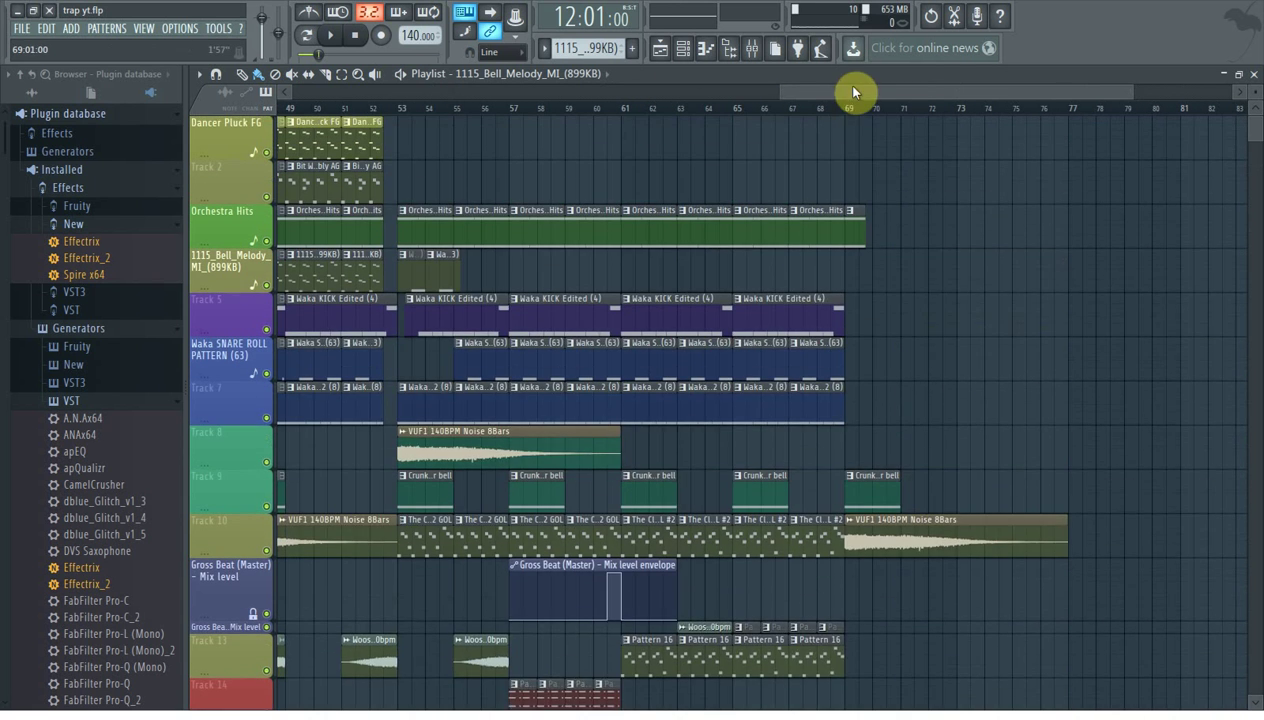
{"action": "left_click_drag", "start_coordinate": [552, 85], "coordinate": [345, 85]}
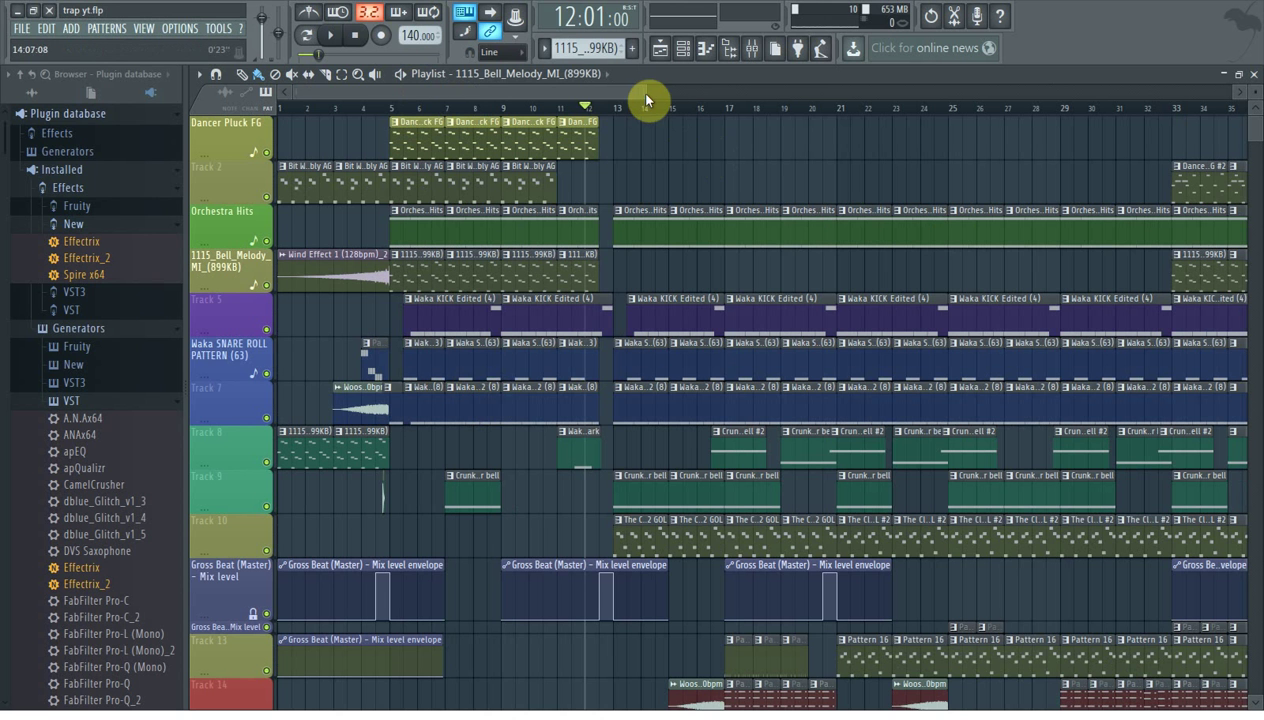
{"action": "left_click_drag", "start_coordinate": [643, 92], "coordinate": [720, 91]}
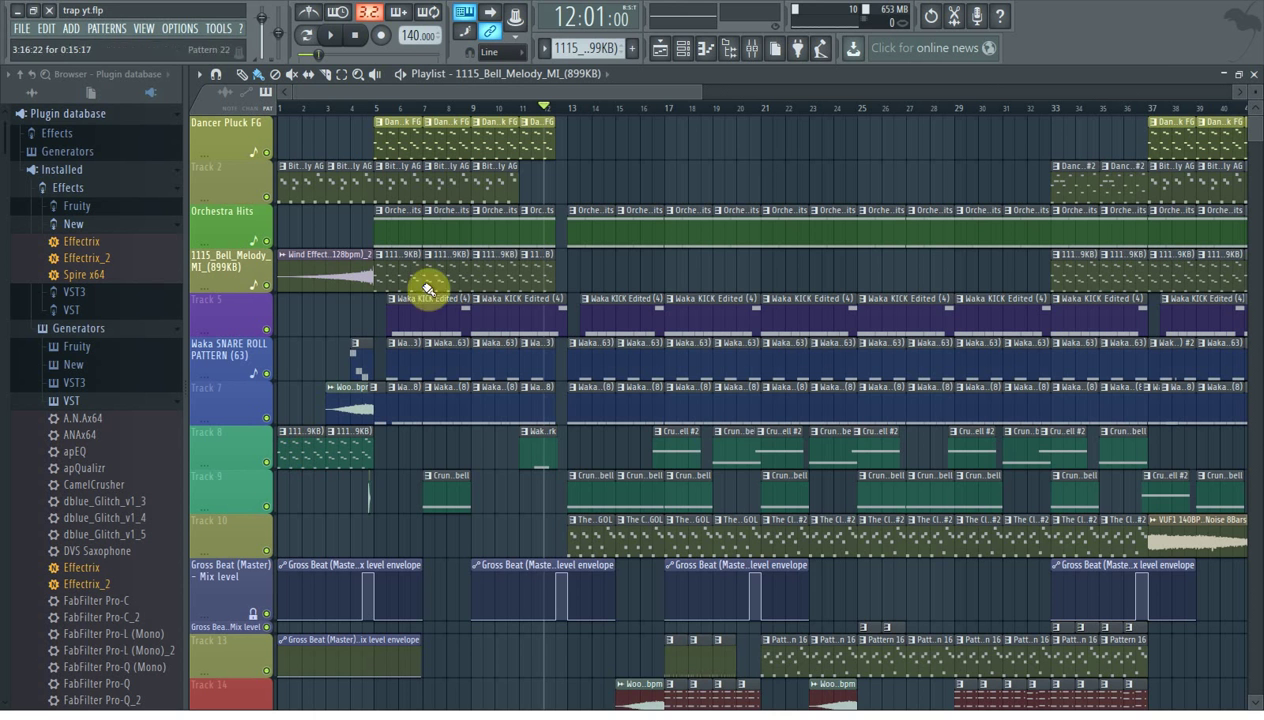
{"action": "left_click_drag", "start_coordinate": [703, 93], "coordinate": [545, 82]}
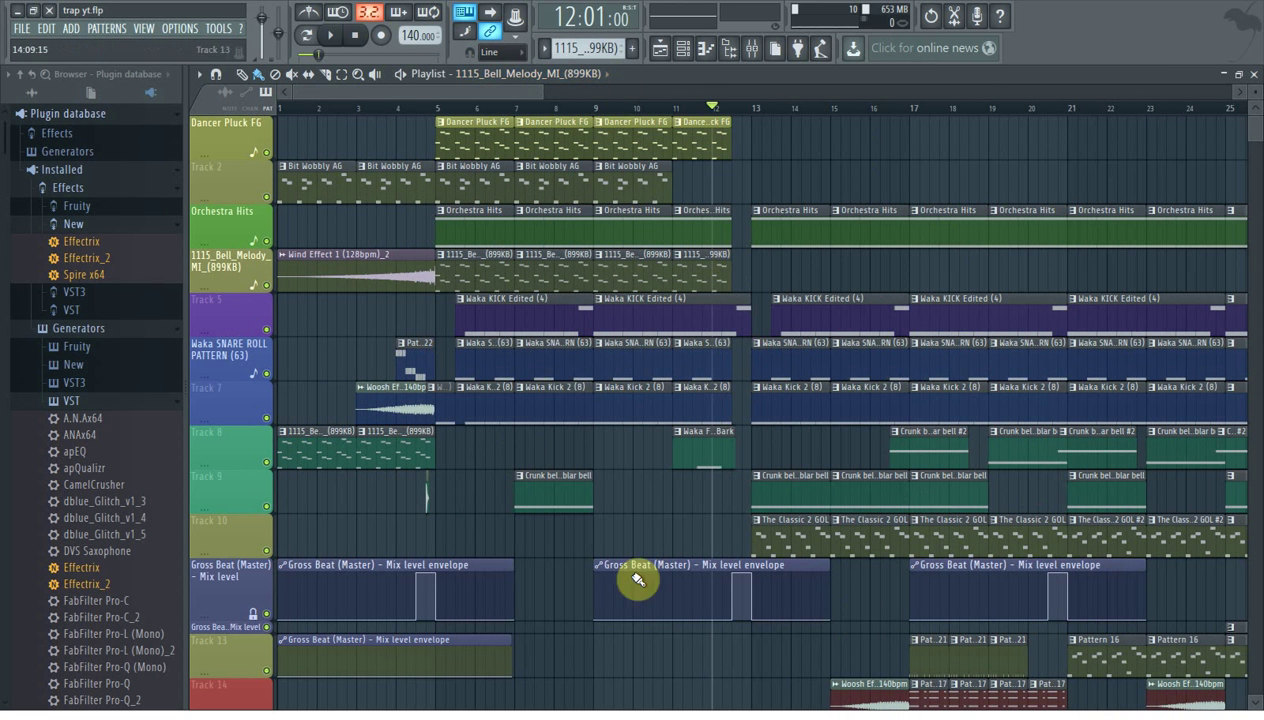
Look over the playlist's opening arrangement and its tracks from Dancer Pluck FG down past the Gross Beat mix level automation.
{"action": "left_click_drag", "start_coordinate": [540, 88], "coordinate": [620, 85]}
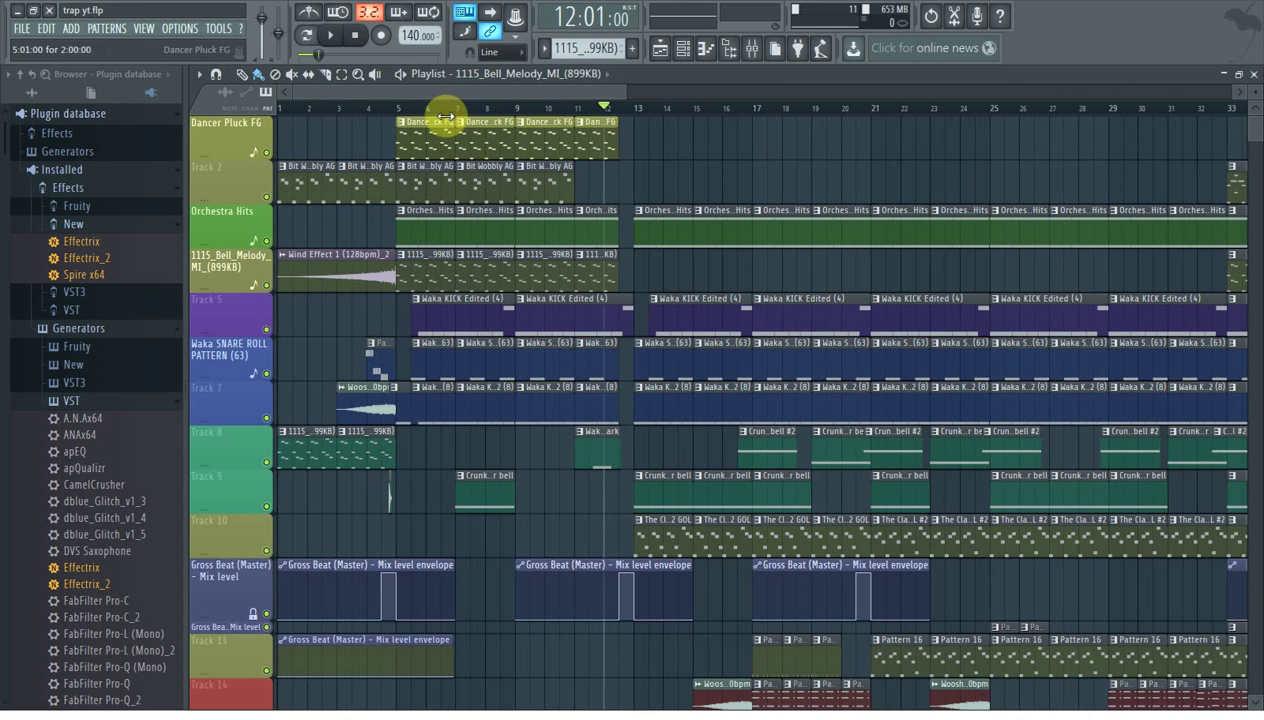
{"action": "left_click_drag", "start_coordinate": [426, 91], "coordinate": [333, 77]}
{"action": "scroll", "coordinate": [667, 243], "scroll_direction": "down", "scroll_amount": 4}
{"action": "scroll", "coordinate": [691, 319], "scroll_direction": "up", "scroll_amount": 4}
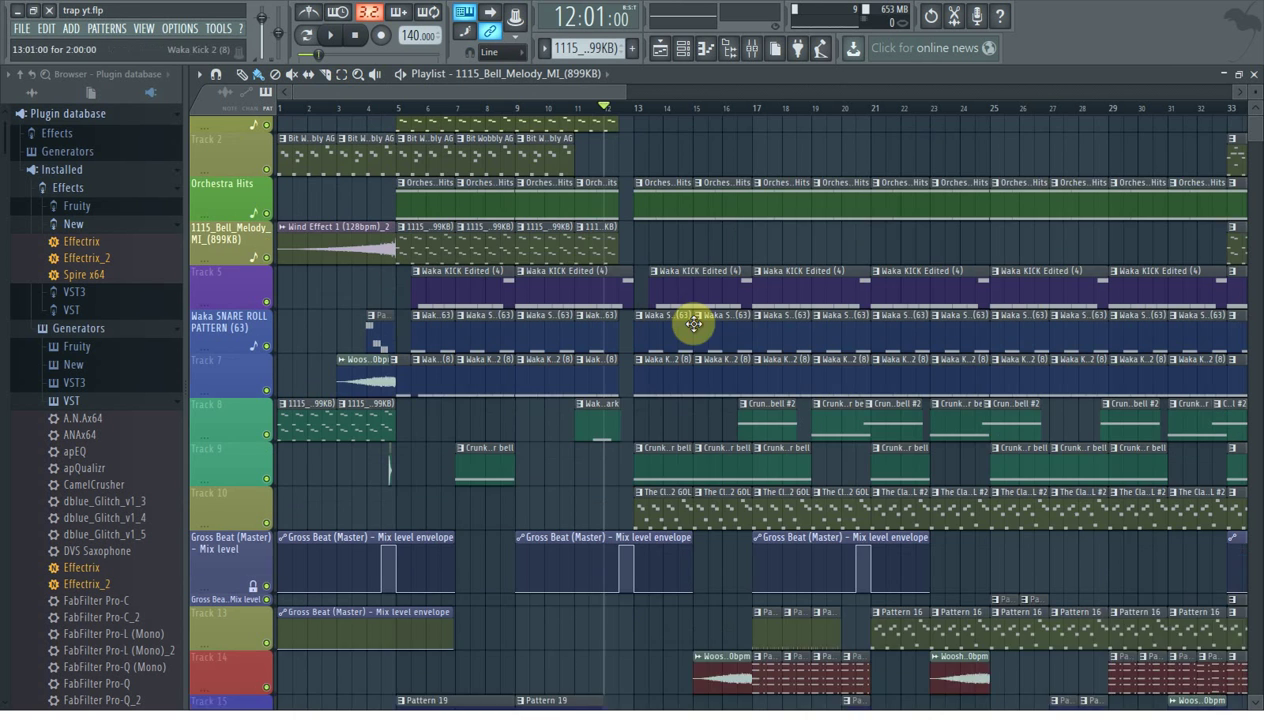
{"action": "left_click_drag", "start_coordinate": [623, 93], "coordinate": [451, 113]}
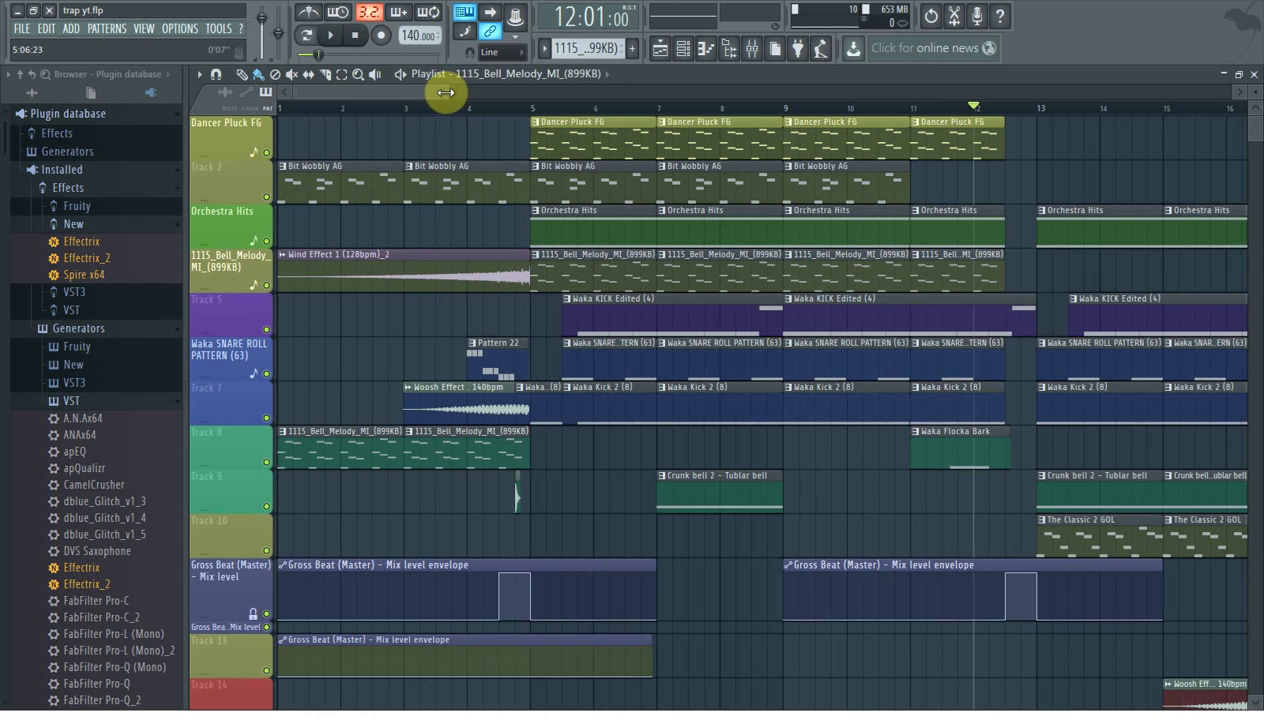
{"action": "left_click_drag", "start_coordinate": [445, 92], "coordinate": [516, 104]}
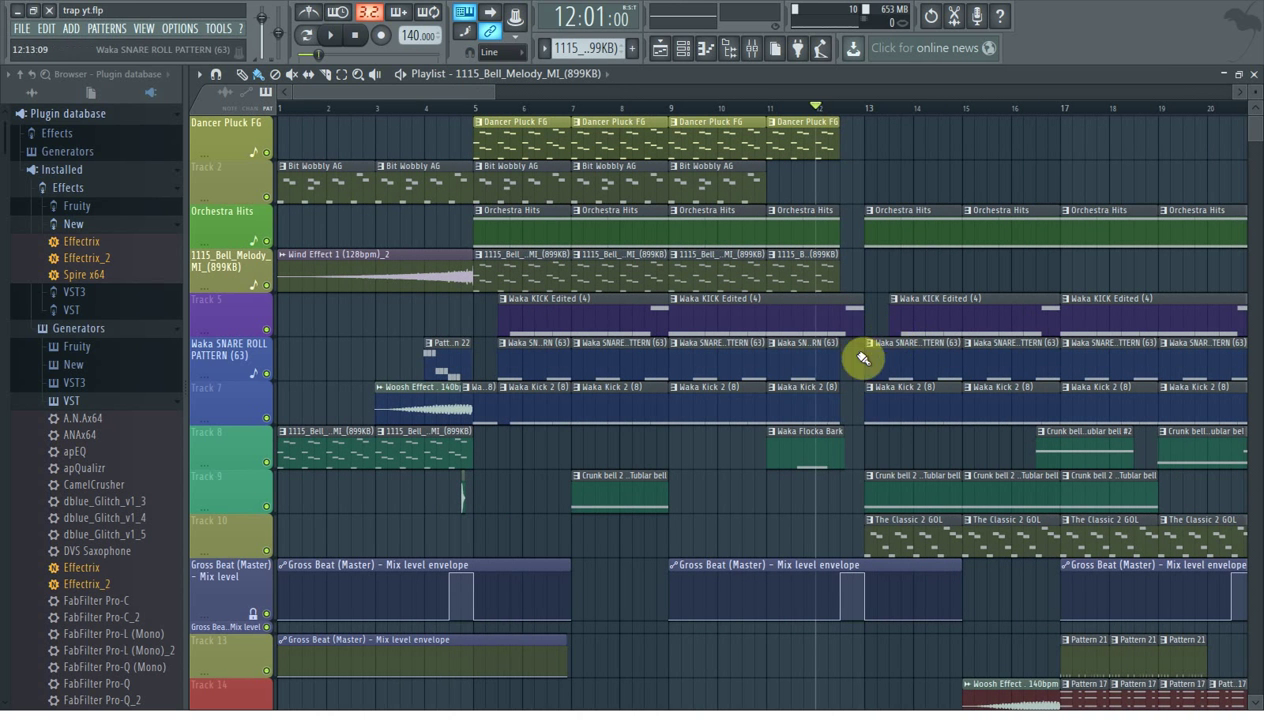
{"action": "scroll", "coordinate": [590, 362], "scroll_direction": "down", "scroll_amount": 5}
{"action": "scroll", "coordinate": [569, 382], "scroll_direction": "up", "scroll_amount": 5}
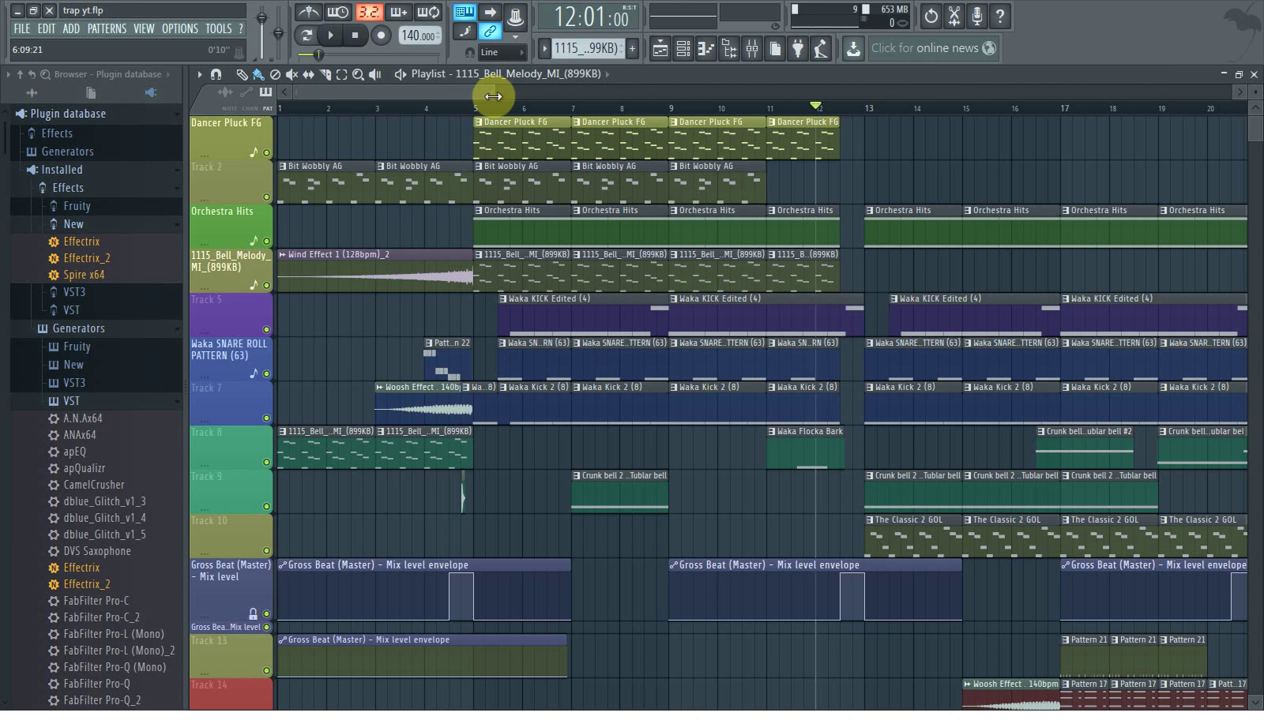
{"action": "left_click_drag", "start_coordinate": [493, 96], "coordinate": [504, 96]}
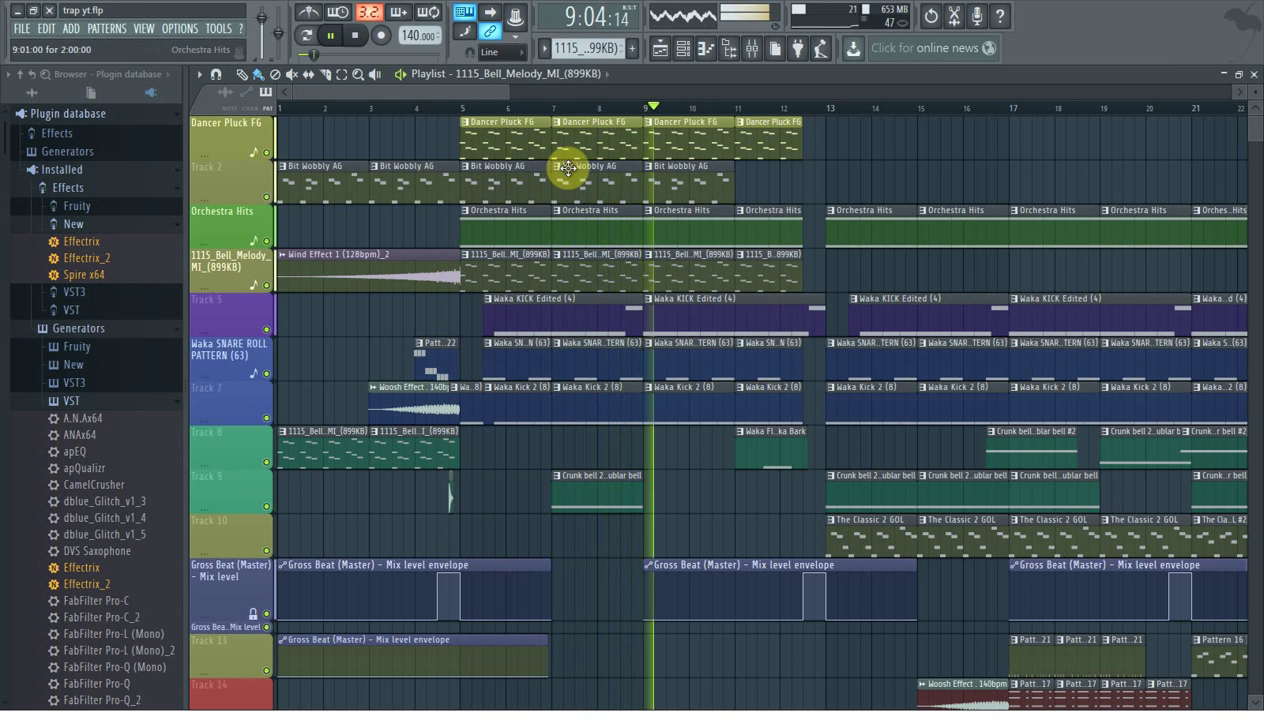
Follow the song's playback through the playlist from bar 9 to the closing section at bars 57 to 77, checking the arranged clips.
{"action": "left_click_drag", "start_coordinate": [423, 96], "coordinate": [516, 97]}
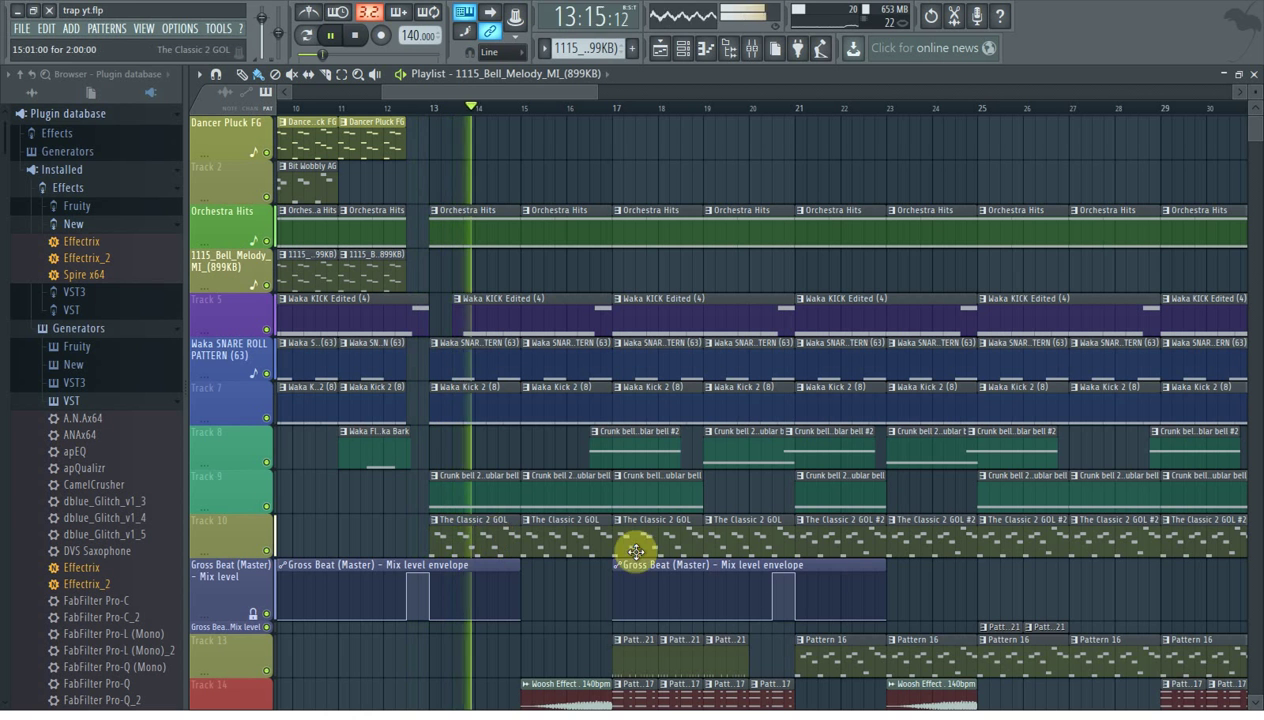
{"action": "mouse_move", "coordinate": [1260, 138]}
{"action": "left_mouse_down"}
{"action": "mouse_move", "coordinate": [1256, 212]}
{"action": "mouse_move", "coordinate": [1257, 145]}
{"action": "mouse_move", "coordinate": [1236, 141]}
{"action": "left_mouse_up"}
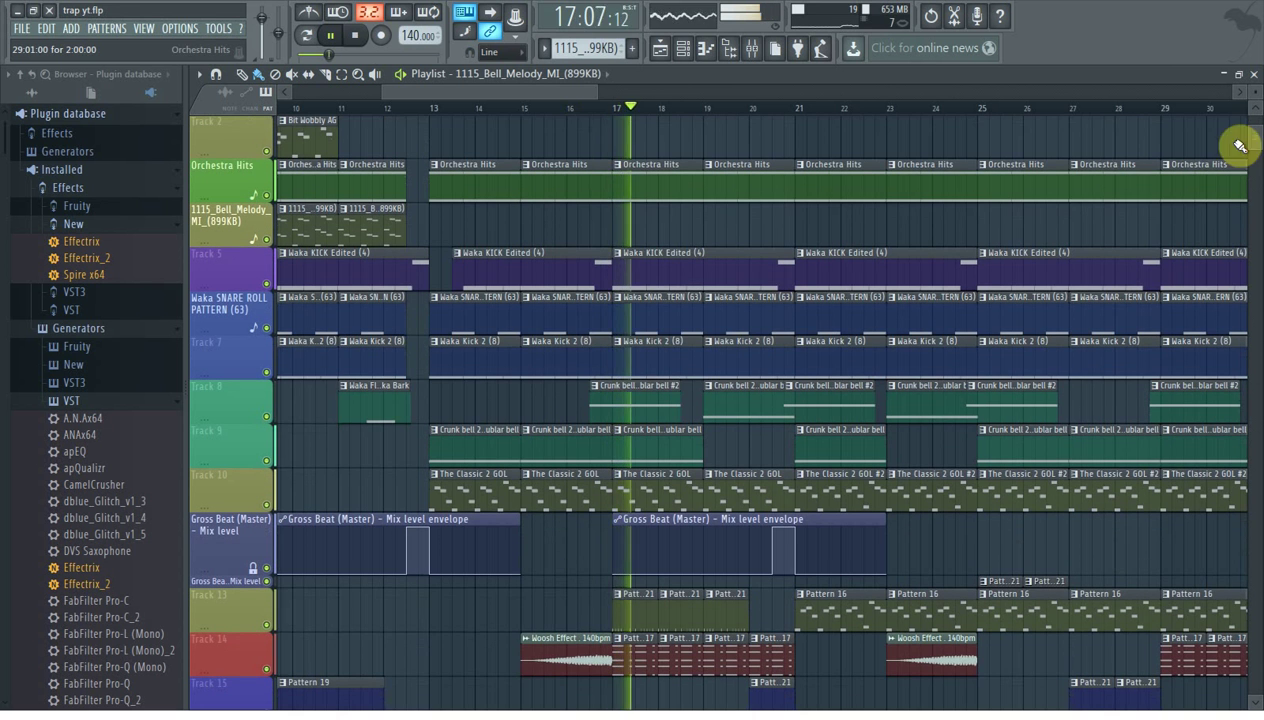
{"action": "left_click_drag", "start_coordinate": [585, 98], "coordinate": [655, 113]}
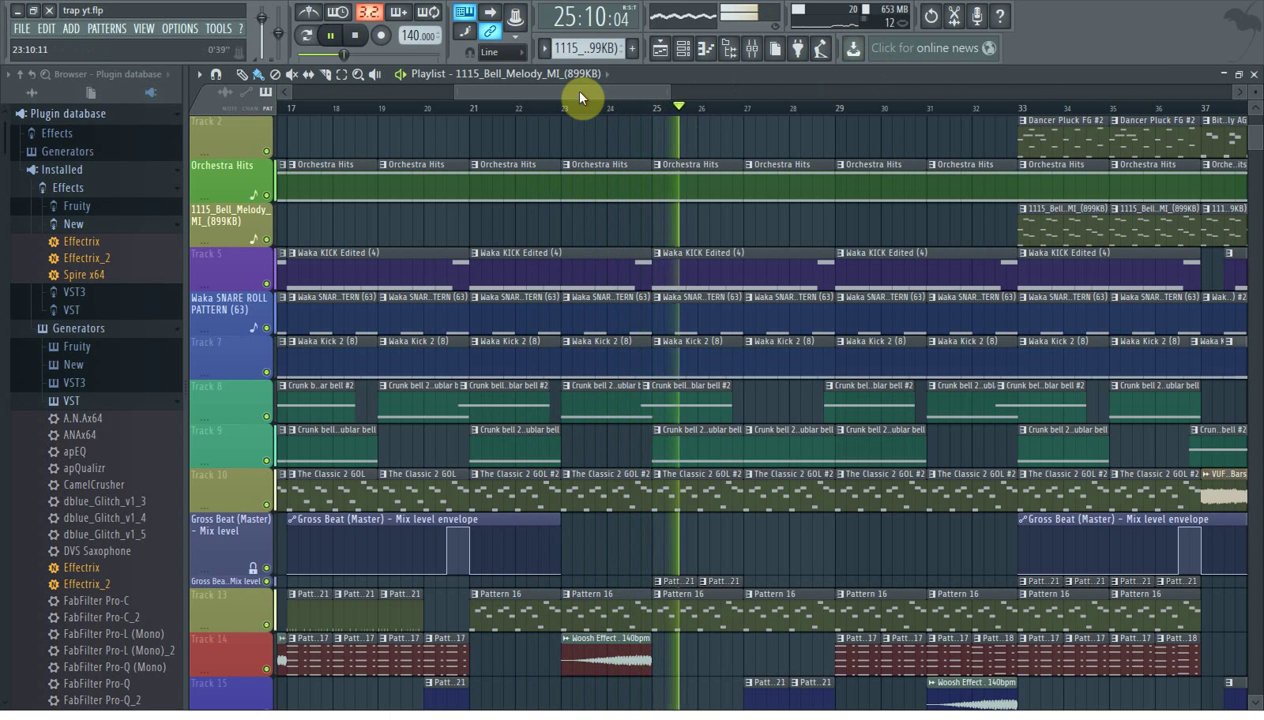
{"action": "left_click_drag", "start_coordinate": [579, 92], "coordinate": [681, 97]}
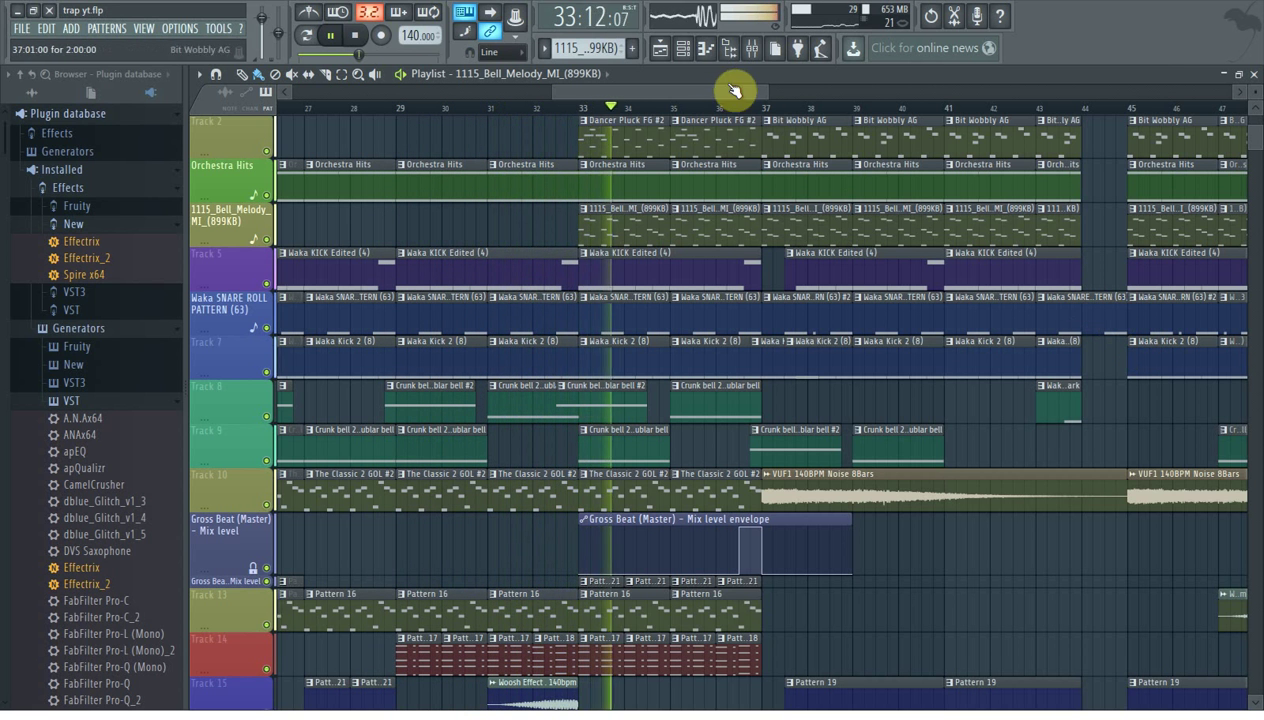
{"action": "left_click_drag", "start_coordinate": [712, 96], "coordinate": [783, 98]}
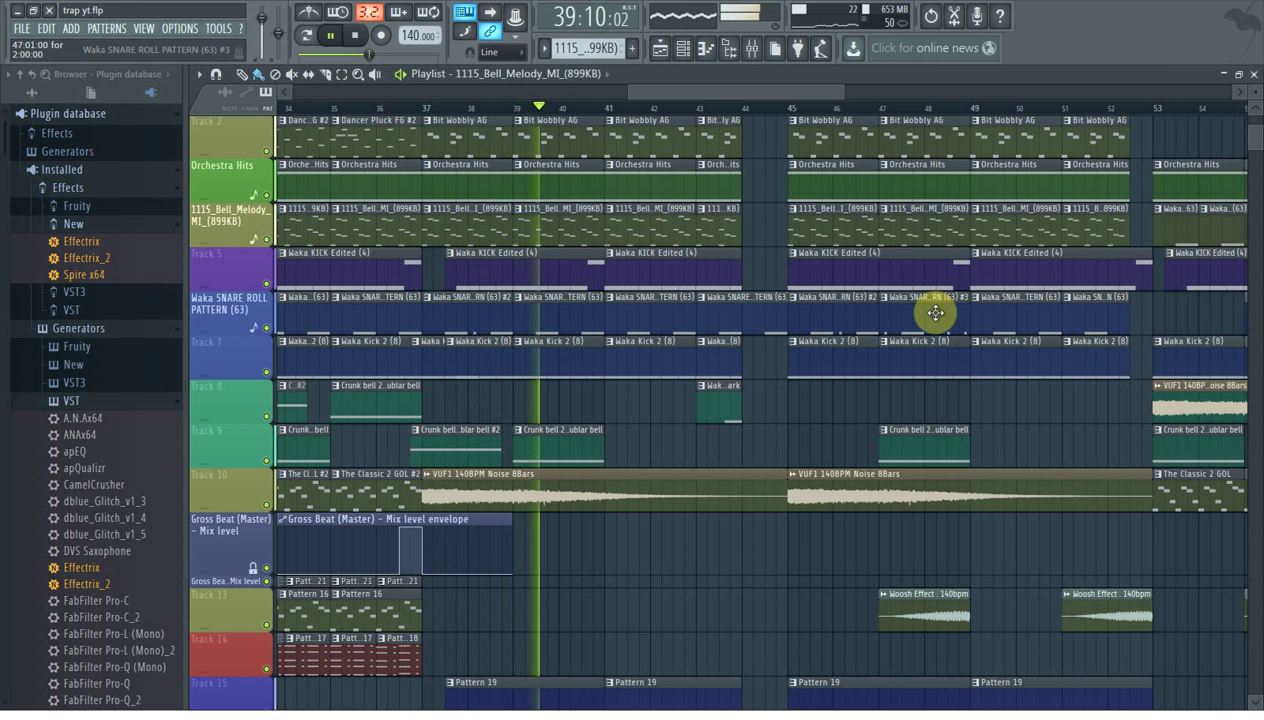
{"action": "scroll", "coordinate": [935, 315], "scroll_direction": "up", "scroll_amount": 1}
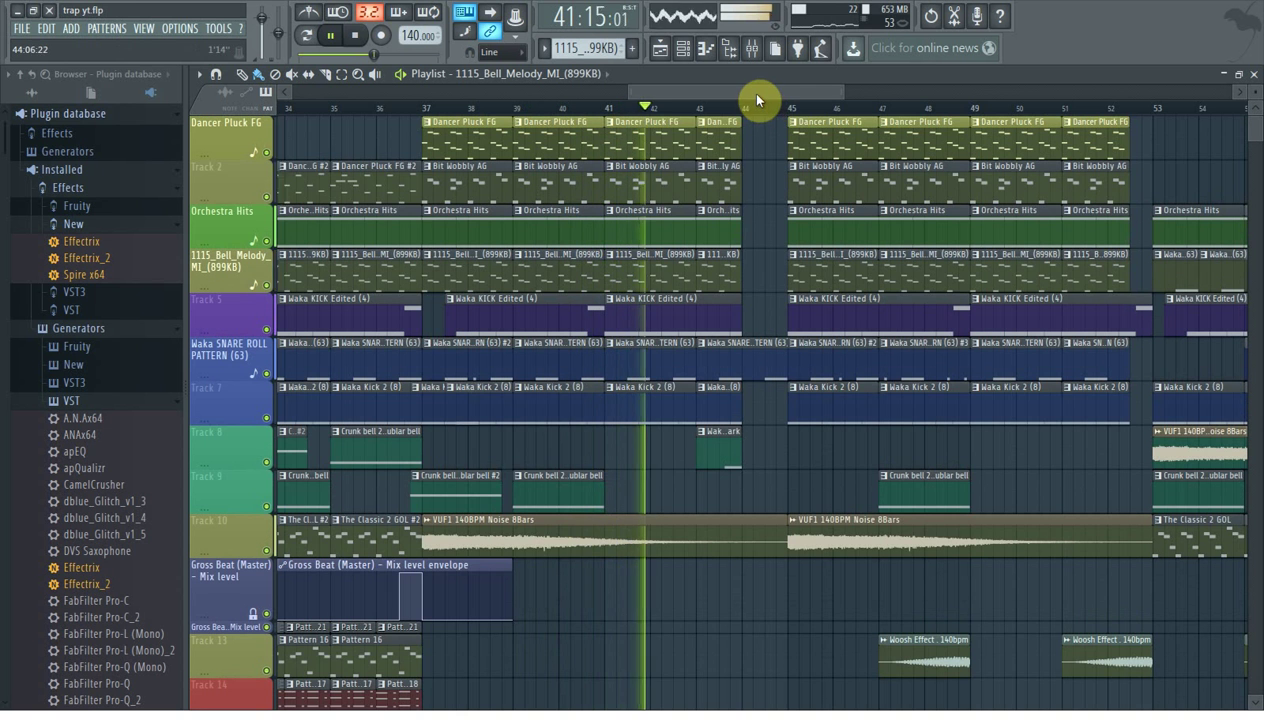
{"action": "left_click_drag", "start_coordinate": [747, 92], "coordinate": [849, 98]}
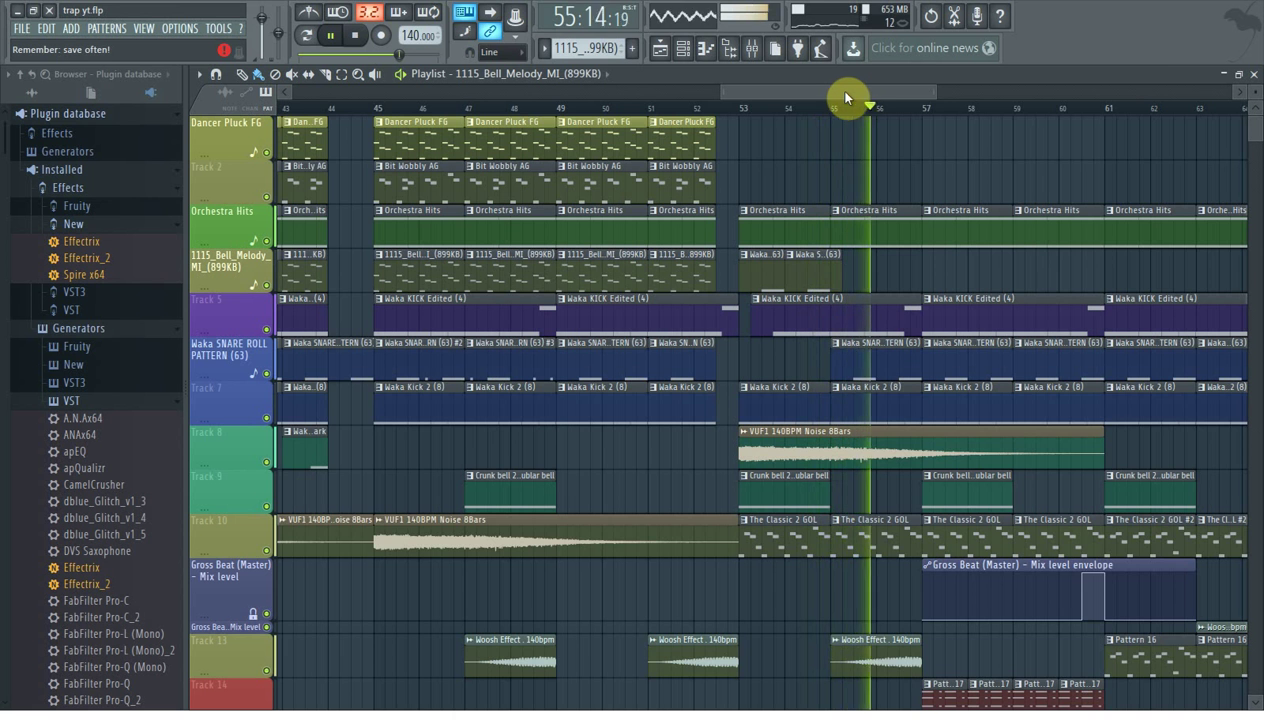
{"action": "left_click_drag", "start_coordinate": [826, 92], "coordinate": [960, 91]}
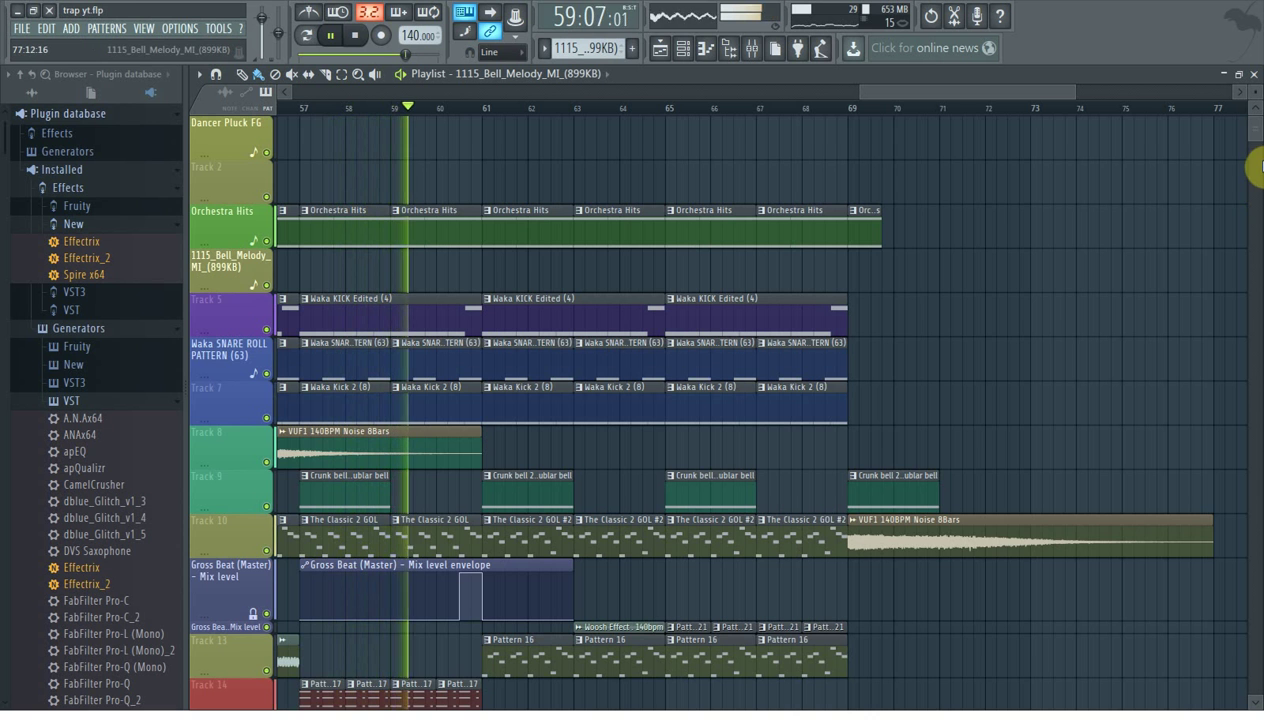
{"action": "left_click_drag", "start_coordinate": [1257, 165], "coordinate": [1257, 155]}
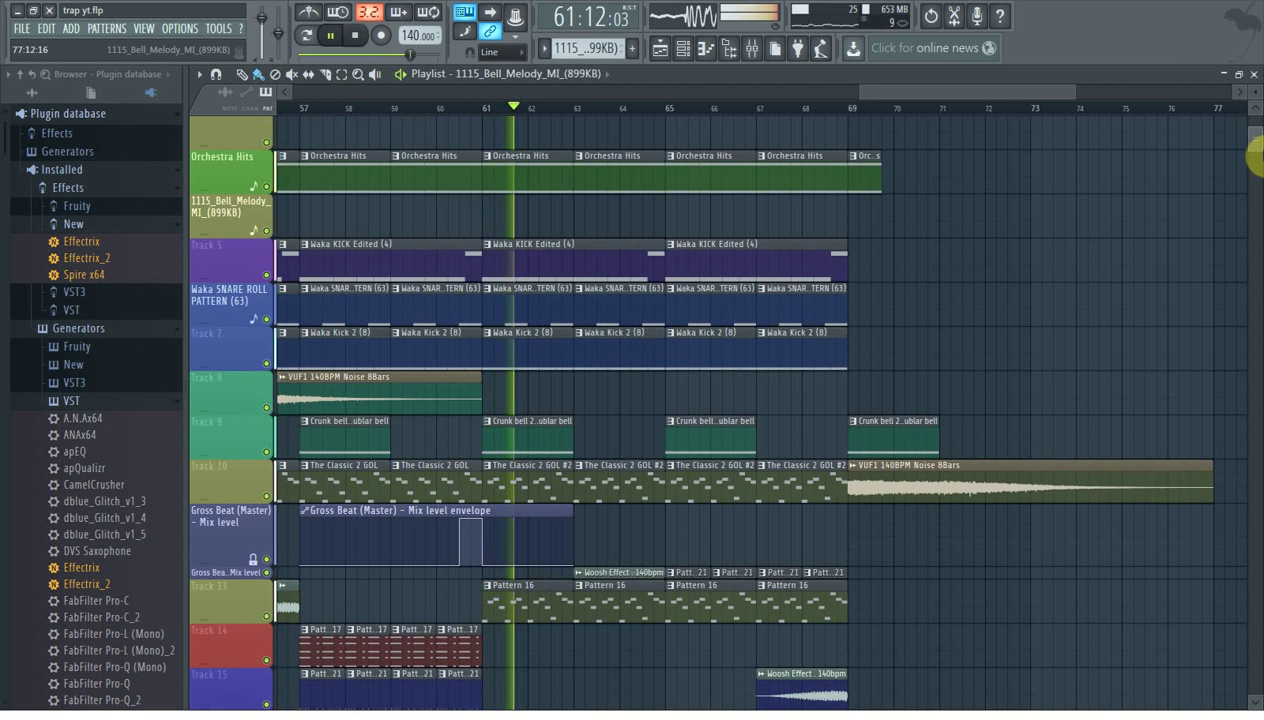